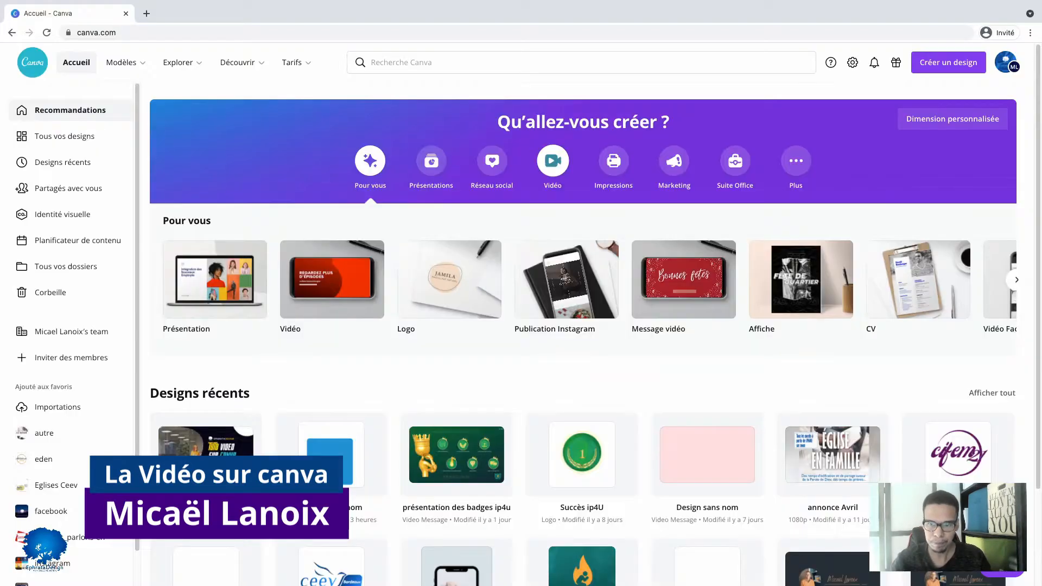
Create a blank 1920 × 1080 px design of the Vidéo type from the video formats
{"action": "left_click", "coordinate": [552, 160]}
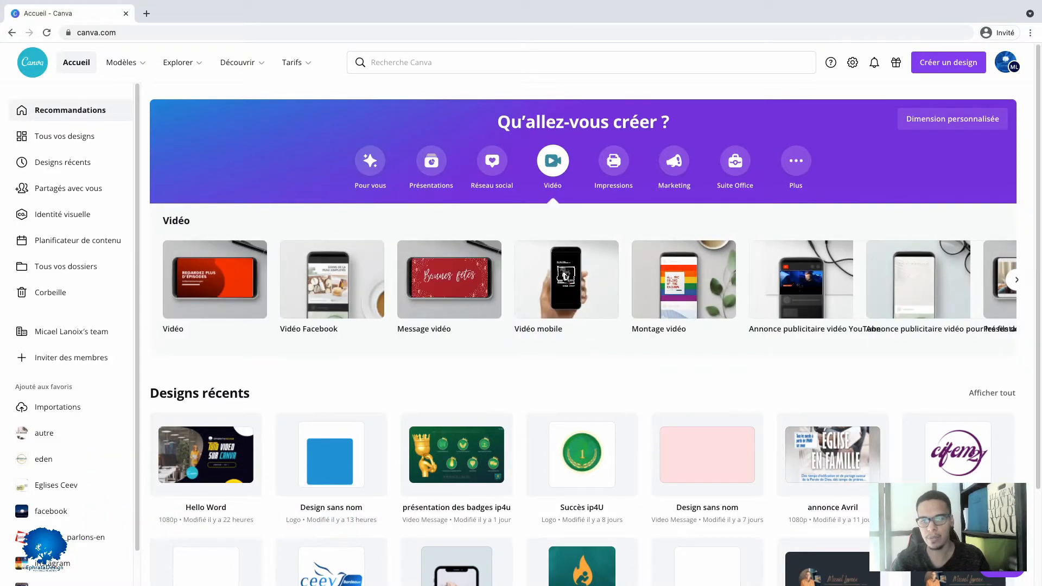
{"action": "mouse_move", "coordinate": [449, 280]}
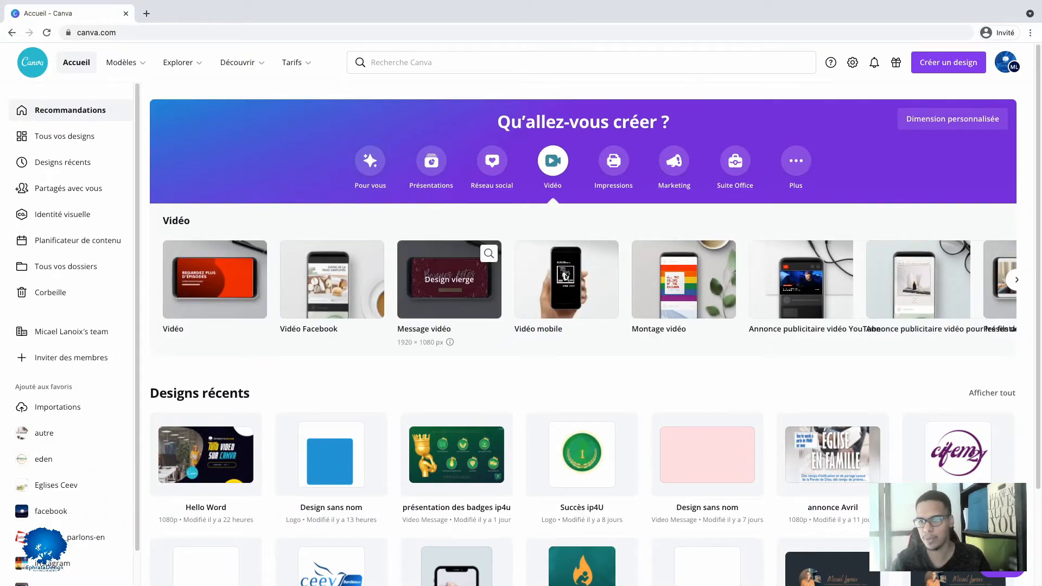
{"action": "mouse_move", "coordinate": [923, 280]}
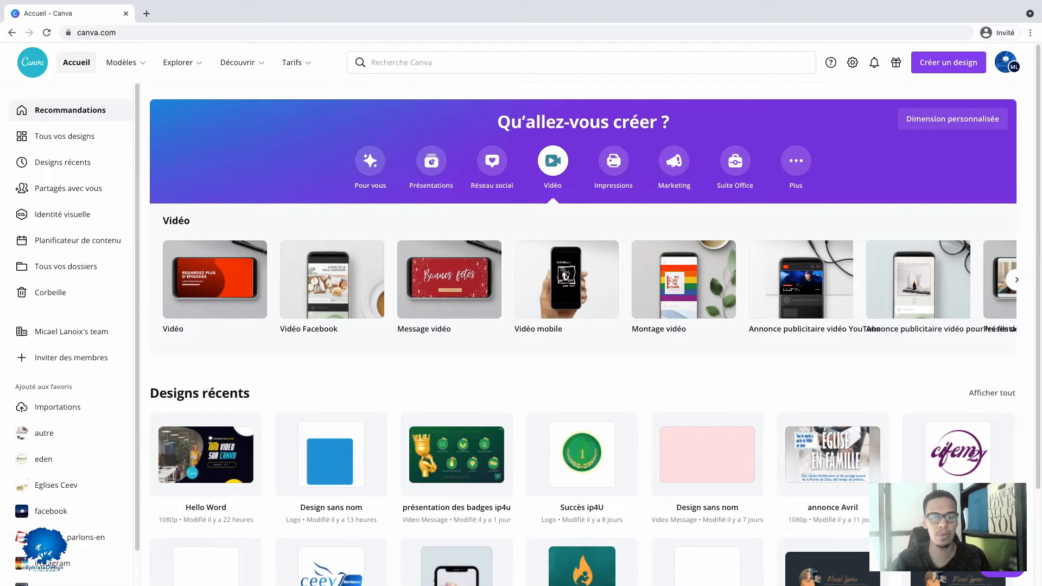
{"action": "mouse_move", "coordinate": [215, 280]}
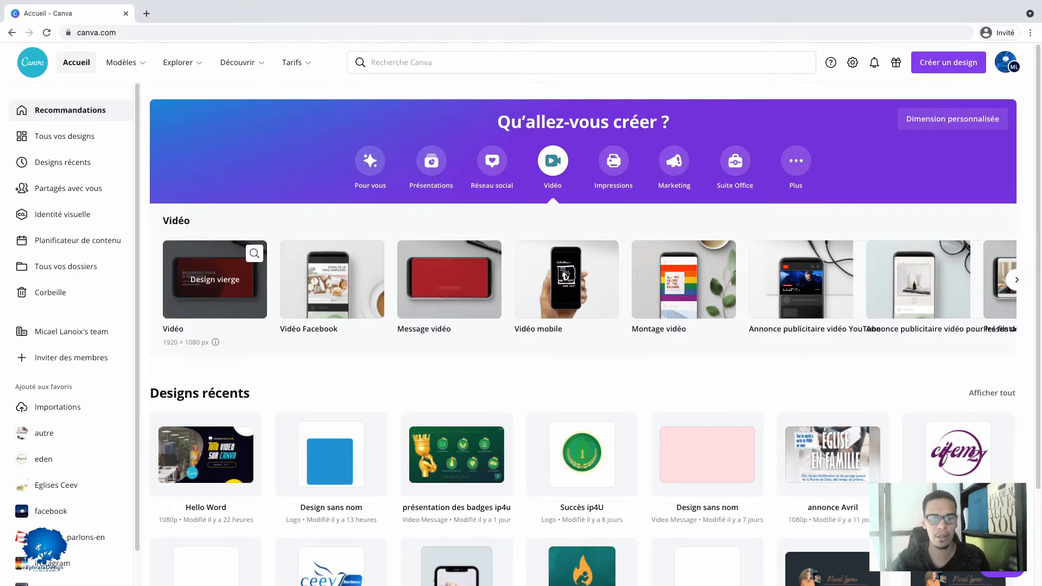
{"action": "left_click", "coordinate": [215, 280]}
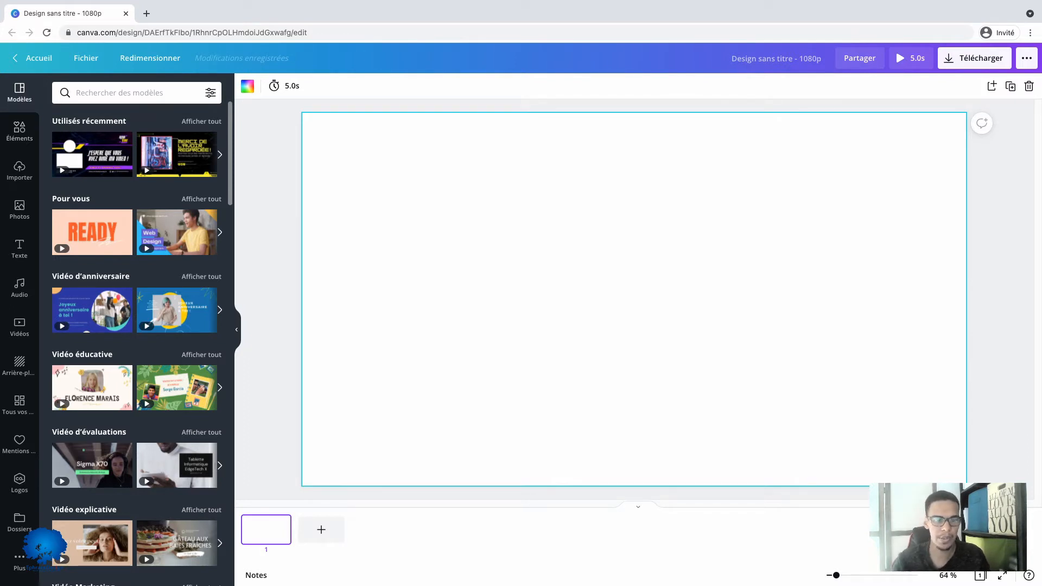
Search the templates for "slide" and apply all 8 pages of the Blue and Orange Clean Digital Report Video template
{"action": "left_click", "coordinate": [137, 92]}
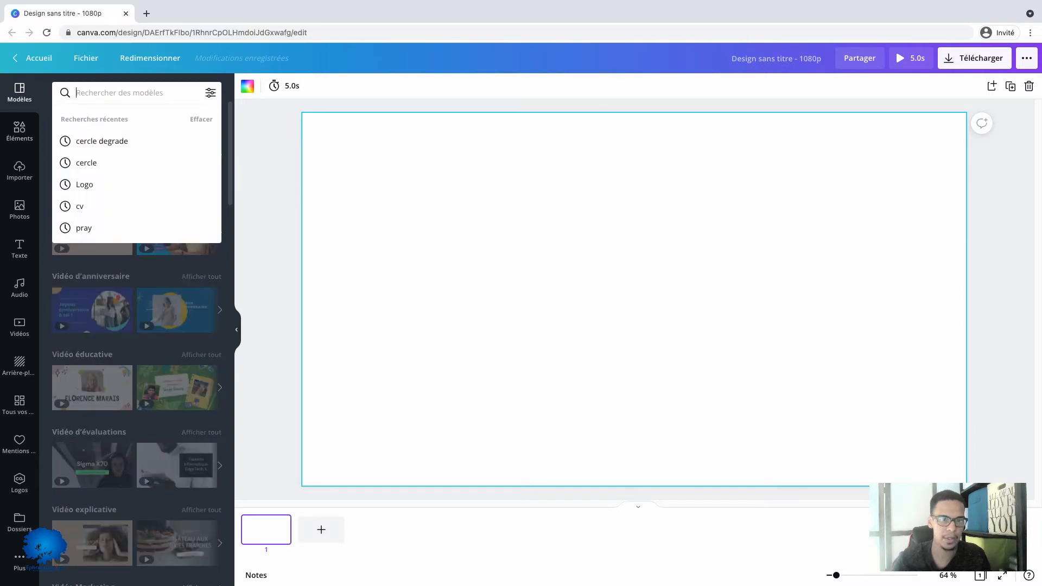
{"action": "type", "text": "slide"}
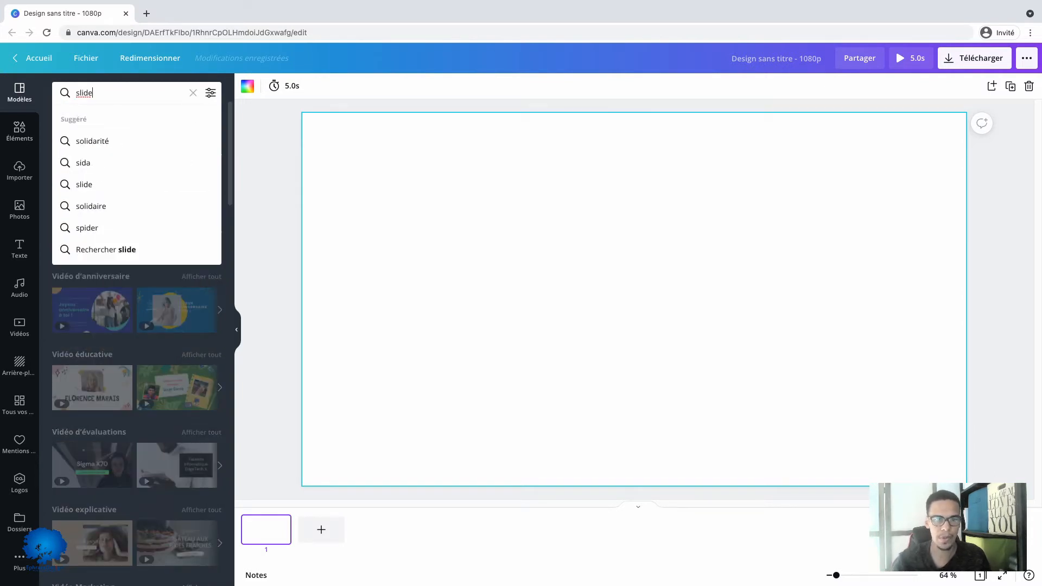
{"action": "key", "text": "Return"}
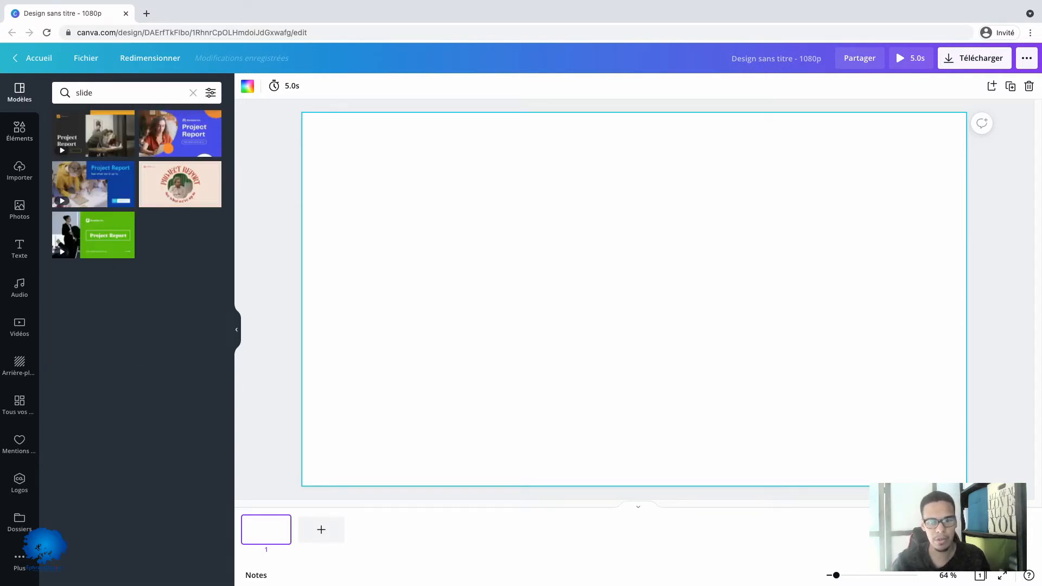
{"action": "left_click", "coordinate": [180, 133]}
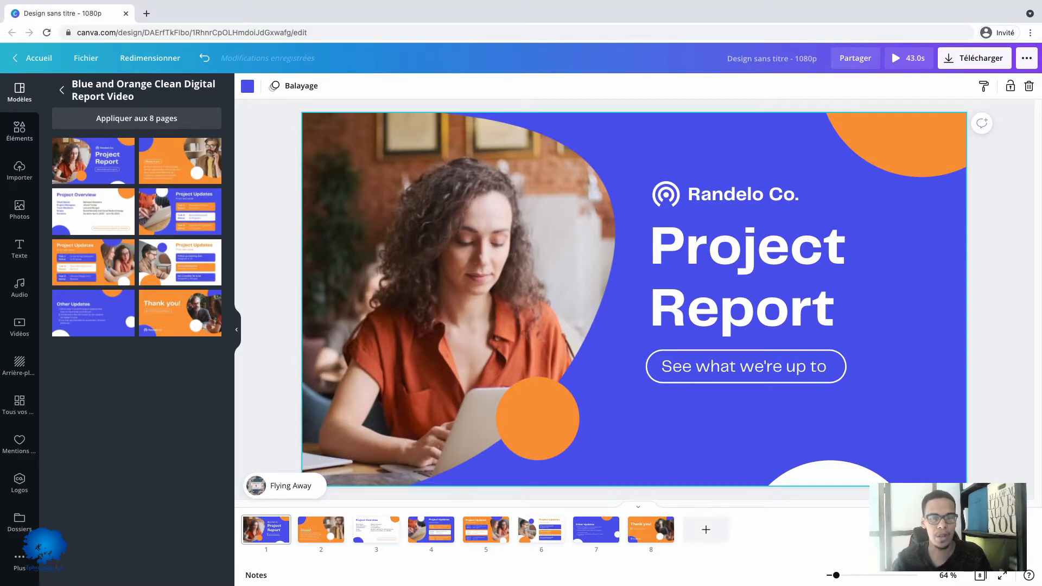
{"action": "left_click", "coordinate": [61, 90]}
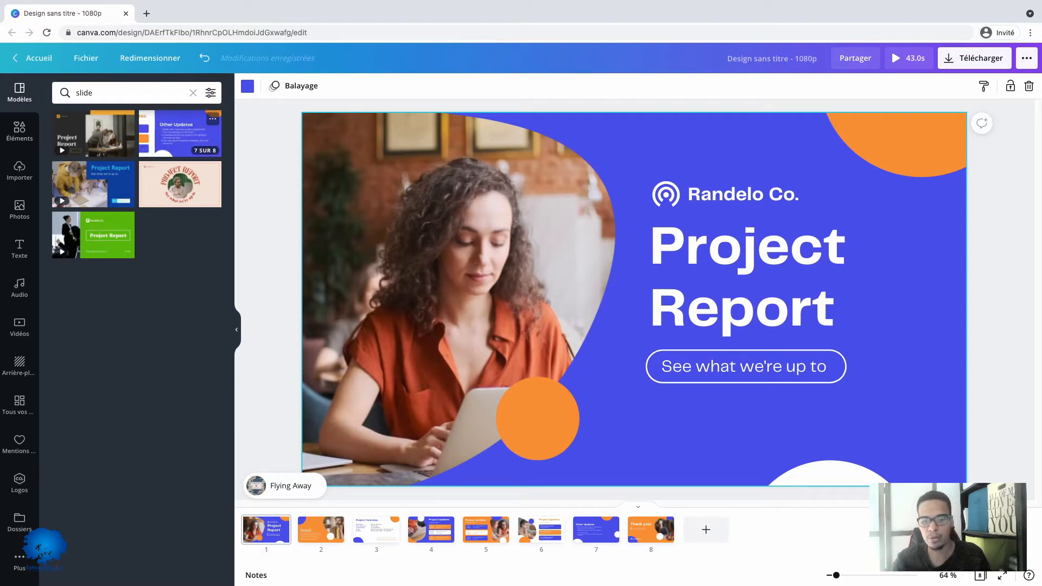
{"action": "left_click", "coordinate": [269, 228]}
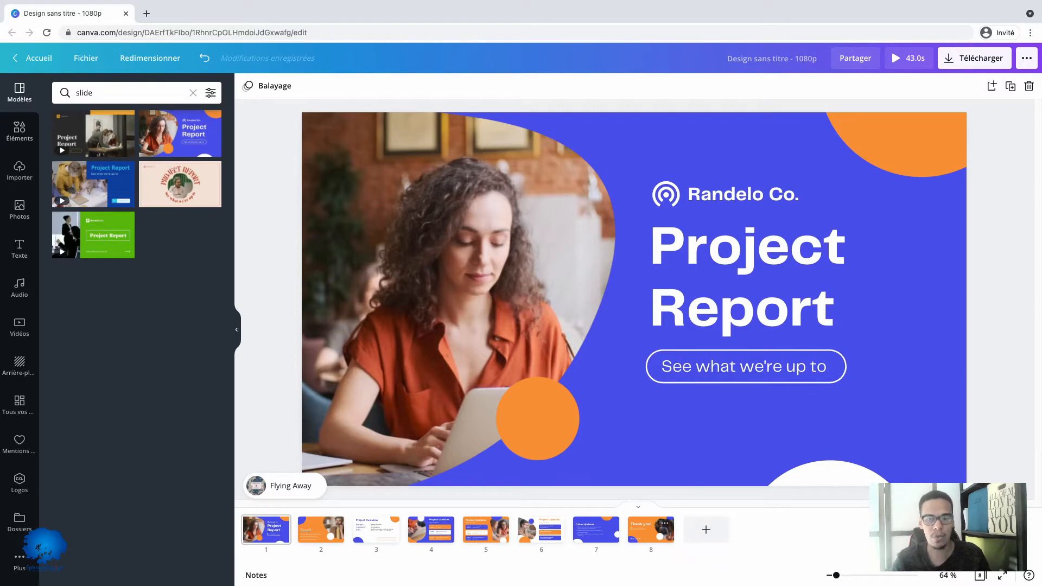
Preview the video with the volume lowered, skip ahead to about 10 seconds, and close the preview
{"action": "left_click", "coordinate": [911, 57]}
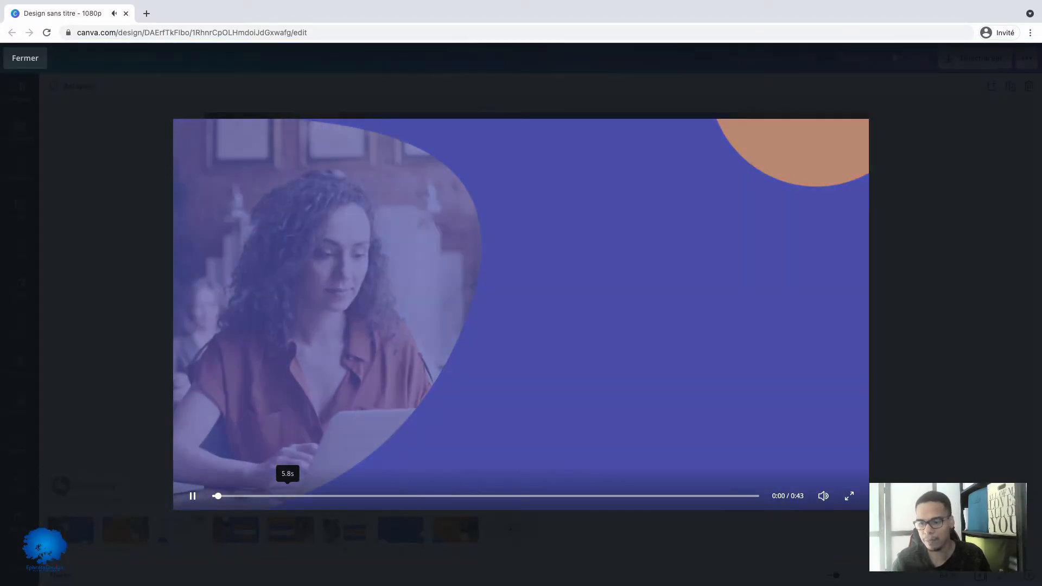
{"action": "mouse_move", "coordinate": [823, 495]}
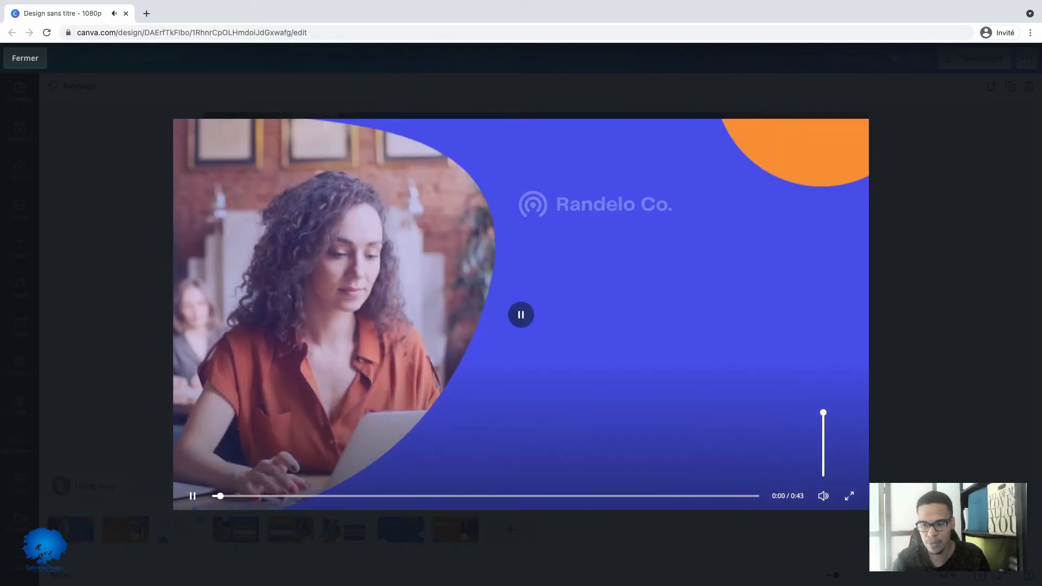
{"action": "left_click_drag", "start_coordinate": [824, 412], "coordinate": [824, 445]}
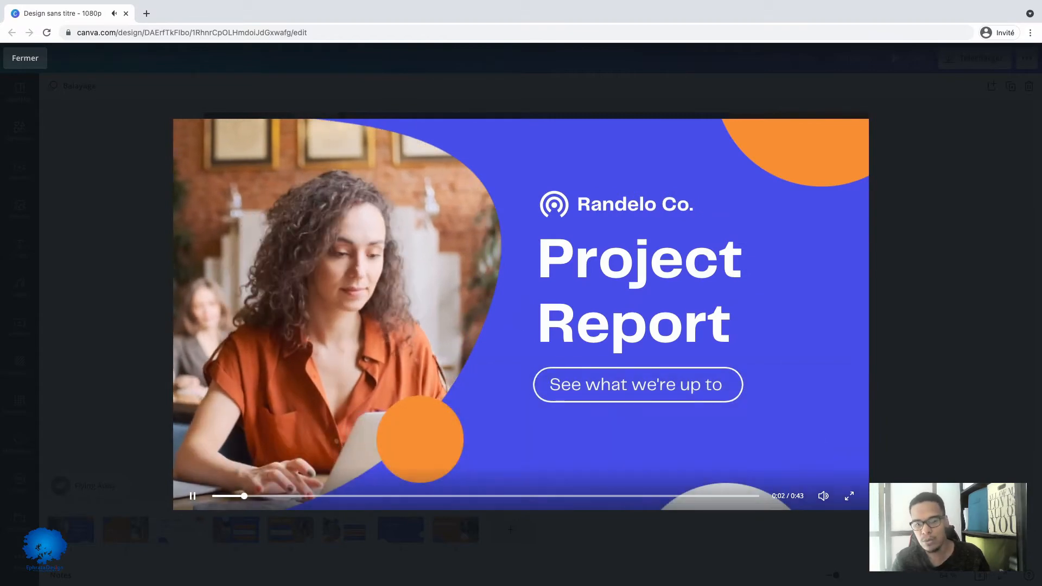
{"action": "left_click", "coordinate": [351, 495]}
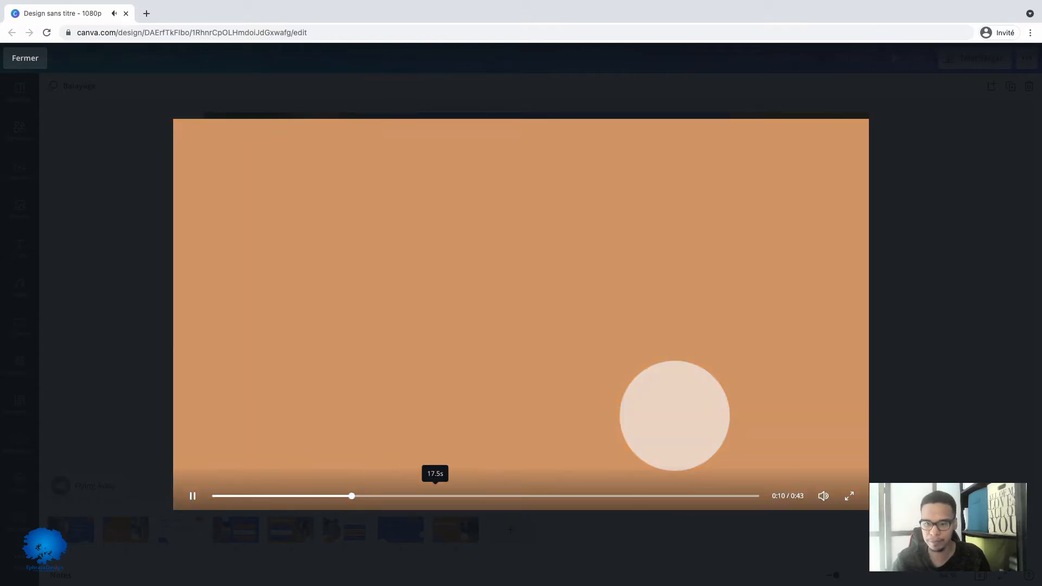
{"action": "key", "text": "Escape"}
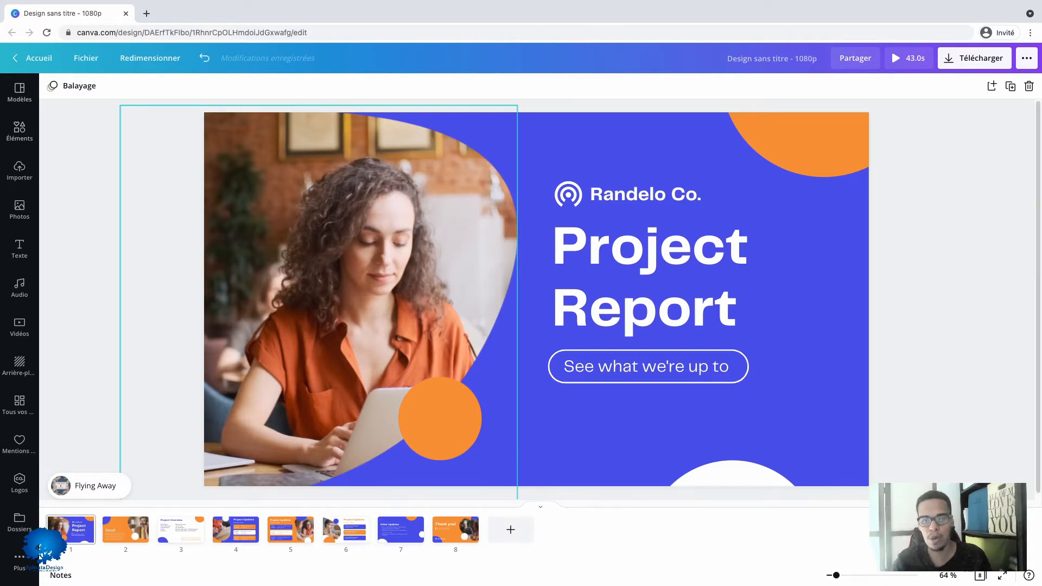
{"action": "left_click", "coordinate": [686, 276]}
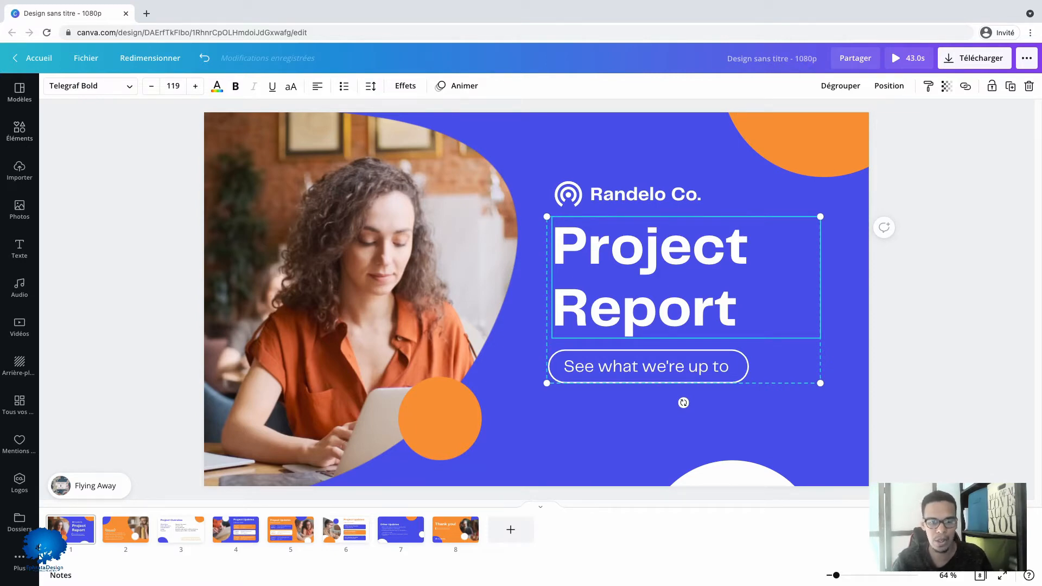
{"action": "key", "text": "Escape"}
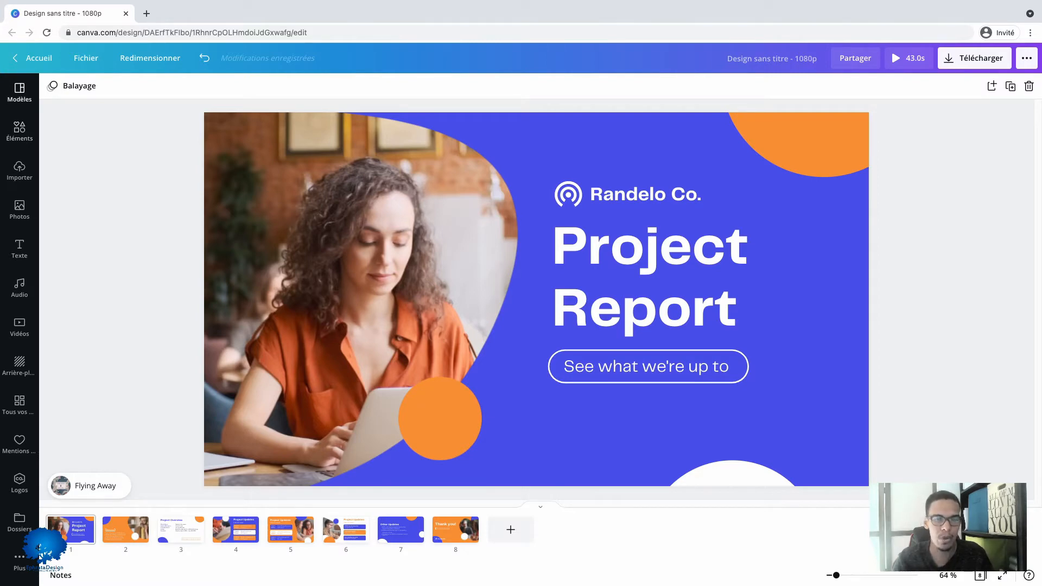
Browse the video template categories and view the pages of the Brown Creative Grand Opening Promotion Video template
{"action": "left_click", "coordinate": [20, 92]}
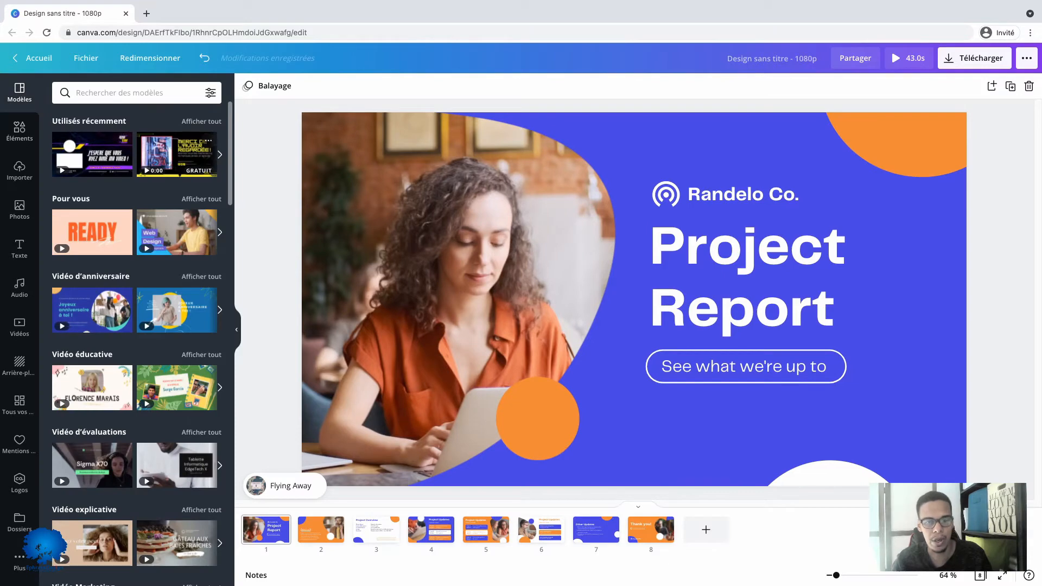
{"action": "scroll", "coordinate": [136, 342], "scroll_direction": "down", "scroll_amount": 10}
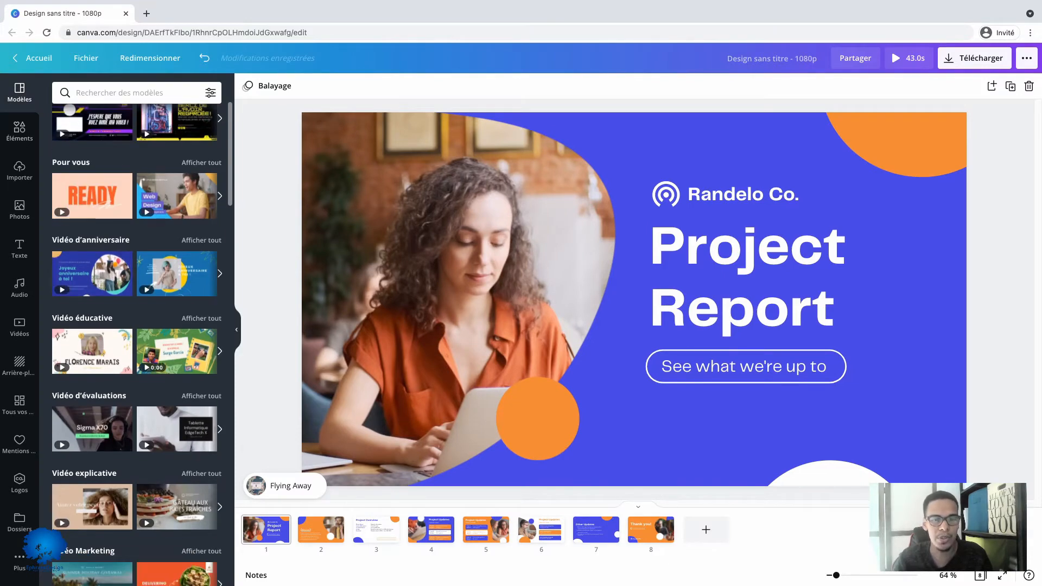
{"action": "scroll", "coordinate": [136, 342], "scroll_direction": "up", "scroll_amount": 10}
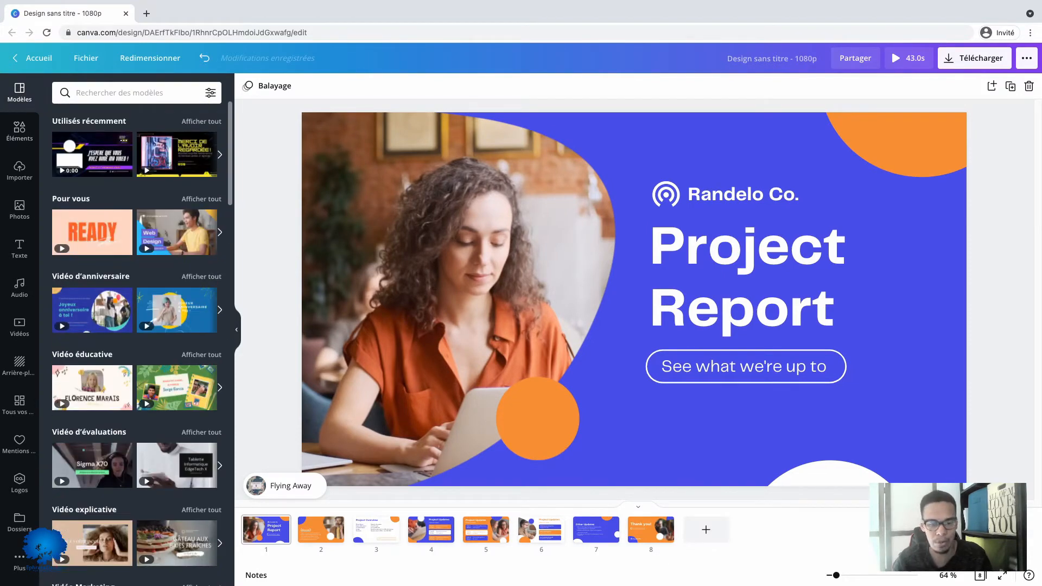
{"action": "scroll", "coordinate": [136, 342], "scroll_direction": "down", "scroll_amount": 6}
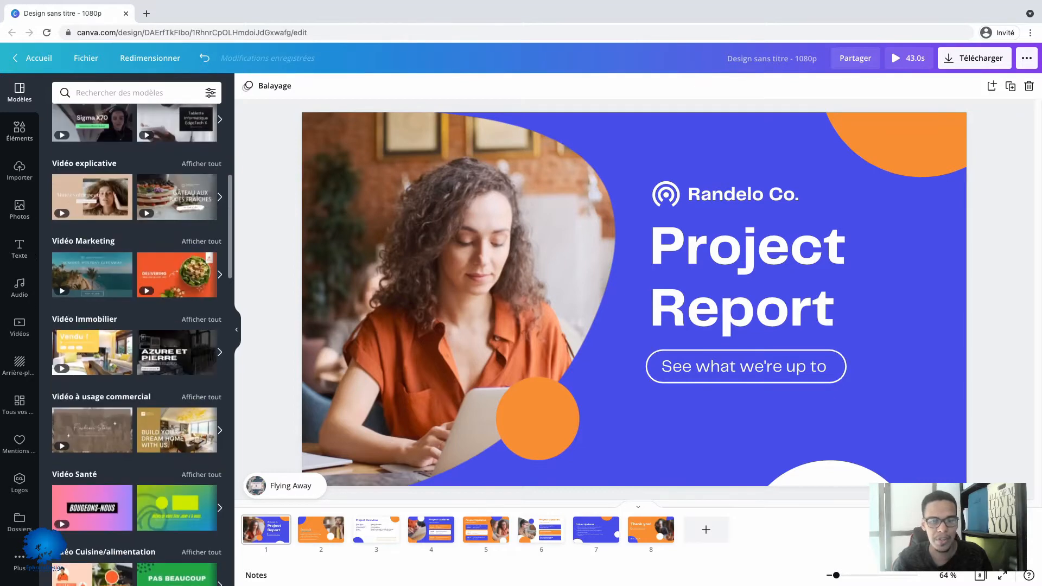
{"action": "scroll", "coordinate": [135, 341], "scroll_direction": "down", "scroll_amount": 15}
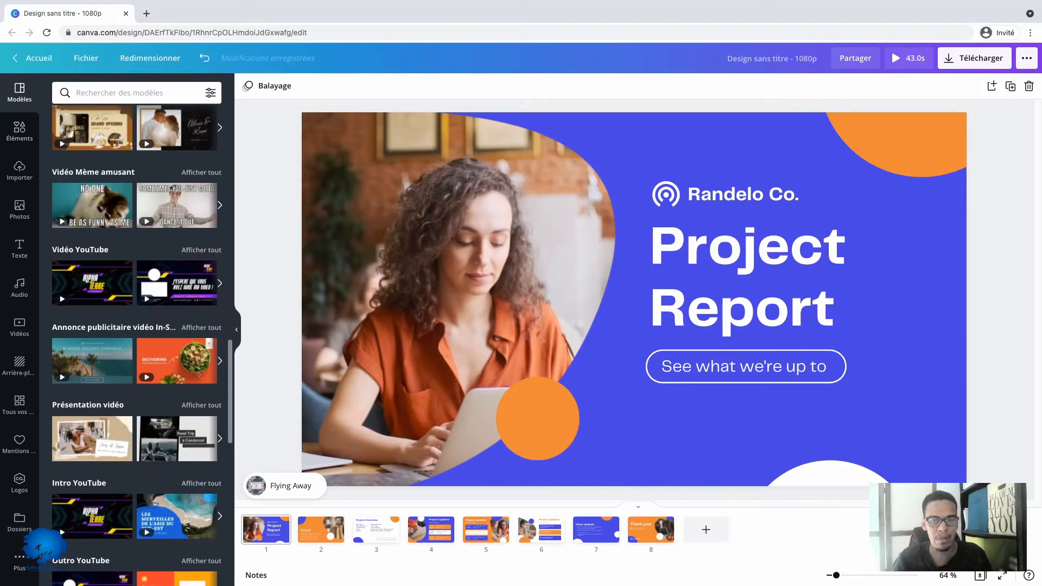
{"action": "scroll", "coordinate": [136, 342], "scroll_direction": "up", "scroll_amount": 1}
{"action": "mouse_move", "coordinate": [91, 177]}
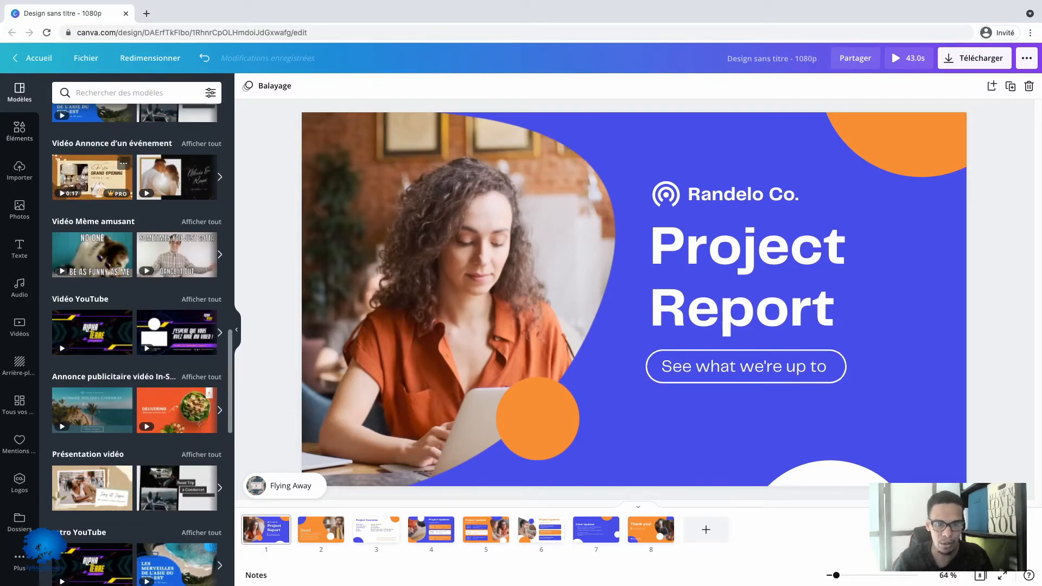
{"action": "left_click", "coordinate": [92, 177]}
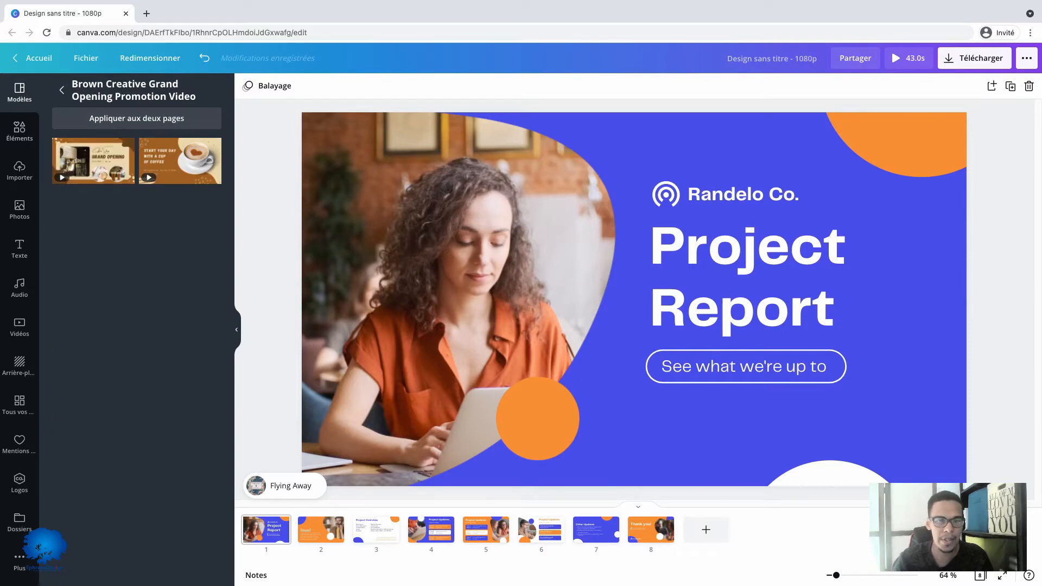
{"action": "left_click", "coordinate": [62, 90]}
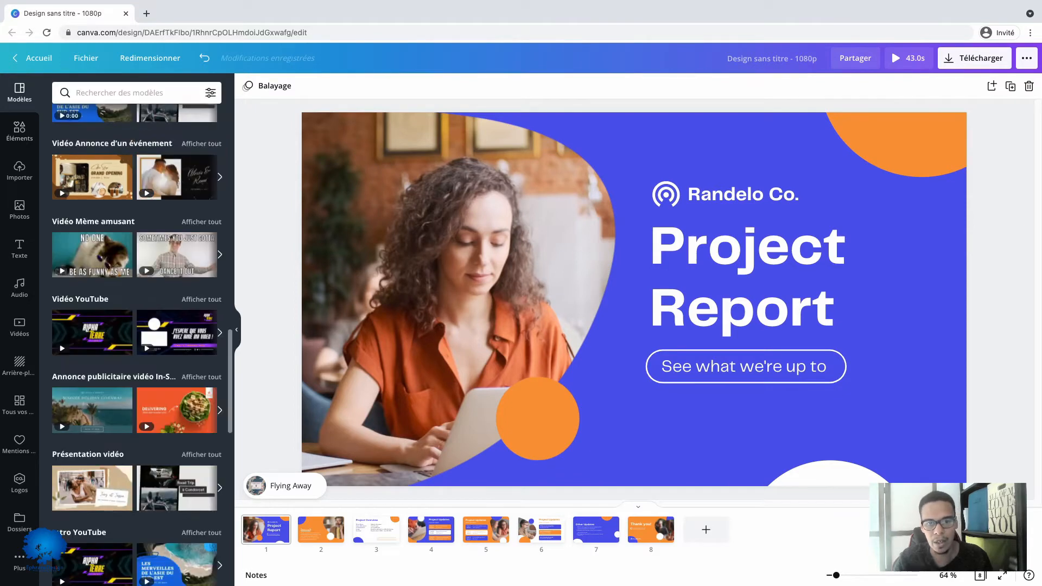
Apply only the style of the Brown Creative Grand Opening Promotion Video template to page 1
{"action": "left_click", "coordinate": [124, 163]}
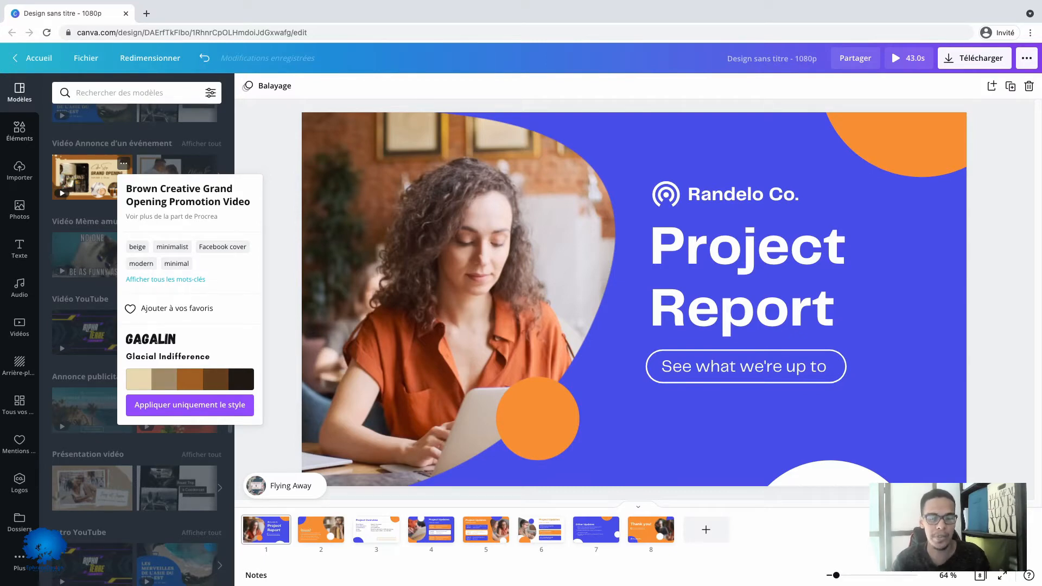
{"action": "left_click", "coordinate": [191, 404]}
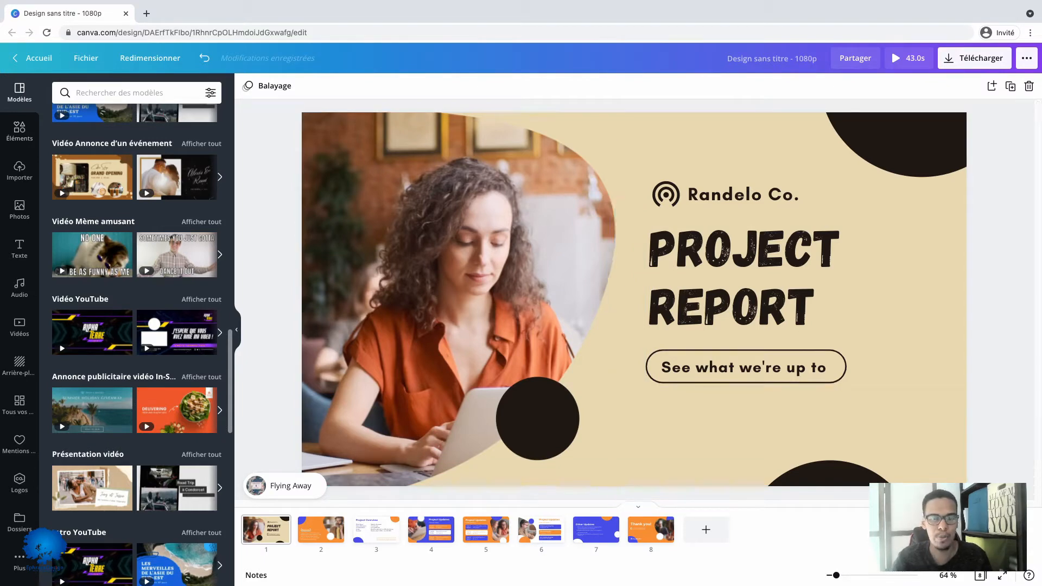
{"action": "left_click", "coordinate": [123, 163]}
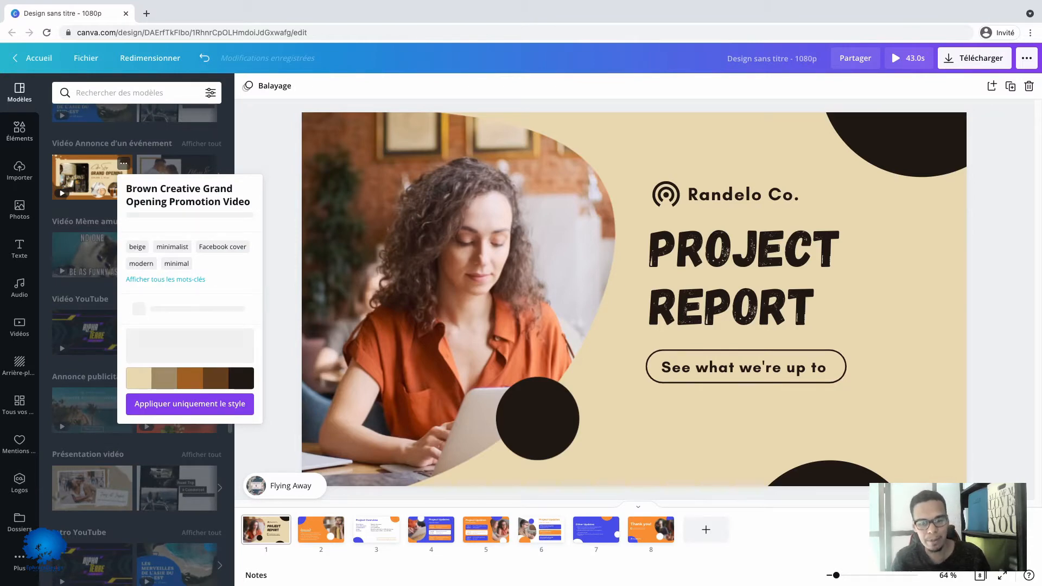
{"action": "left_click", "coordinate": [189, 404]}
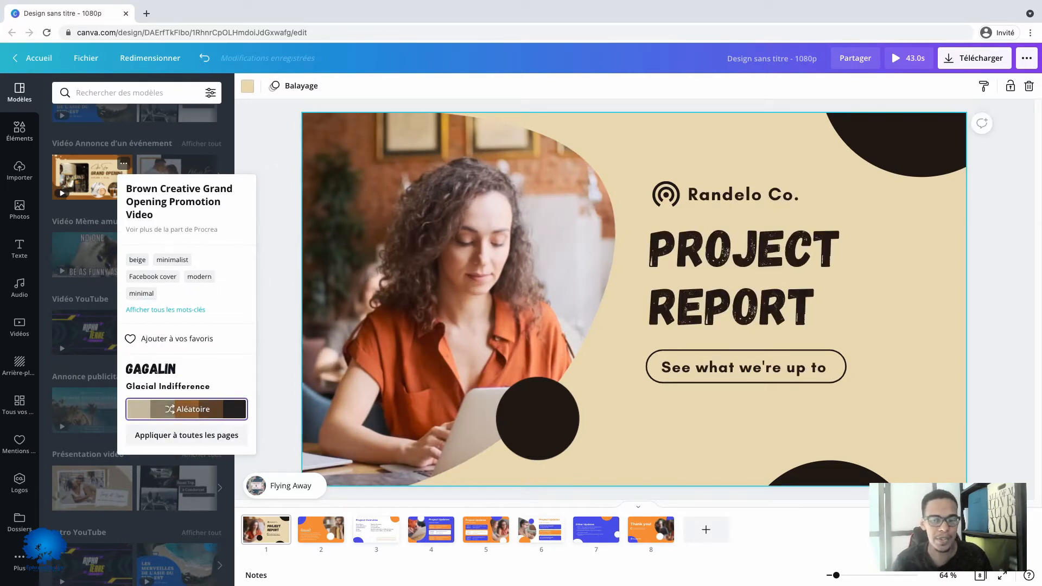
{"action": "left_click", "coordinate": [179, 405]}
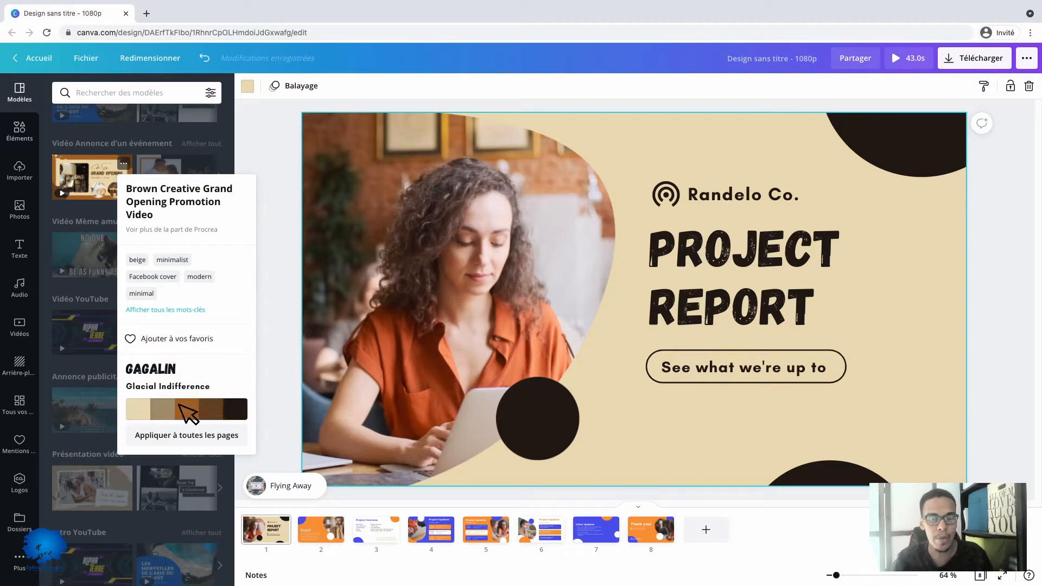
{"action": "left_click", "coordinate": [179, 404]}
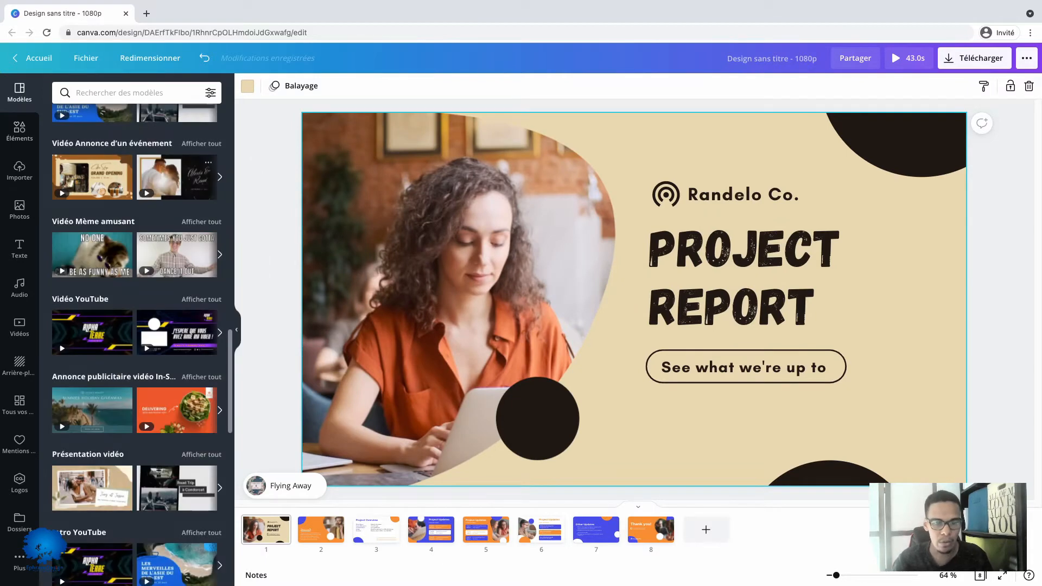
Apply only the style of the Teal and White Resort Contest Travel In-Stream Video Ad template to page 1
{"action": "scroll", "coordinate": [136, 326], "scroll_direction": "down", "scroll_amount": 3}
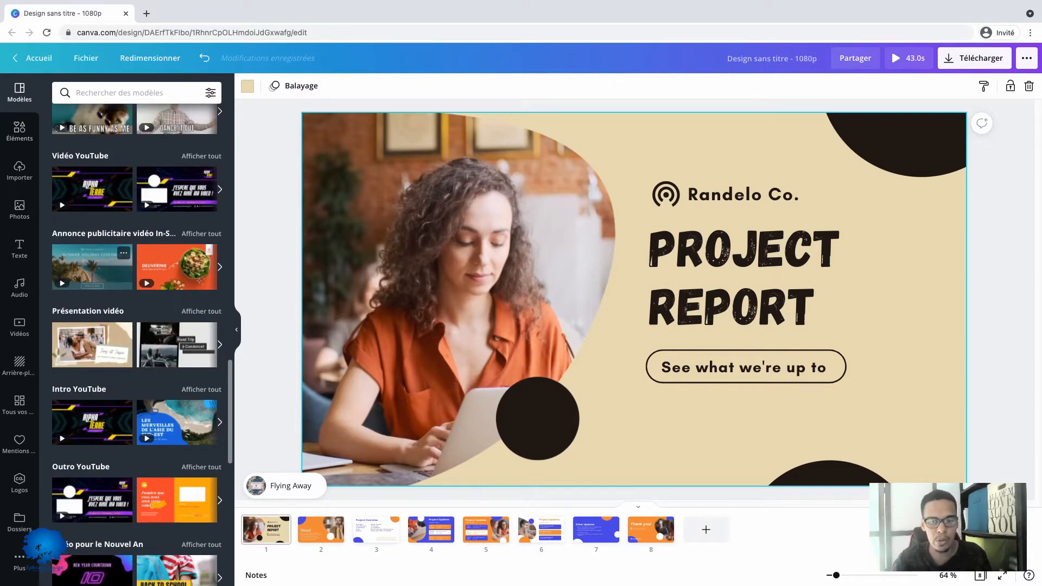
{"action": "left_click", "coordinate": [123, 253]}
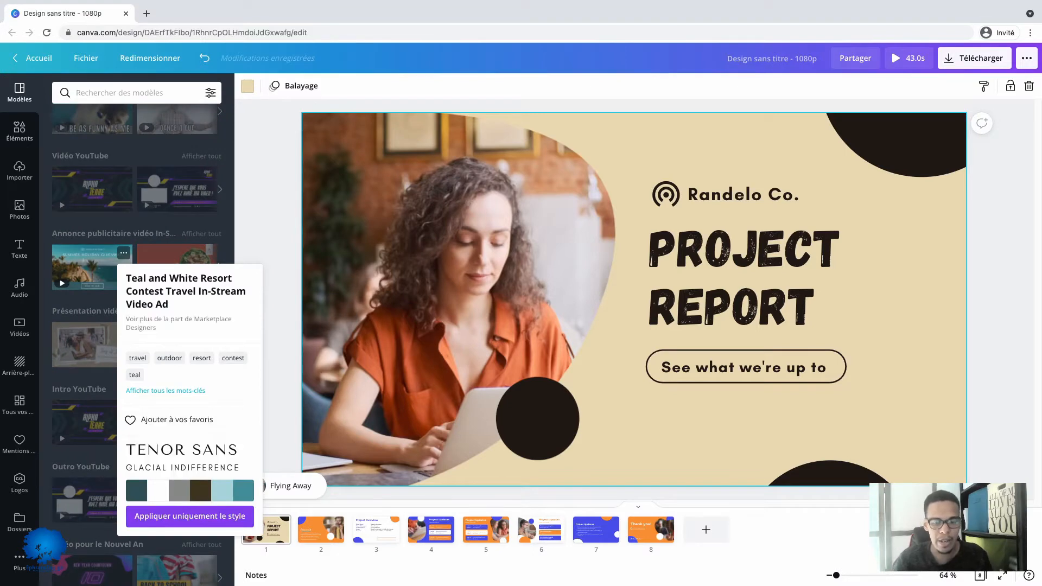
{"action": "left_click", "coordinate": [190, 517]}
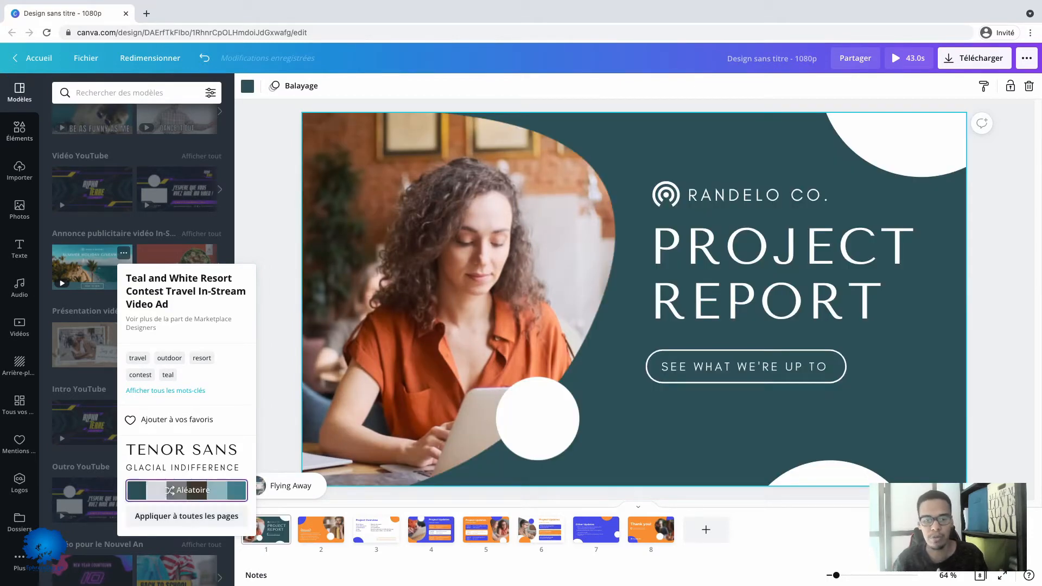
Shuffle the colours of the Teal and White Resort Contest Travel style on page 1 and close the template's details
{"action": "left_click", "coordinate": [186, 490]}
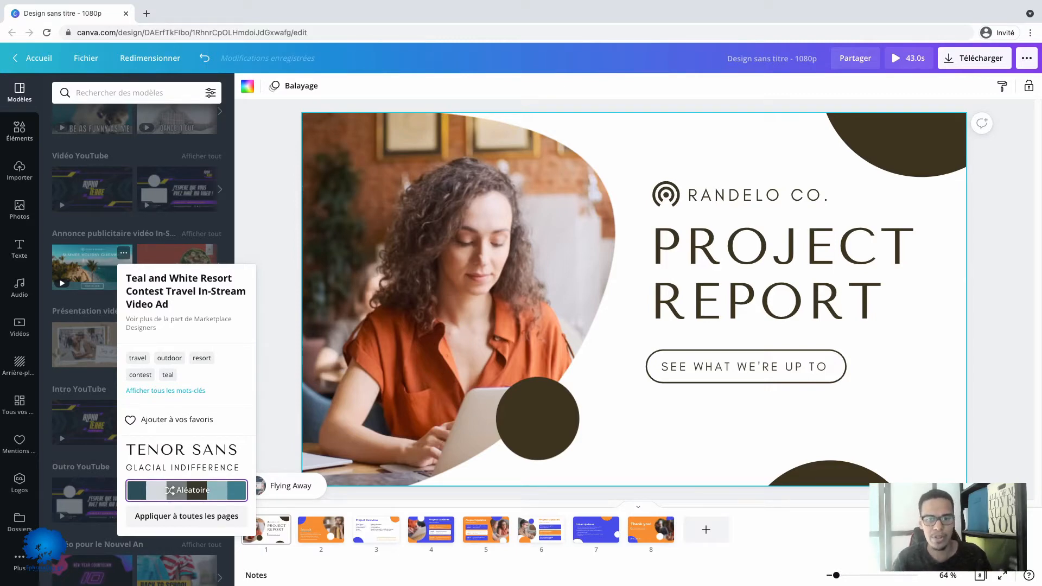
{"action": "key", "text": "Escape"}
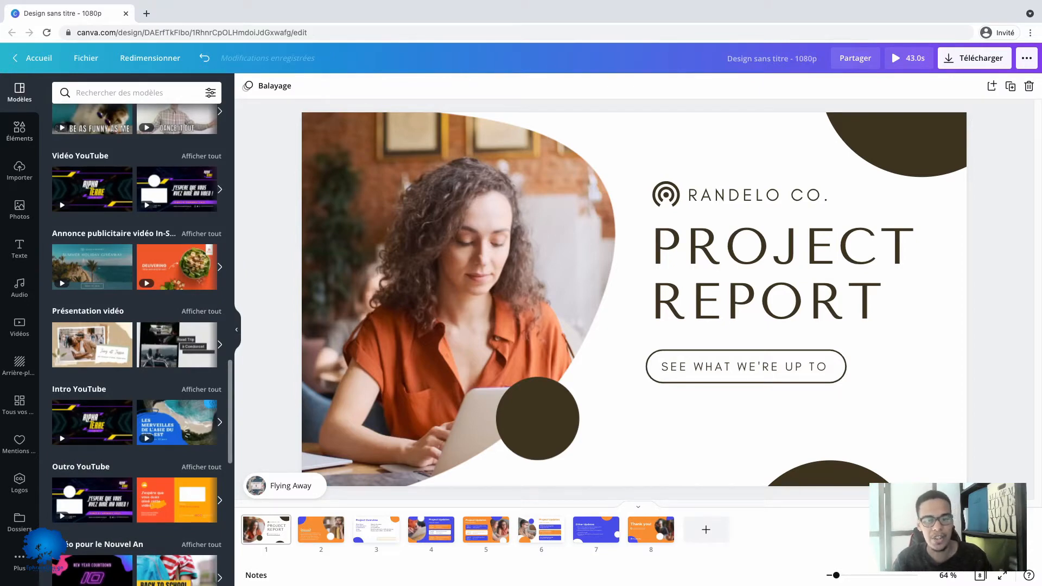
Apply only the style of the Violet Jaune Noir Fluo Science-fiction YouTube Intro template to page 1
{"action": "mouse_move", "coordinate": [92, 189]}
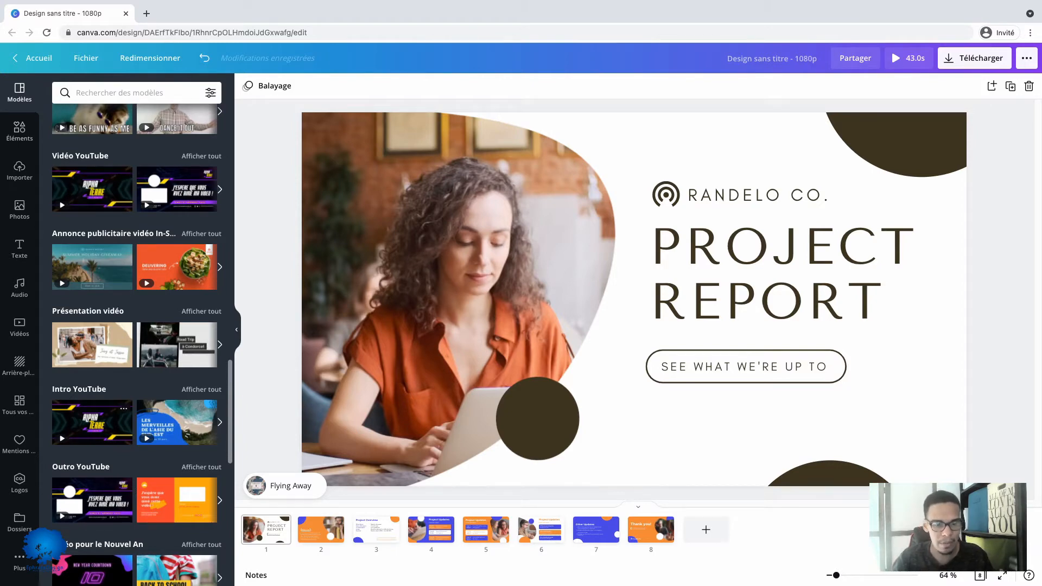
{"action": "left_click", "coordinate": [124, 408]}
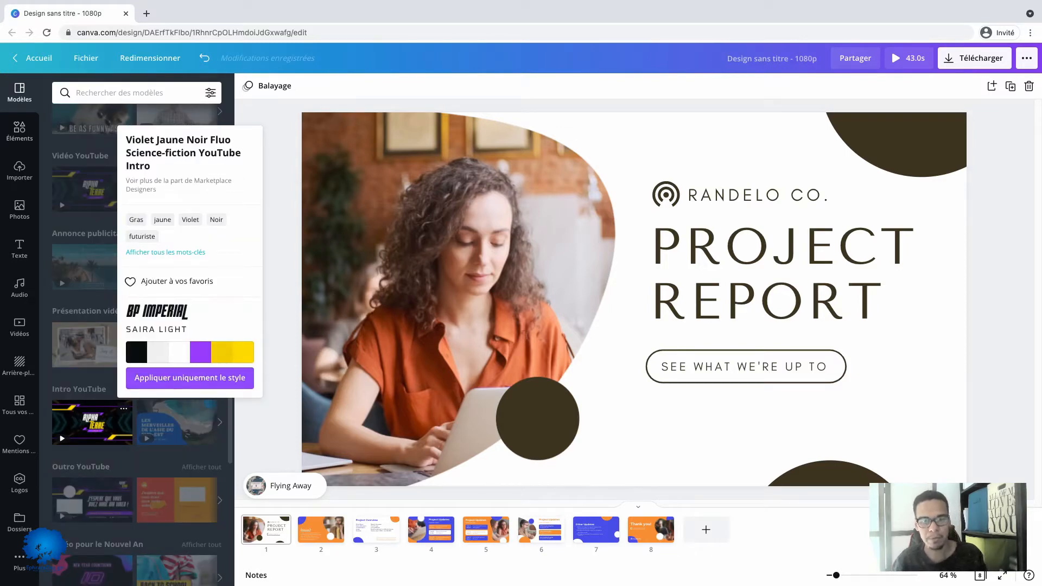
{"action": "left_click", "coordinate": [190, 378]}
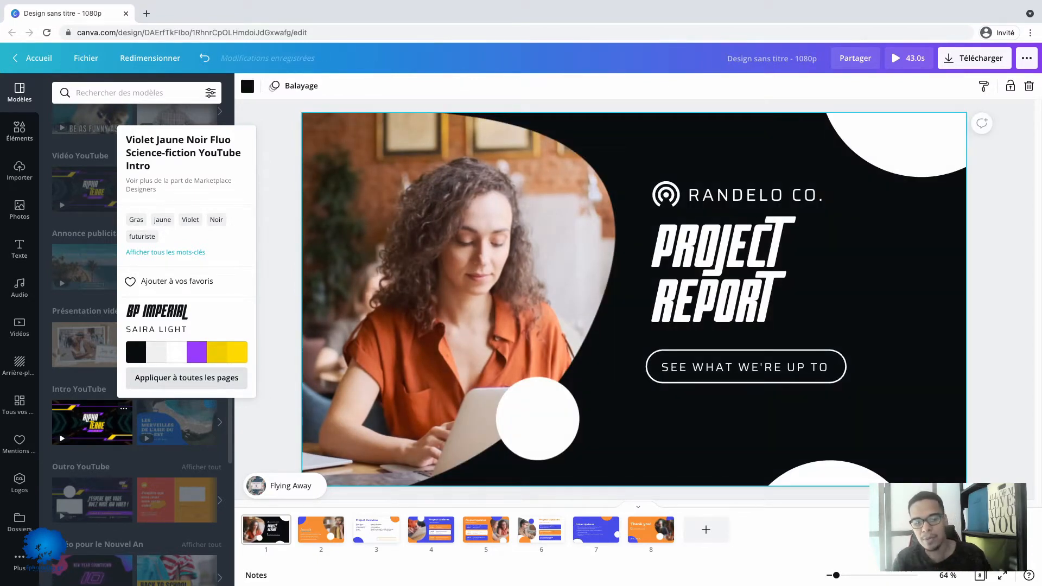
{"action": "left_click", "coordinate": [277, 434]}
Apply the Violet Jaune Noir Fluo Science-fiction YouTube Intro style to page 2 and extend it to all pages
{"action": "left_click", "coordinate": [321, 529]}
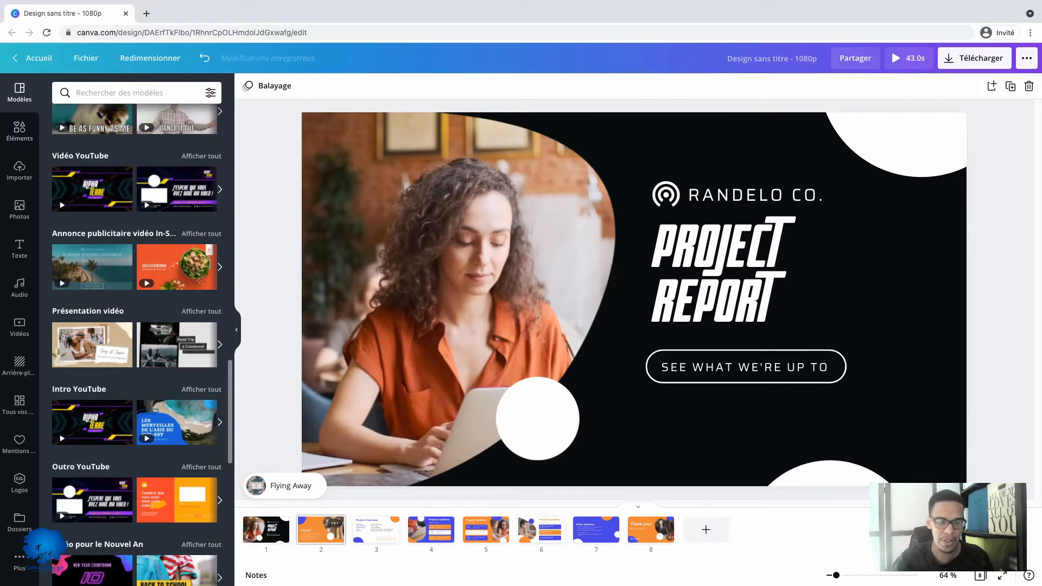
{"action": "left_click", "coordinate": [321, 529]}
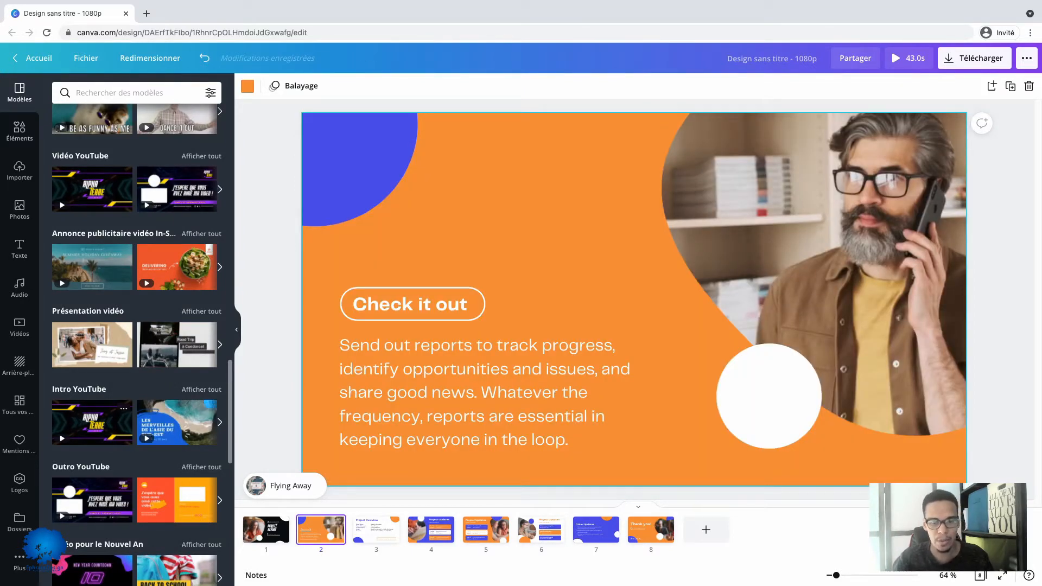
{"action": "left_click", "coordinate": [124, 408]}
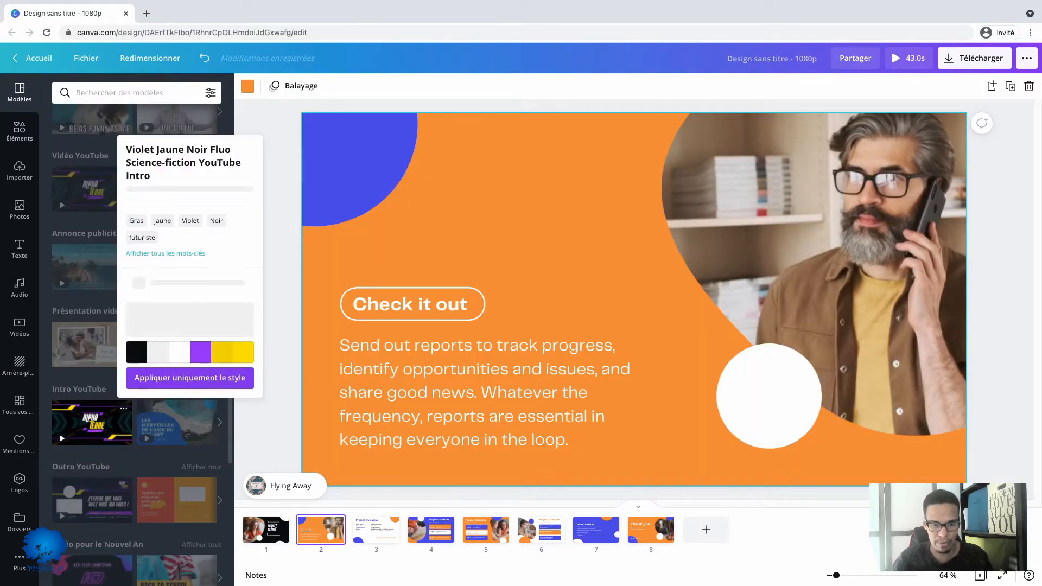
{"action": "left_click", "coordinate": [189, 378]}
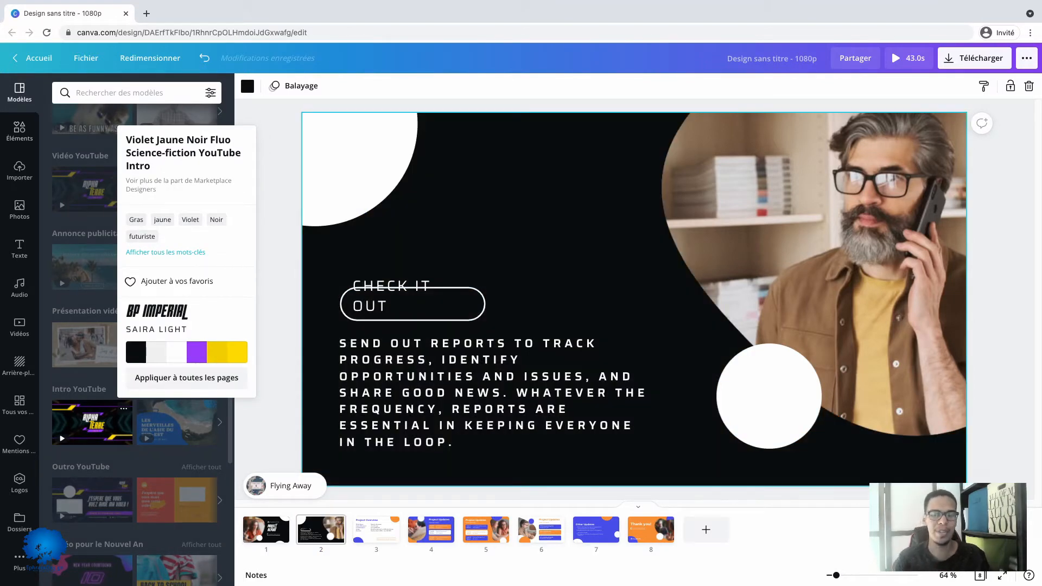
{"action": "left_click", "coordinate": [180, 373]}
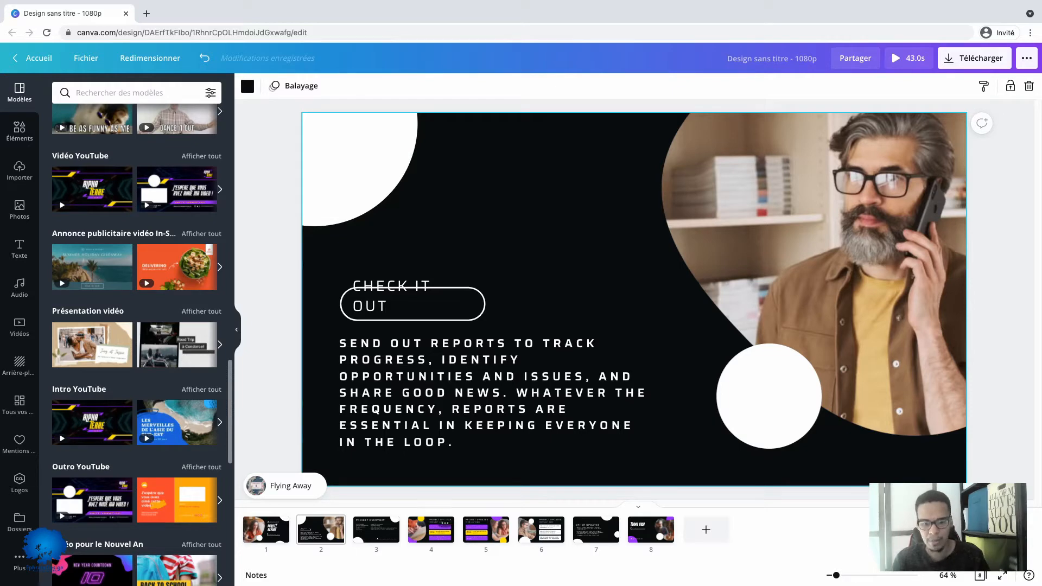
Go through the pages up to page 8 to examine their fonts and colours, and return to page 1
{"action": "left_click", "coordinate": [277, 524]}
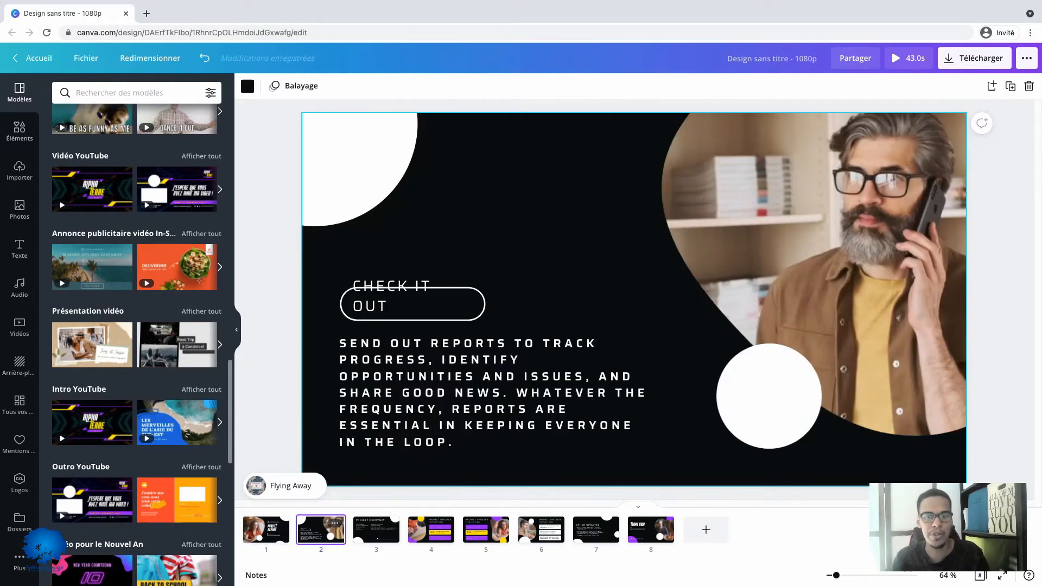
{"action": "left_click", "coordinate": [320, 529]}
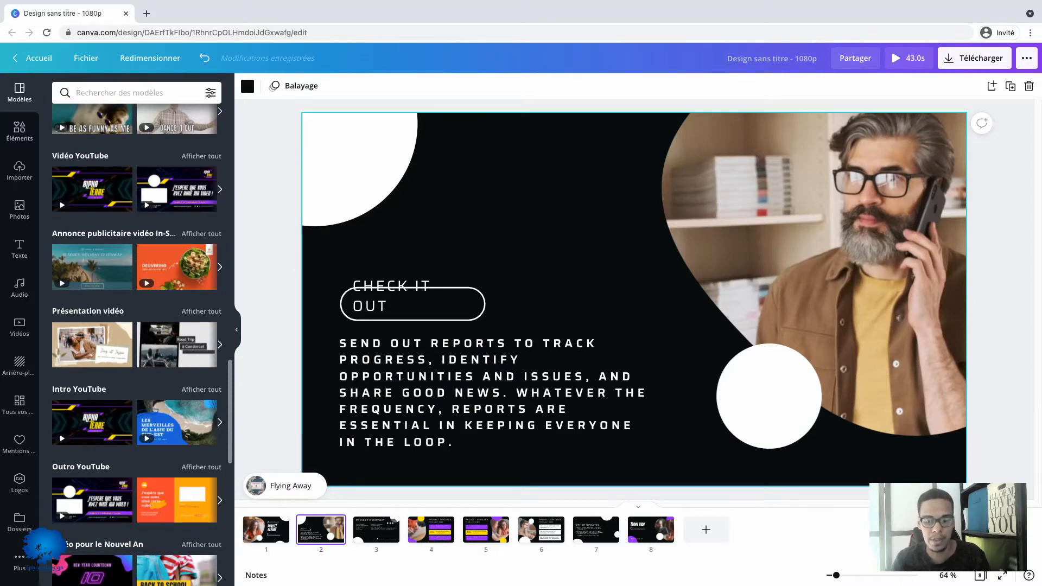
{"action": "left_click", "coordinate": [376, 530]}
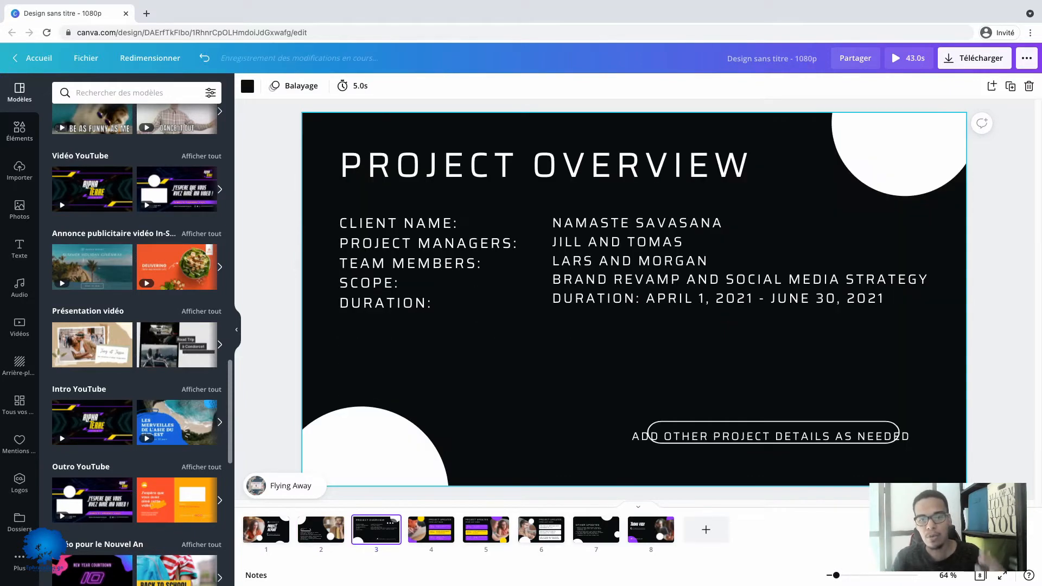
{"action": "left_click", "coordinate": [431, 529]}
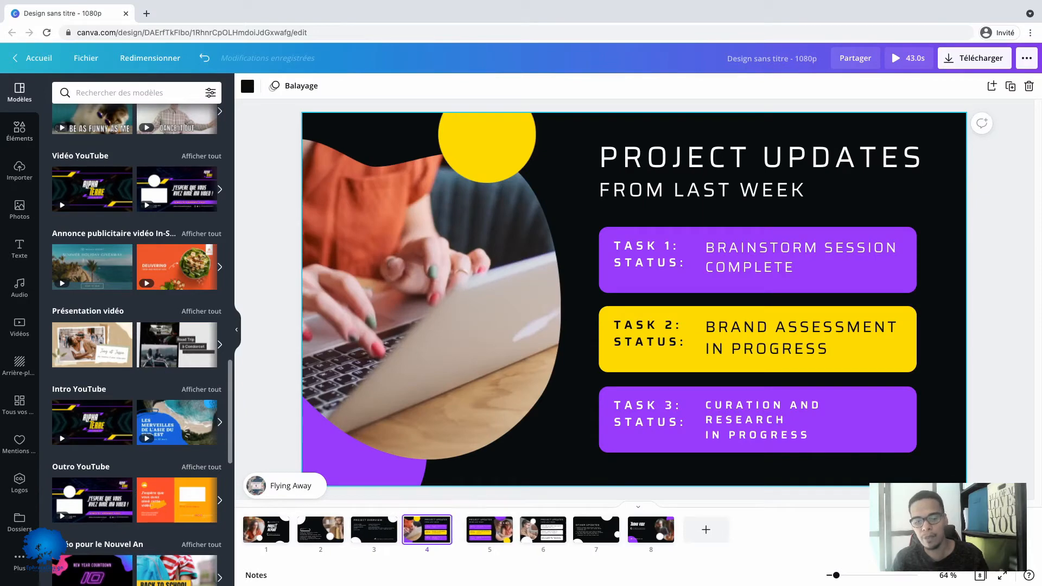
{"action": "left_click", "coordinate": [485, 530]}
{"action": "left_click", "coordinate": [541, 529]}
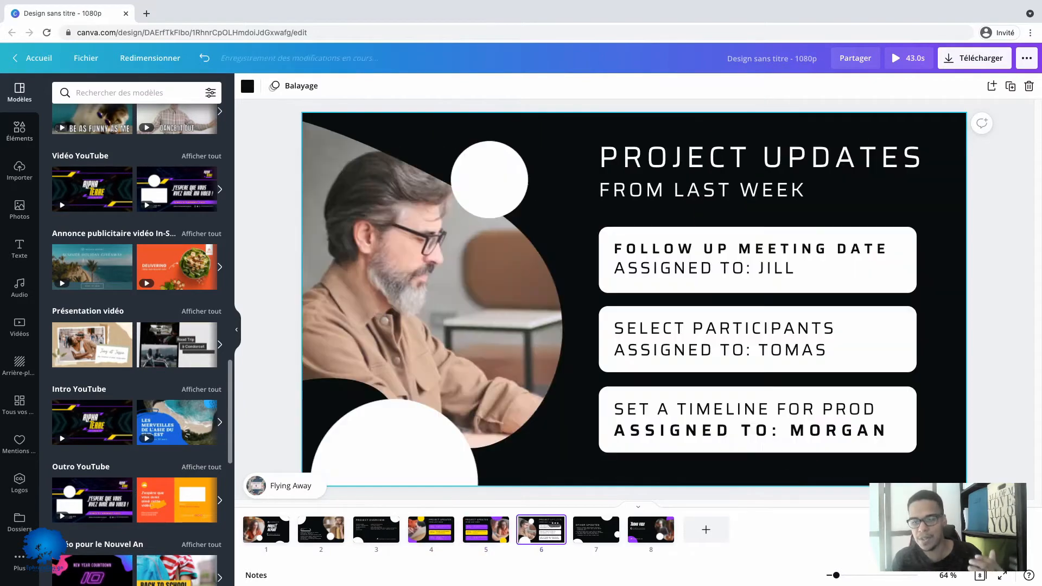
{"action": "left_click", "coordinate": [596, 529]}
{"action": "left_click", "coordinate": [650, 529]}
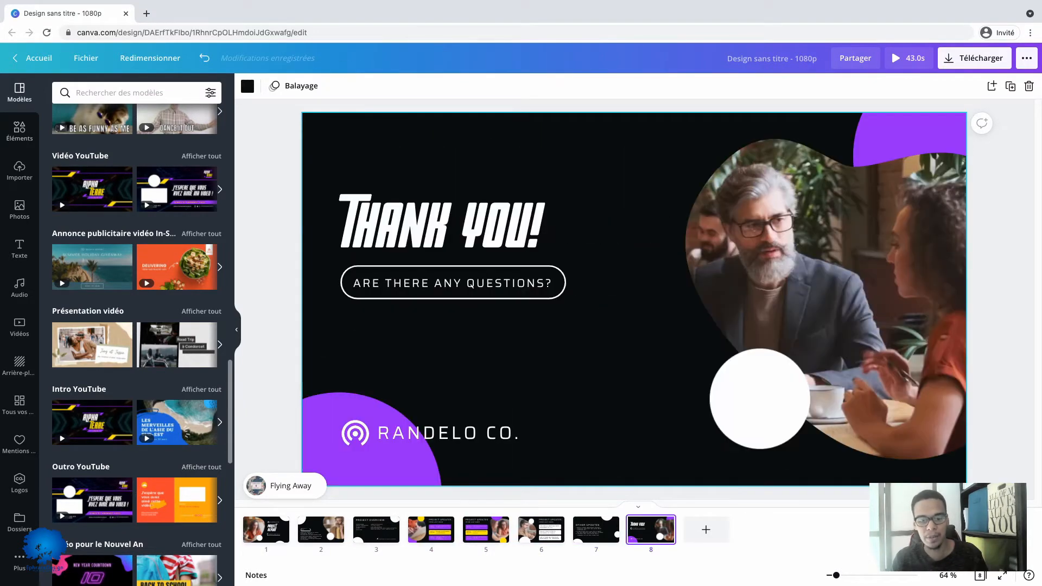
{"action": "left_click", "coordinate": [274, 527]}
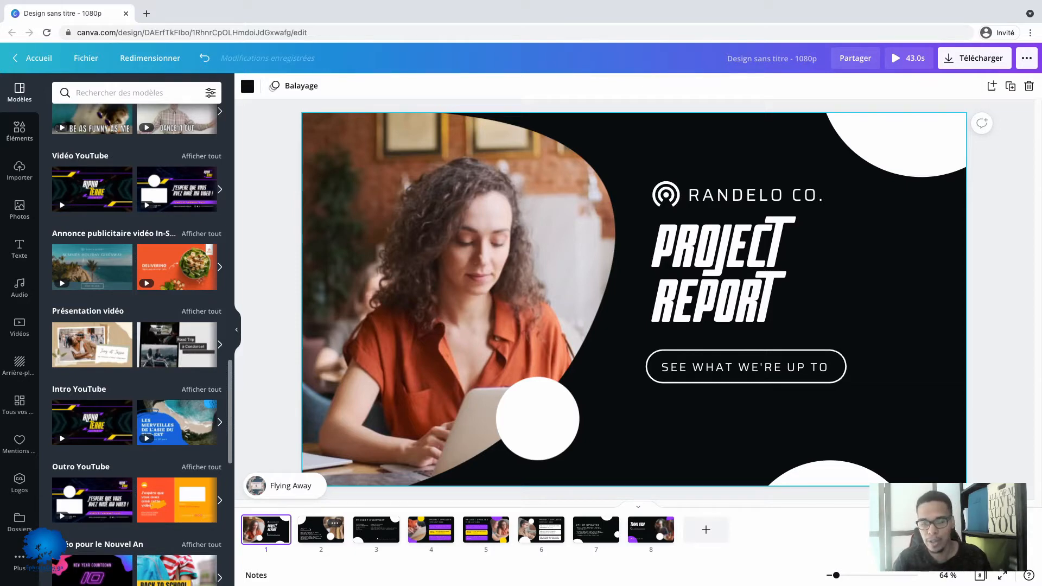
Recolour the purple corner circle on page 4 with the default aqua #00c2cb and apply that colour change to the whole design
{"action": "mouse_move", "coordinate": [293, 530]}
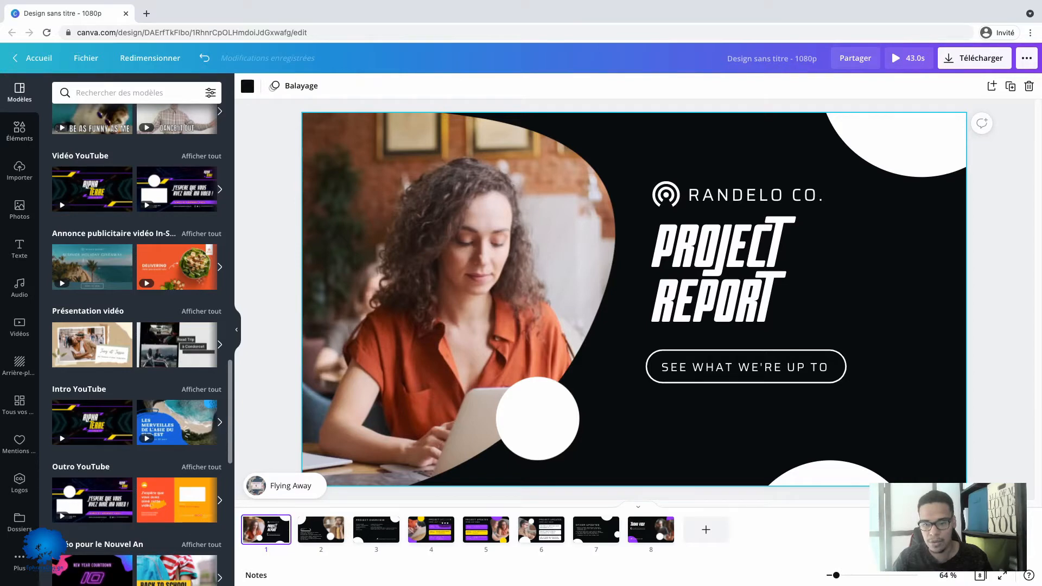
{"action": "left_click", "coordinate": [431, 529]}
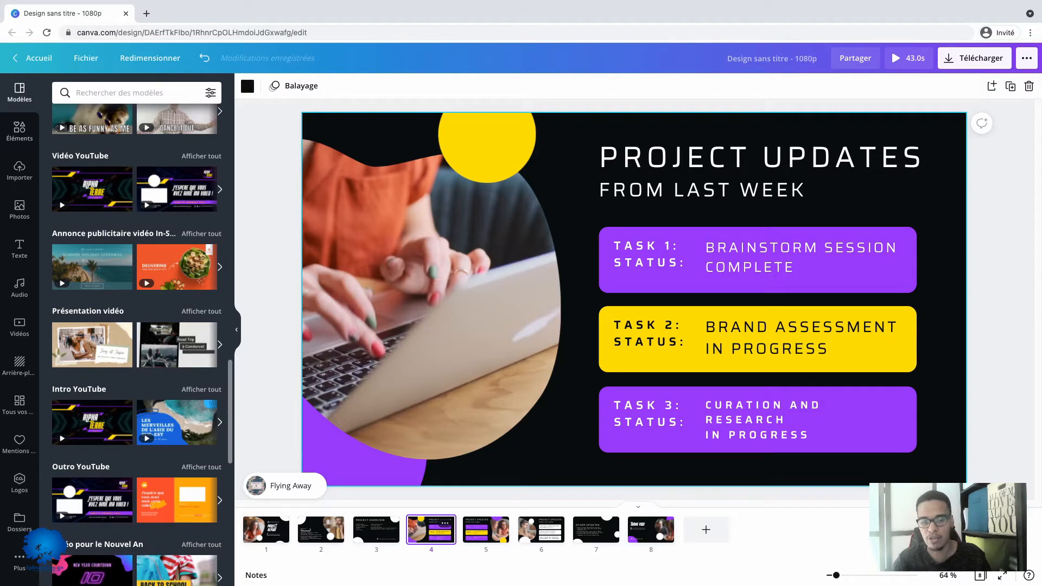
{"action": "left_click", "coordinate": [358, 461]}
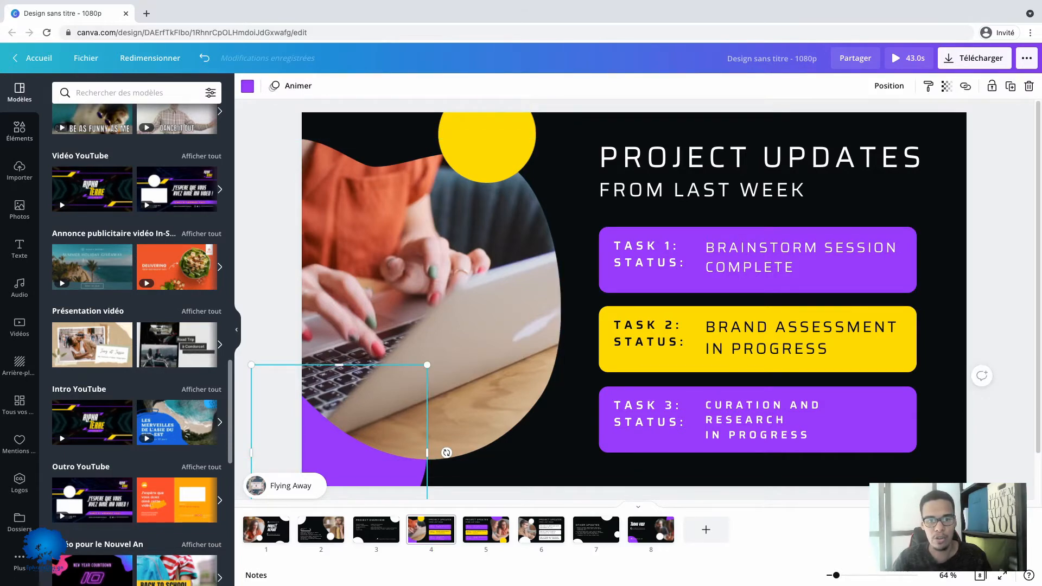
{"action": "left_click", "coordinate": [248, 86]}
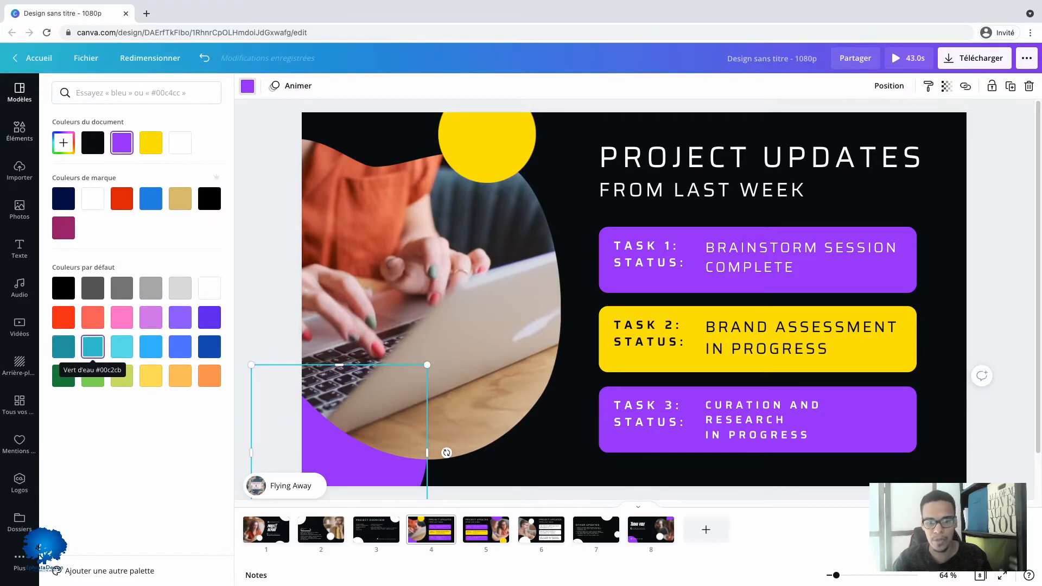
{"action": "left_click", "coordinate": [93, 346]}
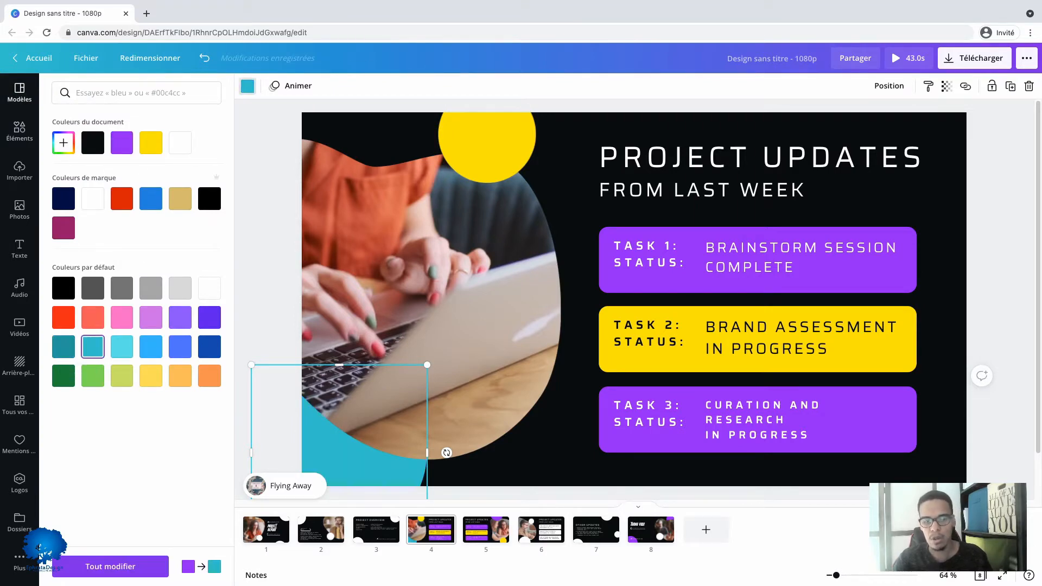
{"action": "left_click", "coordinate": [135, 568]}
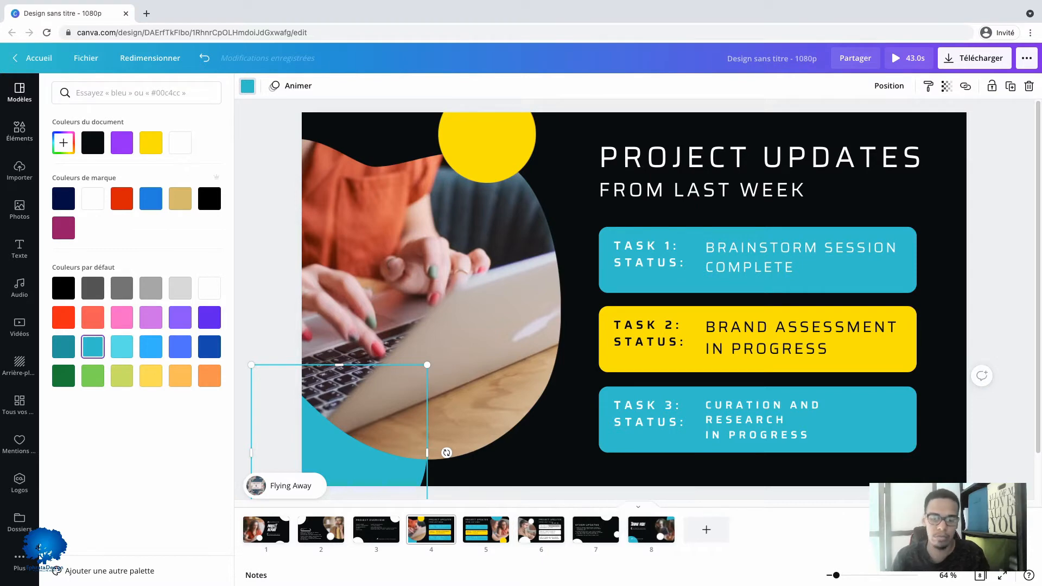
Undo the design-wide aqua colour change and the recolouring of the corner circle on page 4
{"action": "mouse_move", "coordinate": [459, 529]}
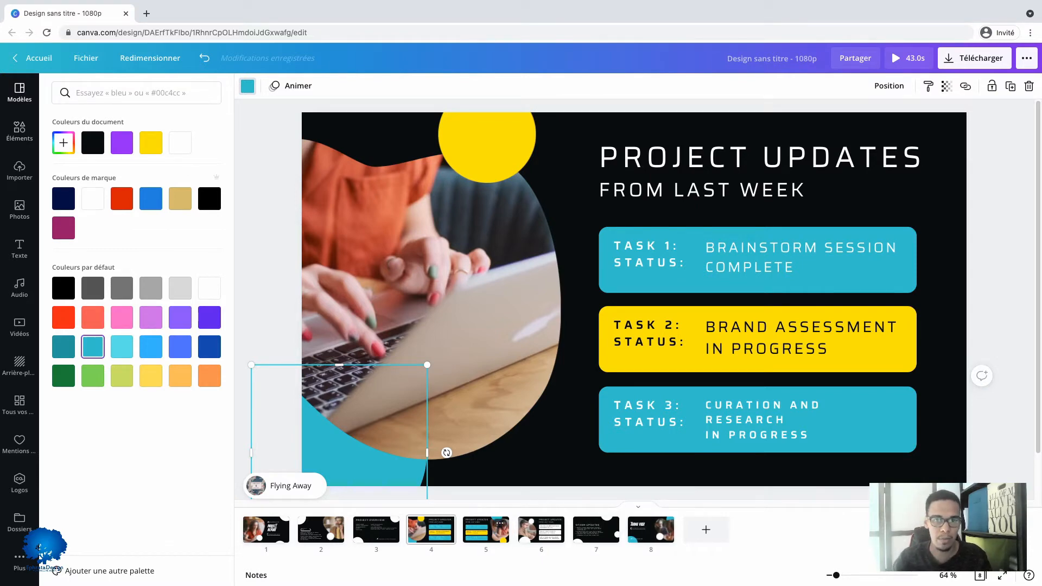
{"action": "key", "text": "ctrl+z"}
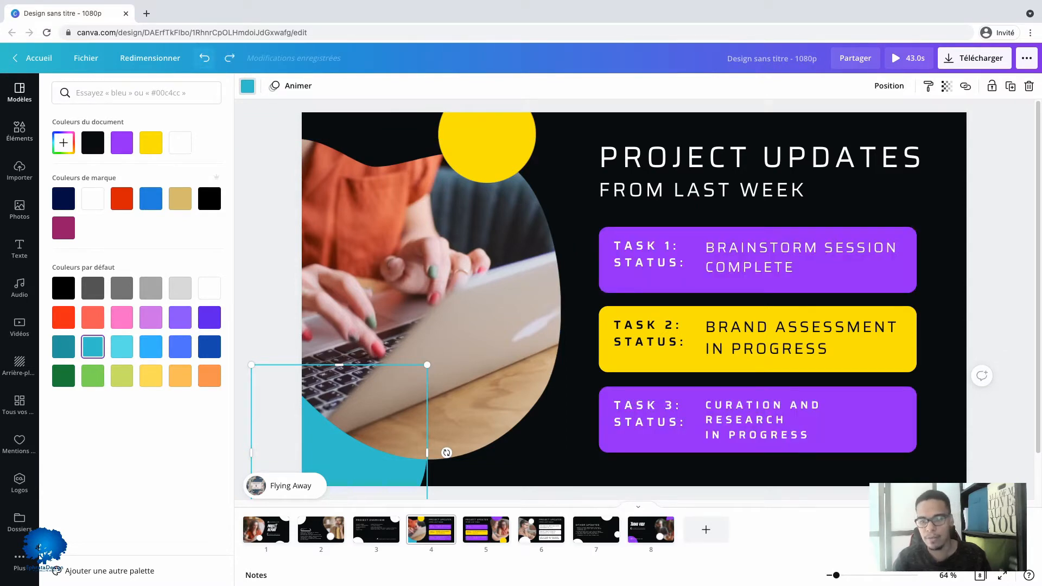
{"action": "key", "text": "ctrl+z"}
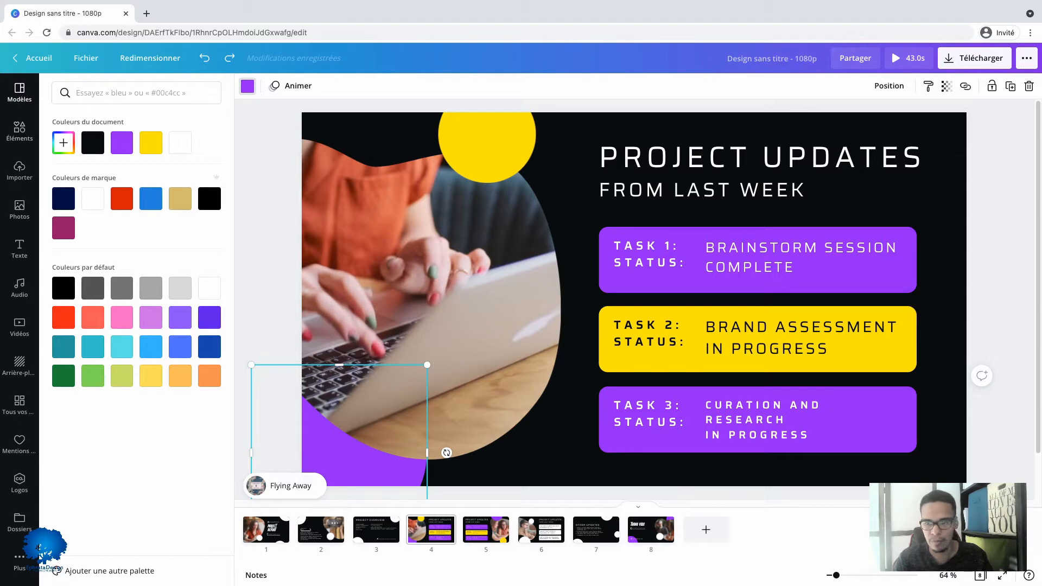
Colour the final T of the "PROJECT REPORT" title on page 1 with the document's purple
{"action": "left_click", "coordinate": [266, 529]}
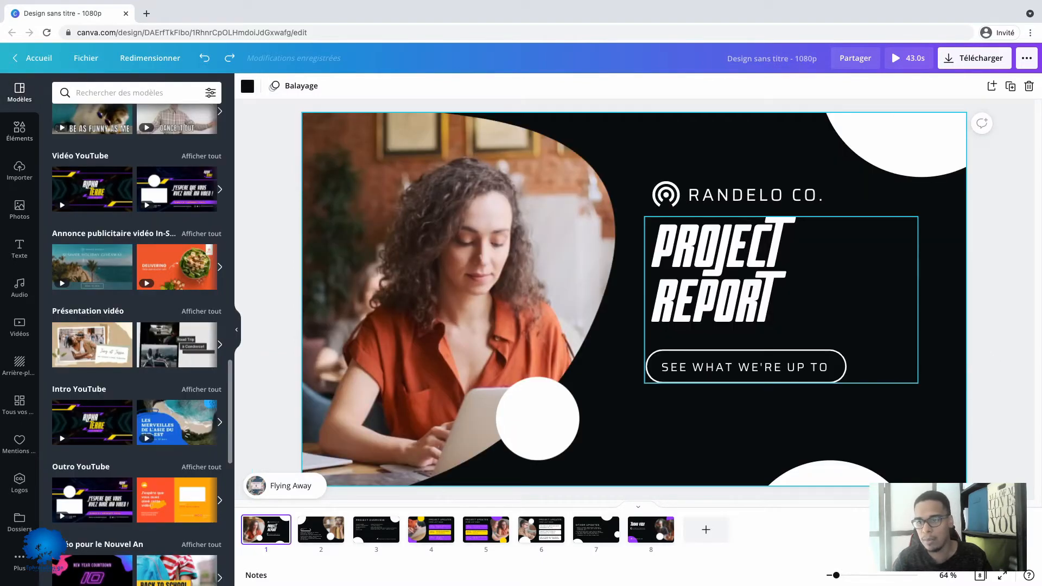
{"action": "left_click", "coordinate": [722, 274]}
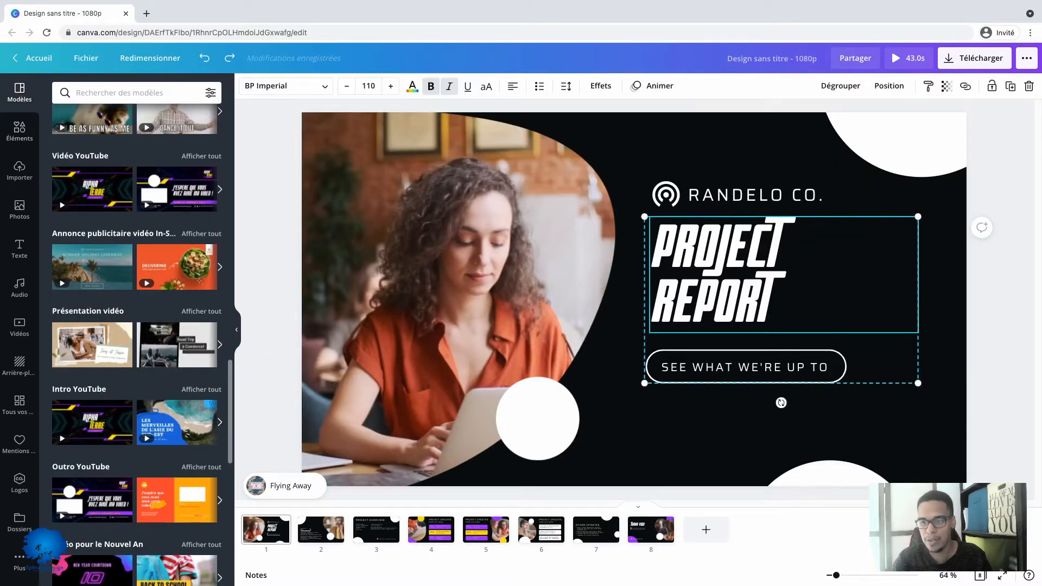
{"action": "left_click", "coordinate": [722, 282]}
{"action": "left_click_drag", "start_coordinate": [769, 304], "coordinate": [756, 304]}
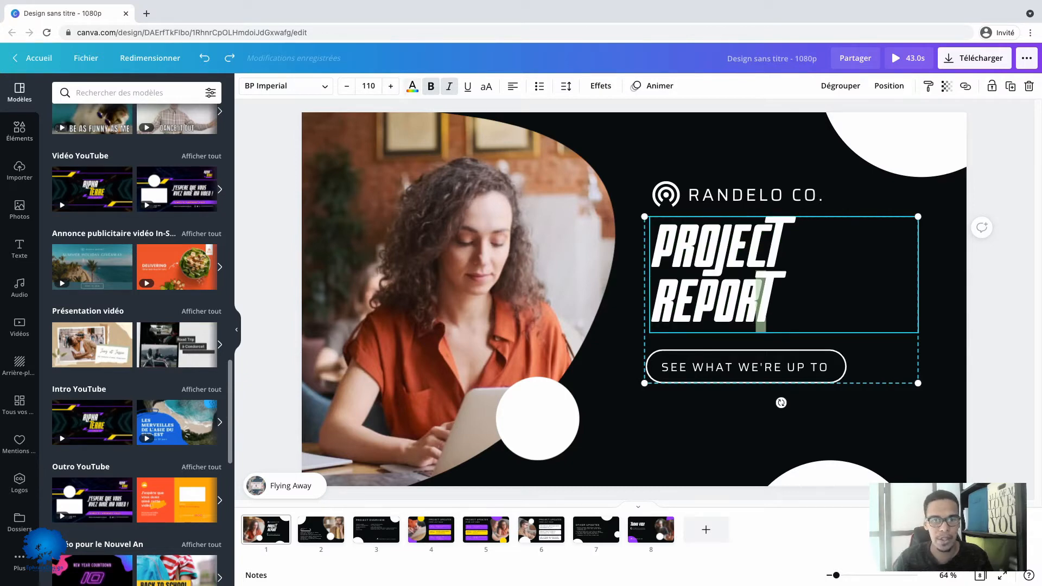
{"action": "left_click", "coordinate": [412, 86]}
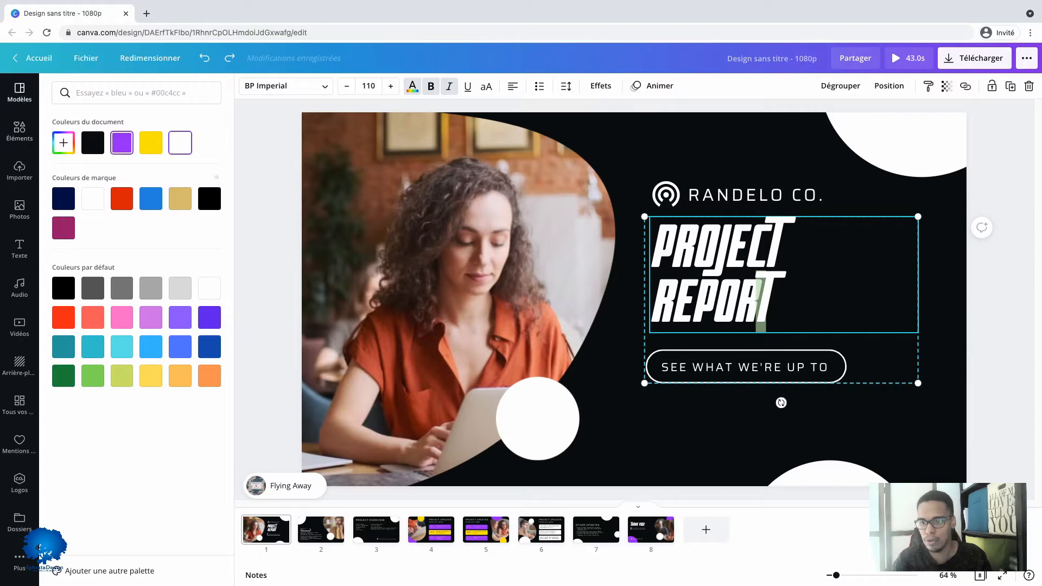
{"action": "left_click", "coordinate": [121, 143]}
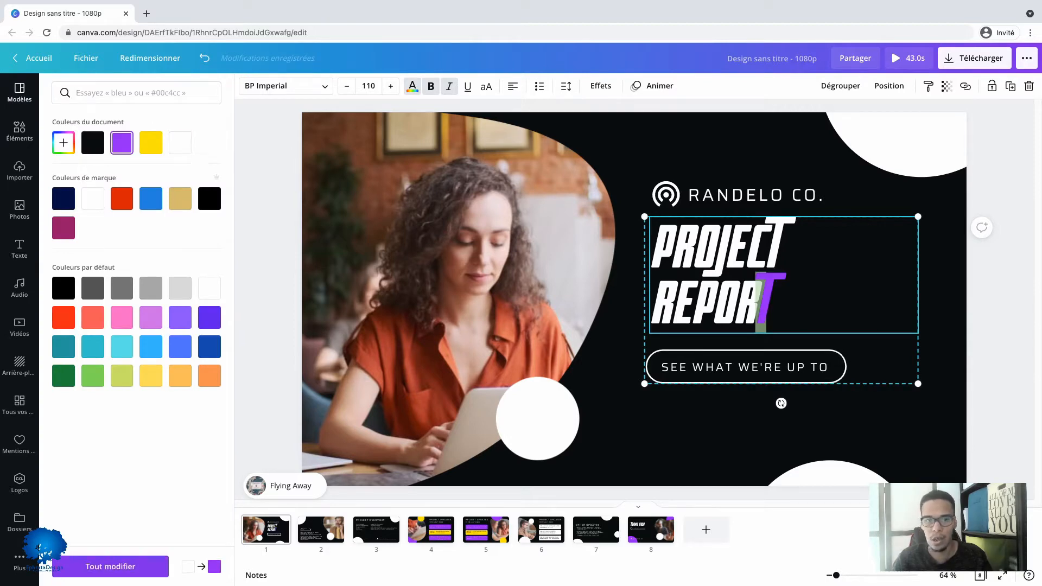
Fill the white circle overlapping the woman's photo on page 1 with the document's purple
{"action": "left_click", "coordinate": [537, 418]}
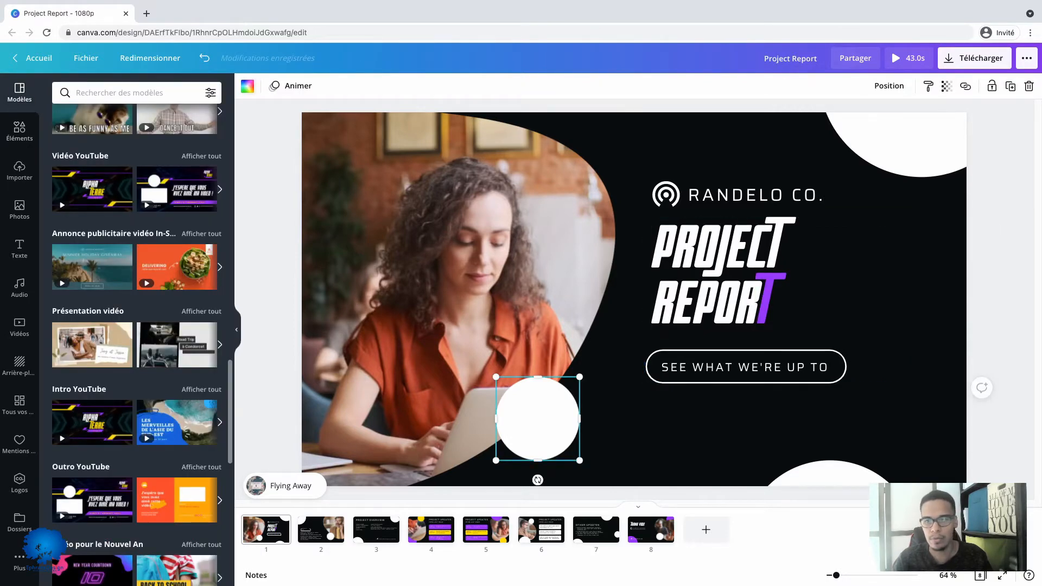
{"action": "left_click", "coordinate": [247, 85]}
{"action": "left_click", "coordinate": [122, 142]}
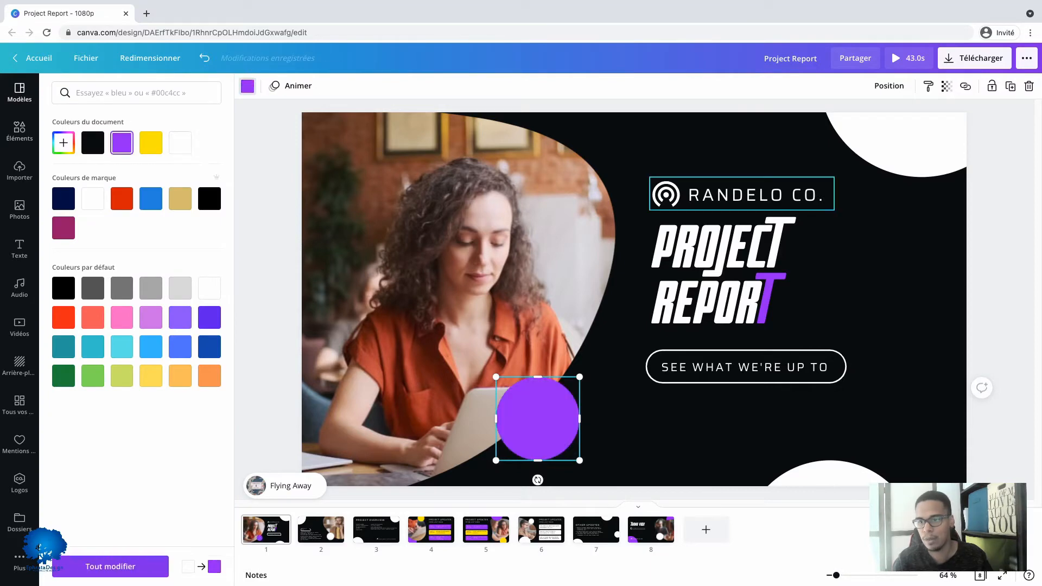
Colour the word "CO" in the "RANDELO CO." text on page 1 with the document's purple
{"action": "left_click", "coordinate": [805, 195]}
{"action": "double_click", "coordinate": [805, 195]}
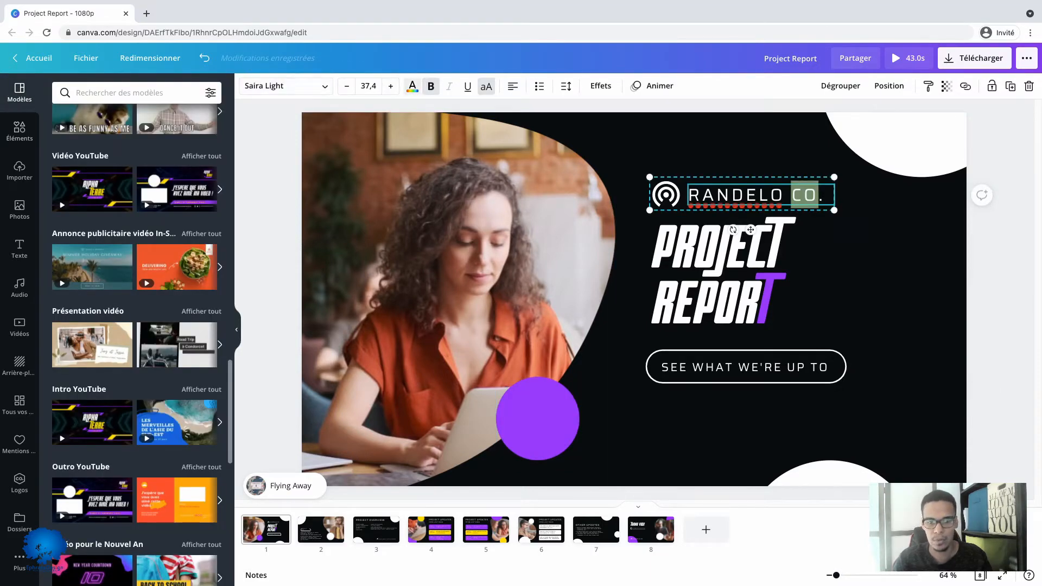
{"action": "left_click", "coordinate": [413, 85]}
{"action": "left_click", "coordinate": [121, 142]}
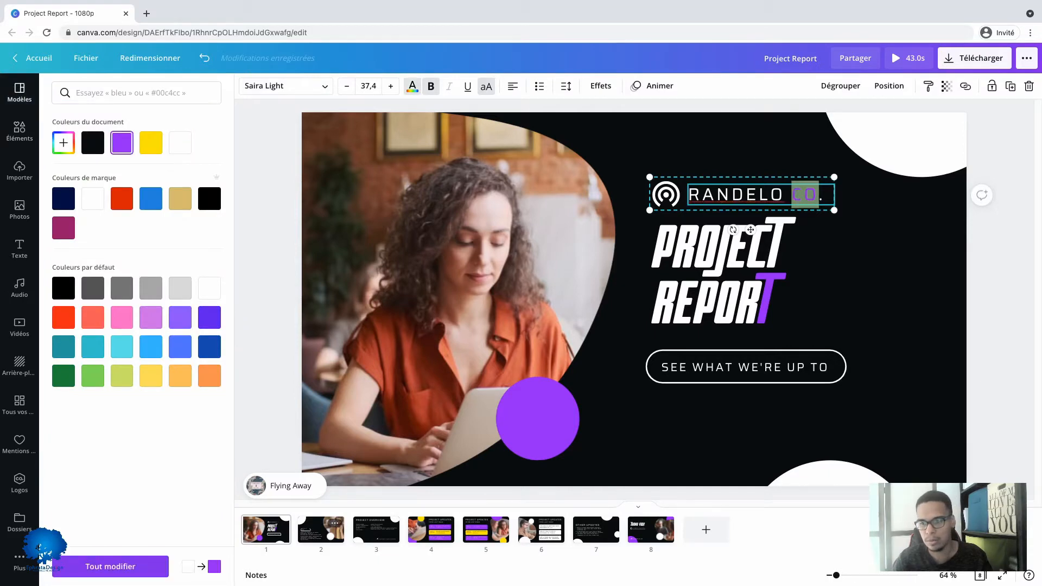
Fill the white circle overlapping the man's photo on page 2 with the document's purple
{"action": "left_click", "coordinate": [321, 529]}
{"action": "left_click", "coordinate": [769, 396]}
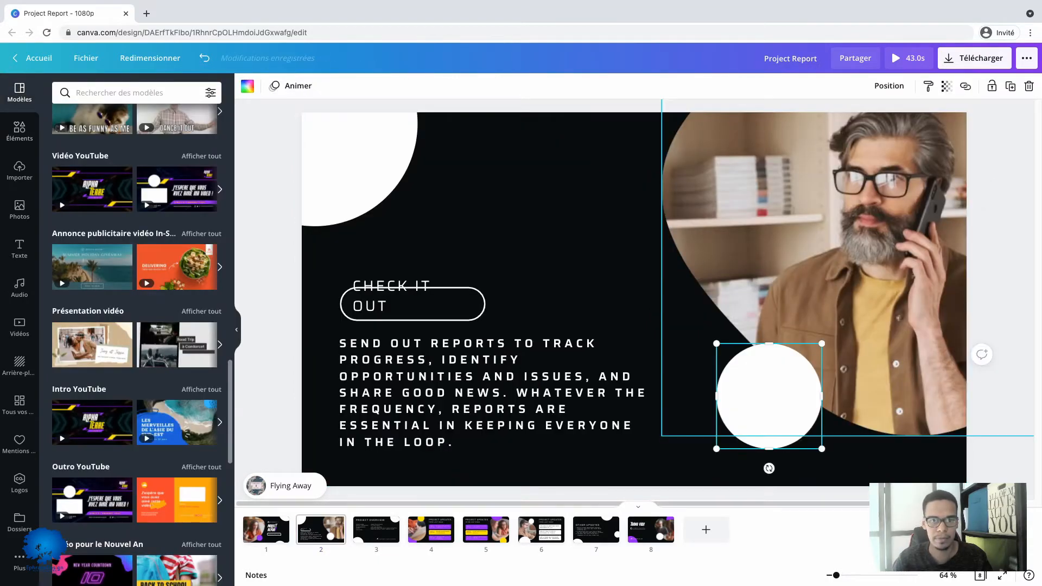
{"action": "left_click", "coordinate": [247, 86]}
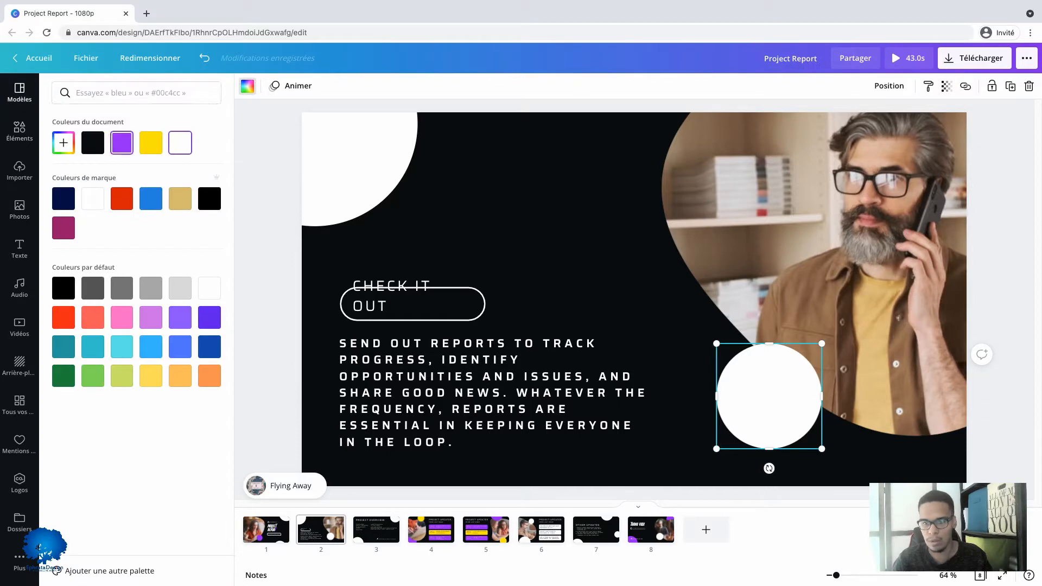
{"action": "left_click", "coordinate": [122, 142]}
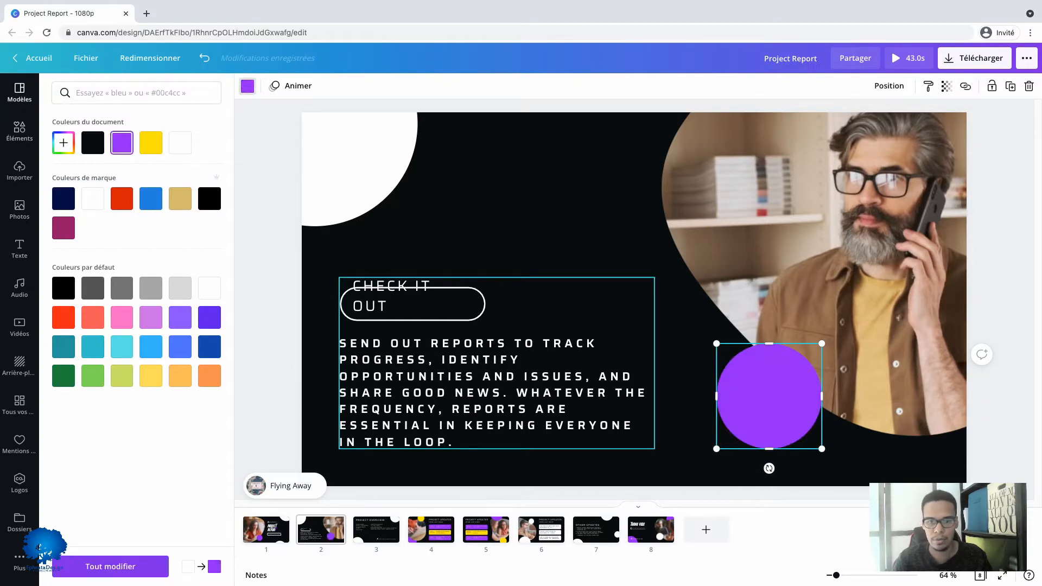
Colour the word "OUT" in the "CHECK IT OUT" text on page 2 with the document's purple
{"action": "double_click", "coordinate": [389, 305]}
{"action": "left_click_drag", "start_coordinate": [388, 306], "coordinate": [353, 306]}
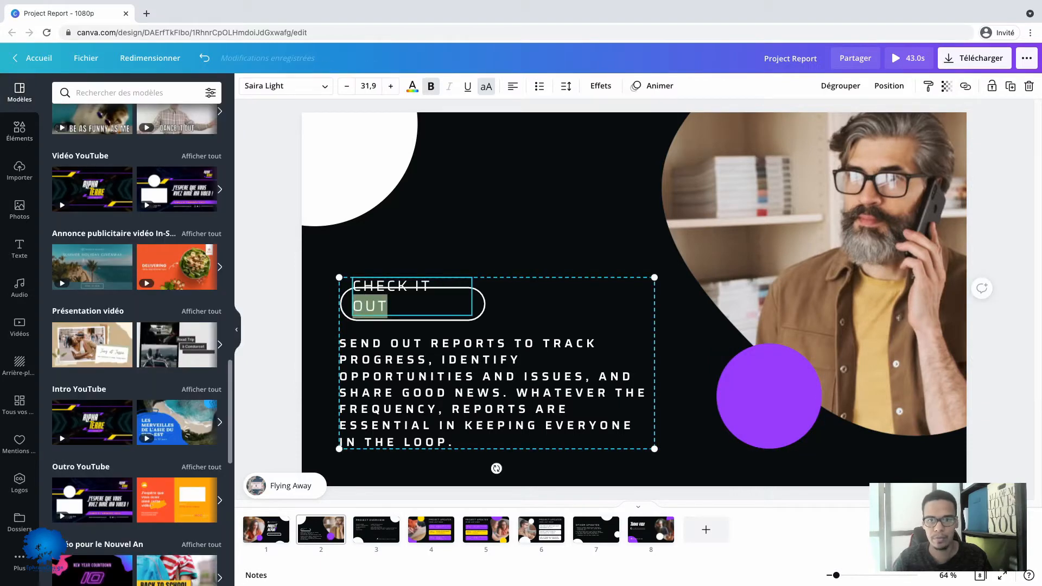
{"action": "left_click", "coordinate": [412, 85]}
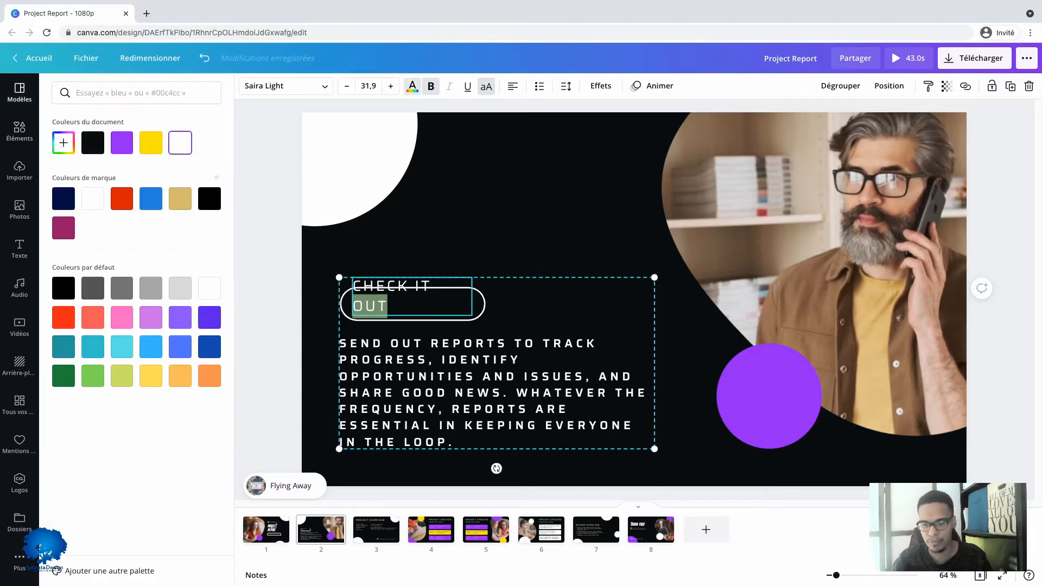
{"action": "left_click", "coordinate": [121, 143]}
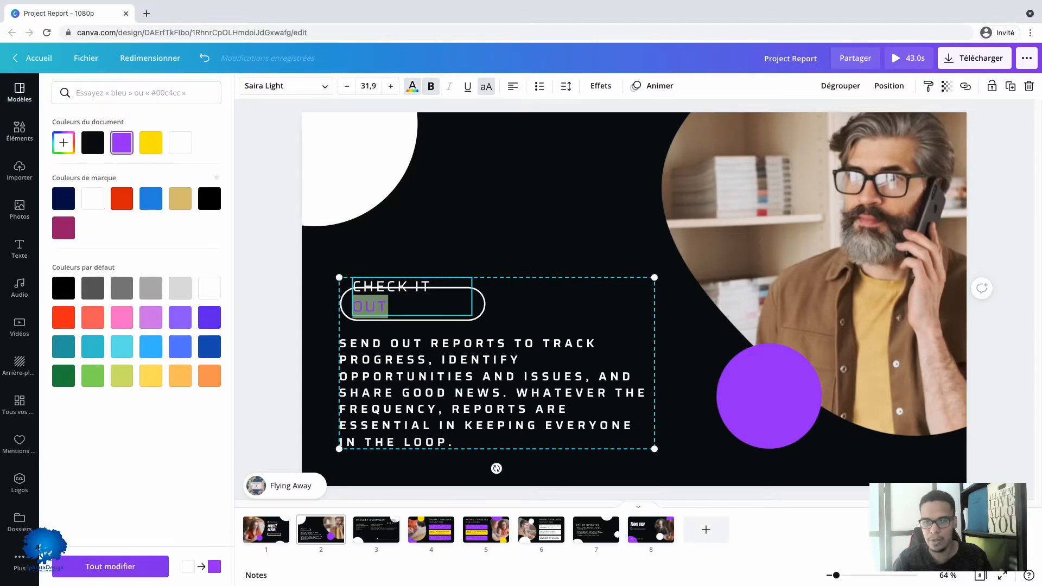
Colour the letters "VIEW" of the "PROJECT OVERVIEW" title on page 3 with the document's purple
{"action": "left_click", "coordinate": [376, 529]}
{"action": "left_click", "coordinate": [543, 165]}
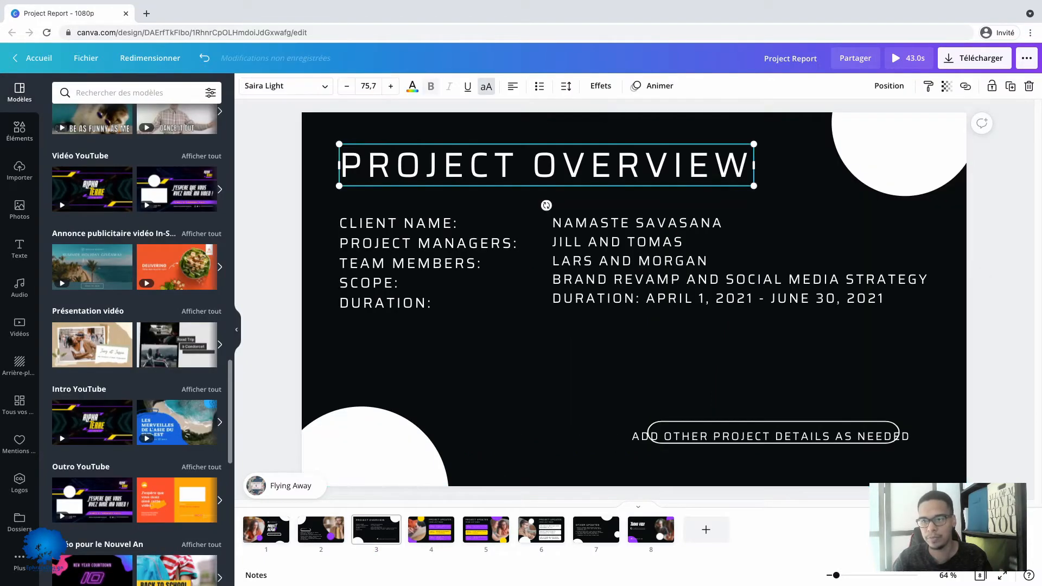
{"action": "left_click", "coordinate": [616, 166]}
{"action": "left_click", "coordinate": [616, 165]}
{"action": "left_click_drag", "start_coordinate": [645, 165], "coordinate": [752, 166]}
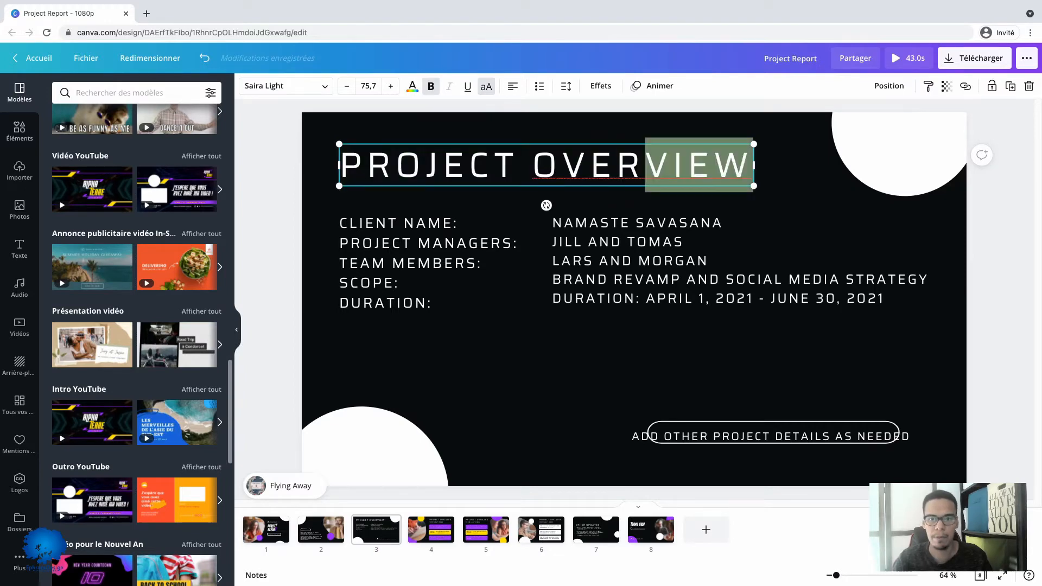
{"action": "left_click", "coordinate": [413, 87]}
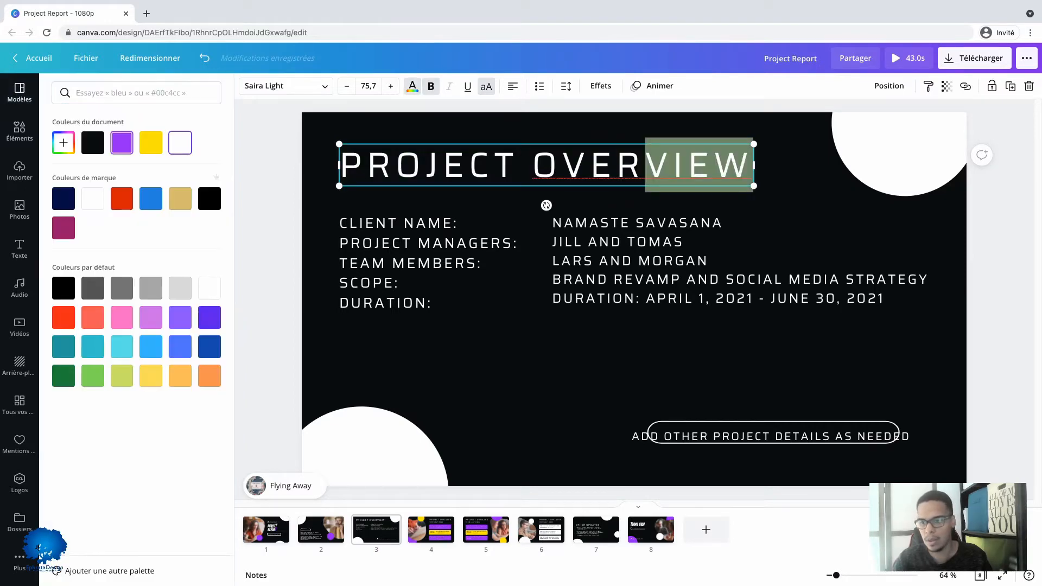
{"action": "left_click", "coordinate": [121, 142]}
Ungroup the "ADD OTHER PROJECT DETAILS AS NEEDED" caption on page 3 and colour its words "DETAILS AS" with the document's purple
{"action": "left_click", "coordinate": [771, 436]}
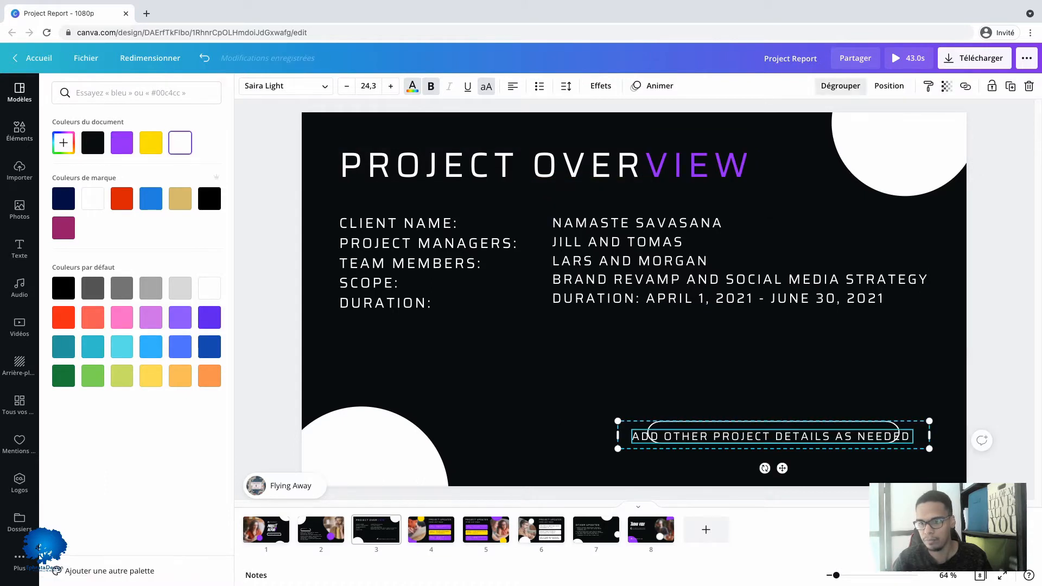
{"action": "left_click", "coordinate": [840, 86]}
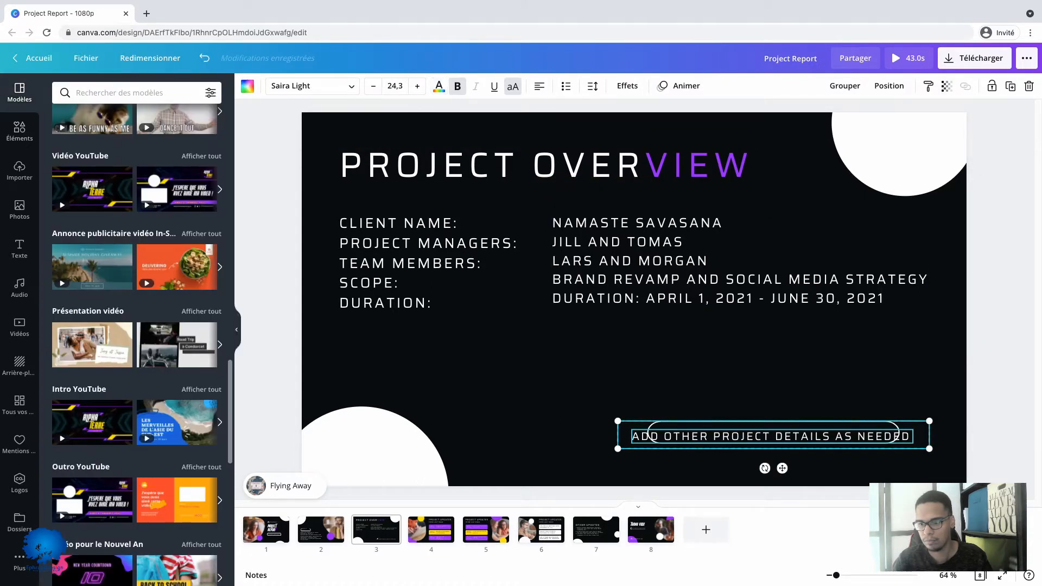
{"action": "left_click", "coordinate": [1000, 393]}
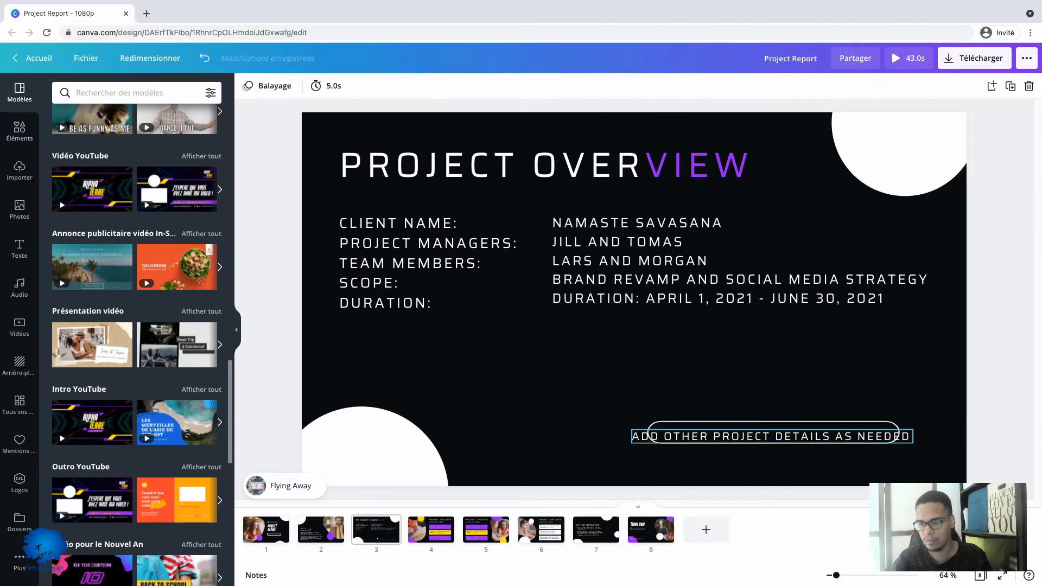
{"action": "left_click", "coordinate": [772, 437]}
{"action": "double_click", "coordinate": [772, 437]}
{"action": "left_click", "coordinate": [835, 437]}
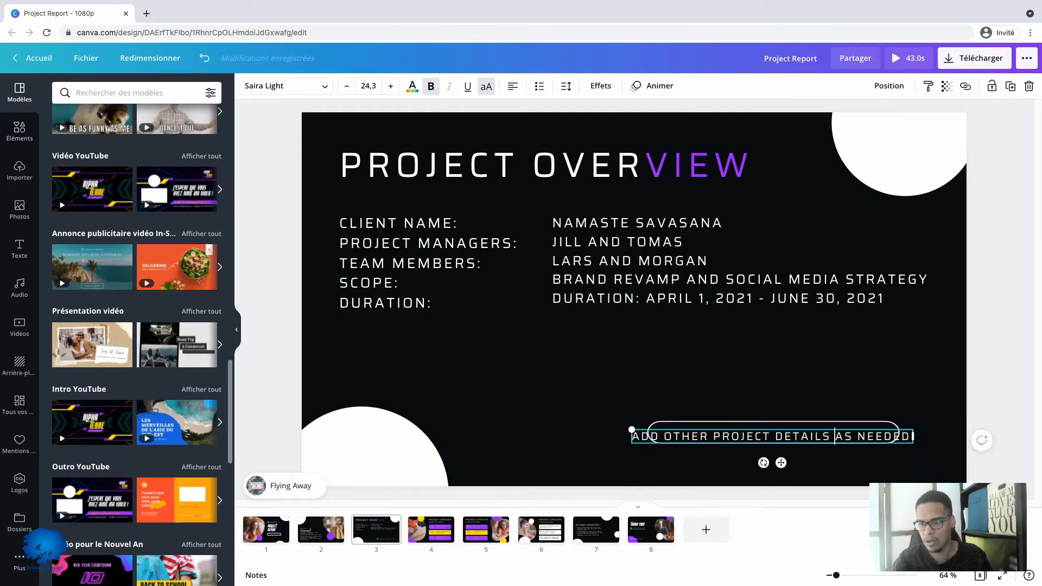
{"action": "left_click_drag", "start_coordinate": [775, 436], "coordinate": [853, 437]}
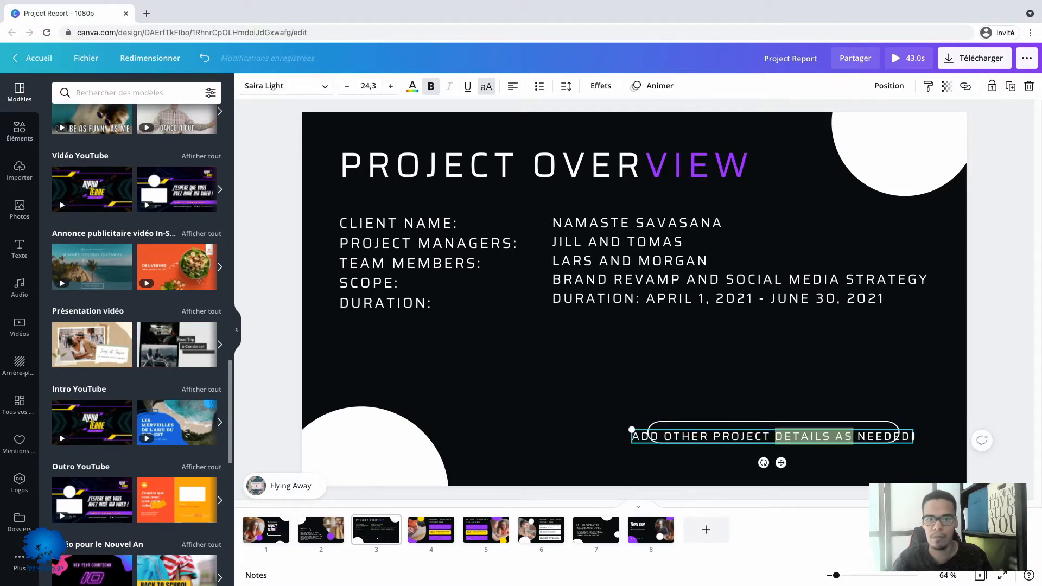
{"action": "left_click", "coordinate": [412, 86]}
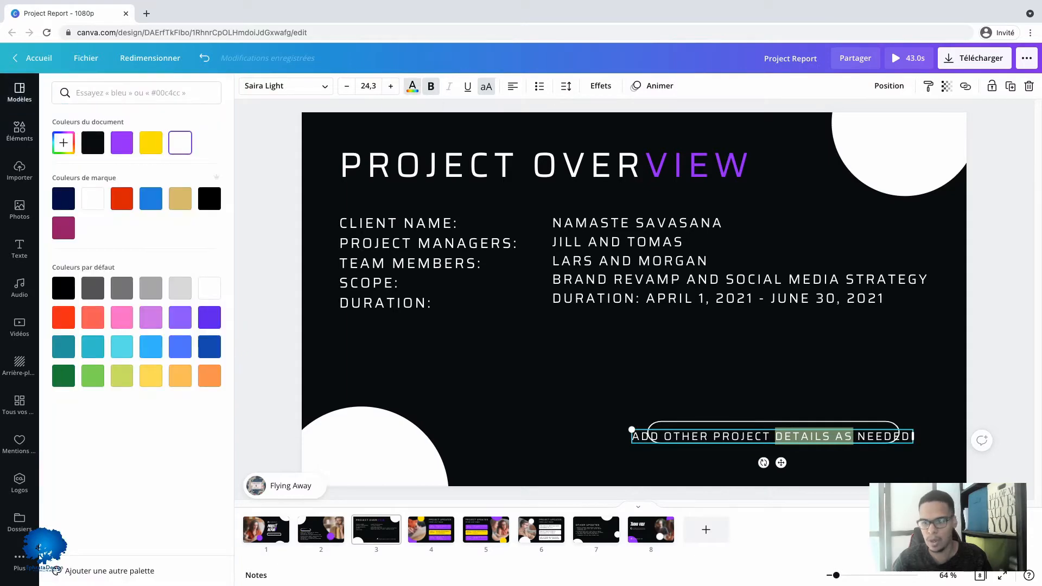
{"action": "left_click", "coordinate": [121, 143]}
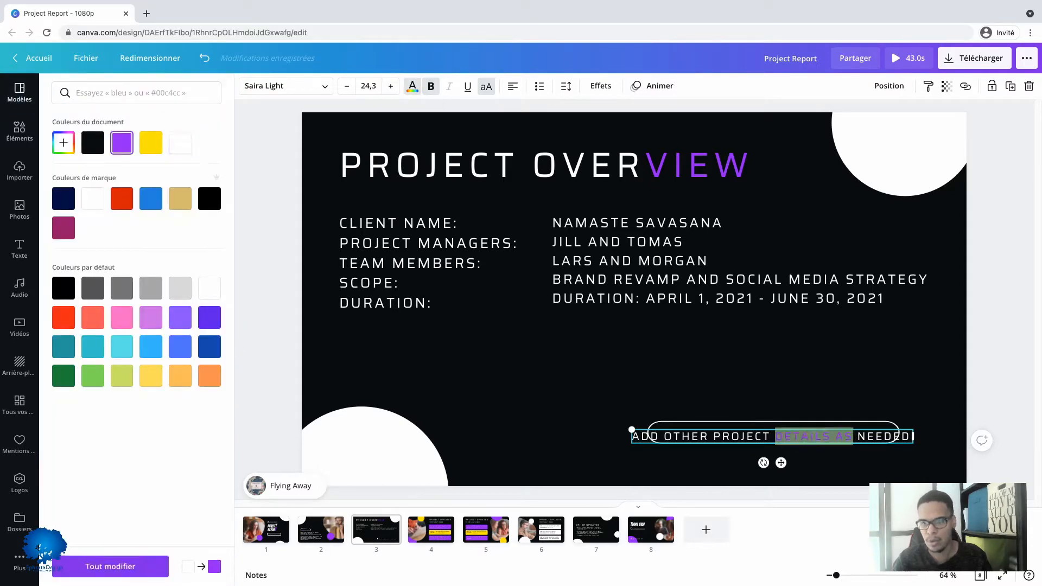
Fill the small circle overlapping the man's photo and the "SELECT PARTICIPANTS" box on page 6 with the document's purple
{"action": "left_click", "coordinate": [541, 529]}
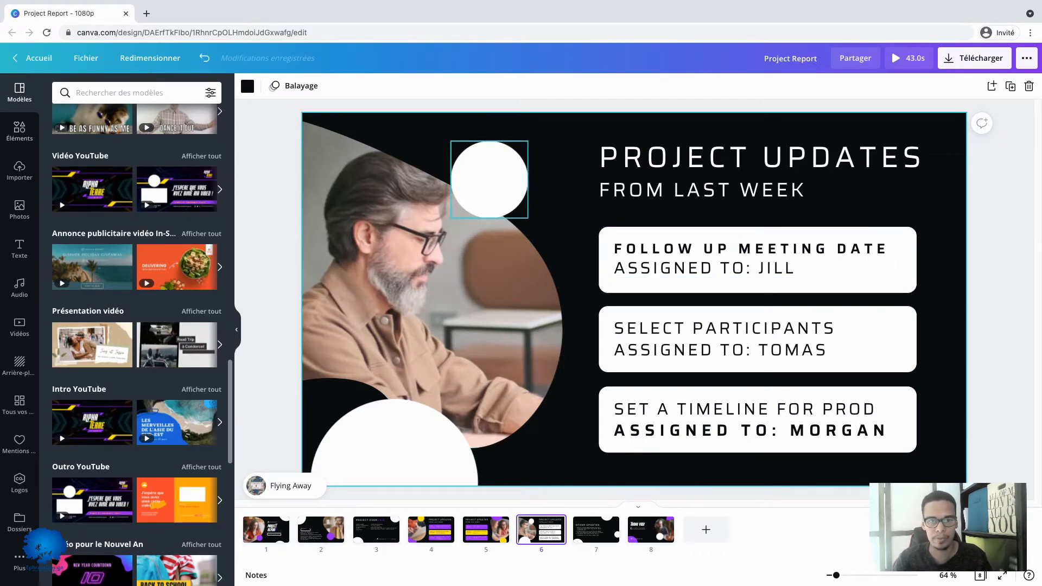
{"action": "left_click", "coordinate": [489, 179]}
{"action": "left_click", "coordinate": [247, 86]}
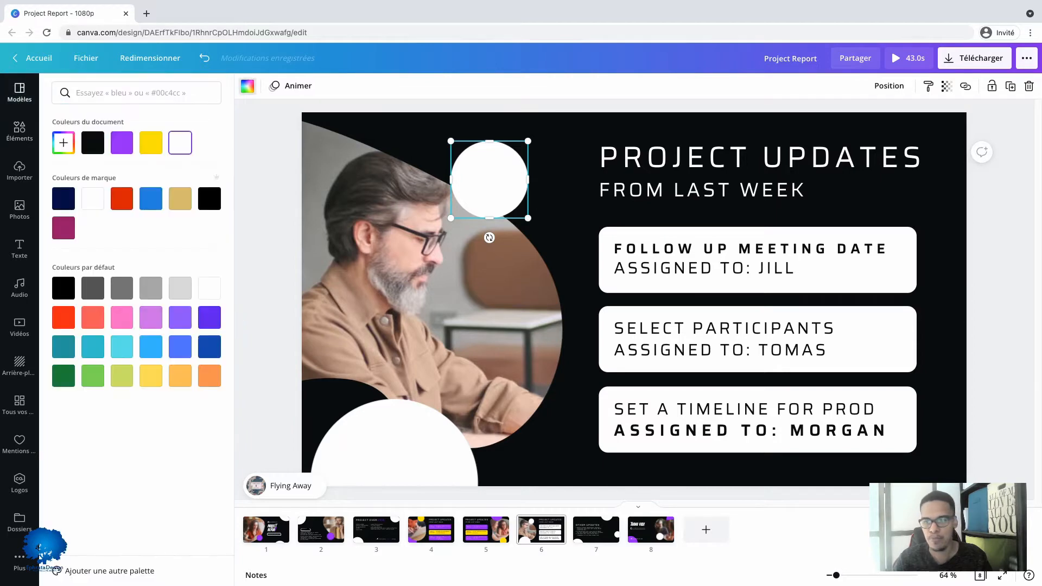
{"action": "left_click", "coordinate": [121, 143]}
{"action": "left_click", "coordinate": [874, 340]}
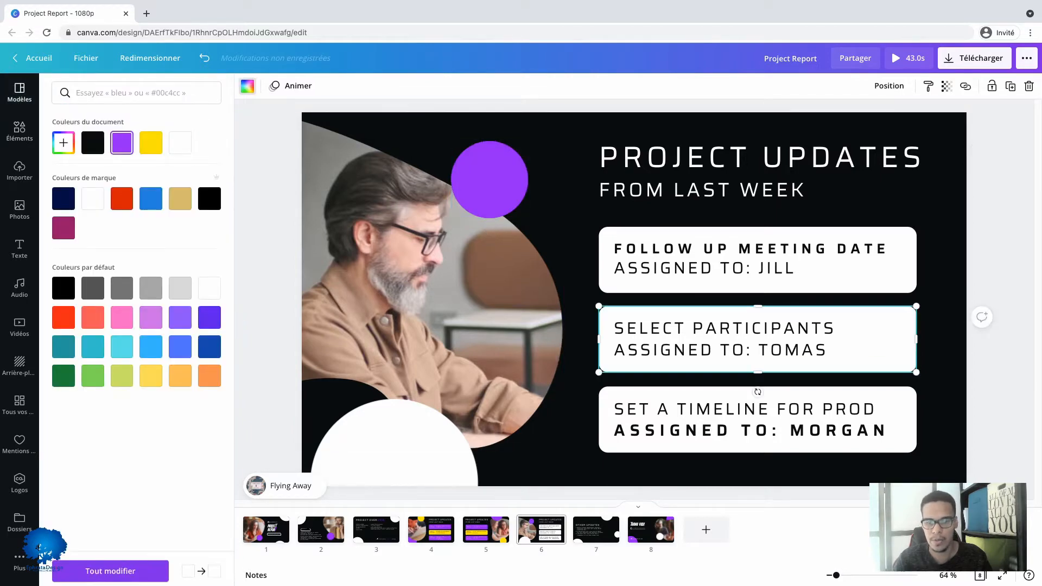
{"action": "left_click", "coordinate": [122, 142]}
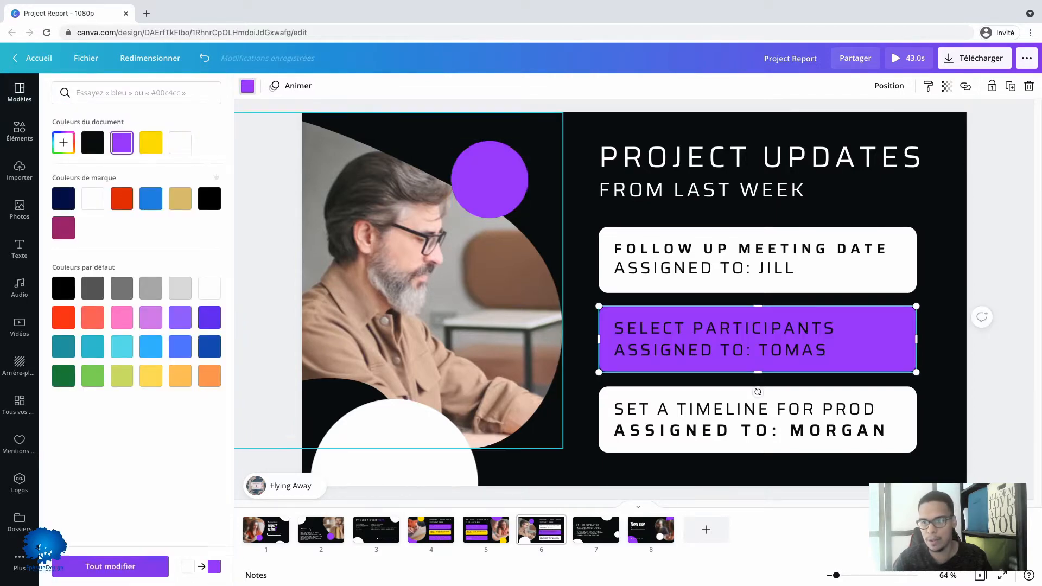
Colour the word "UPDATES" in the "PROJECT UPDATES" title on page 6 with the document's purple
{"action": "left_click", "coordinate": [705, 187]}
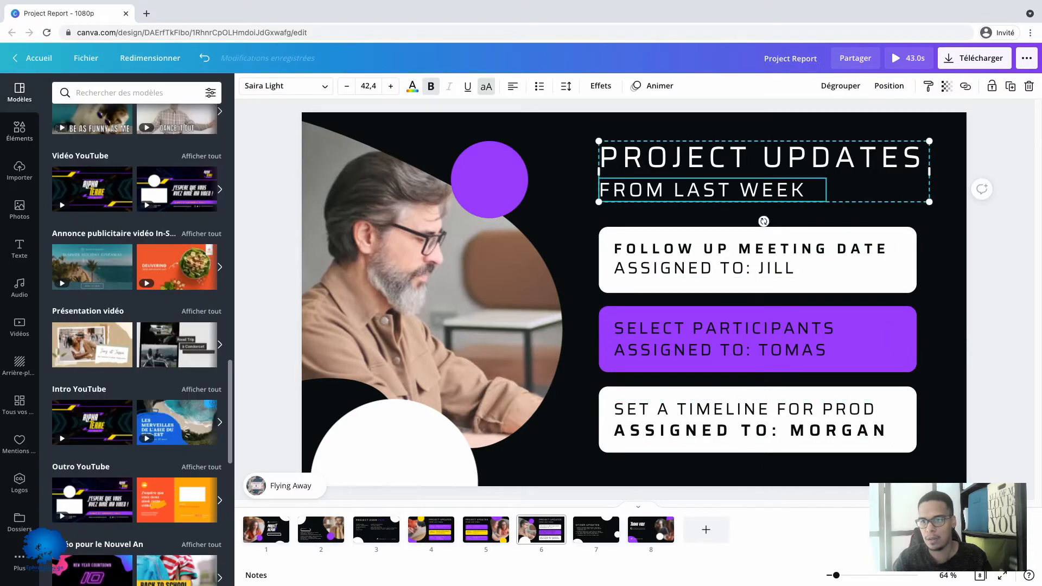
{"action": "left_click", "coordinate": [762, 157]}
{"action": "left_click", "coordinate": [762, 158]}
{"action": "left_click_drag", "start_coordinate": [762, 158], "coordinate": [926, 158]}
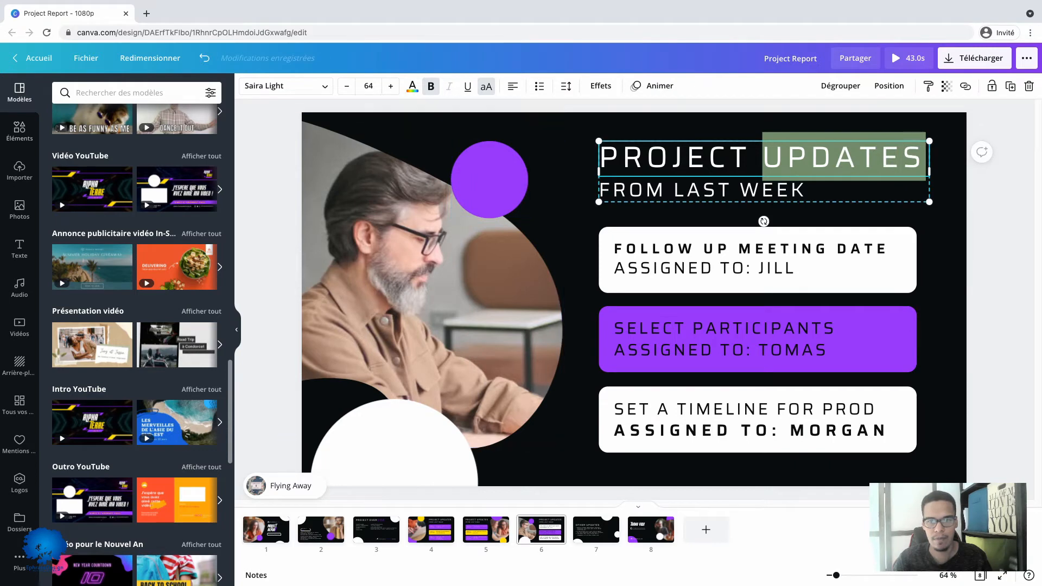
{"action": "left_click", "coordinate": [412, 86]}
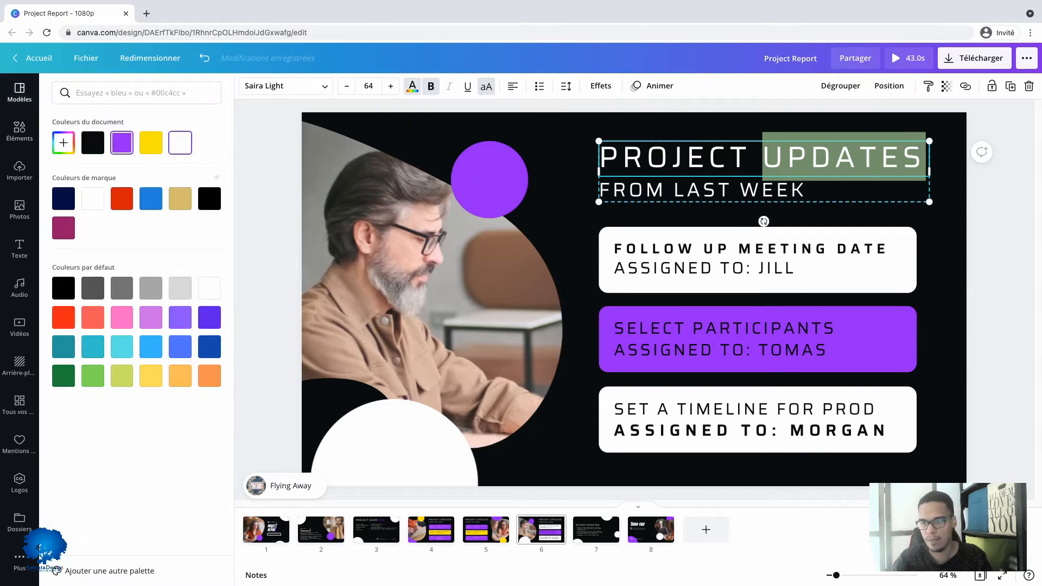
{"action": "left_click", "coordinate": [121, 143]}
{"action": "left_click", "coordinate": [1001, 304]}
{"action": "left_click", "coordinate": [1001, 304]}
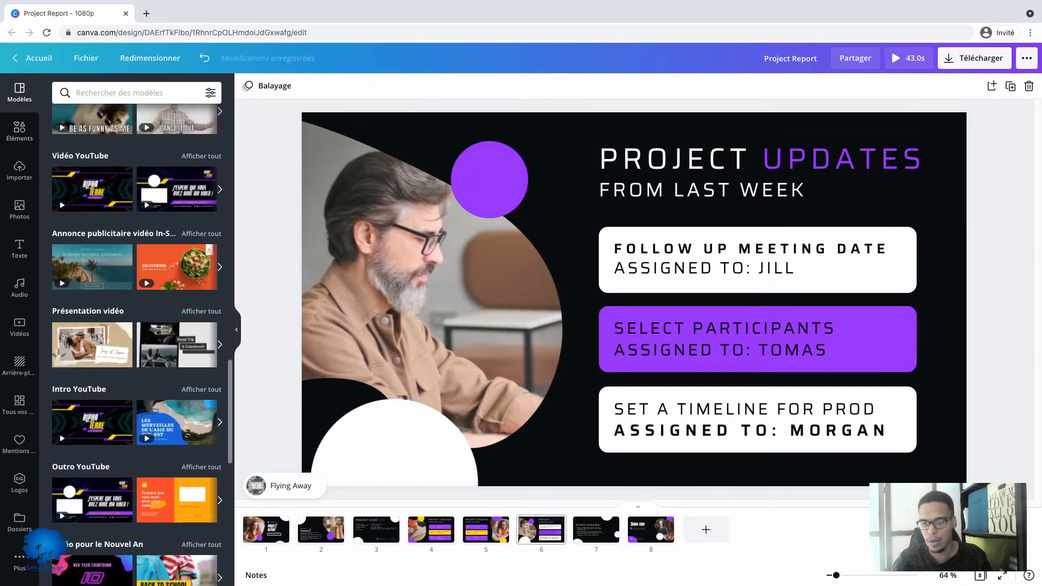
Fill the small white circle at the right edge of page 7 with the document's purple
{"action": "left_click", "coordinate": [596, 529]}
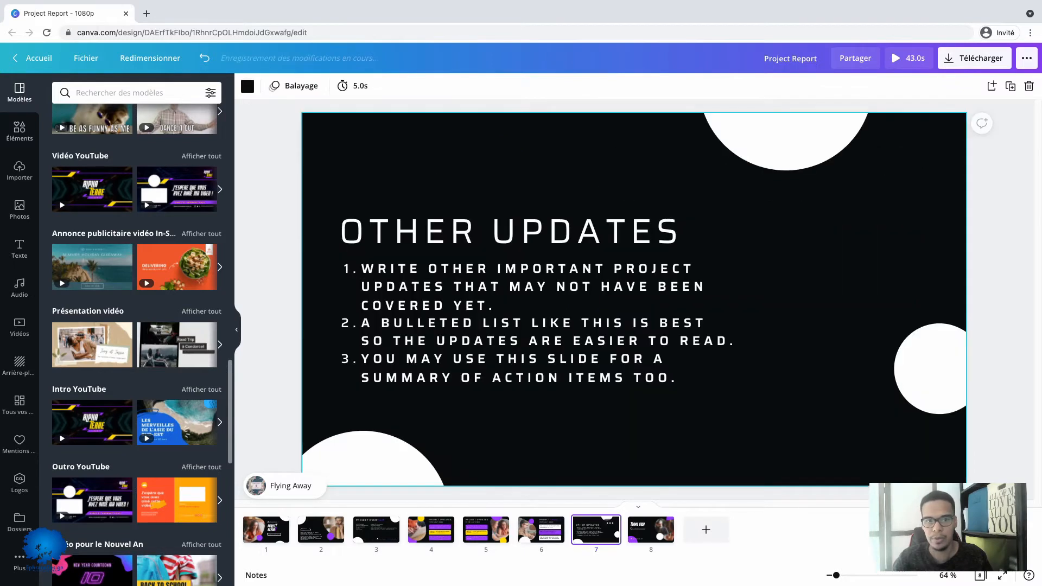
{"action": "left_click", "coordinate": [929, 369]}
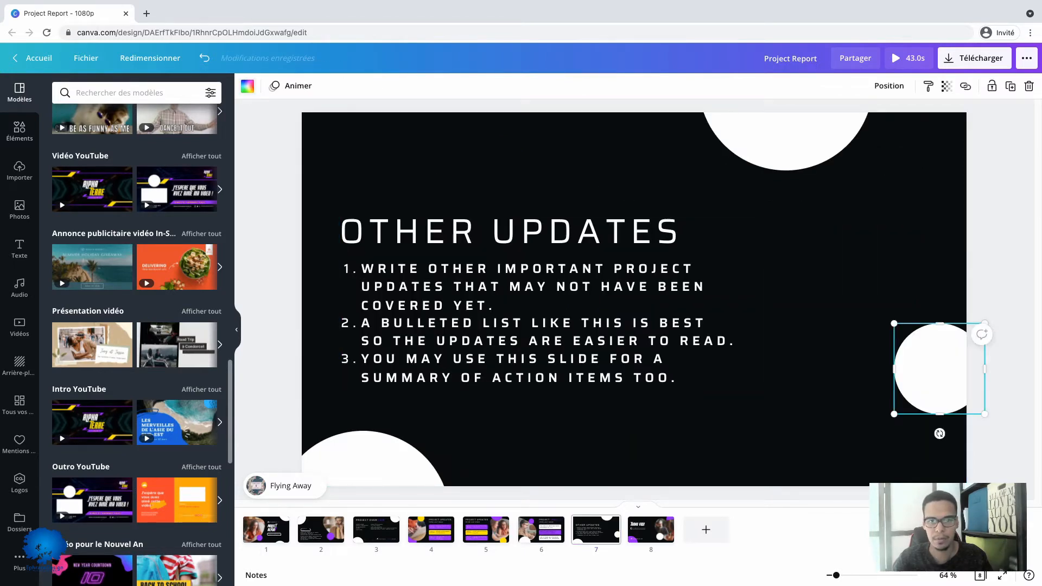
{"action": "left_click", "coordinate": [248, 86]}
{"action": "left_click", "coordinate": [122, 143]}
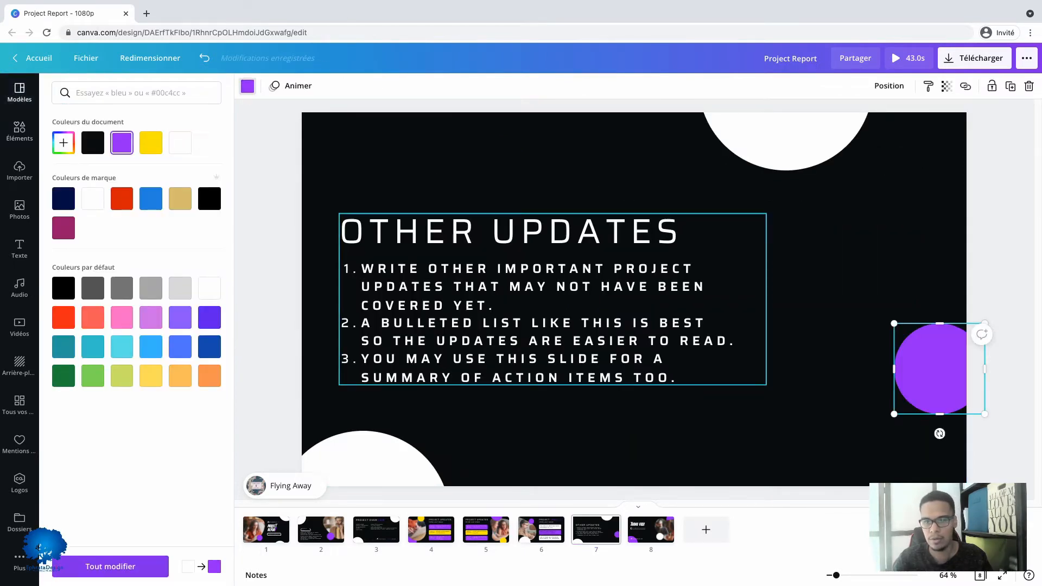
Colour the letters "UP" of the "OTHER UPDATES" title on page 7 with the document's purple
{"action": "left_click", "coordinate": [549, 233]}
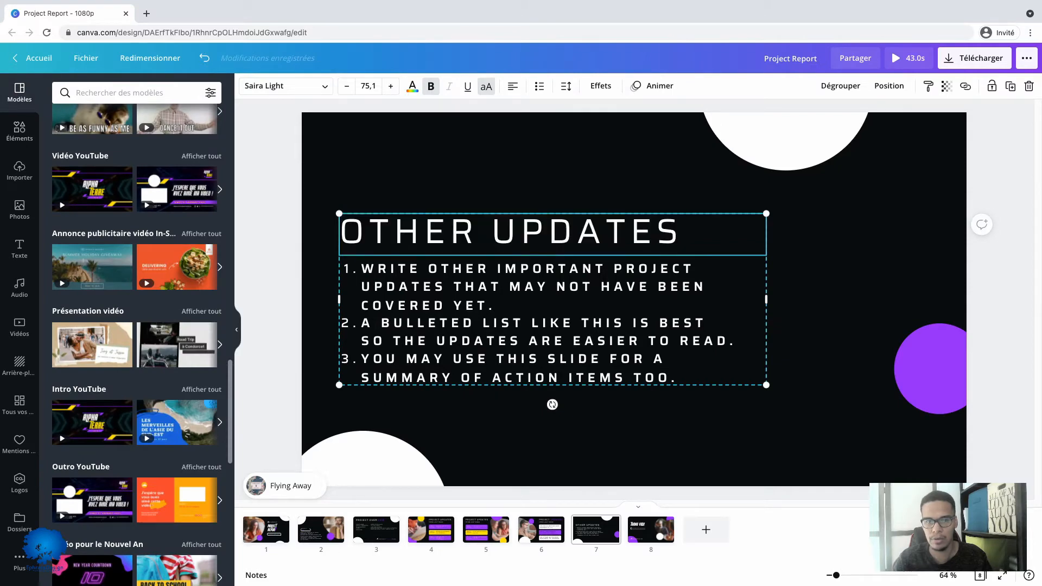
{"action": "left_click", "coordinate": [493, 233]}
{"action": "double_click", "coordinate": [493, 233]}
{"action": "left_click", "coordinate": [550, 232]}
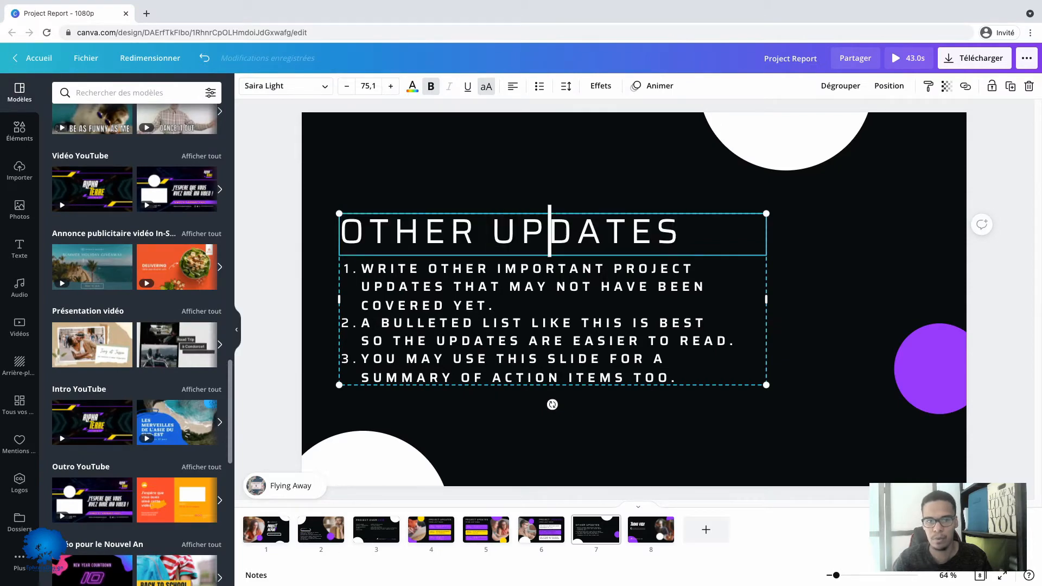
{"action": "left_click_drag", "start_coordinate": [550, 231], "coordinate": [493, 231]}
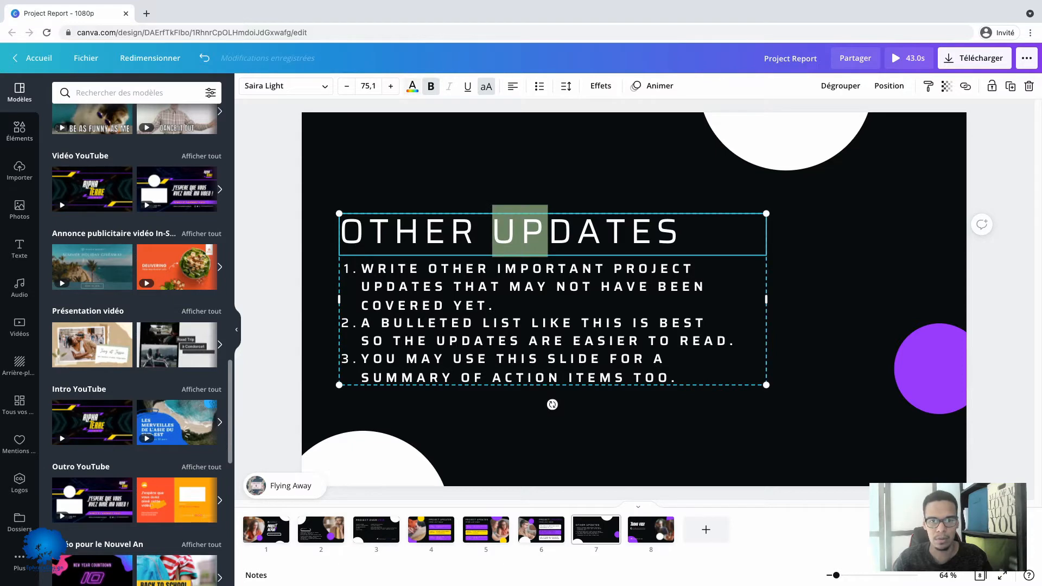
{"action": "left_click", "coordinate": [413, 86]}
{"action": "left_click", "coordinate": [121, 142]}
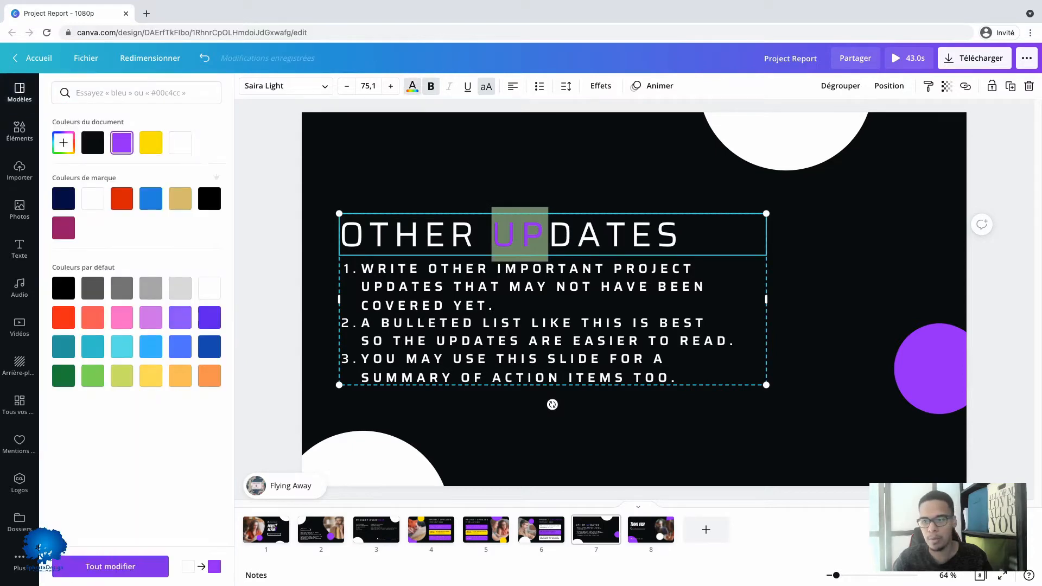
{"action": "left_click", "coordinate": [412, 86]}
{"action": "left_click", "coordinate": [800, 289]}
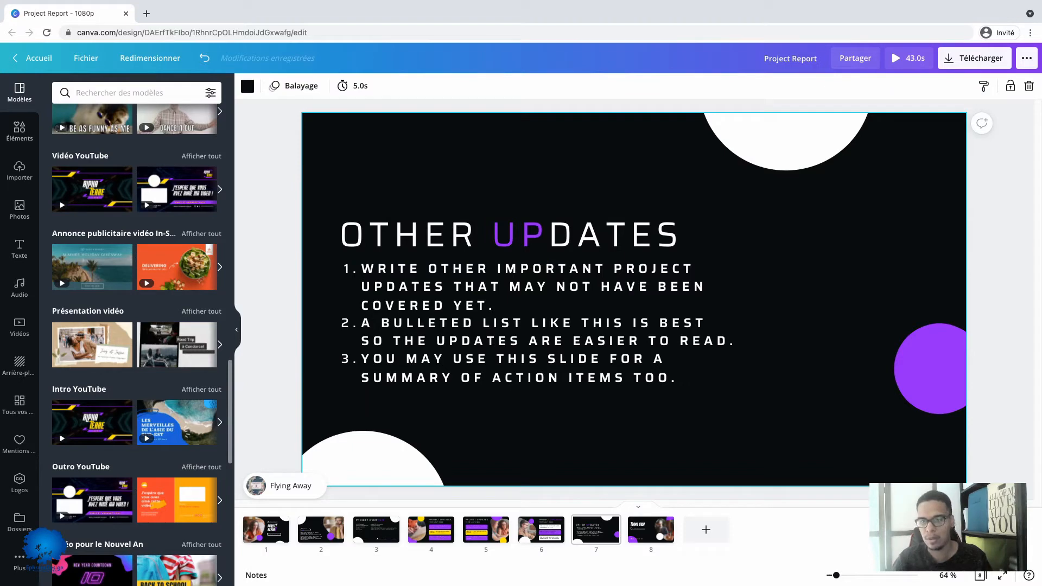
Colour the exclamation mark of the "THANK YOU!" title on page 8 with the document's purple
{"action": "left_click", "coordinate": [651, 530]}
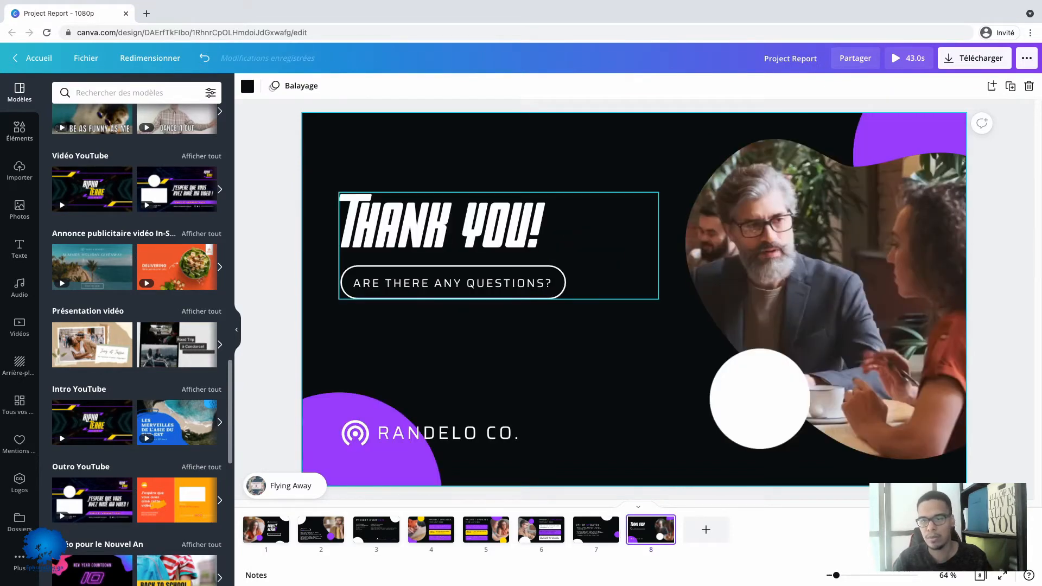
{"action": "double_click", "coordinate": [537, 224]}
{"action": "left_click", "coordinate": [536, 225]}
{"action": "left_click_drag", "start_coordinate": [536, 224], "coordinate": [527, 224]}
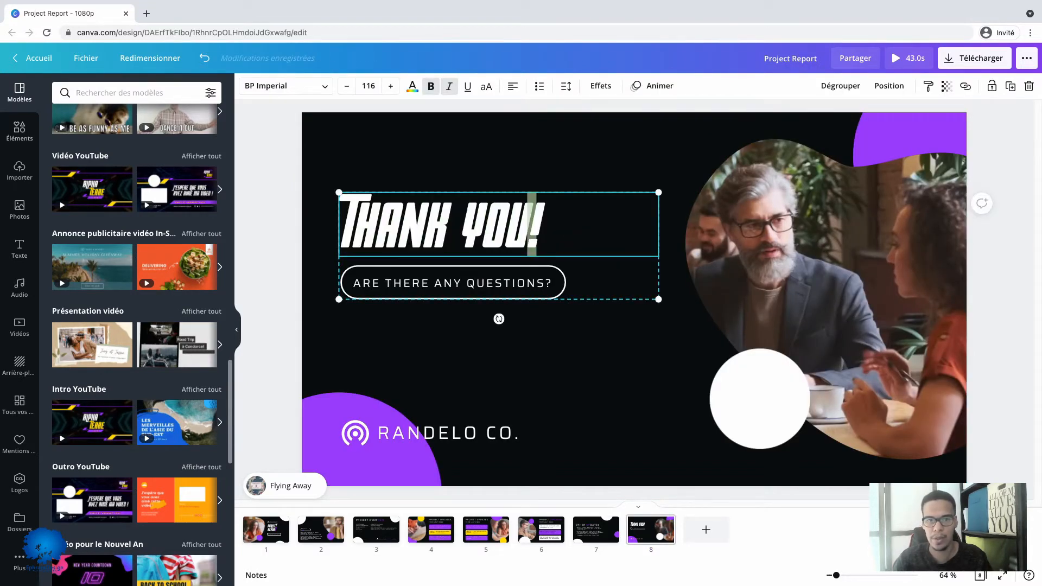
{"action": "left_click", "coordinate": [413, 85]}
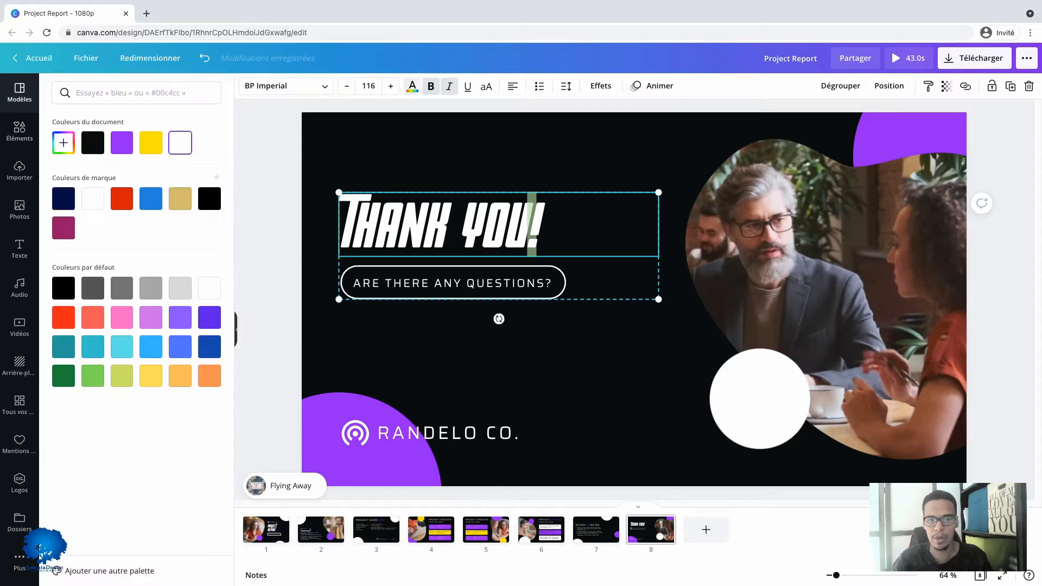
{"action": "left_click", "coordinate": [121, 142]}
{"action": "left_click", "coordinate": [413, 86]}
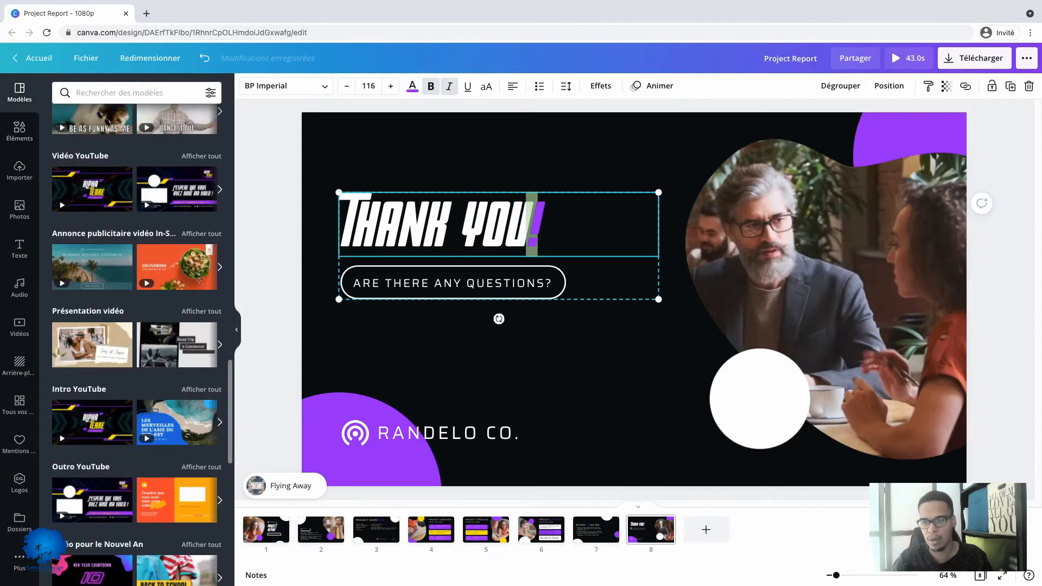
{"action": "left_click", "coordinate": [631, 296]}
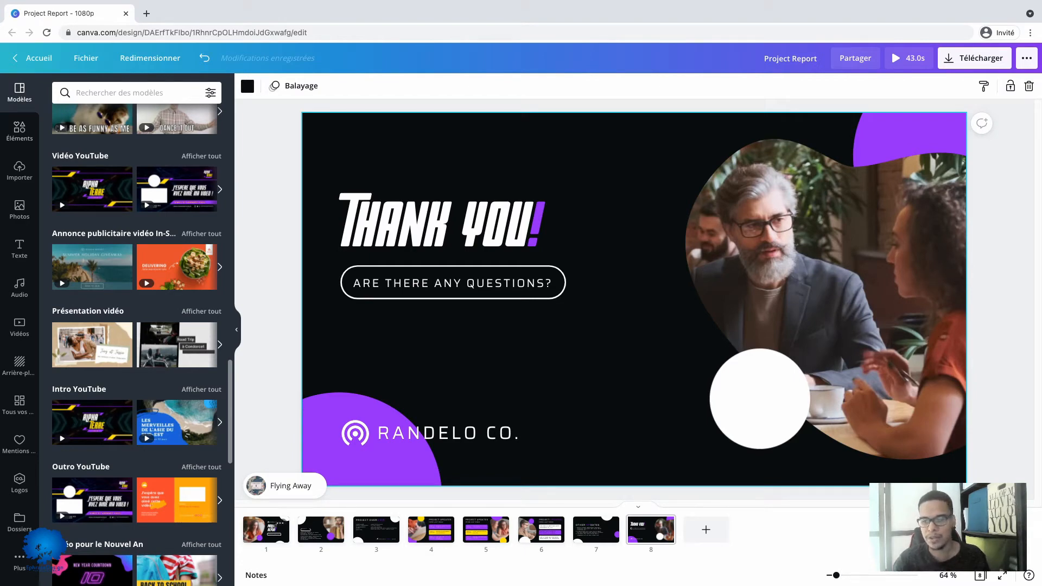
Recolour the purple circle on page 1 with the default turquoise and apply the purple-to-turquoise change to every page
{"action": "left_click", "coordinate": [266, 530]}
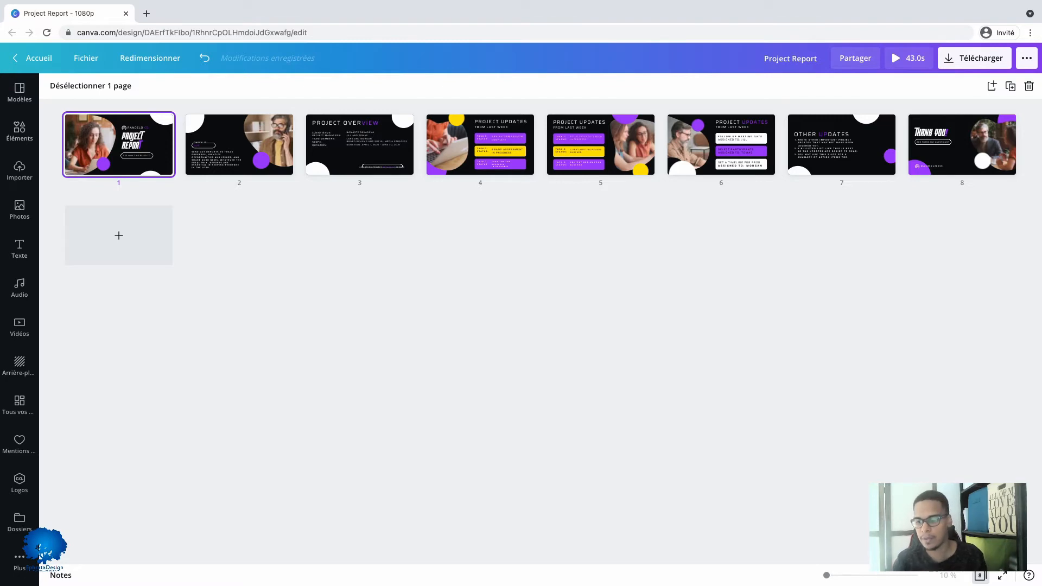
{"action": "left_click", "coordinate": [980, 575]}
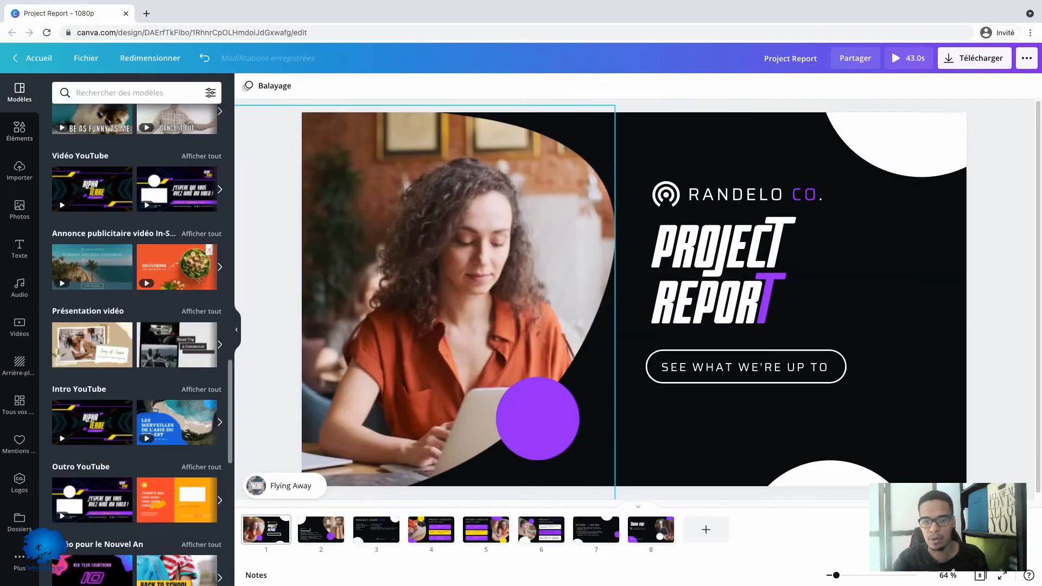
{"action": "left_click", "coordinate": [538, 418]}
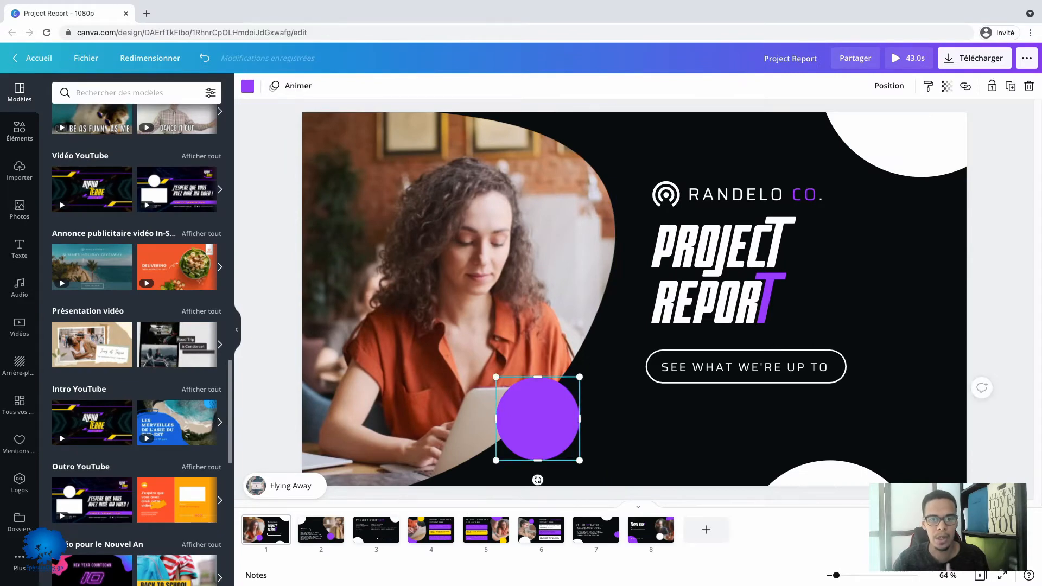
{"action": "left_click", "coordinate": [248, 86]}
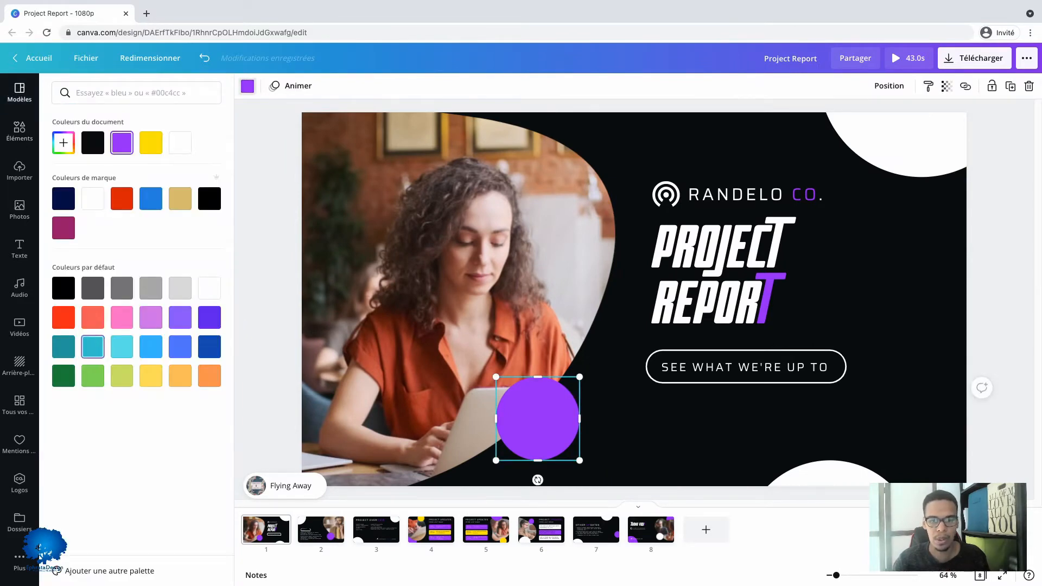
{"action": "left_click", "coordinate": [93, 347]}
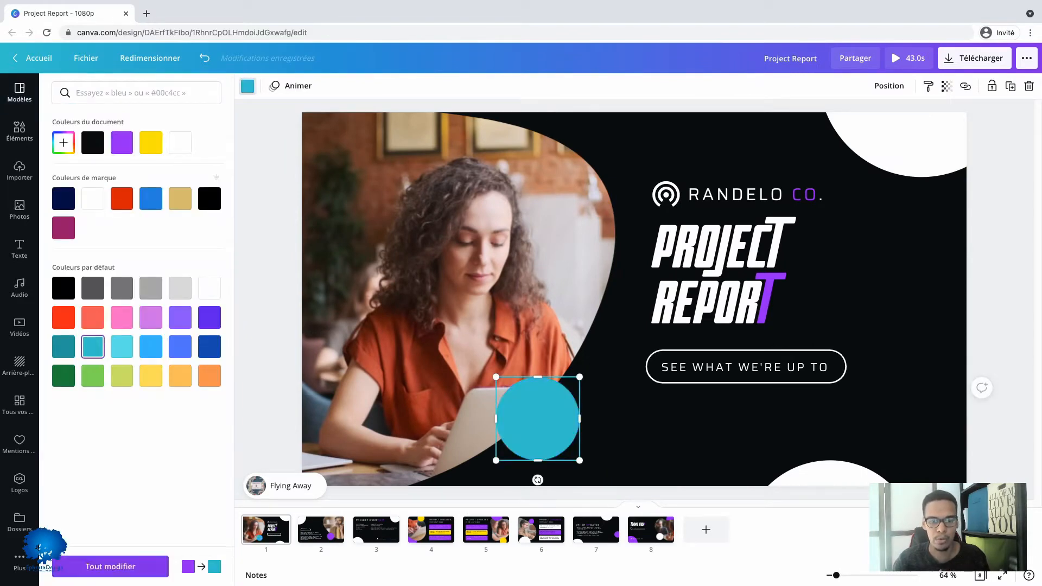
{"action": "left_click", "coordinate": [110, 566]}
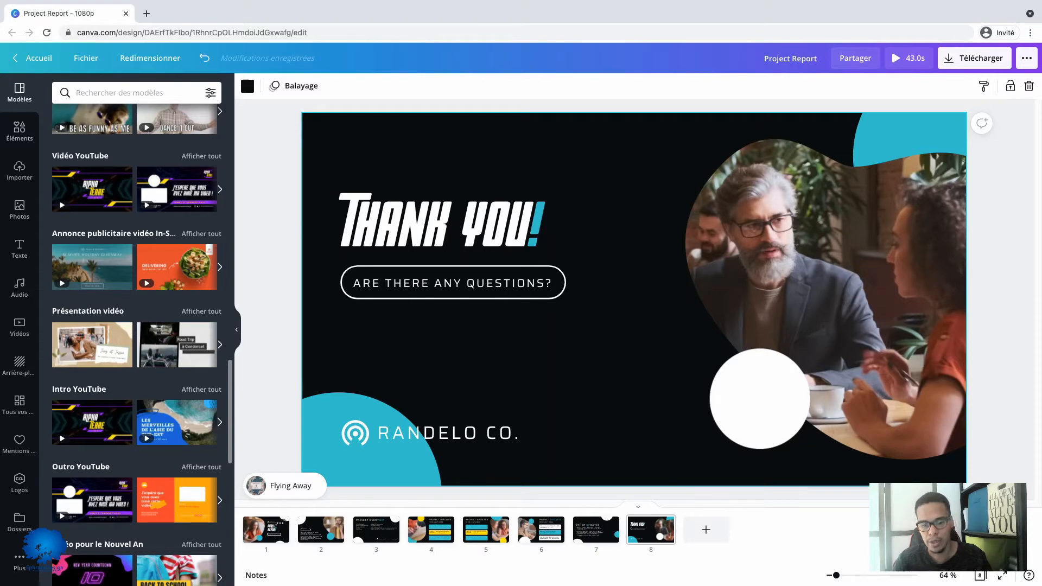
Colour the word "PROJECT" in the title on page 1 with the document's yellow
{"action": "left_click", "coordinate": [274, 527]}
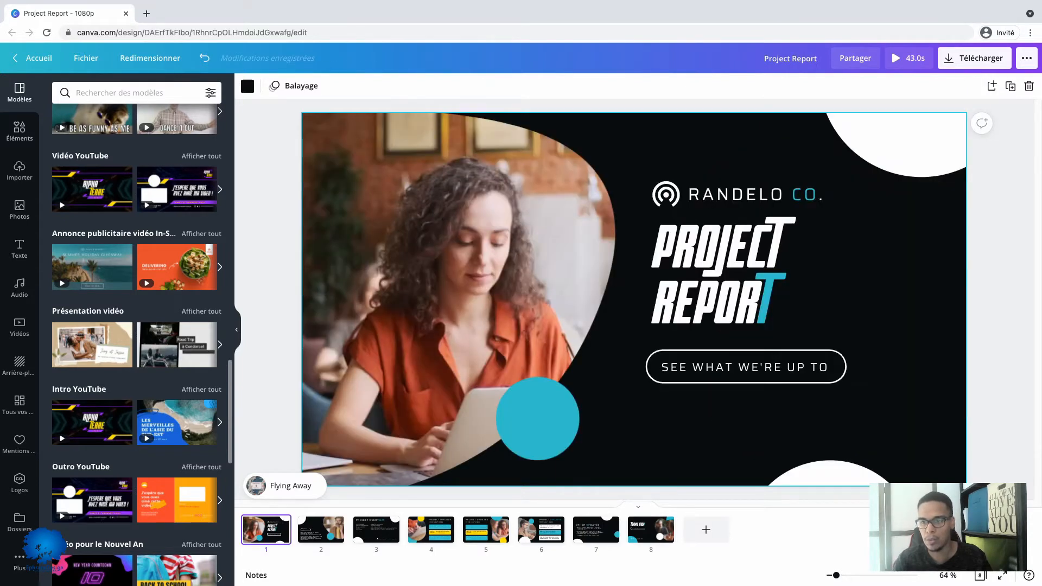
{"action": "double_click", "coordinate": [712, 247]}
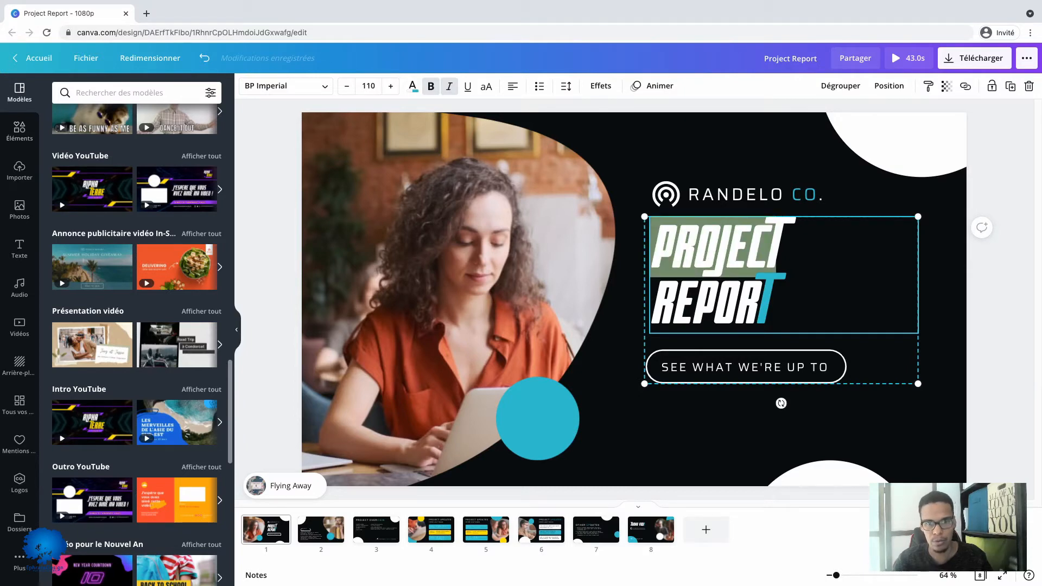
{"action": "left_click", "coordinate": [412, 86]}
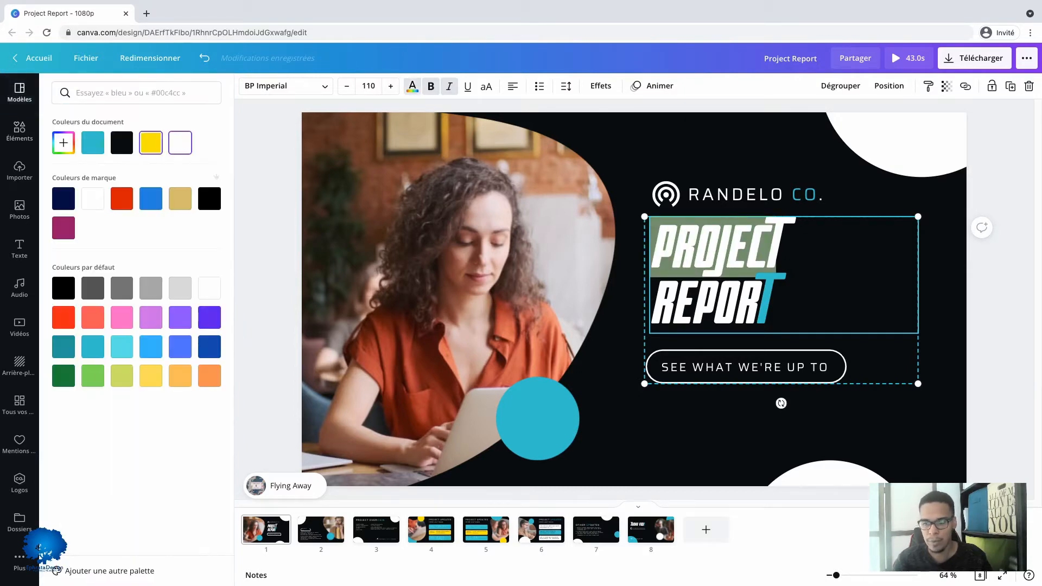
{"action": "left_click", "coordinate": [150, 142]}
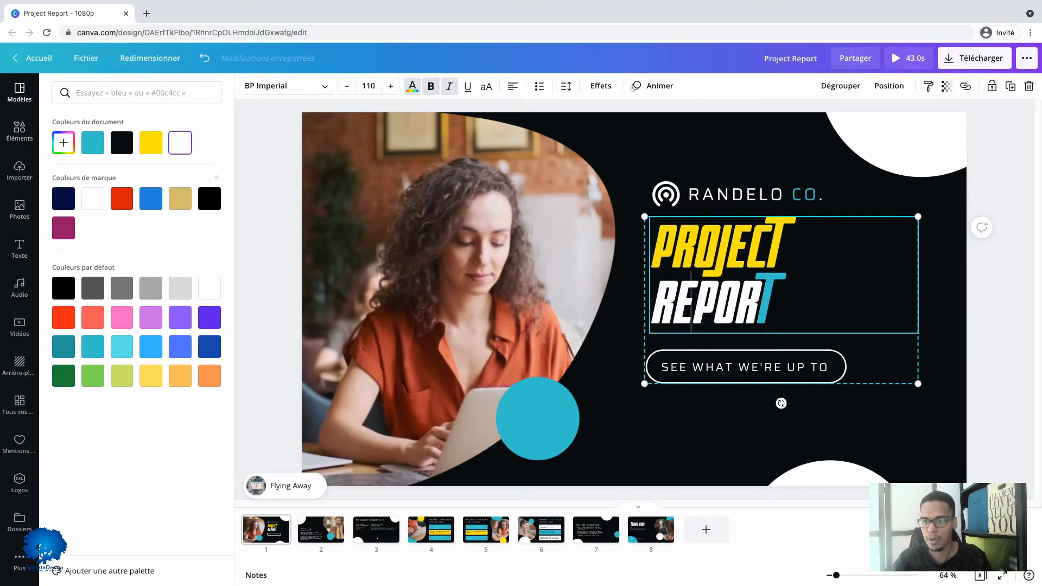
{"action": "key", "text": "Escape"}
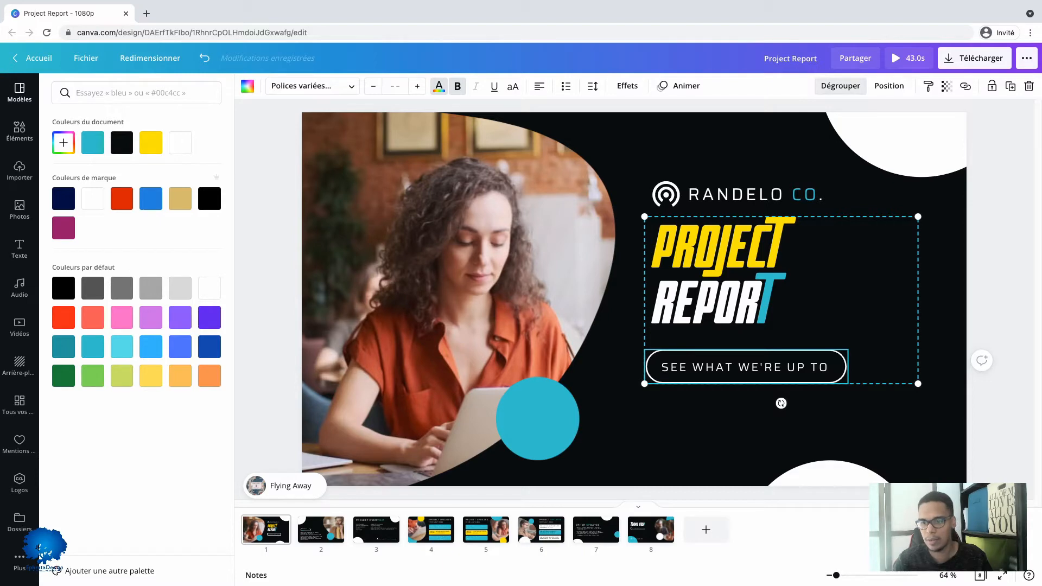
Ungroup the title block on page 1 and colour the rounded outline around "SEE WHAT WE'RE UP TO" with the document's yellow
{"action": "left_click", "coordinate": [839, 86]}
{"action": "left_click", "coordinate": [999, 217]}
{"action": "left_click", "coordinate": [760, 368]}
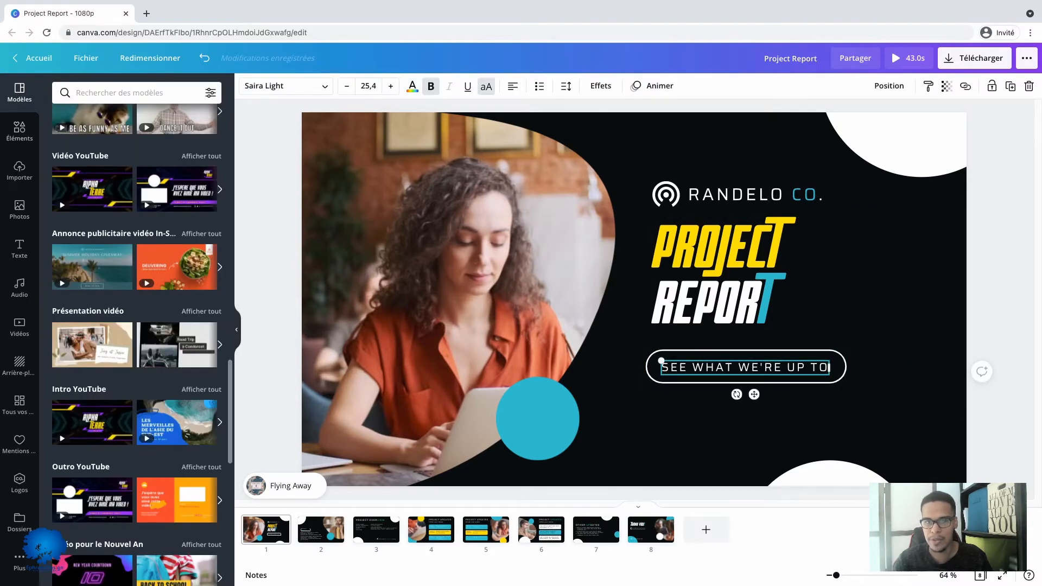
{"action": "left_click", "coordinate": [755, 380]}
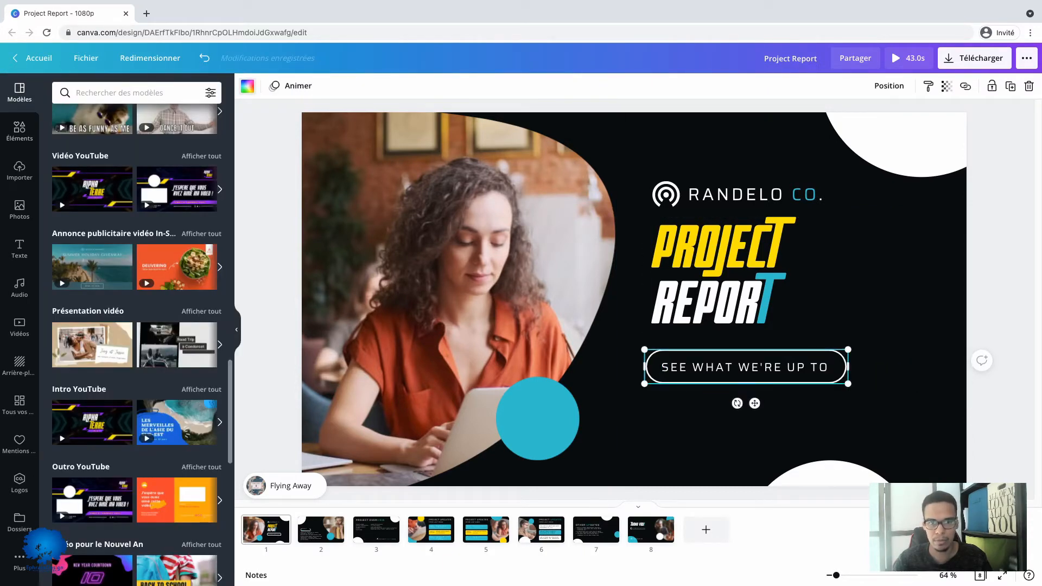
{"action": "left_click", "coordinate": [247, 85]}
{"action": "left_click", "coordinate": [151, 142]}
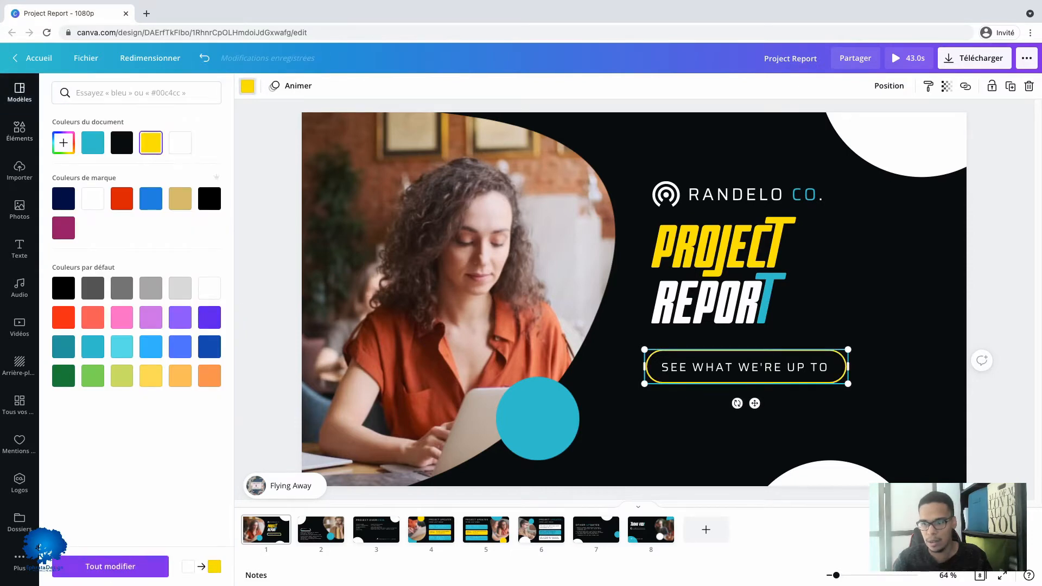
{"action": "key", "text": "Escape"}
{"action": "key", "text": "Escape"}
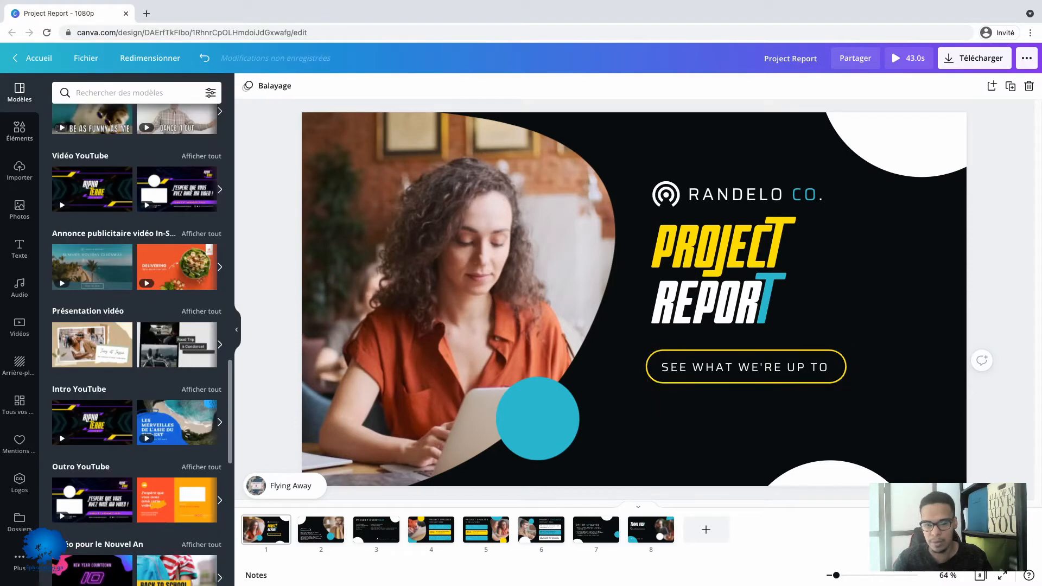
Ungroup the "CHECK IT OUT" heading, its rounded outline and the paragraph on page 2
{"action": "left_click", "coordinate": [334, 522]}
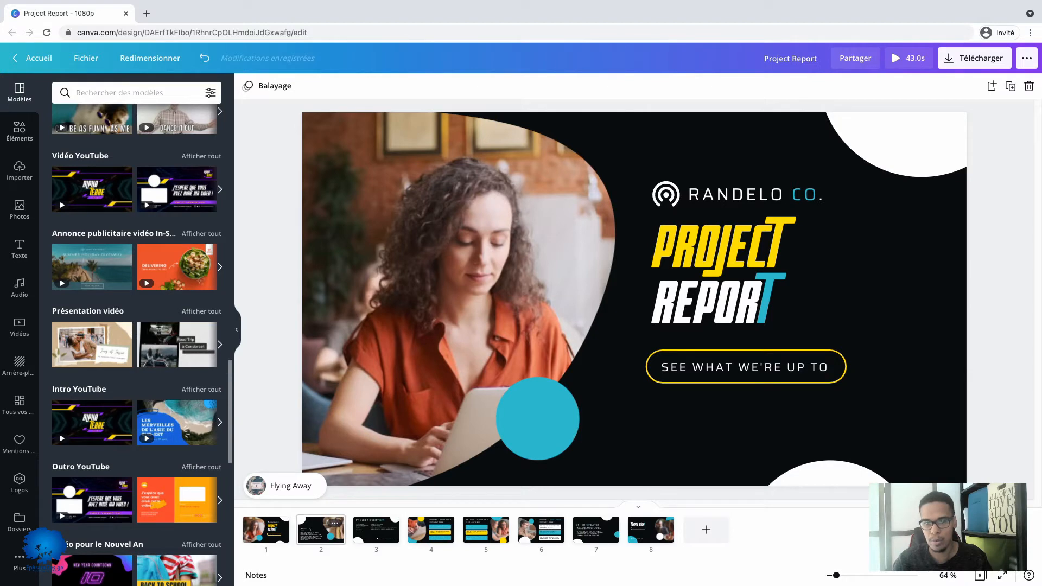
{"action": "left_click", "coordinate": [412, 304]}
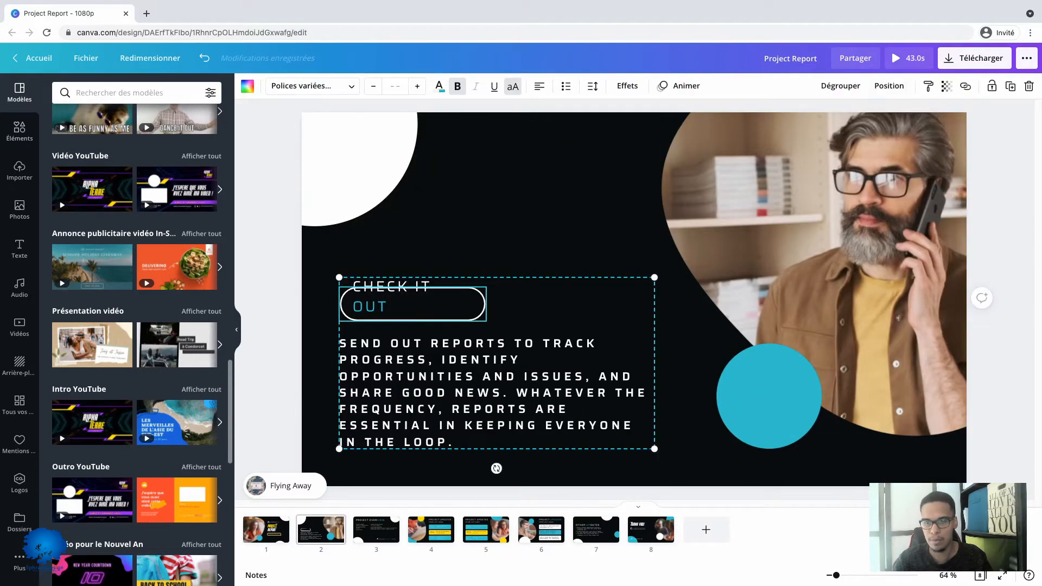
{"action": "left_click", "coordinate": [840, 86]}
{"action": "key", "text": "Escape"}
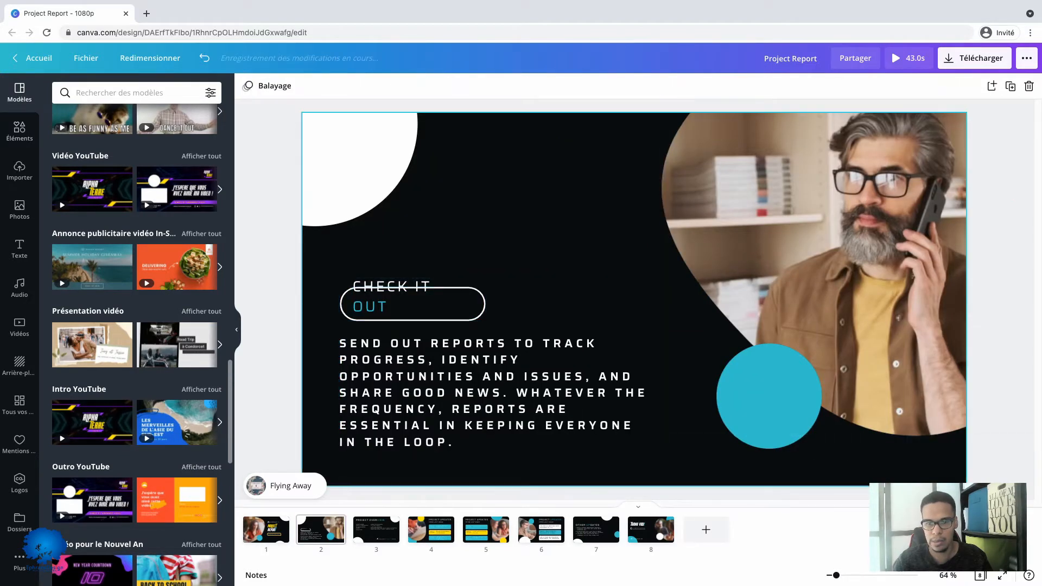
Widen the rounded outline at "CHECK IT OUT" on page 2 by about a third and colour it with the document's yellow
{"action": "left_click", "coordinate": [456, 304]}
{"action": "left_click_drag", "start_coordinate": [486, 304], "coordinate": [532, 304]}
{"action": "left_click", "coordinate": [248, 86]}
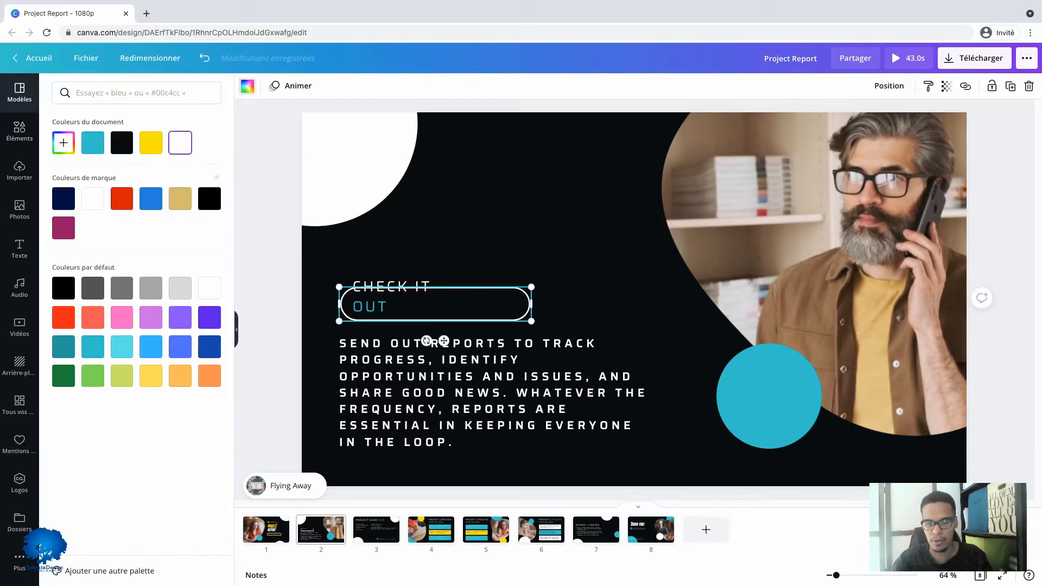
{"action": "left_click", "coordinate": [151, 143]}
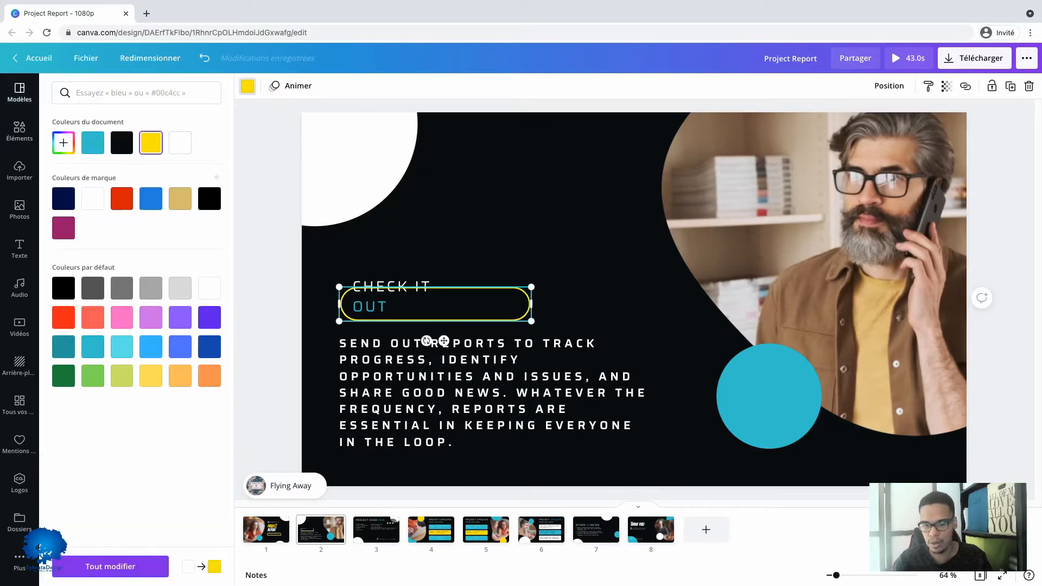
Ungroup the title block on page 8 and colour the rounded outline around "ARE THERE ANY QUESTIONS?" with the document's yellow
{"action": "left_click", "coordinate": [651, 529]}
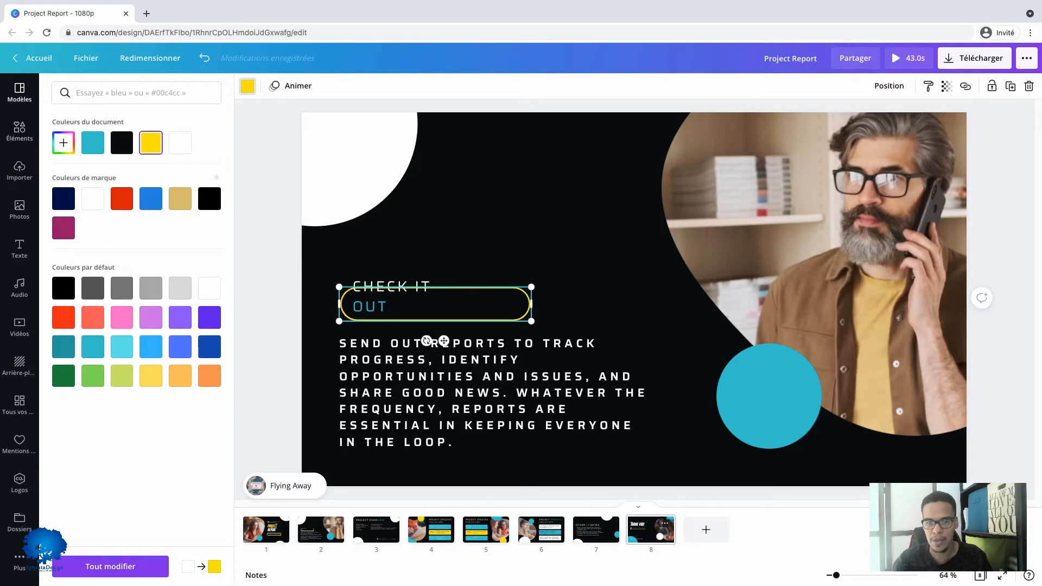
{"action": "left_click", "coordinate": [453, 283]}
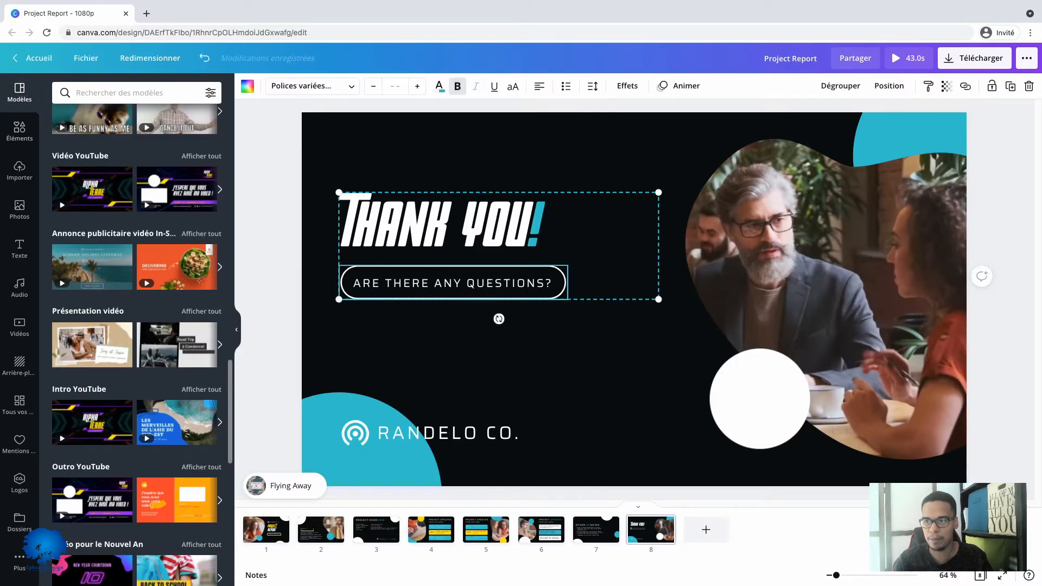
{"action": "left_click", "coordinate": [840, 86]}
{"action": "left_click", "coordinate": [700, 131]}
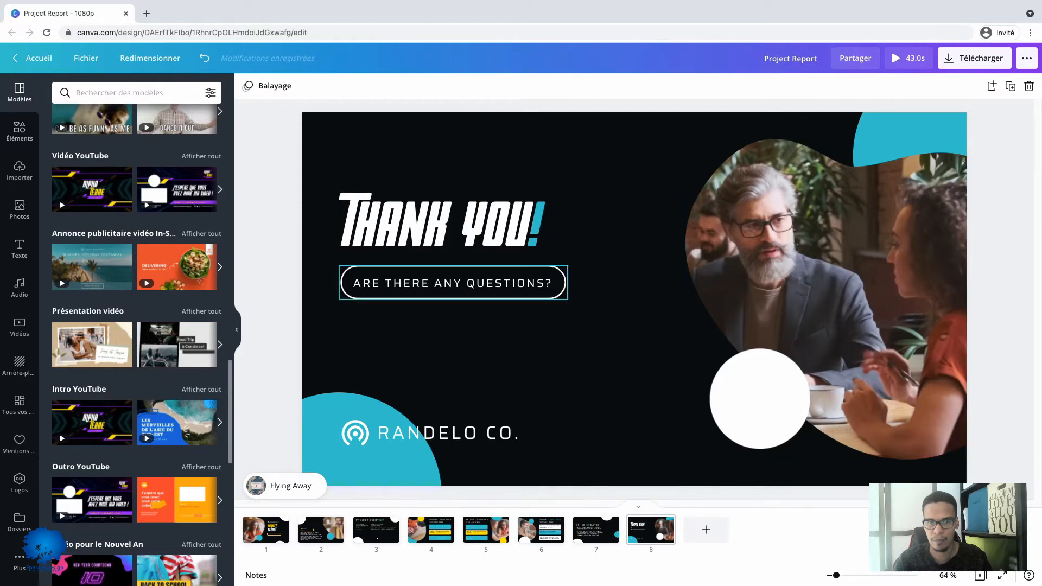
{"action": "left_click", "coordinate": [560, 283]}
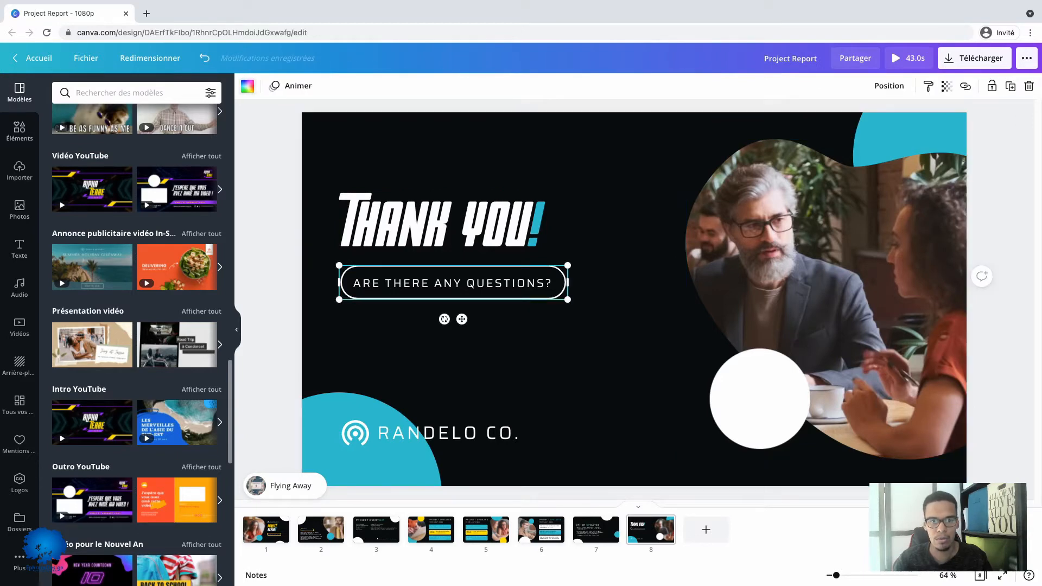
{"action": "left_click", "coordinate": [247, 86]}
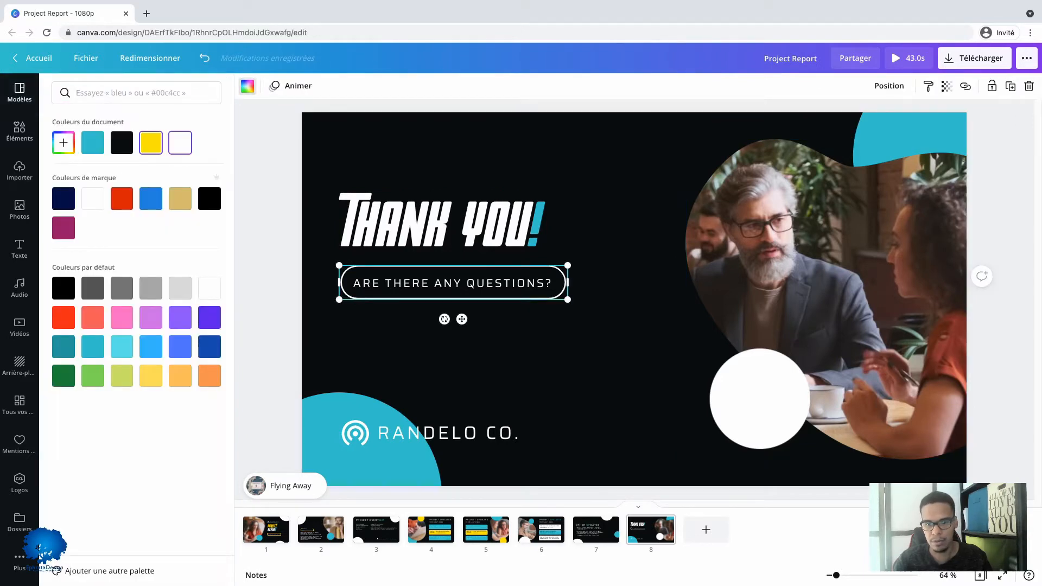
{"action": "left_click", "coordinate": [150, 142]}
{"action": "key", "text": "Escape"}
{"action": "key", "text": "Escape"}
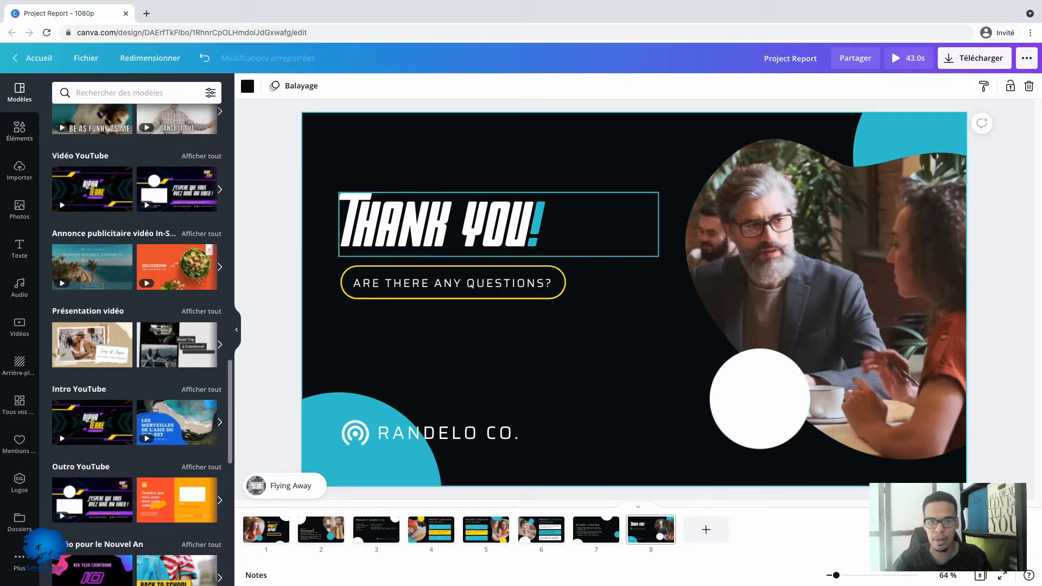
Colour the first letter "T" of the "THANK YOU!" title on page 8 with the document's yellow
{"action": "left_click", "coordinate": [350, 233]}
{"action": "left_click", "coordinate": [350, 234]}
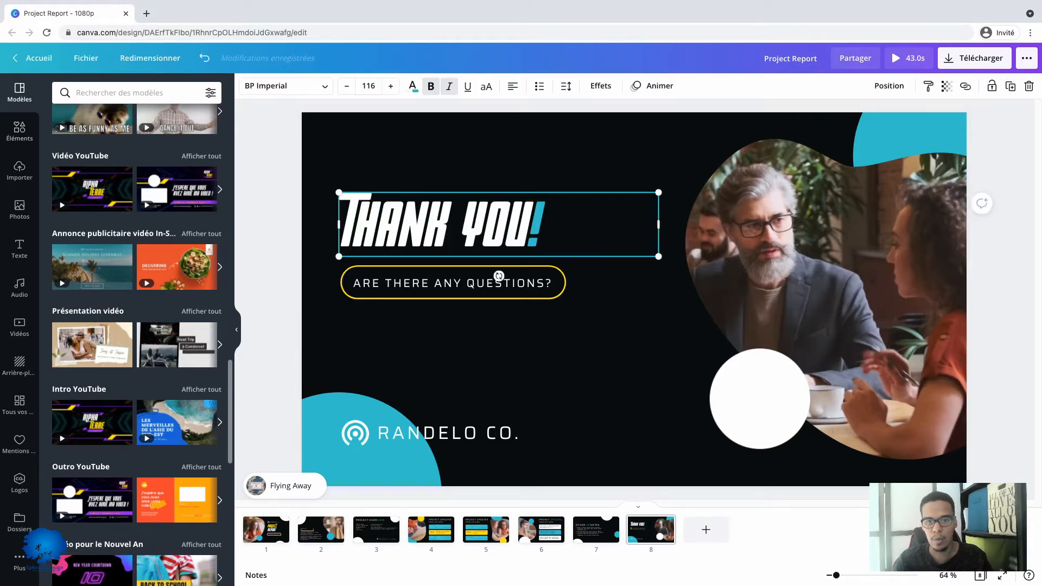
{"action": "left_click_drag", "start_coordinate": [351, 234], "coordinate": [339, 233]}
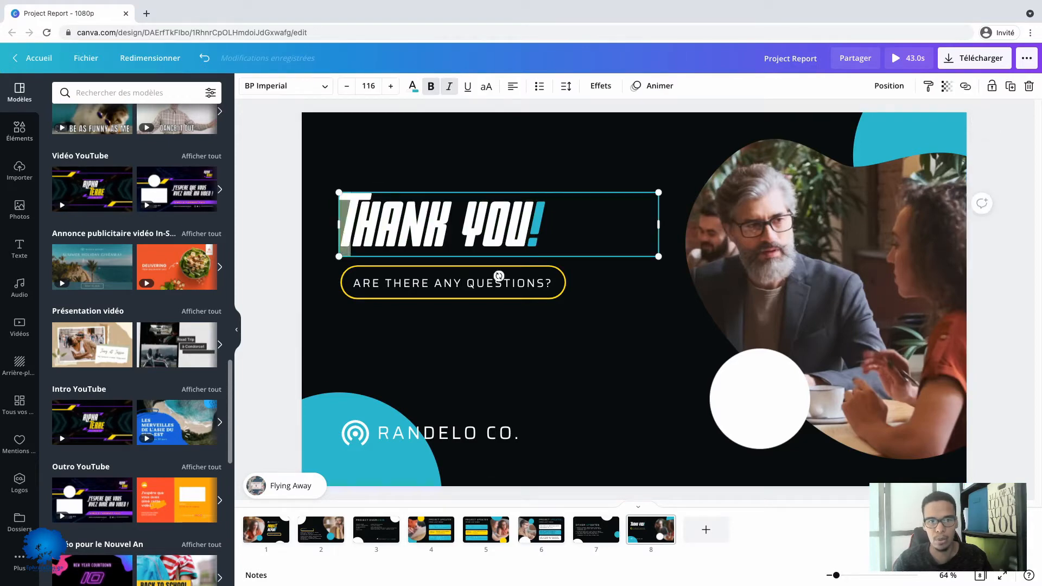
{"action": "left_click", "coordinate": [413, 86]}
{"action": "left_click", "coordinate": [151, 142]}
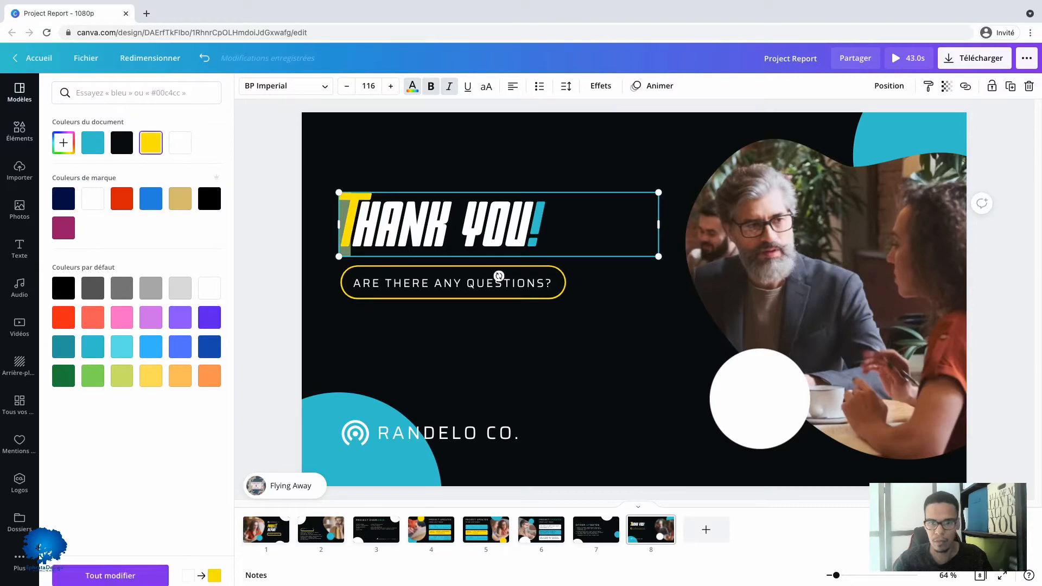
{"action": "key", "text": "Escape"}
{"action": "key", "text": "Escape"}
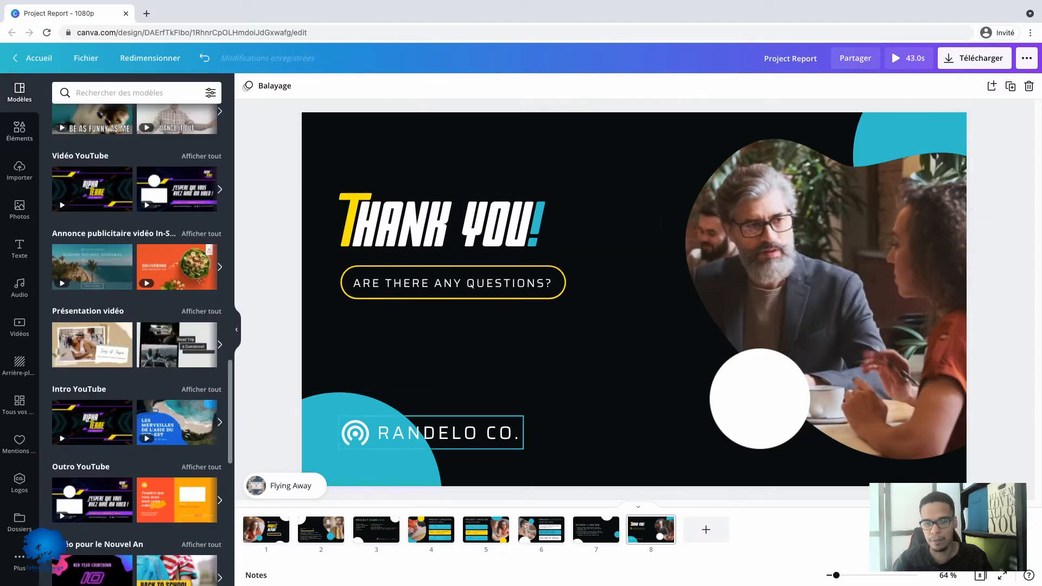
Colour "CO." in the "RANDELO CO." name on page 8 with the document's yellow
{"action": "left_click", "coordinate": [487, 433]}
{"action": "left_click", "coordinate": [486, 432]}
{"action": "left_click", "coordinate": [486, 433]}
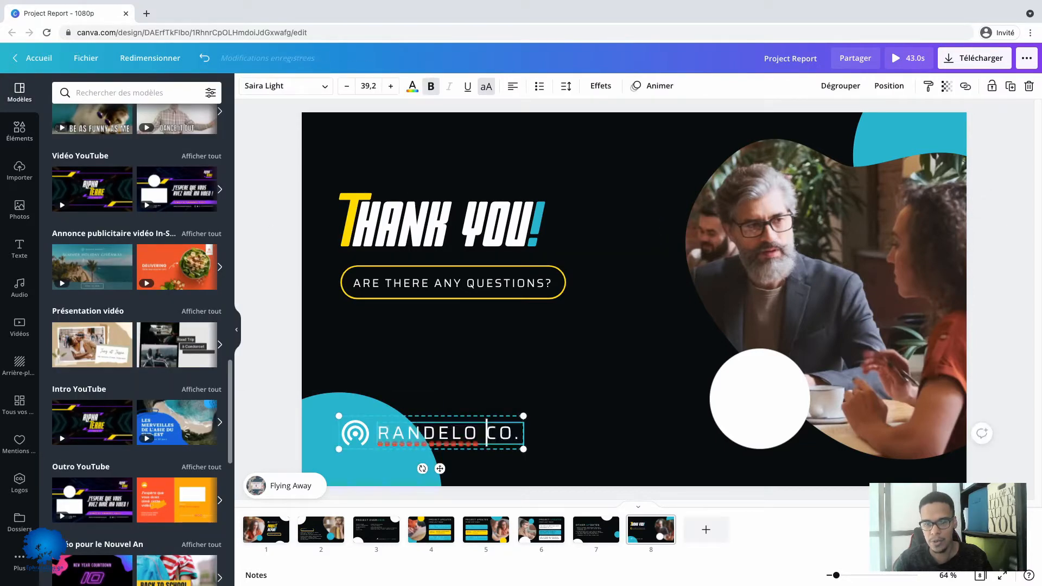
{"action": "left_click_drag", "start_coordinate": [487, 433], "coordinate": [520, 433]}
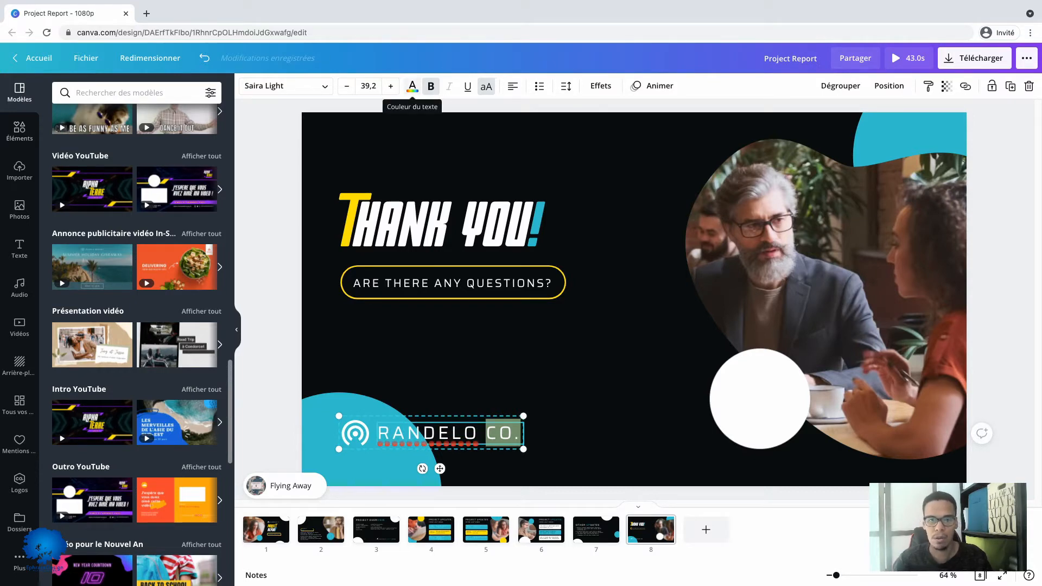
{"action": "left_click", "coordinate": [413, 85]}
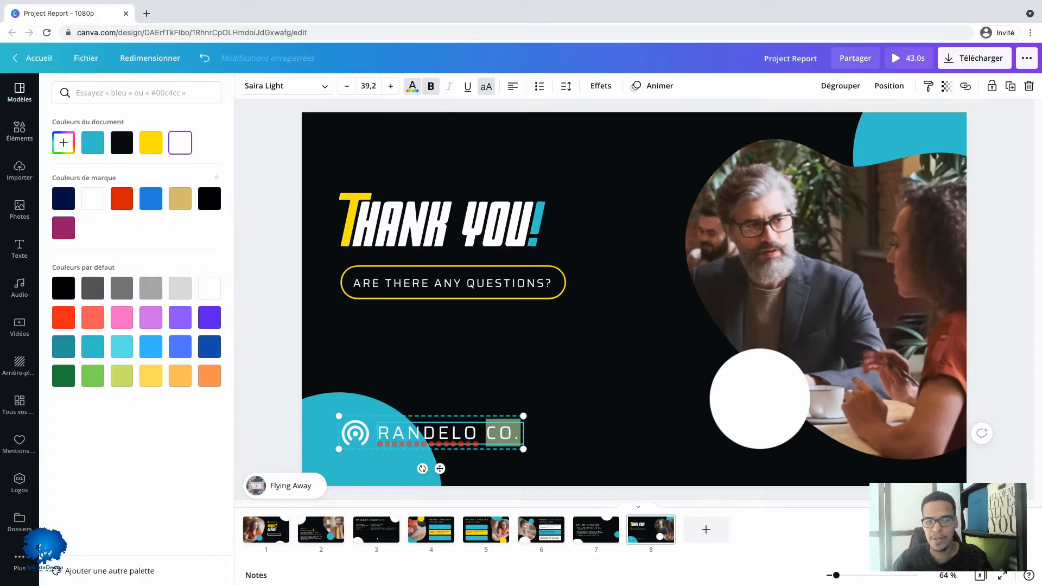
{"action": "left_click", "coordinate": [151, 142]}
{"action": "left_click", "coordinate": [19, 92]}
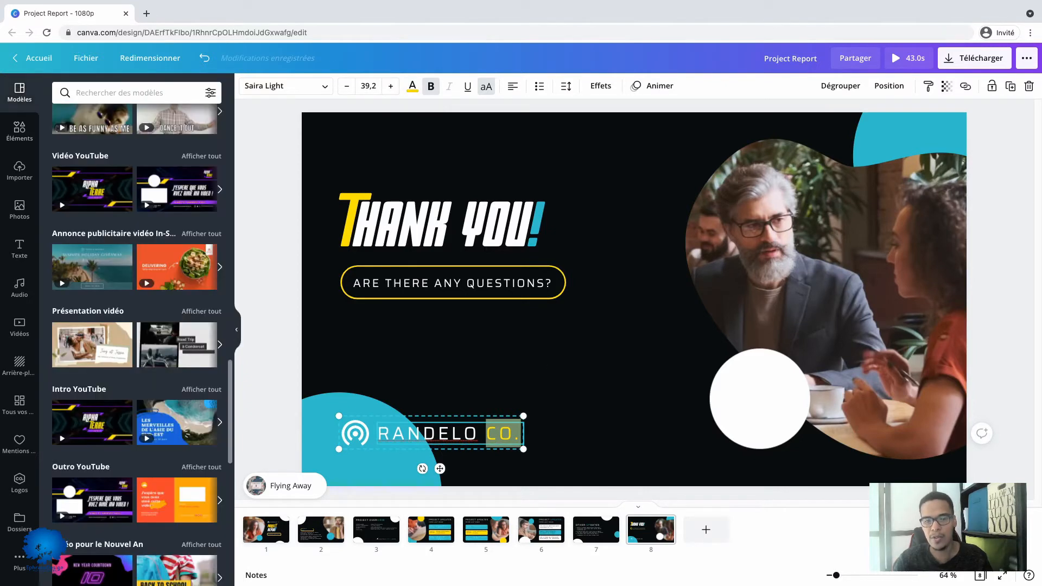
{"action": "left_click", "coordinate": [624, 347]}
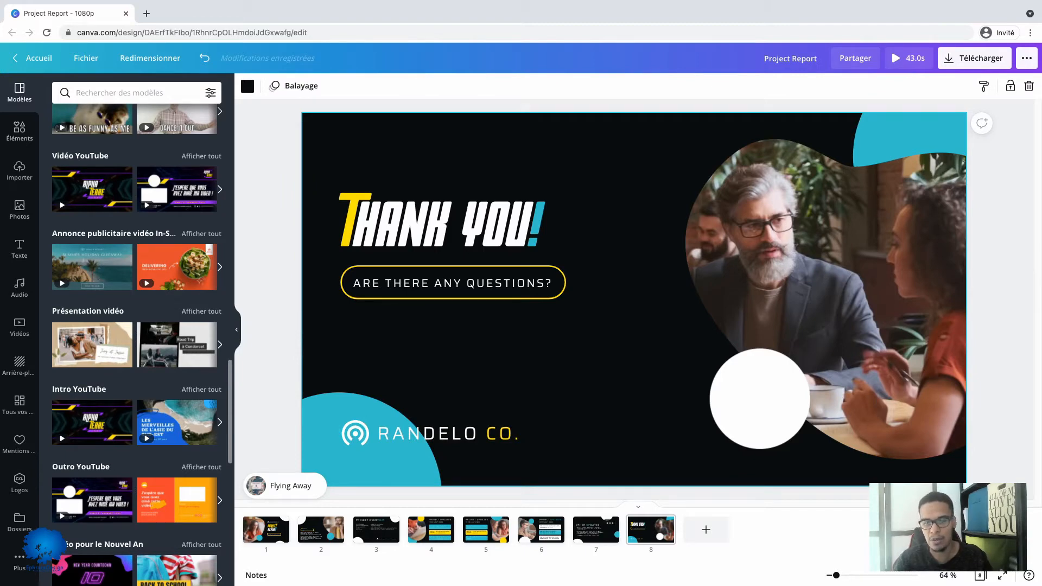
Colour the white circle at the lower-left corner of page 7, "OTHER UPDATES", with the document's yellow
{"action": "left_click", "coordinate": [596, 529]}
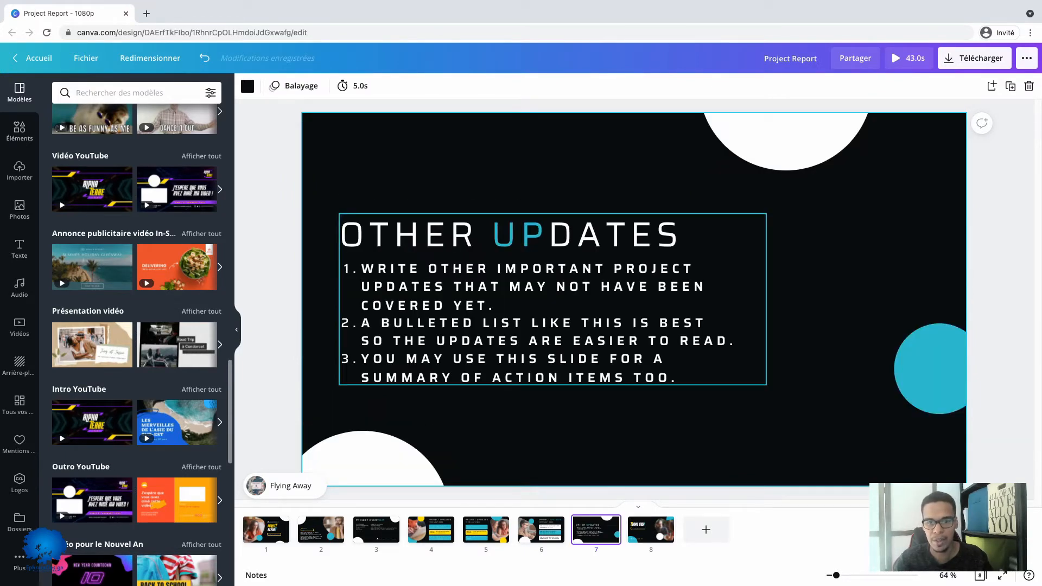
{"action": "left_click", "coordinate": [510, 234]}
{"action": "left_click", "coordinate": [511, 234]}
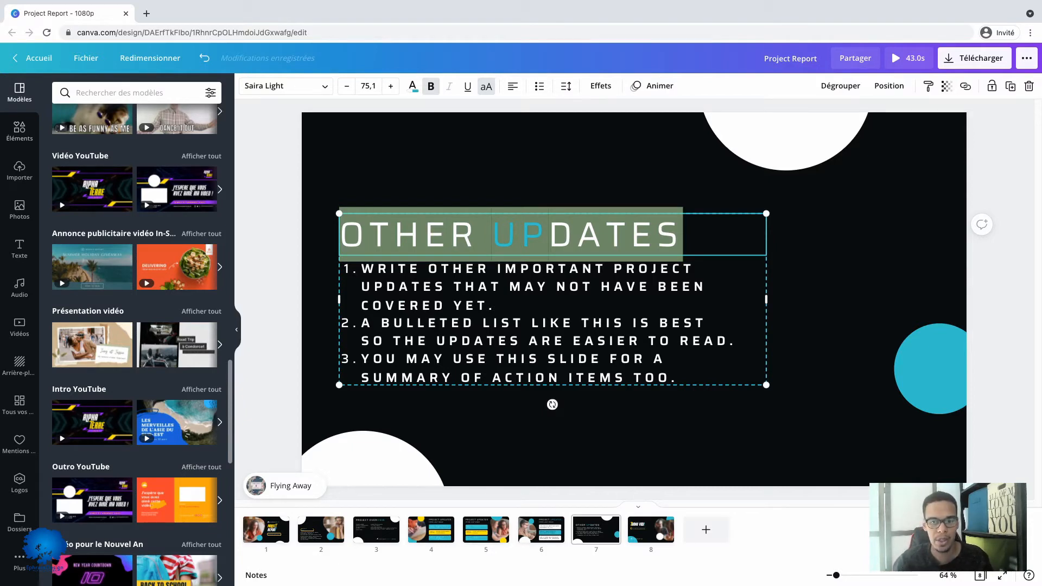
{"action": "left_click", "coordinate": [365, 269]}
{"action": "double_click", "coordinate": [363, 269]}
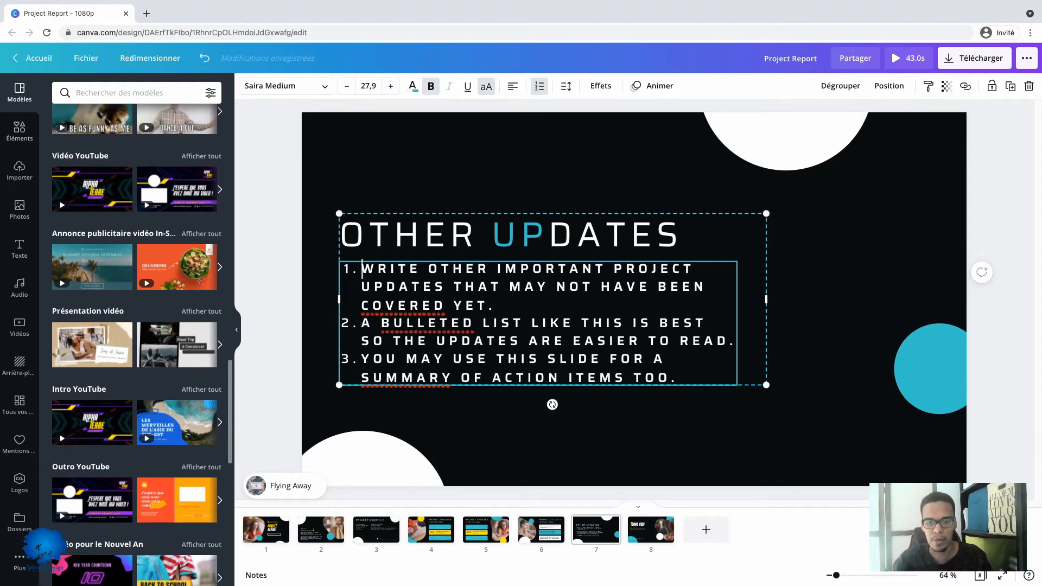
{"action": "left_click", "coordinate": [362, 460]}
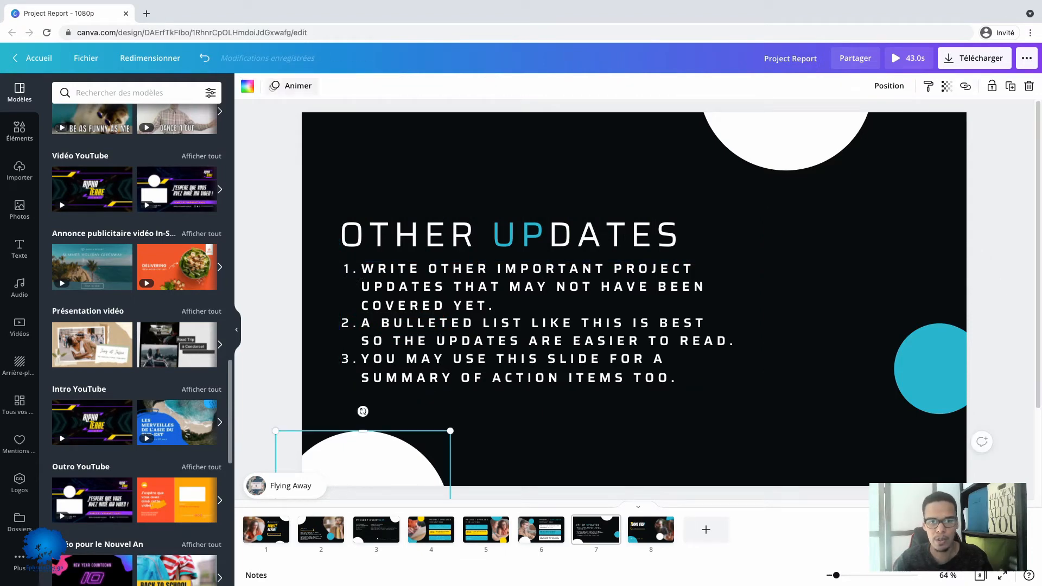
{"action": "left_click", "coordinate": [248, 85]}
{"action": "left_click", "coordinate": [150, 143]}
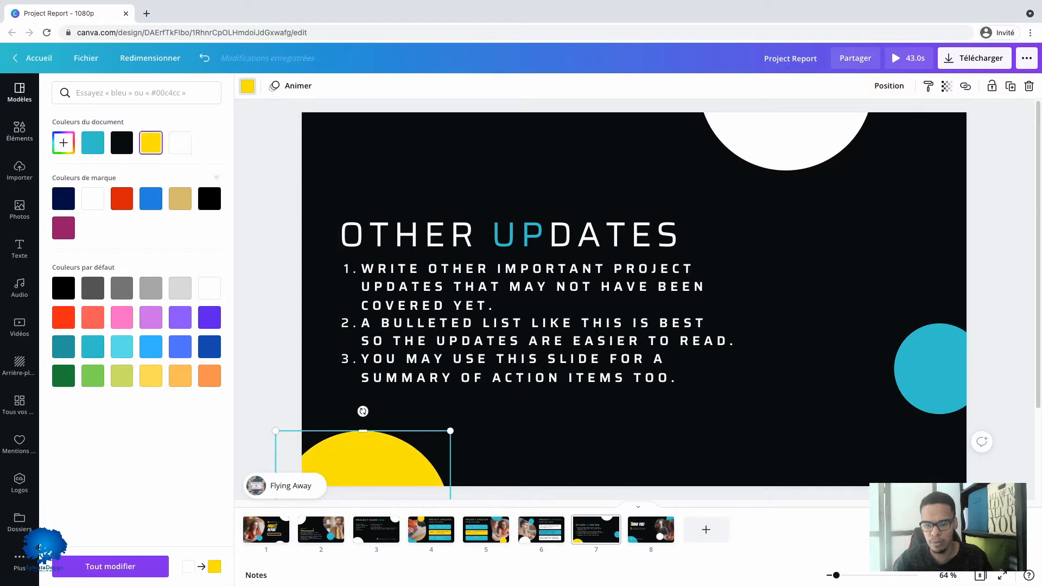
{"action": "left_click", "coordinate": [20, 93]}
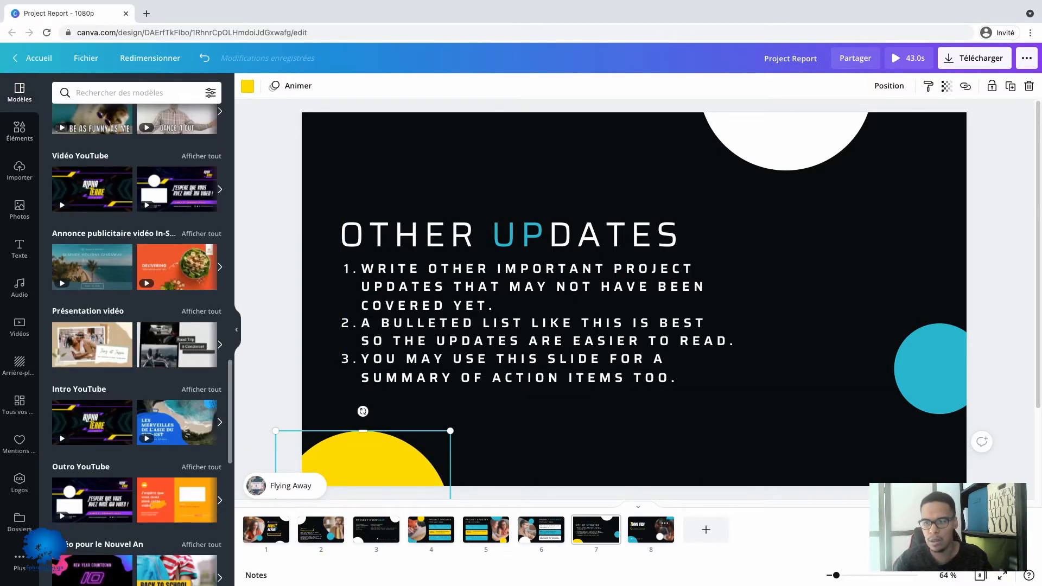
Recolour page 8's upper-right corner shape white and the circle overlapping the photo with the document's yellow
{"action": "left_click", "coordinate": [650, 529]}
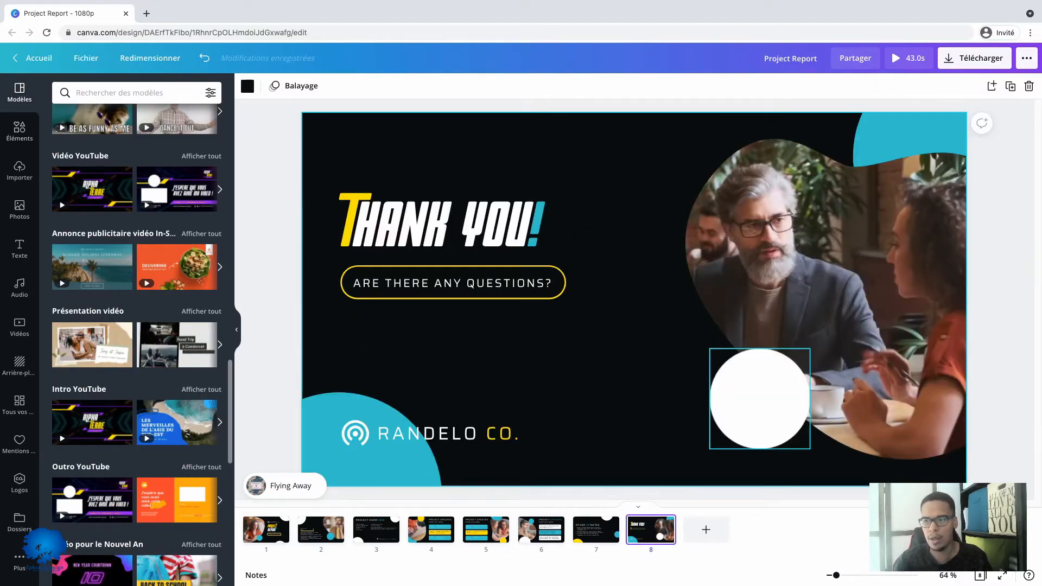
{"action": "left_click", "coordinate": [760, 398]}
{"action": "left_click", "coordinate": [909, 133]}
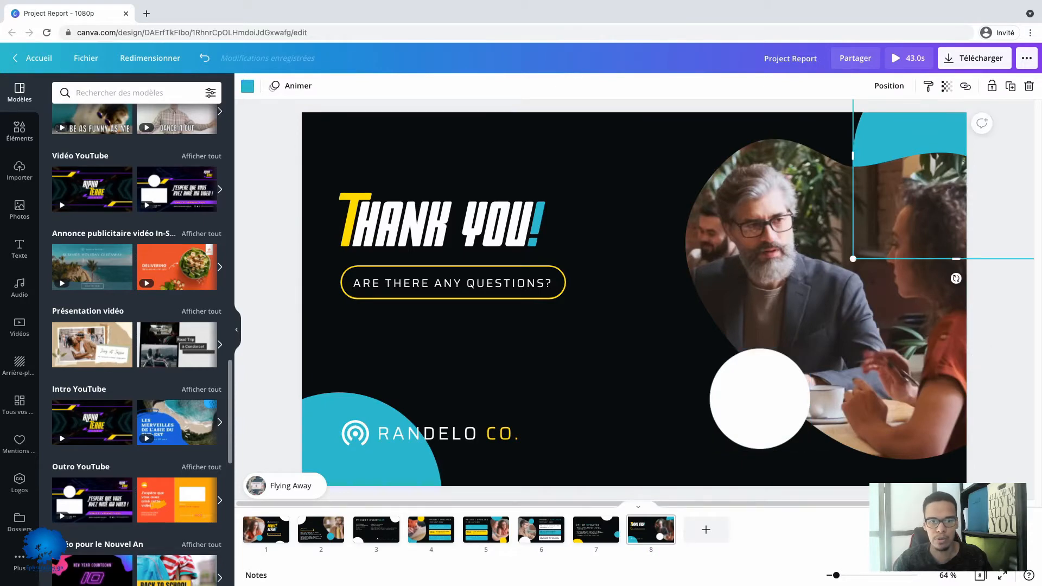
{"action": "left_click", "coordinate": [247, 86]}
{"action": "left_click", "coordinate": [208, 287]}
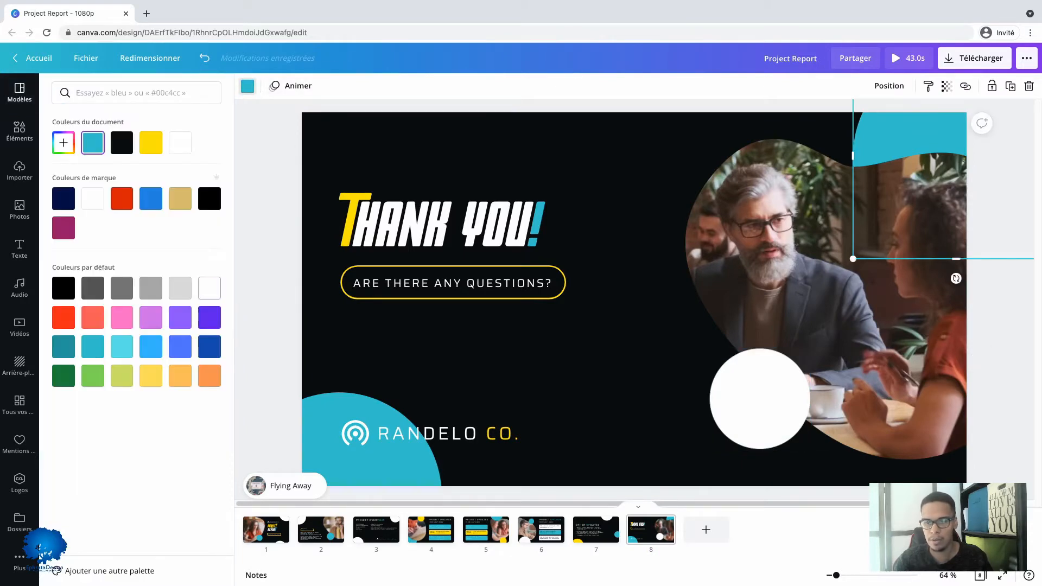
{"action": "left_click", "coordinate": [760, 399]}
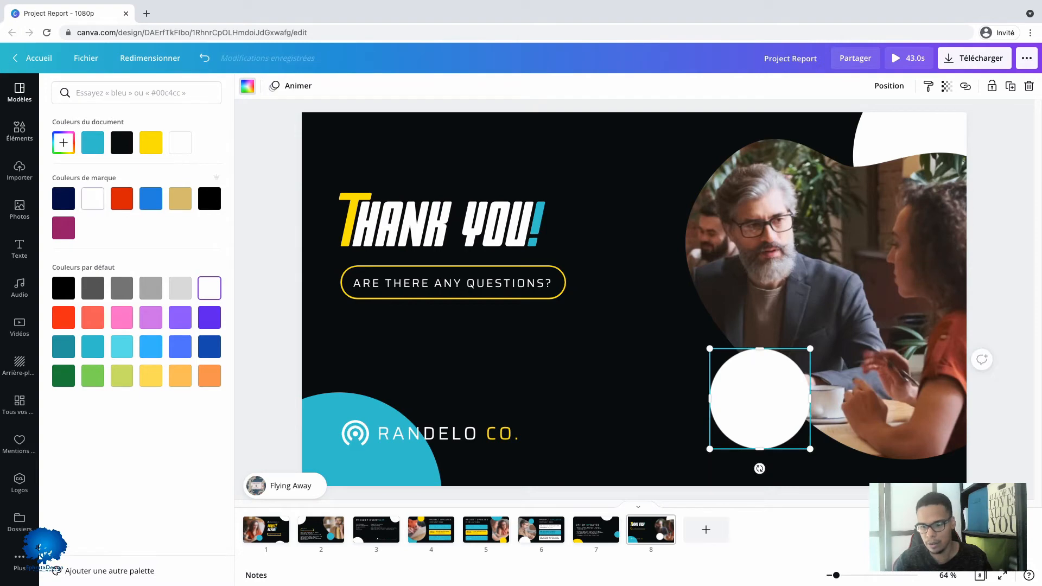
{"action": "left_click", "coordinate": [151, 142]}
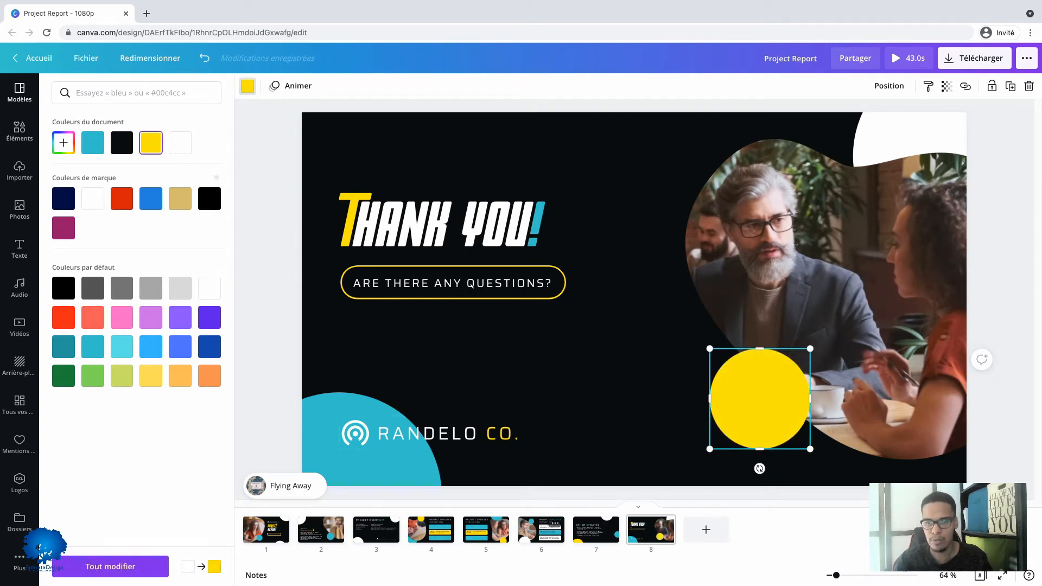
Colour the large white circle and the "FOLLOW UP MEETING DATE" box on page 6 with the document's yellow
{"action": "left_click", "coordinate": [541, 529]}
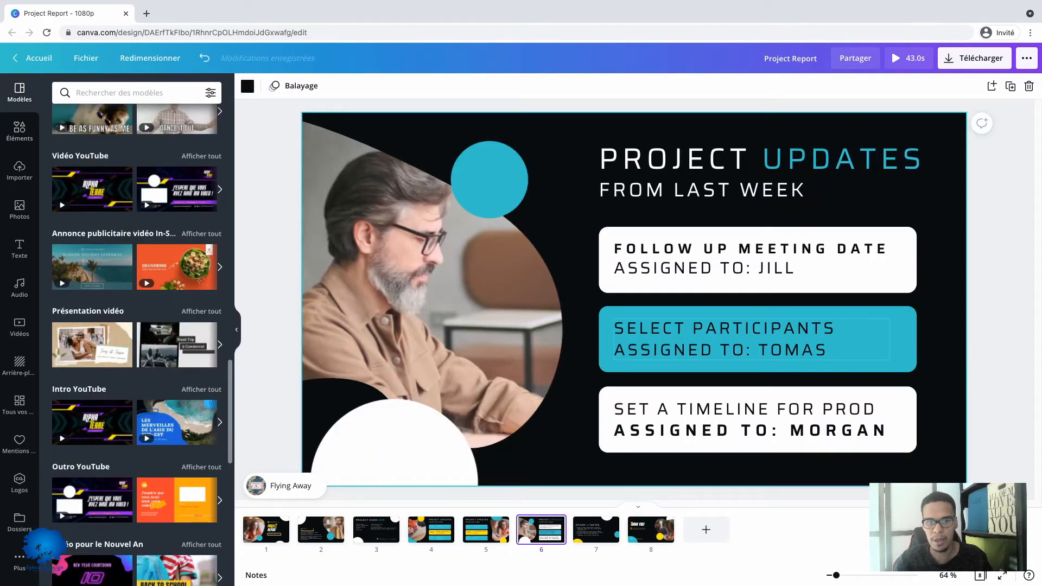
{"action": "left_click", "coordinate": [393, 439]}
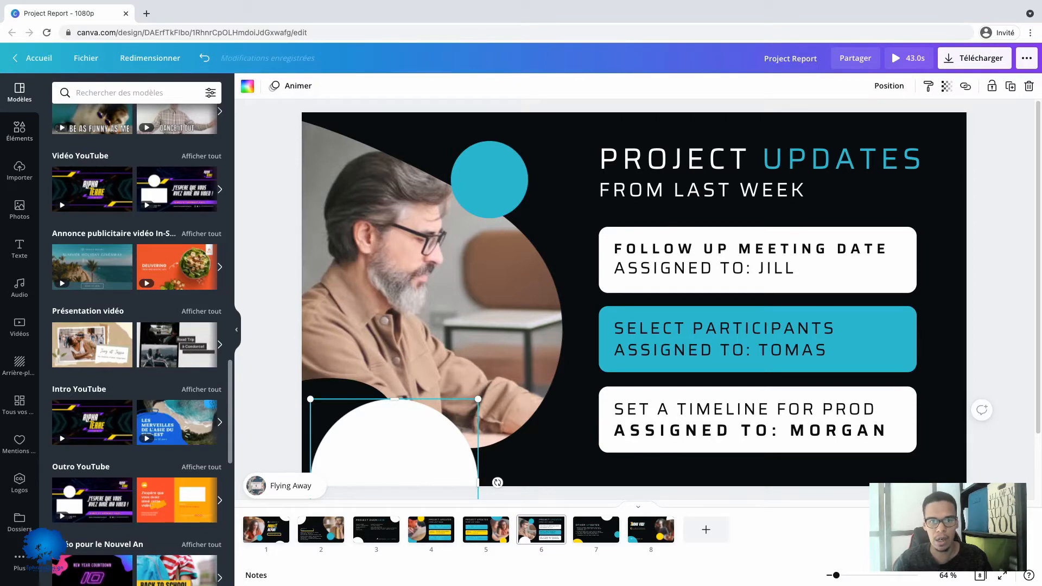
{"action": "left_click", "coordinate": [247, 86]}
{"action": "left_click", "coordinate": [150, 142]}
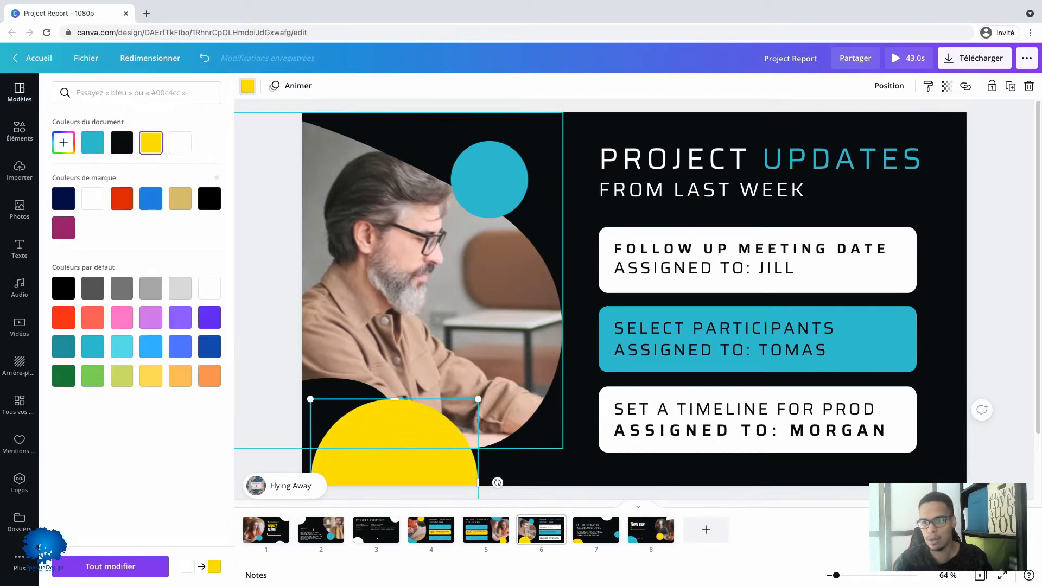
{"action": "left_click", "coordinate": [758, 285]}
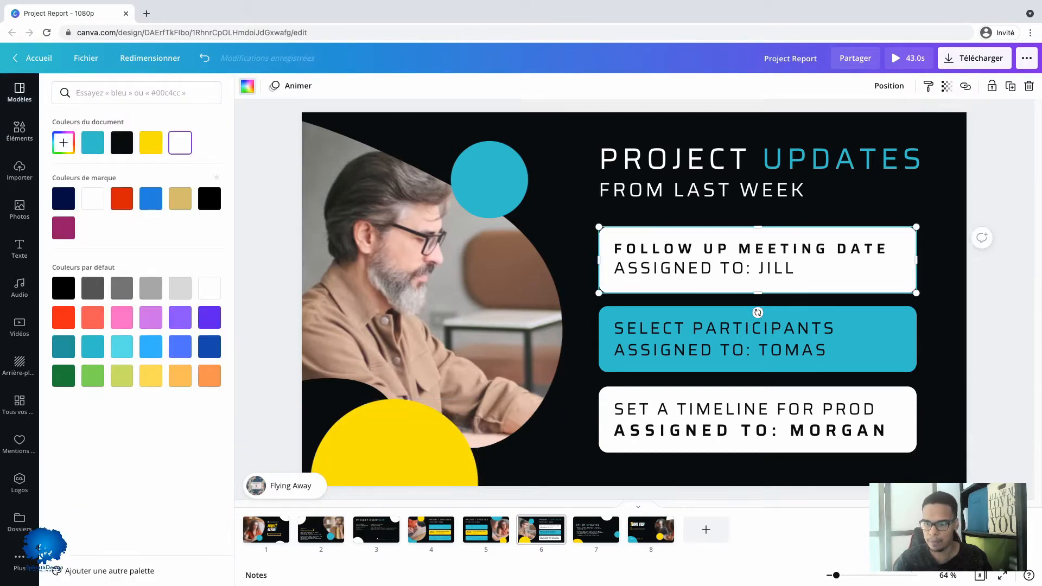
{"action": "left_click", "coordinate": [151, 143]}
{"action": "left_click", "coordinate": [247, 86]}
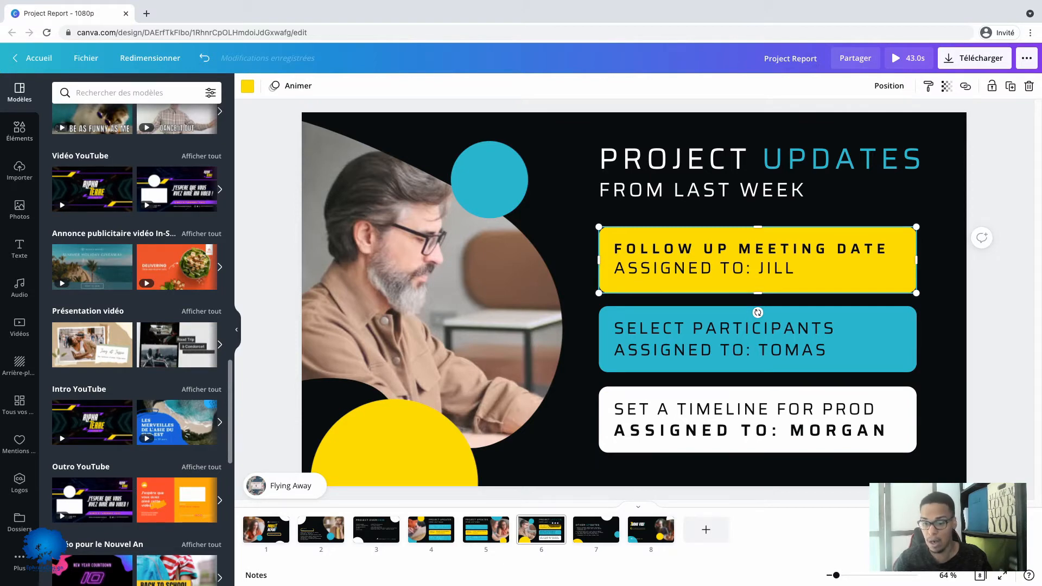
Delete page 6, the "PROJECT UPDATES FROM LAST WEEK" page
{"action": "left_click", "coordinate": [555, 523]}
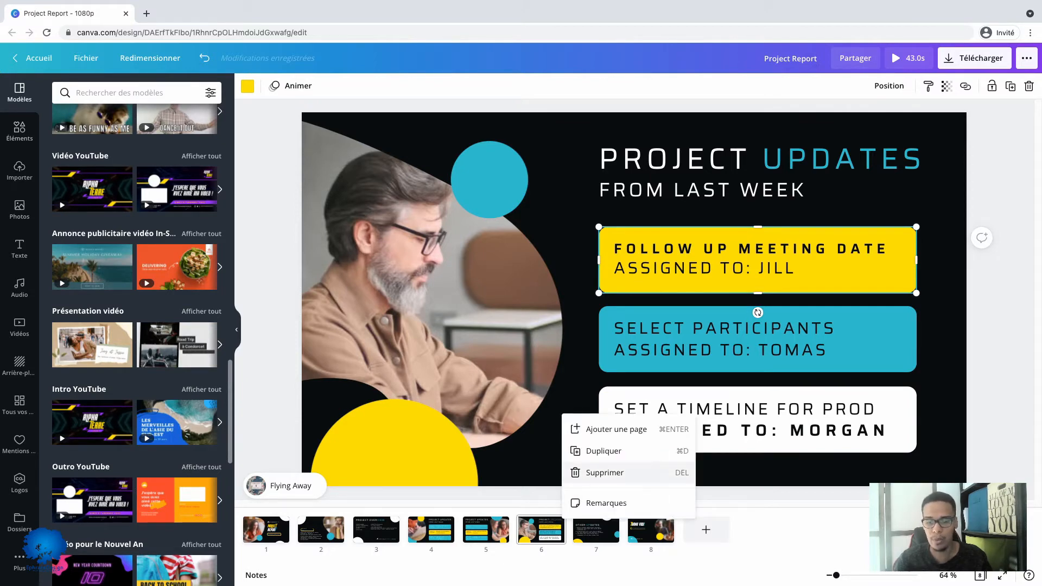
{"action": "left_click", "coordinate": [604, 472]}
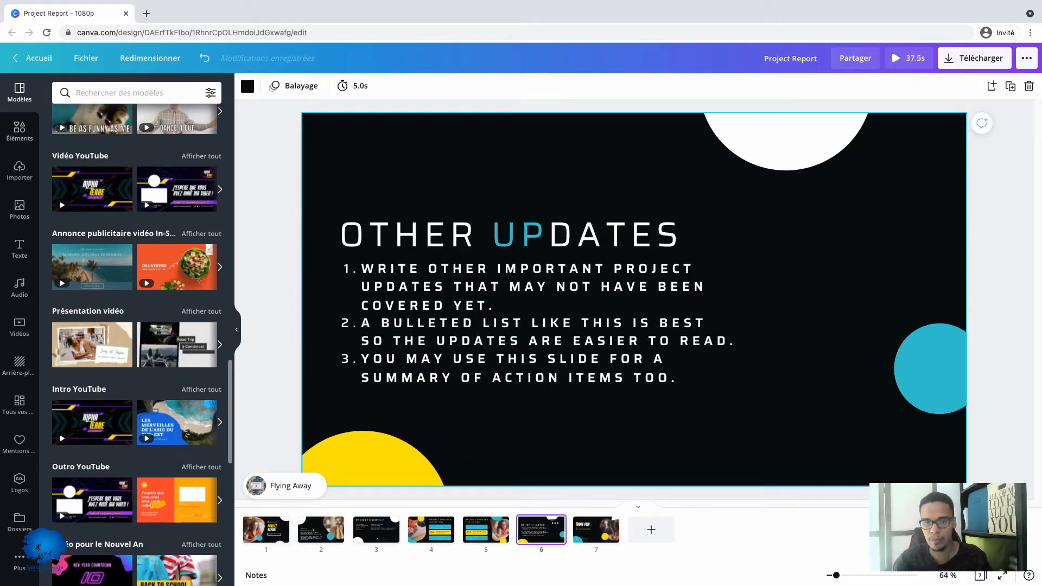
Colour the letters "THE" inside "OTHER" in the "OTHER UPDATES" heading with the document's yellow
{"action": "double_click", "coordinate": [478, 234]}
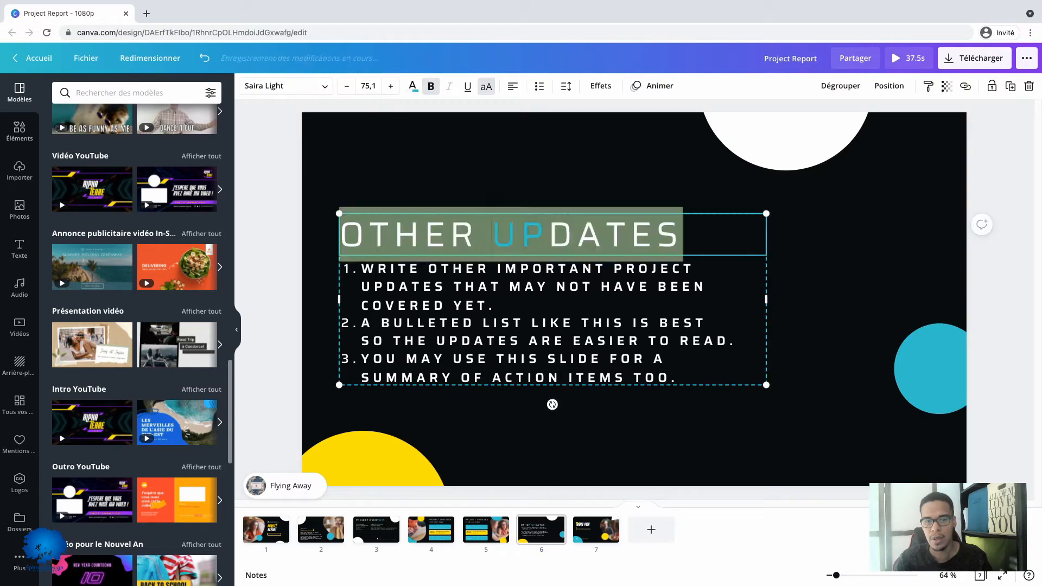
{"action": "left_click", "coordinate": [478, 235]}
{"action": "left_click_drag", "start_coordinate": [477, 235], "coordinate": [339, 235]}
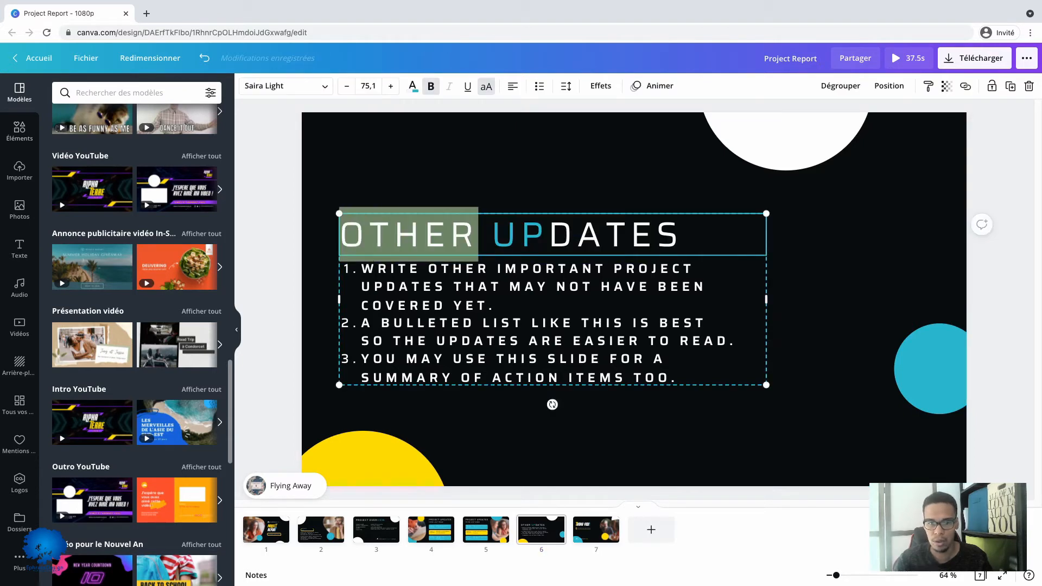
{"action": "left_click", "coordinate": [369, 235]}
{"action": "left_click_drag", "start_coordinate": [450, 235], "coordinate": [370, 234]}
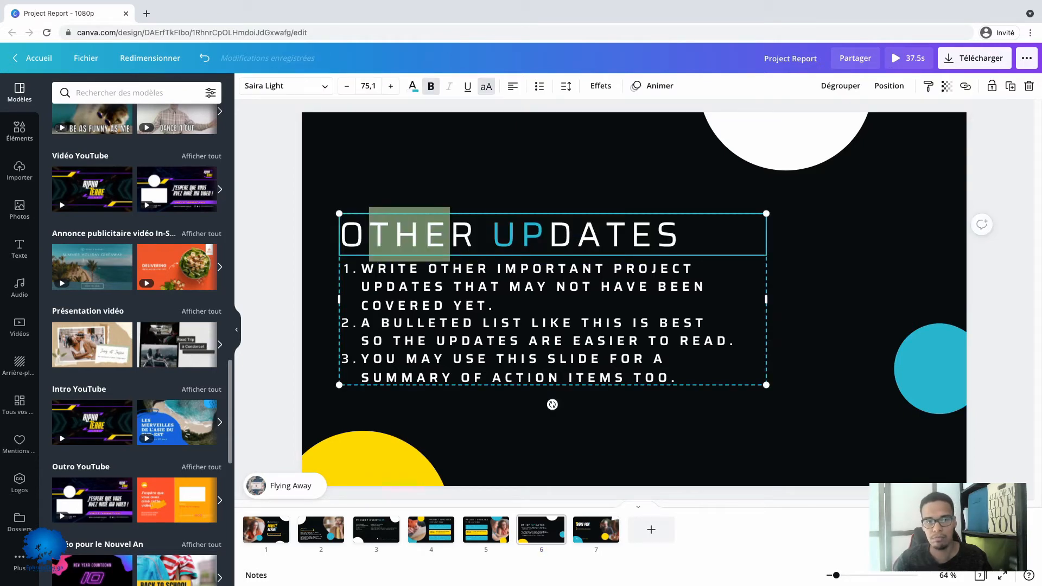
{"action": "left_click", "coordinate": [412, 86]}
{"action": "left_click", "coordinate": [151, 143]}
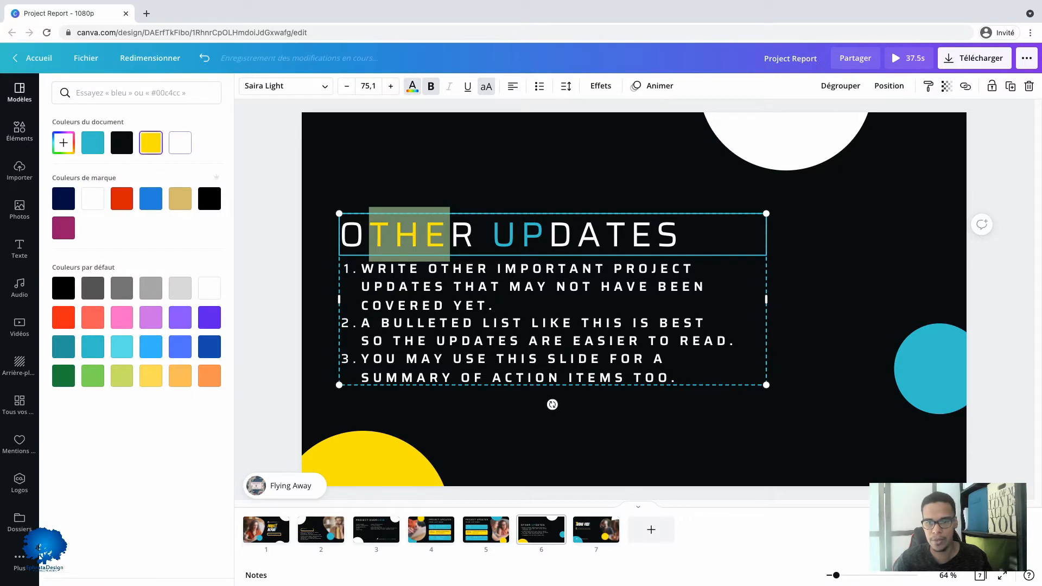
{"action": "left_click", "coordinate": [815, 244]}
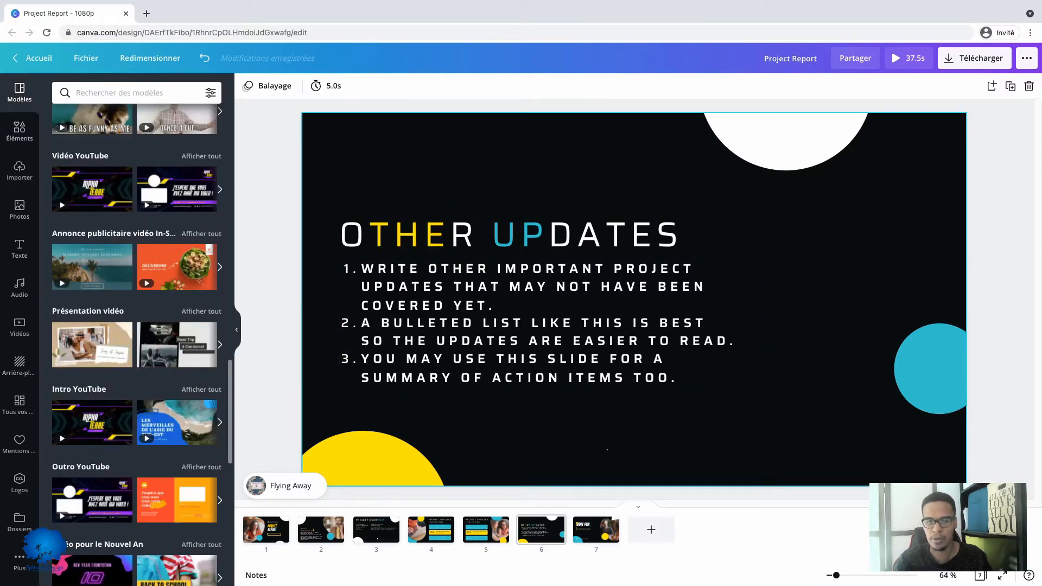
Colour the whole word "OTHER" in the "OTHER UPDATES" heading with the document's yellow #ffe500
{"action": "left_click", "coordinate": [552, 235]}
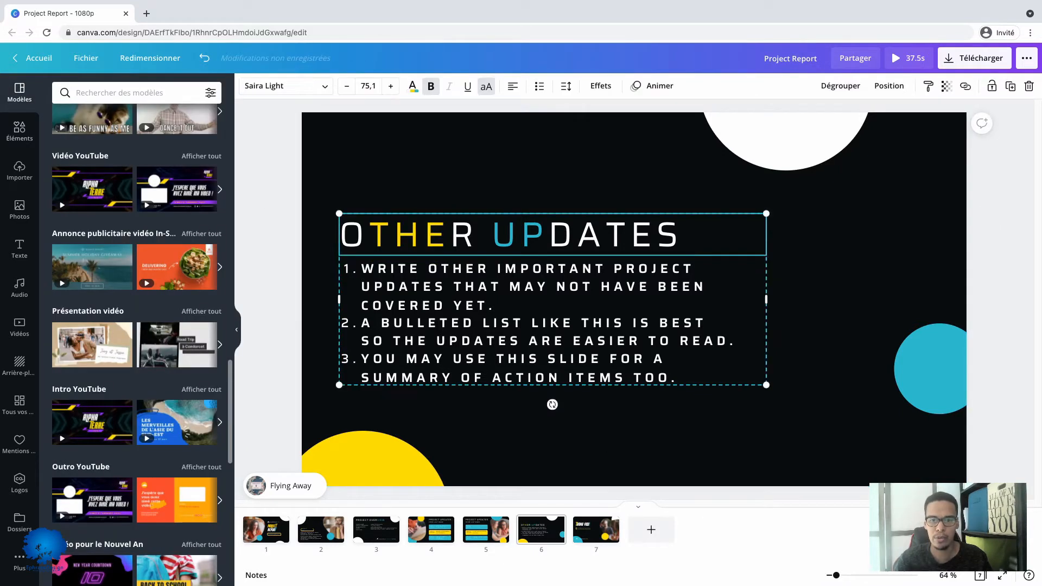
{"action": "left_click_drag", "start_coordinate": [425, 234], "coordinate": [340, 234]}
{"action": "left_click_drag", "start_coordinate": [479, 234], "coordinate": [340, 234]}
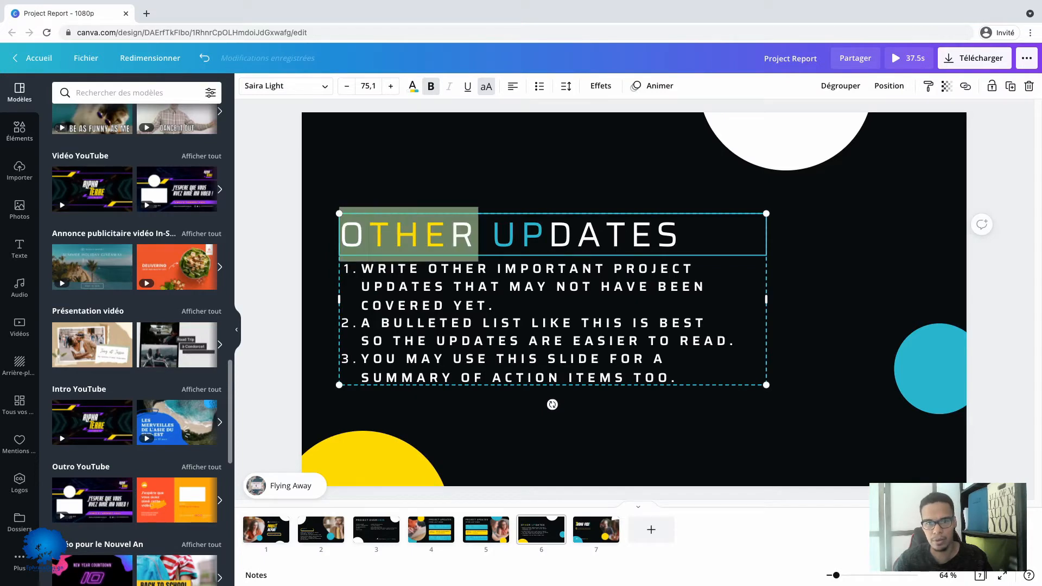
{"action": "left_click", "coordinate": [412, 86]}
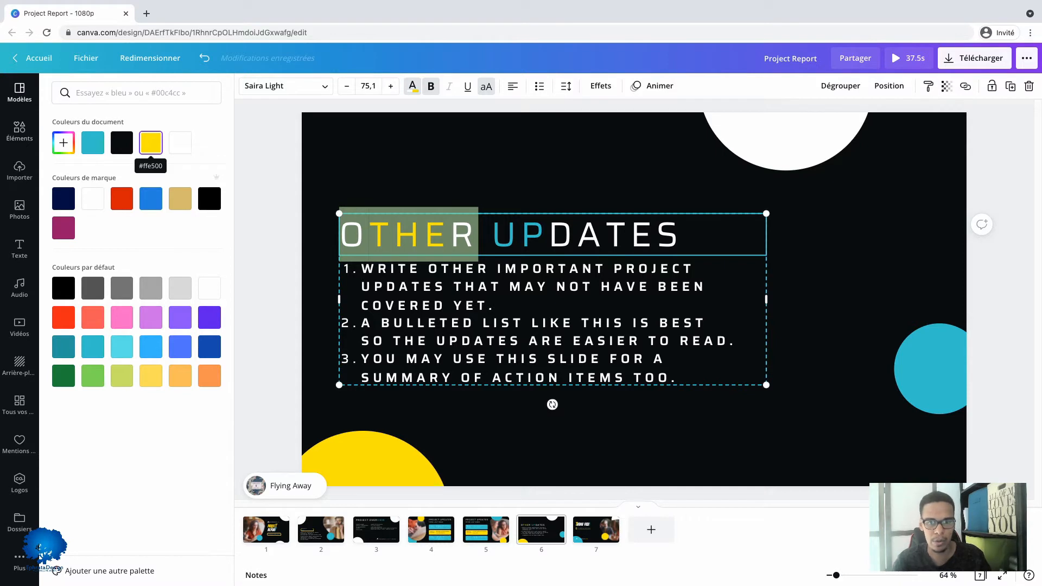
{"action": "left_click", "coordinate": [151, 142]}
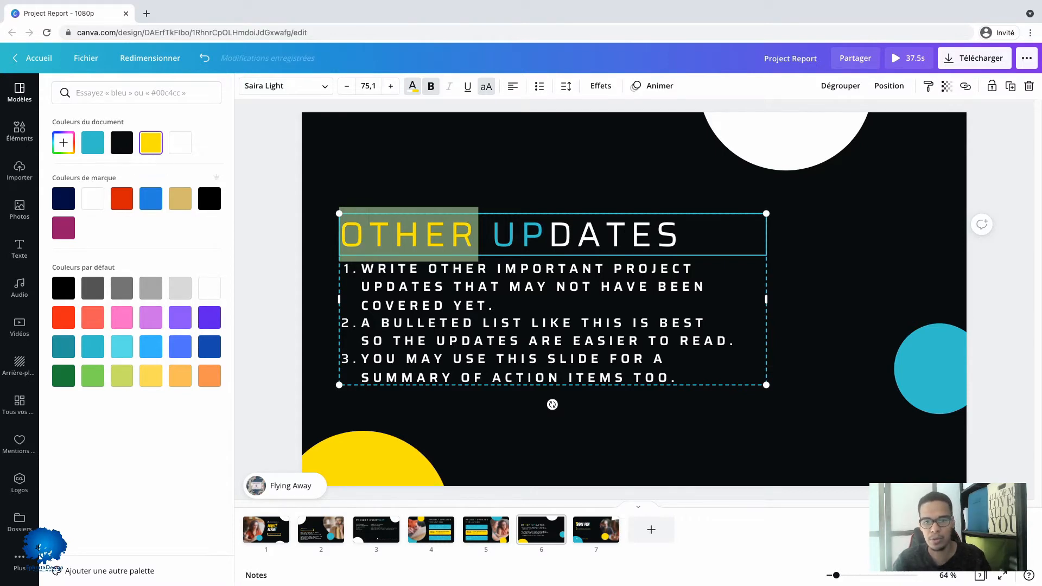
{"action": "left_click", "coordinate": [413, 85]}
{"action": "left_click", "coordinate": [278, 216]}
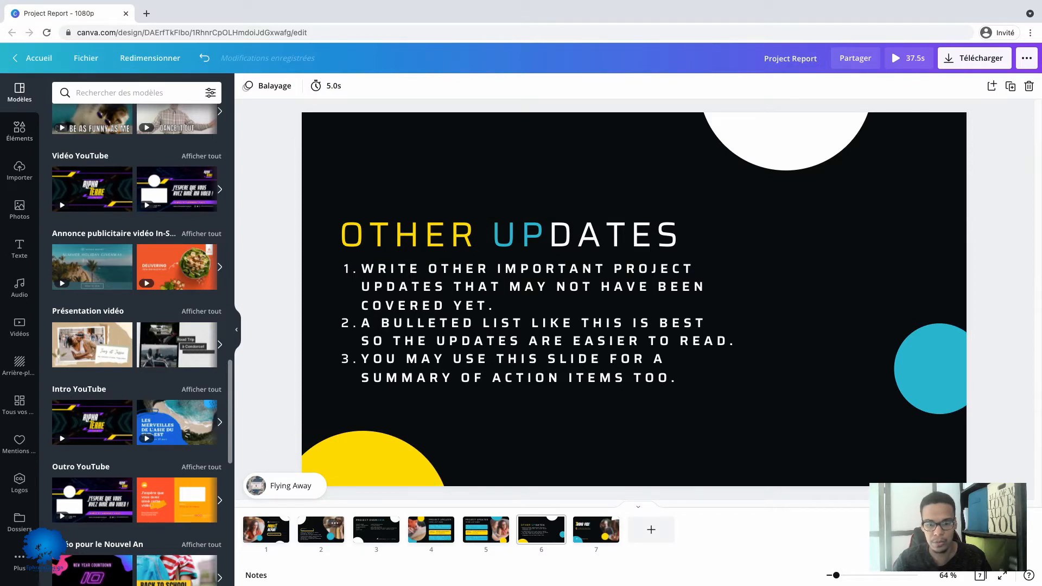
Widen page 2's "CHECK IT OUT" text box to about 451 so it fits on one line, and centre it vertically in its yellow outline
{"action": "left_click", "coordinate": [321, 530]}
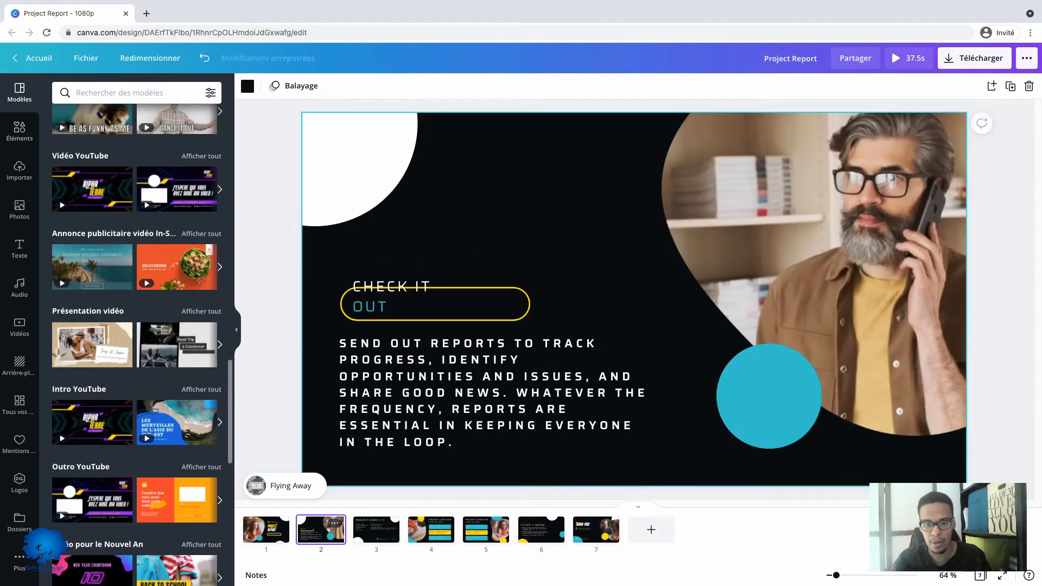
{"action": "left_click", "coordinate": [407, 310]}
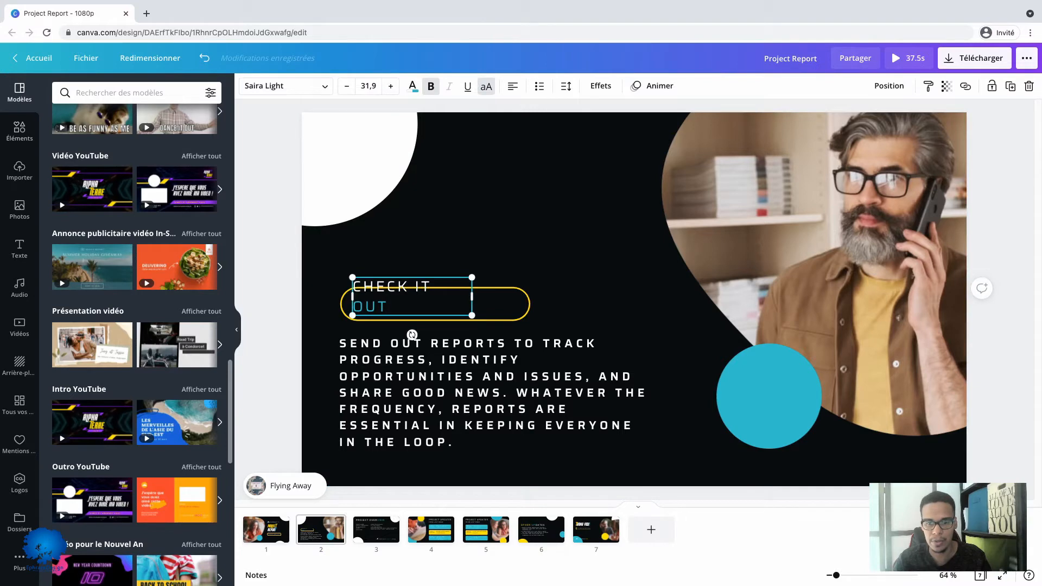
{"action": "left_click_drag", "start_coordinate": [472, 296], "coordinate": [510, 307]}
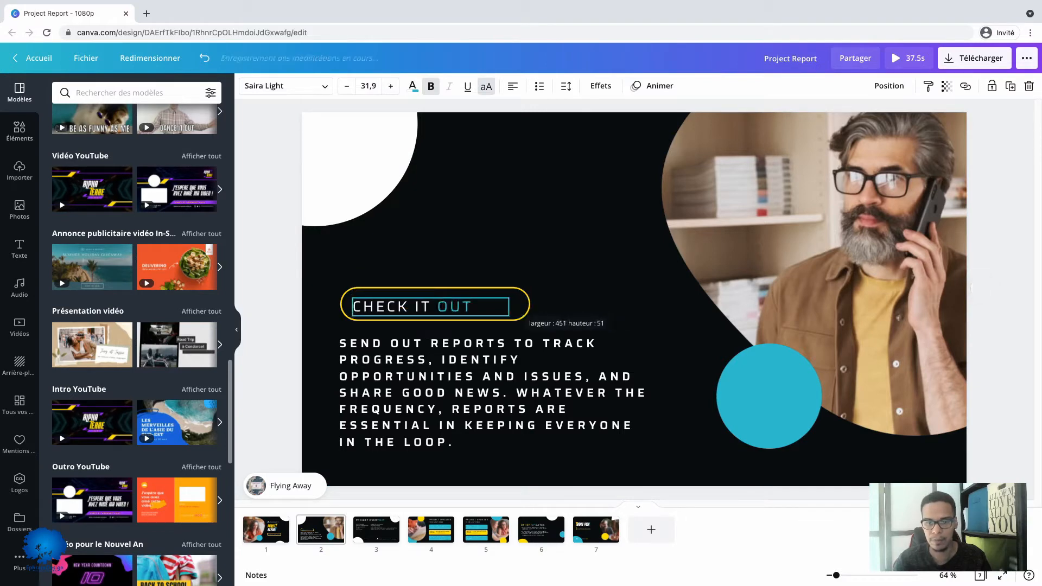
{"action": "left_click", "coordinate": [565, 307]}
{"action": "left_click", "coordinate": [431, 307]}
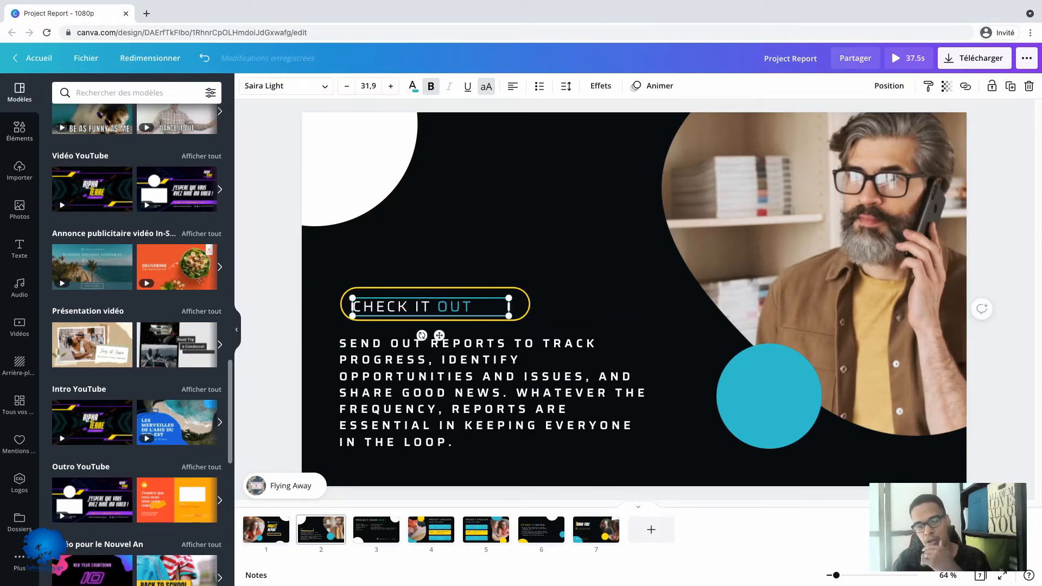
{"action": "left_click", "coordinate": [564, 307]}
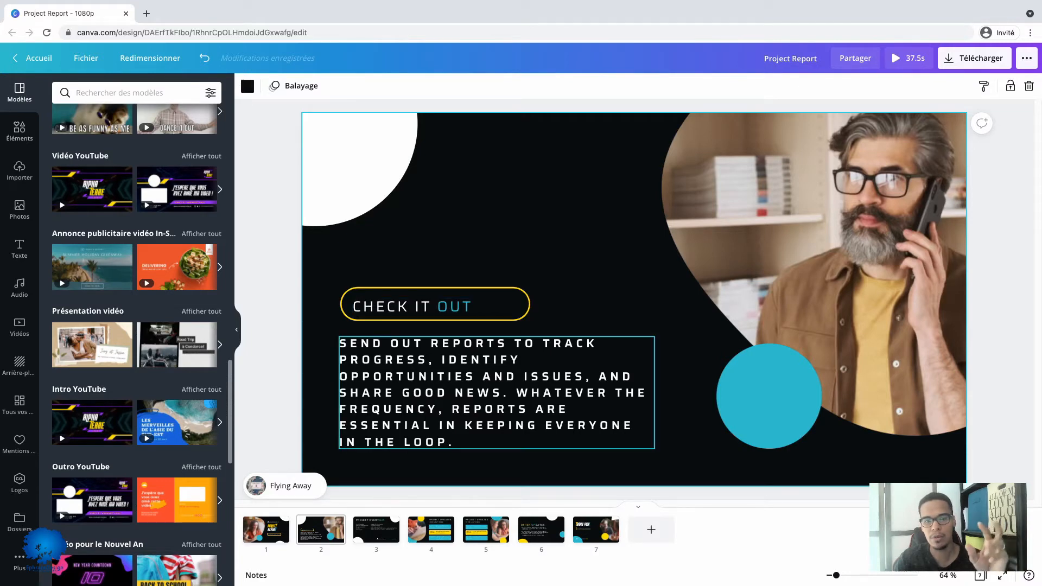
{"action": "left_click", "coordinate": [496, 392]}
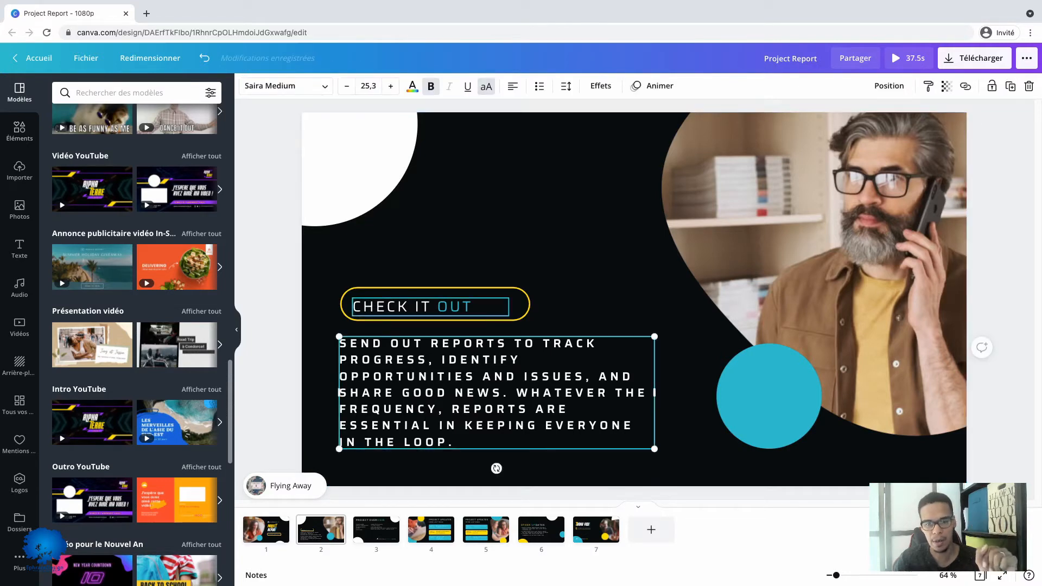
{"action": "left_click_drag", "start_coordinate": [430, 307], "coordinate": [413, 304]}
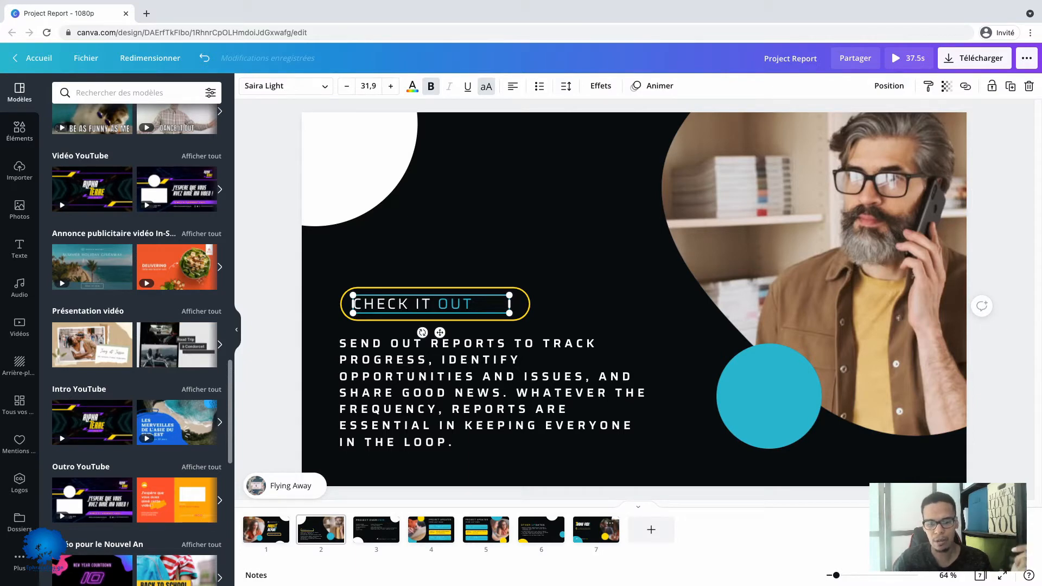
{"action": "left_click", "coordinate": [266, 530]}
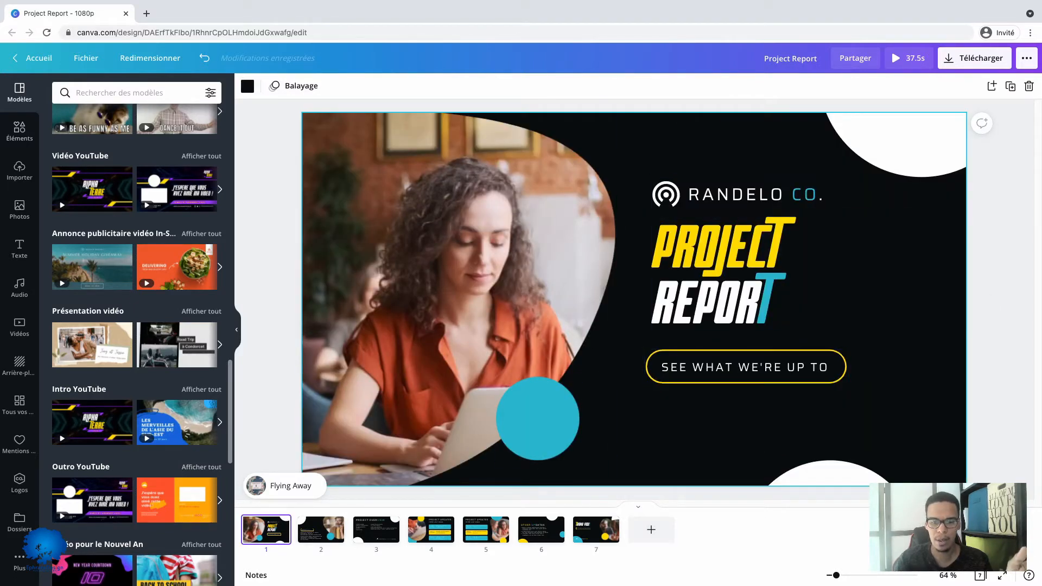
{"action": "left_click", "coordinate": [335, 523]}
{"action": "left_click", "coordinate": [335, 523]}
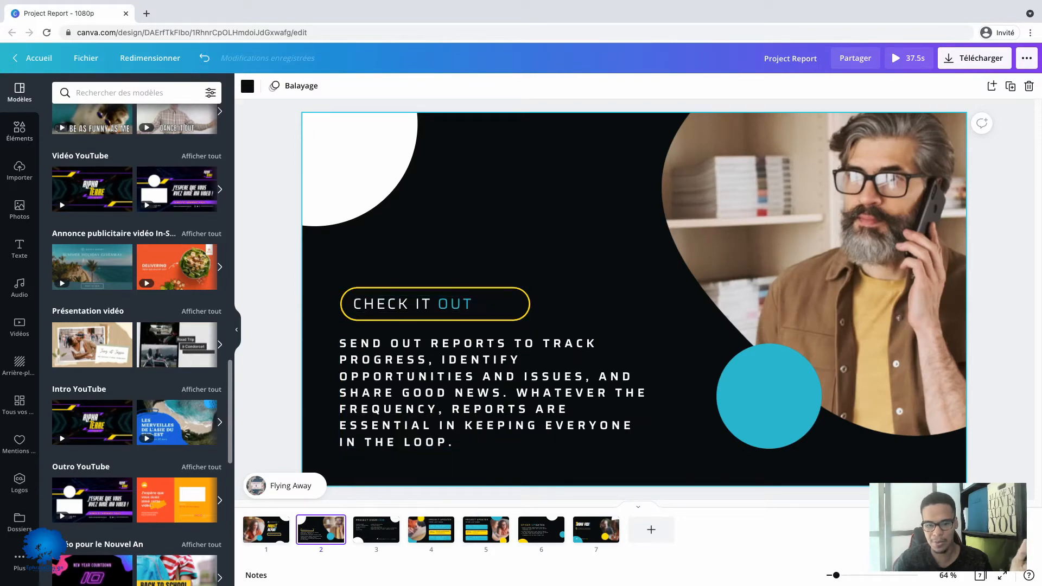
Set the letter spacing of the "ADD OTHER PROJECT DETAILS AS NEEDED" text on page 3 to 0
{"action": "left_click", "coordinate": [376, 529]}
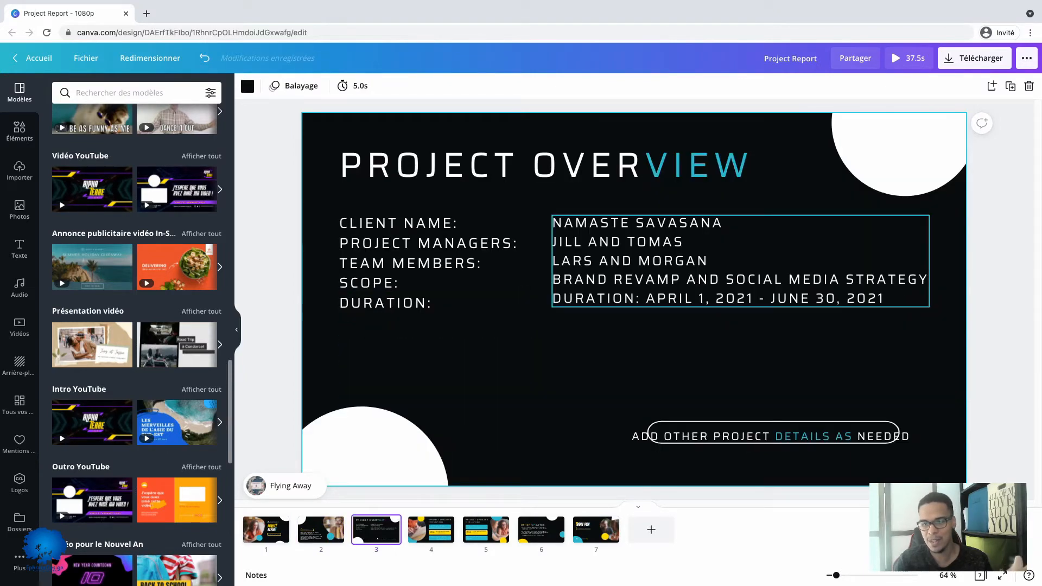
{"action": "left_click", "coordinate": [913, 436]}
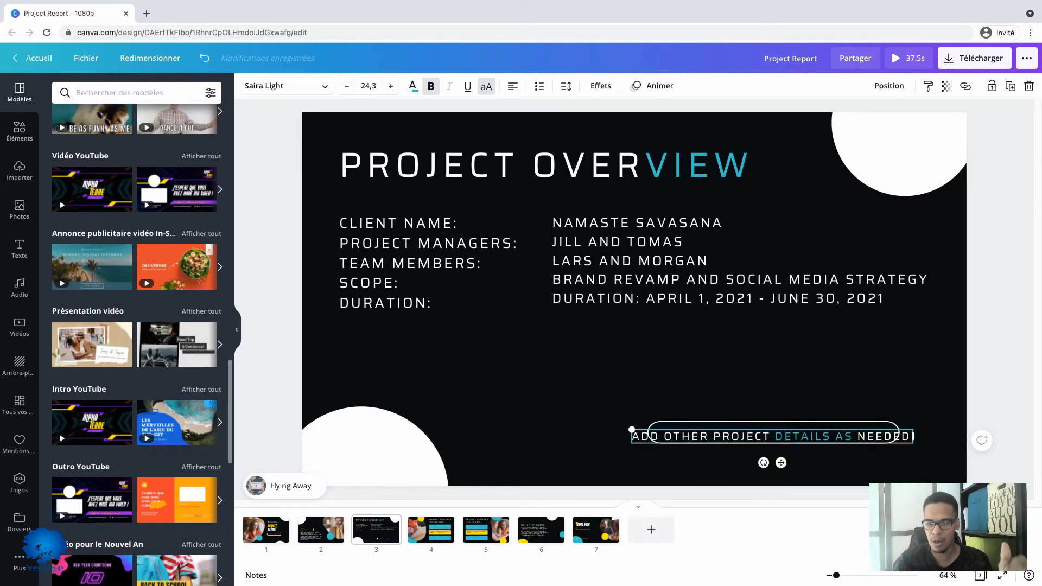
{"action": "left_click_drag", "start_coordinate": [631, 436], "coordinate": [710, 436]}
{"action": "left_click", "coordinate": [741, 436]}
{"action": "double_click", "coordinate": [741, 436]}
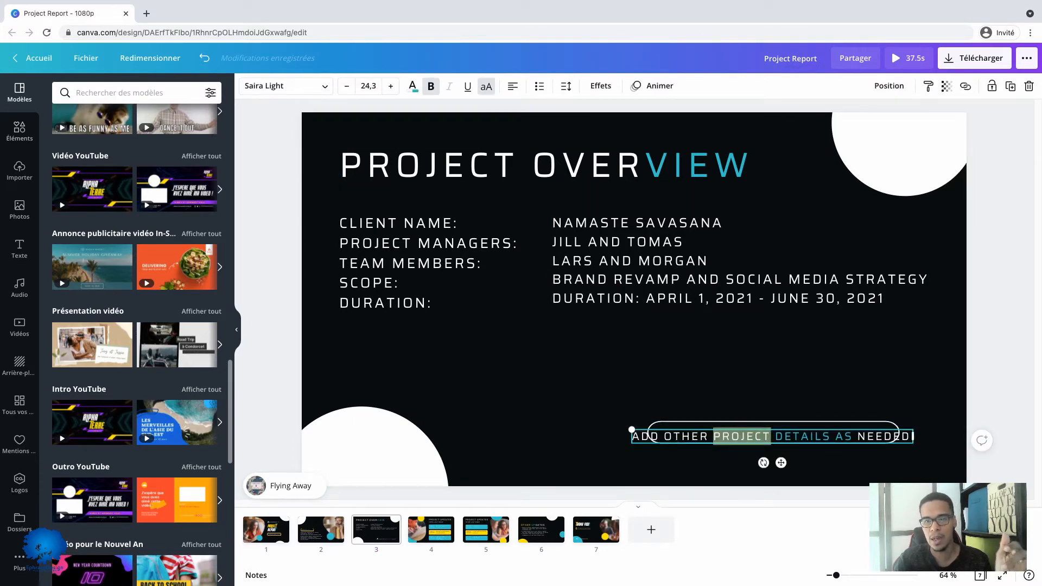
{"action": "left_click", "coordinate": [566, 86]}
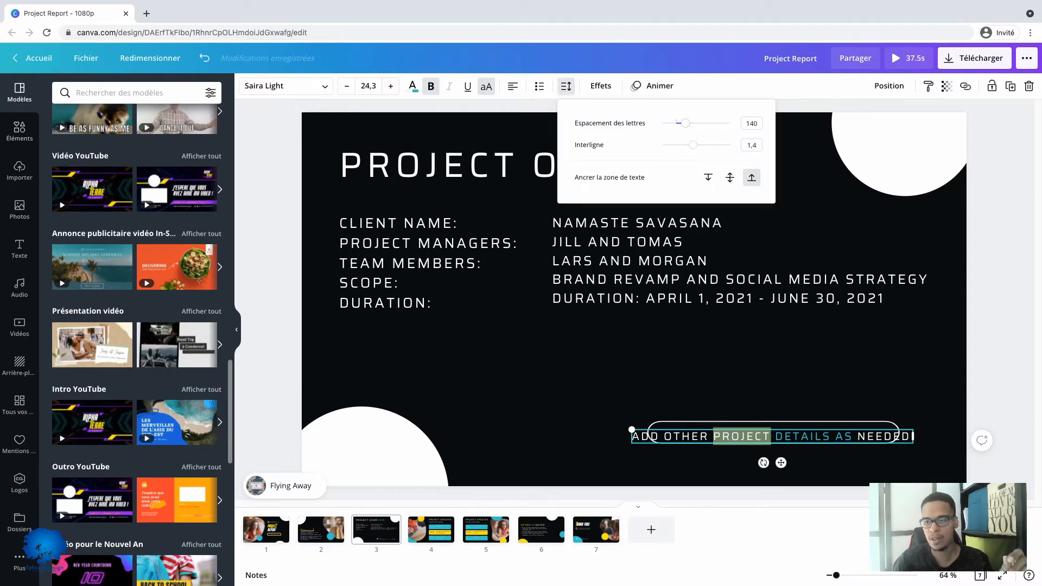
{"action": "left_click_drag", "start_coordinate": [685, 123], "coordinate": [676, 124]}
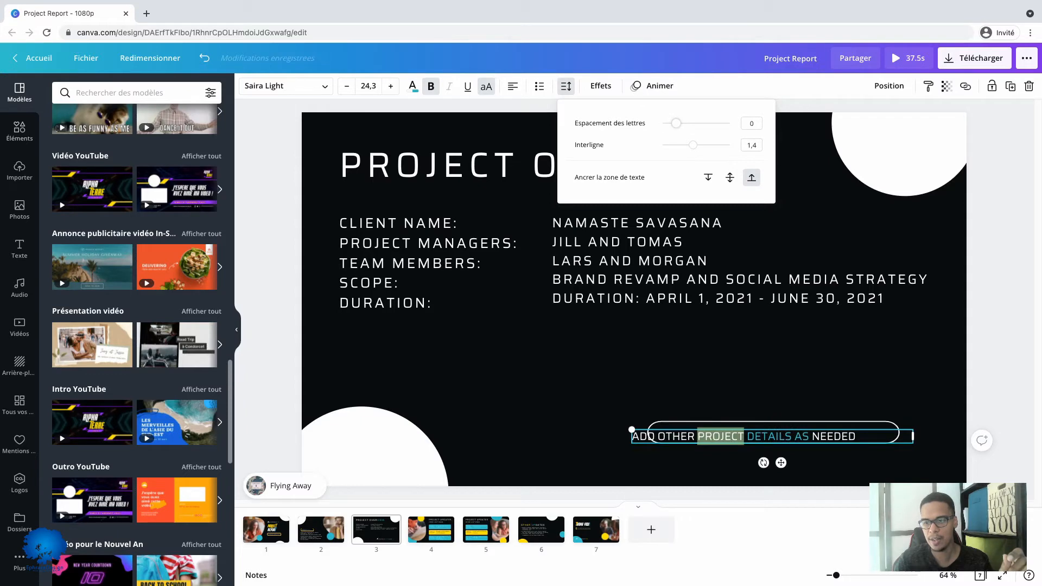
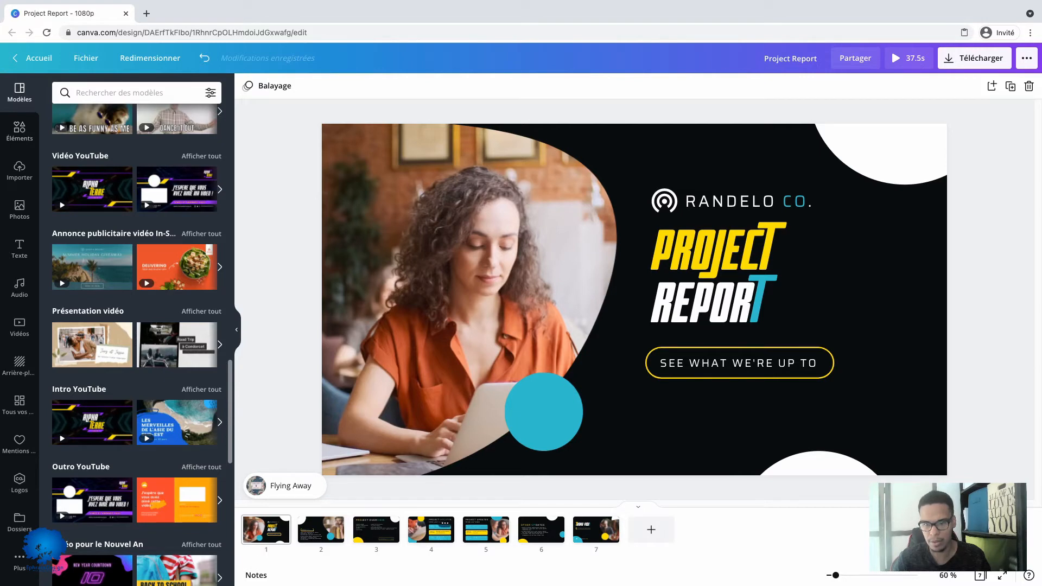
Ungroup the "PROJECT UPDATES" heading and the "FROM LAST WEEK" subheading on page 4
{"action": "left_click", "coordinate": [431, 529]}
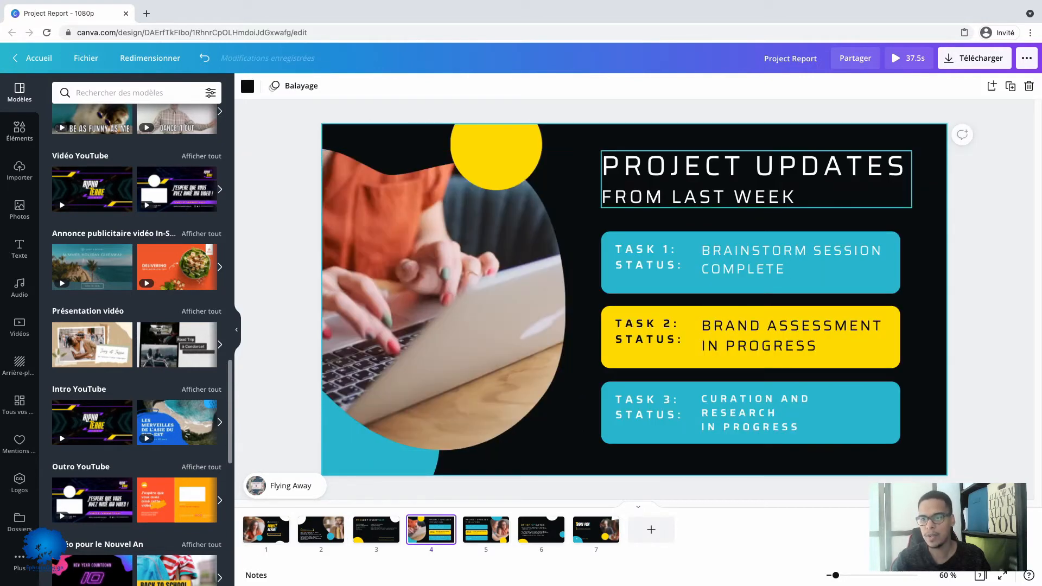
{"action": "left_click", "coordinate": [753, 166]}
{"action": "double_click", "coordinate": [752, 167]}
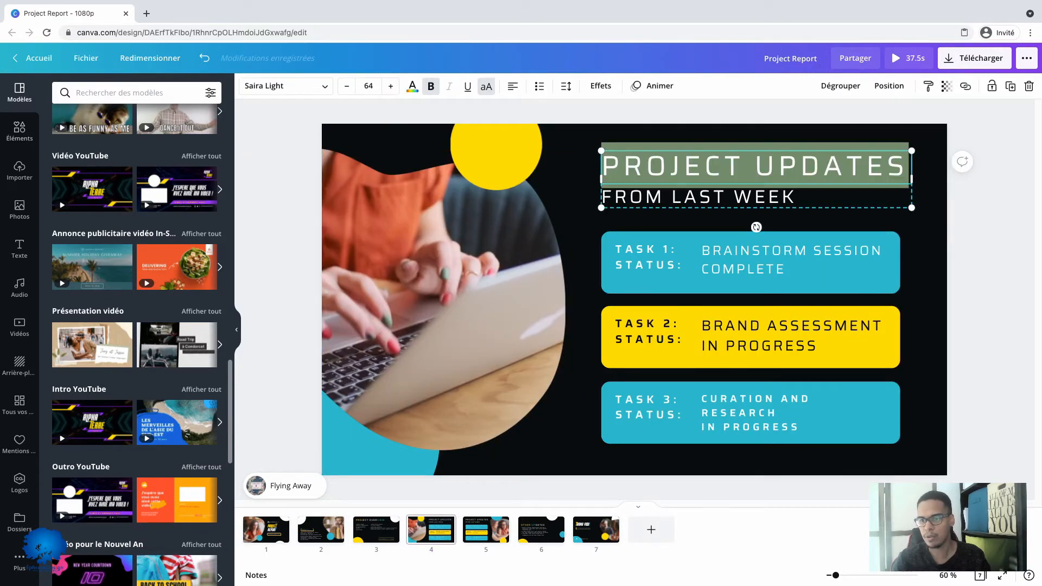
{"action": "left_click", "coordinate": [840, 85]}
{"action": "left_click", "coordinate": [847, 217]}
{"action": "left_click", "coordinate": [697, 197]}
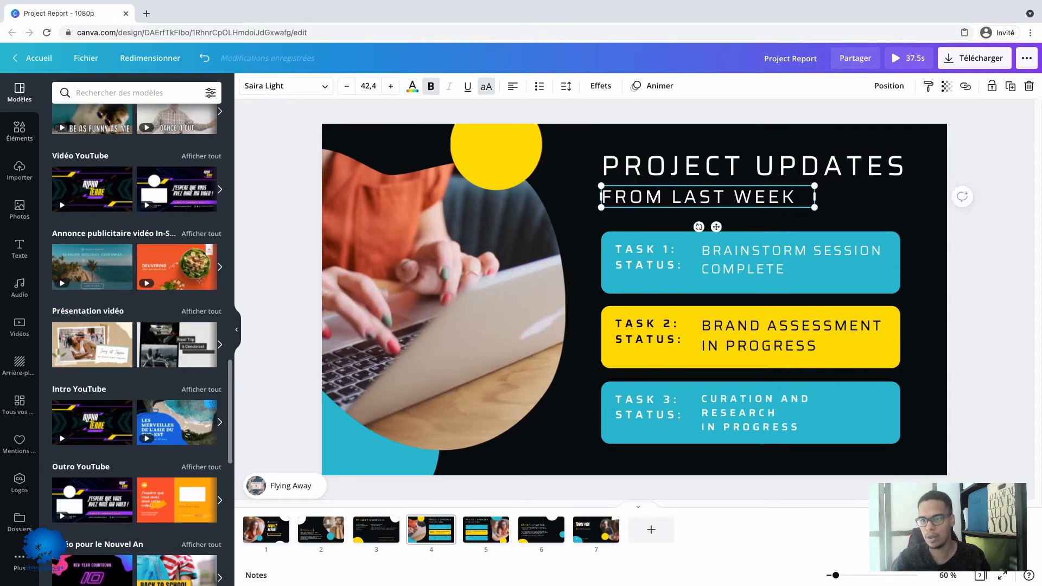
Colour the word "UPDATES" in page 4's "PROJECT UPDATES" heading with the document's turquoise
{"action": "double_click", "coordinate": [753, 166]}
{"action": "left_click_drag", "start_coordinate": [755, 166], "coordinate": [909, 166]}
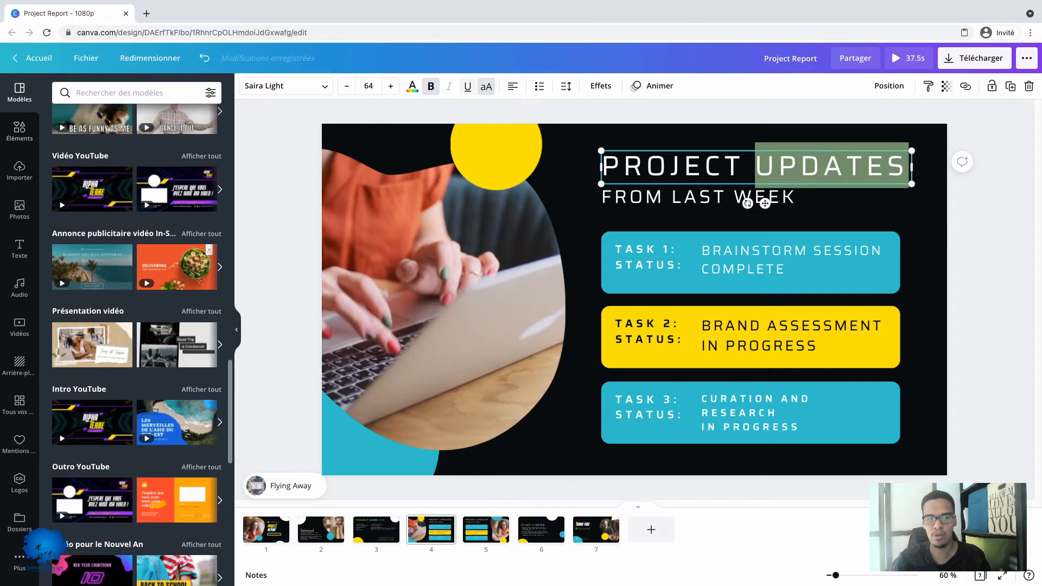
{"action": "left_click", "coordinate": [413, 86]}
{"action": "left_click", "coordinate": [92, 143]}
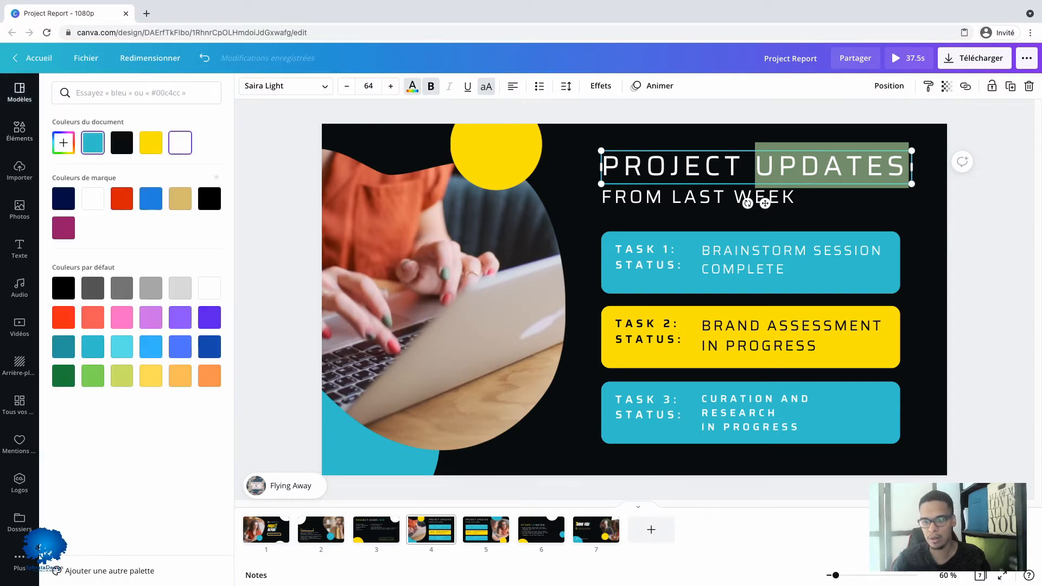
Colour the word "UPDATES" in page 5's "PROJECT UPDATES" heading with the document's yellow
{"action": "left_click", "coordinate": [486, 529]}
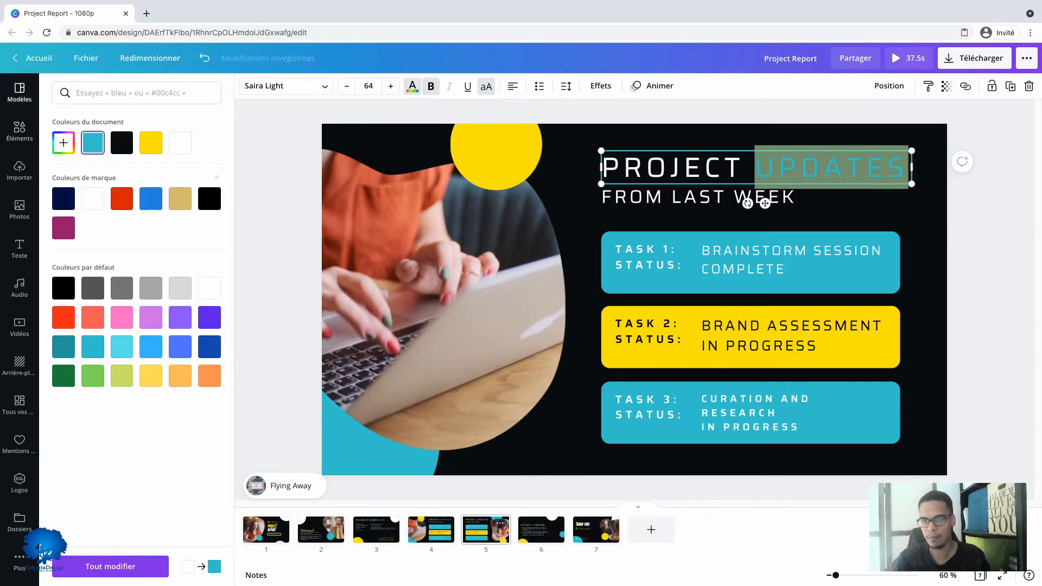
{"action": "left_click", "coordinate": [535, 168]}
{"action": "left_click", "coordinate": [535, 169]}
{"action": "left_click", "coordinate": [535, 169]}
{"action": "left_click_drag", "start_coordinate": [510, 167], "coordinate": [665, 167]}
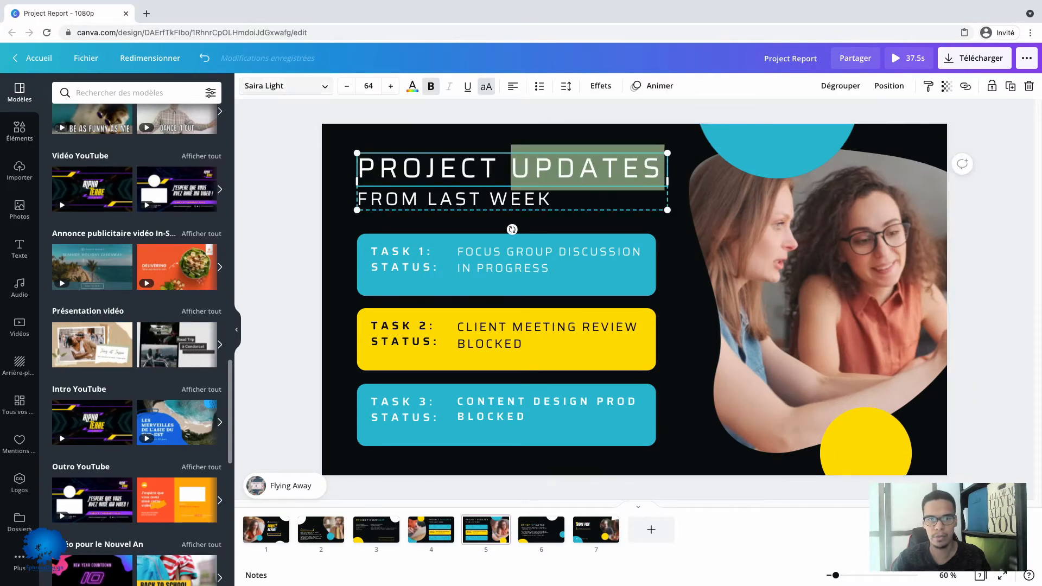
{"action": "left_click", "coordinate": [413, 86]}
{"action": "left_click", "coordinate": [146, 142]}
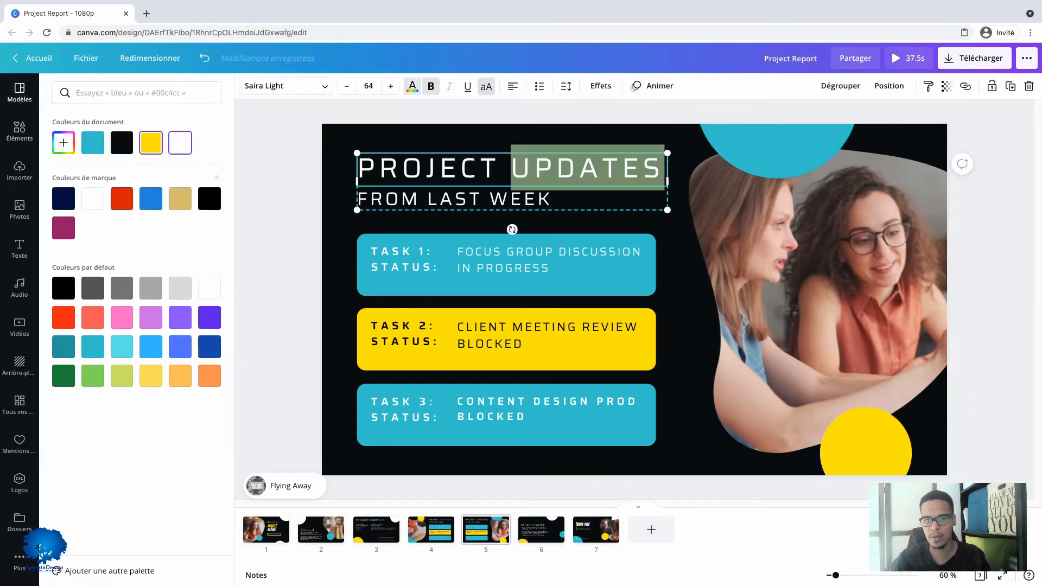
{"action": "key", "text": "Escape"}
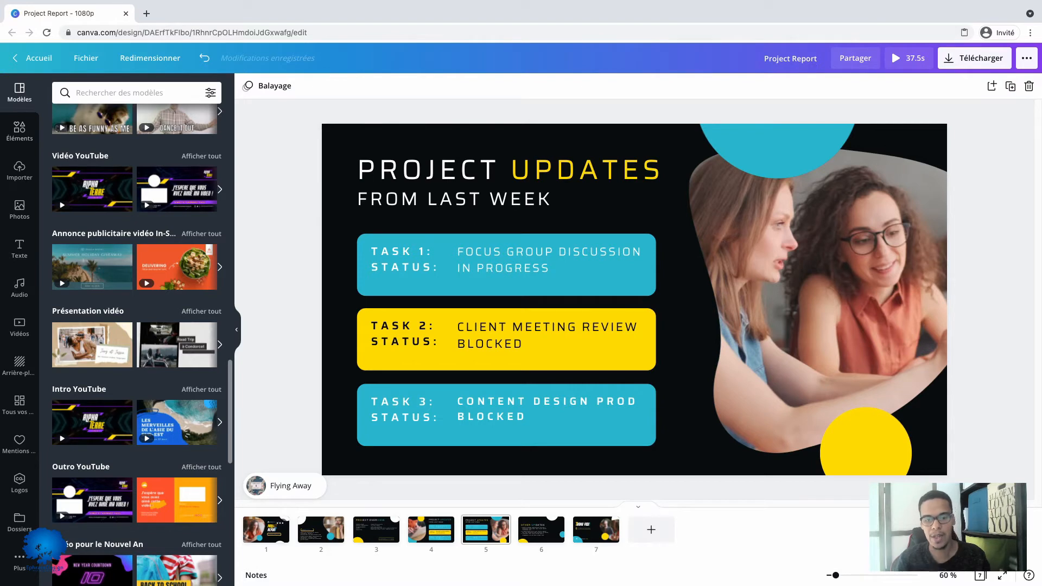
Add a blank page 8 at the end of the project report
{"action": "left_click", "coordinate": [275, 529]}
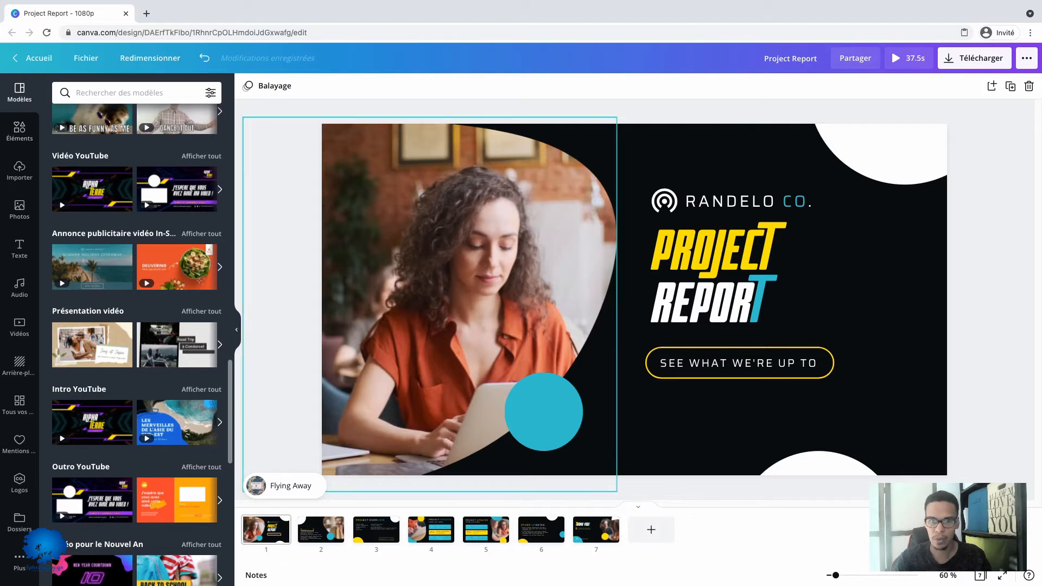
{"action": "left_click", "coordinate": [469, 299]}
{"action": "left_click", "coordinate": [890, 293]}
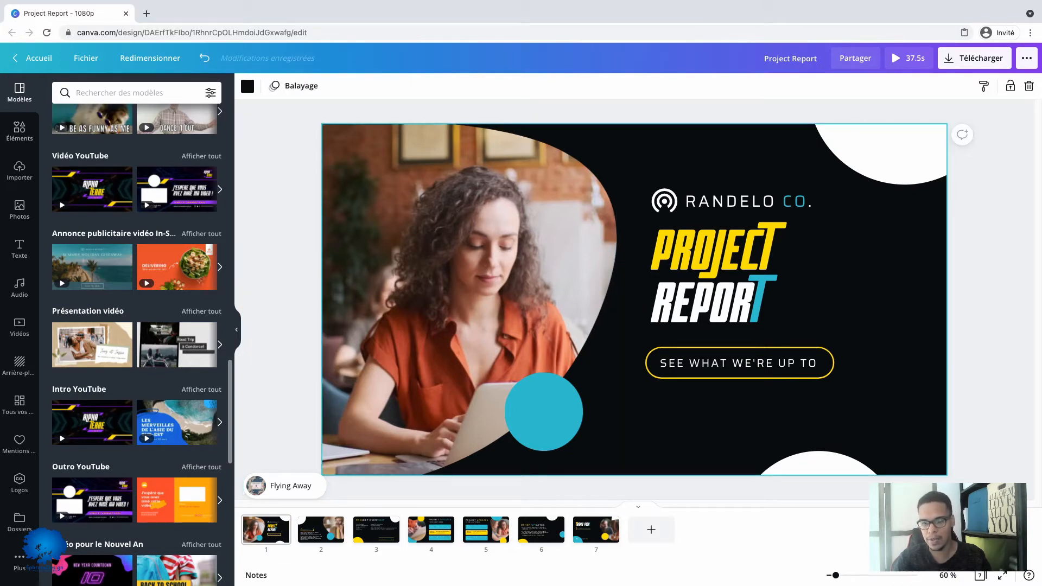
{"action": "left_click", "coordinate": [651, 529]}
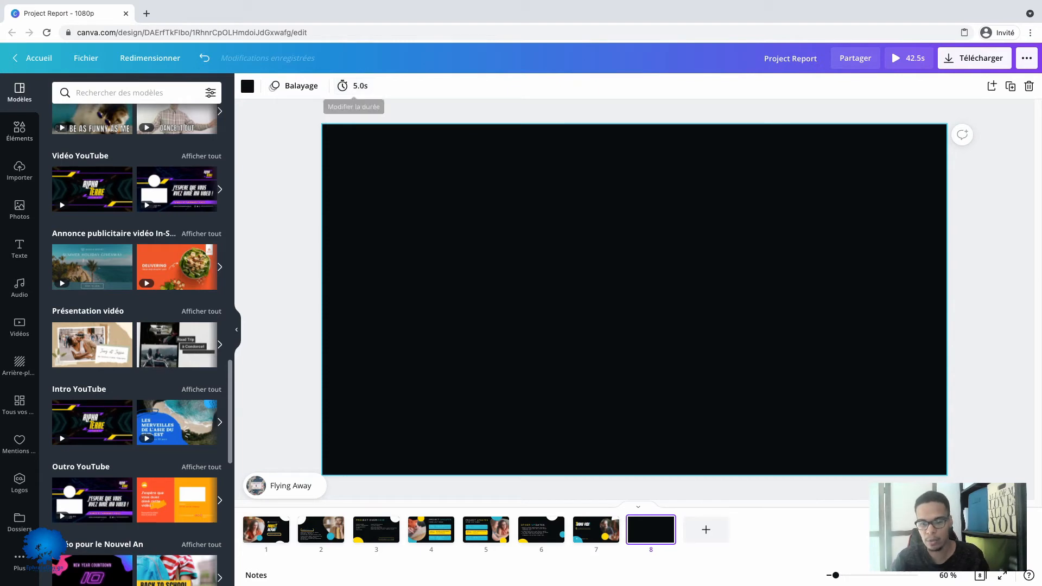
{"action": "left_click", "coordinate": [541, 529]}
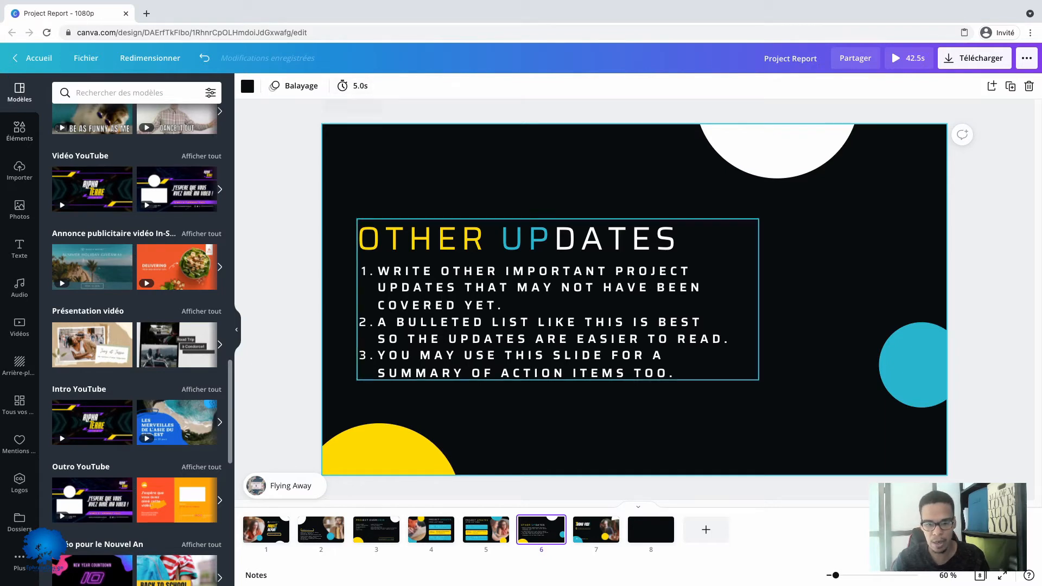
{"action": "left_click", "coordinate": [377, 529]}
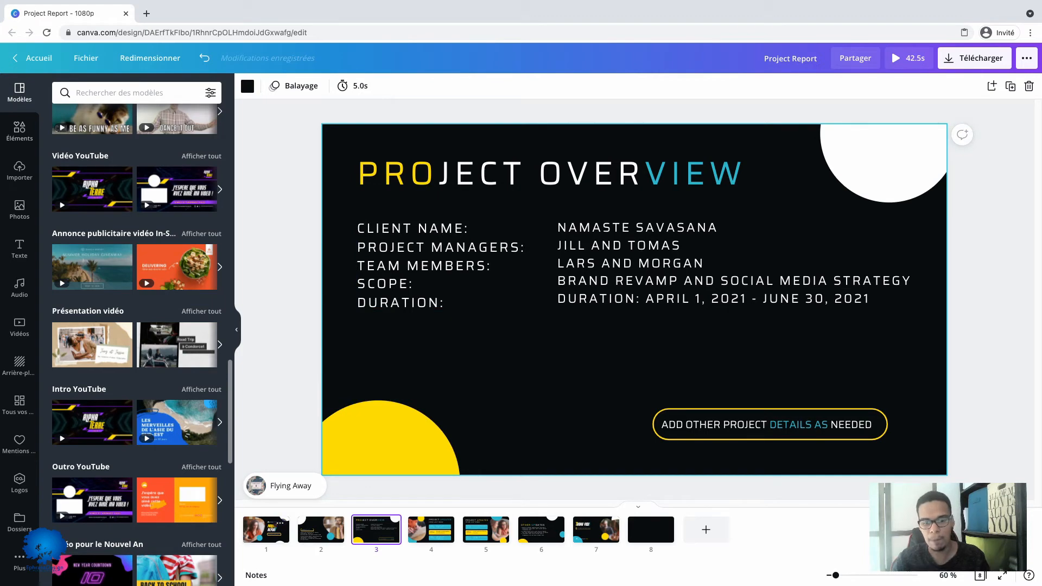
{"action": "left_click", "coordinate": [266, 529]}
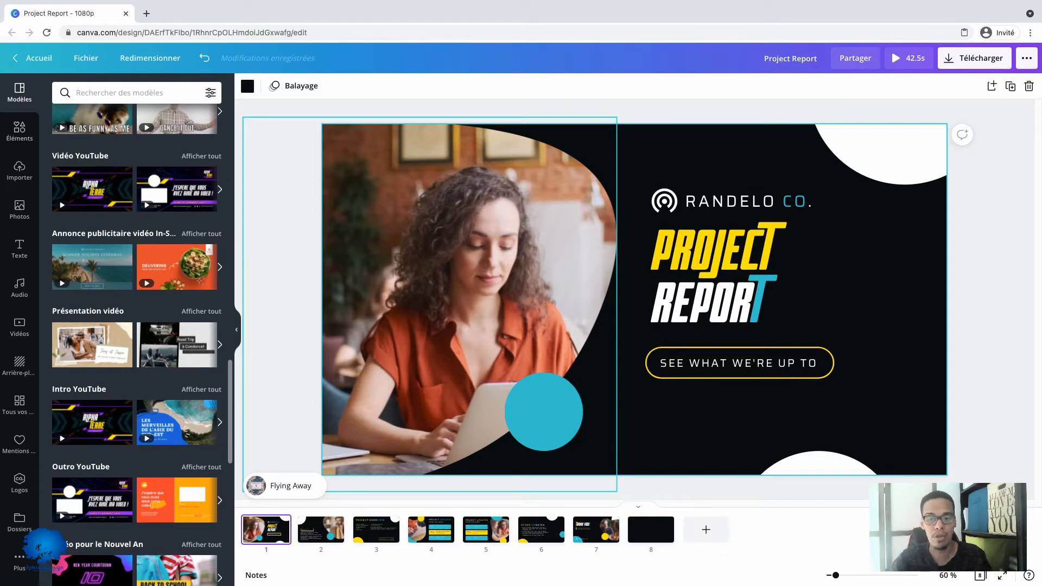
{"action": "left_click", "coordinate": [430, 304]}
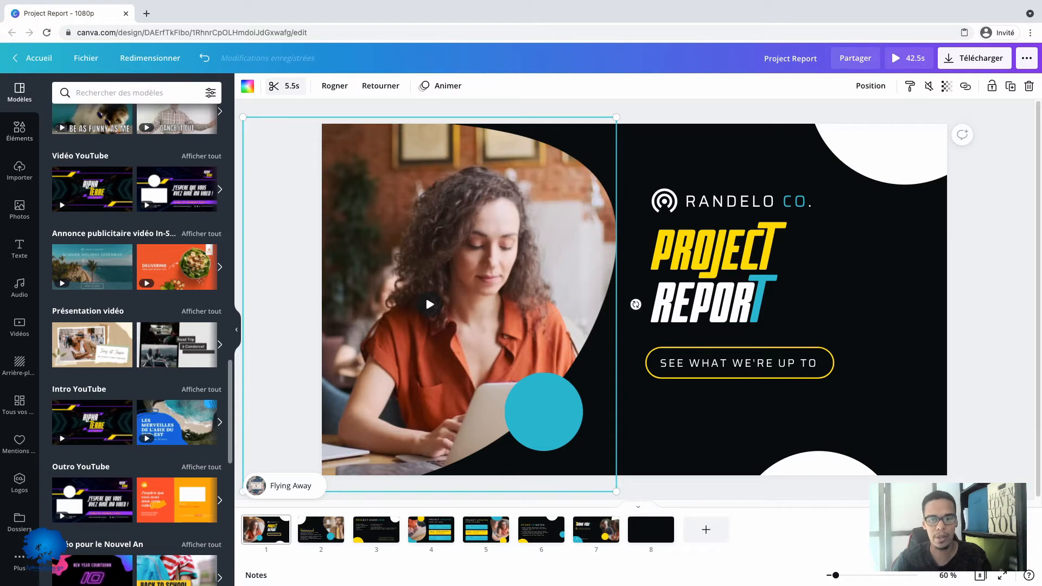
Extend the trimmed video clip on page 1 to its full 10.5 s length
{"action": "left_click", "coordinate": [294, 92]}
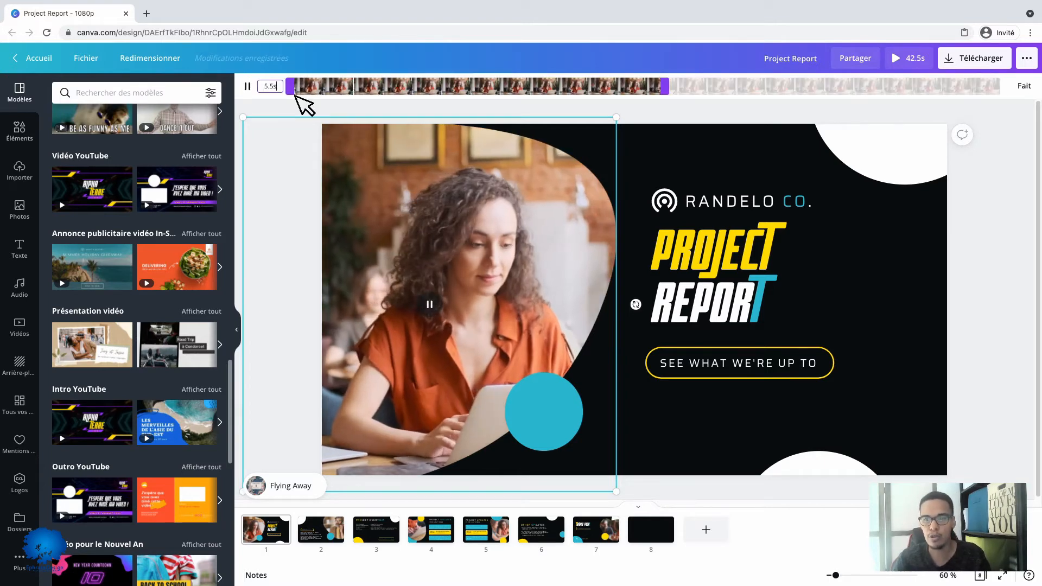
{"action": "left_click", "coordinate": [247, 86]}
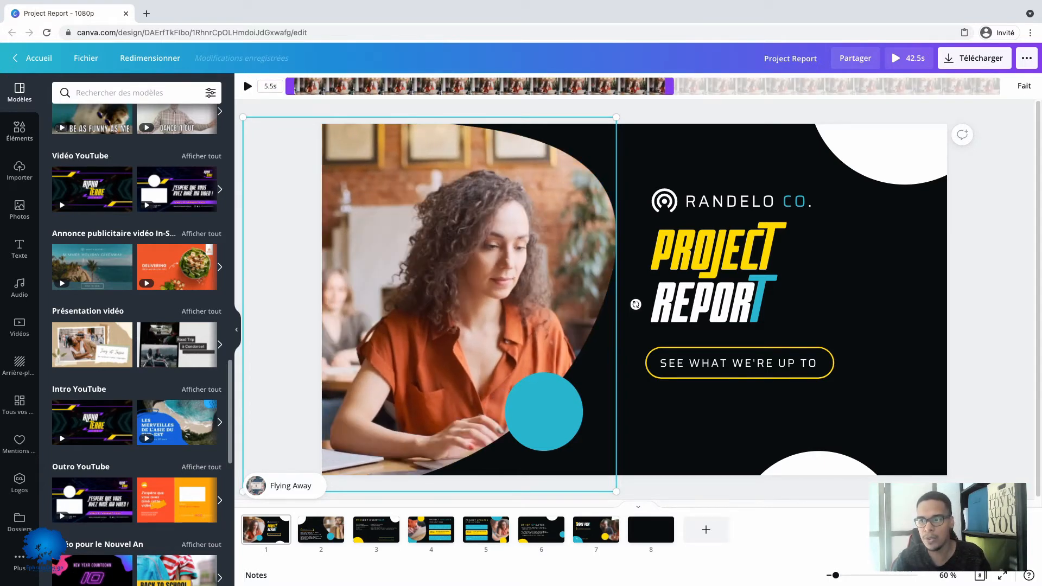
{"action": "left_click_drag", "start_coordinate": [670, 86], "coordinate": [1002, 86]}
{"action": "left_click", "coordinate": [1023, 86]}
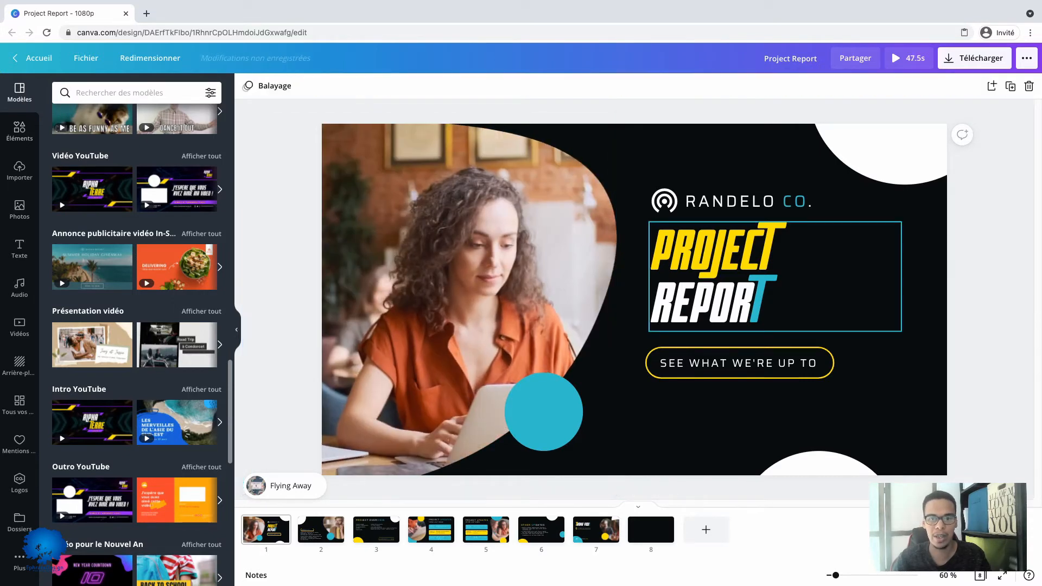
Trim the end of the page 1 video clip to a duration of 4.8 s and open page 6
{"action": "left_click", "coordinate": [608, 304]}
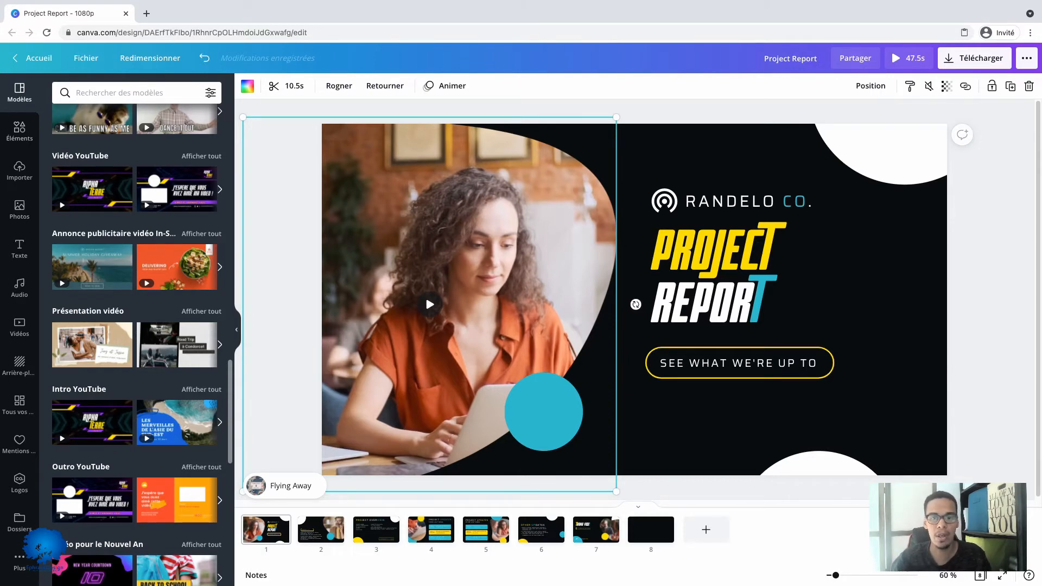
{"action": "left_click", "coordinate": [288, 86]}
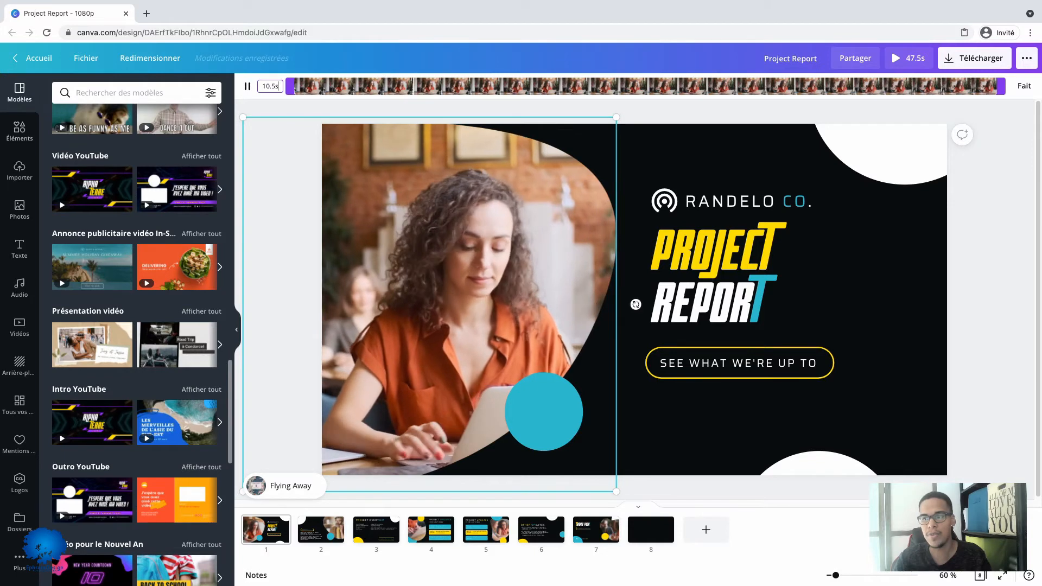
{"action": "left_click_drag", "start_coordinate": [1000, 86], "coordinate": [608, 86]}
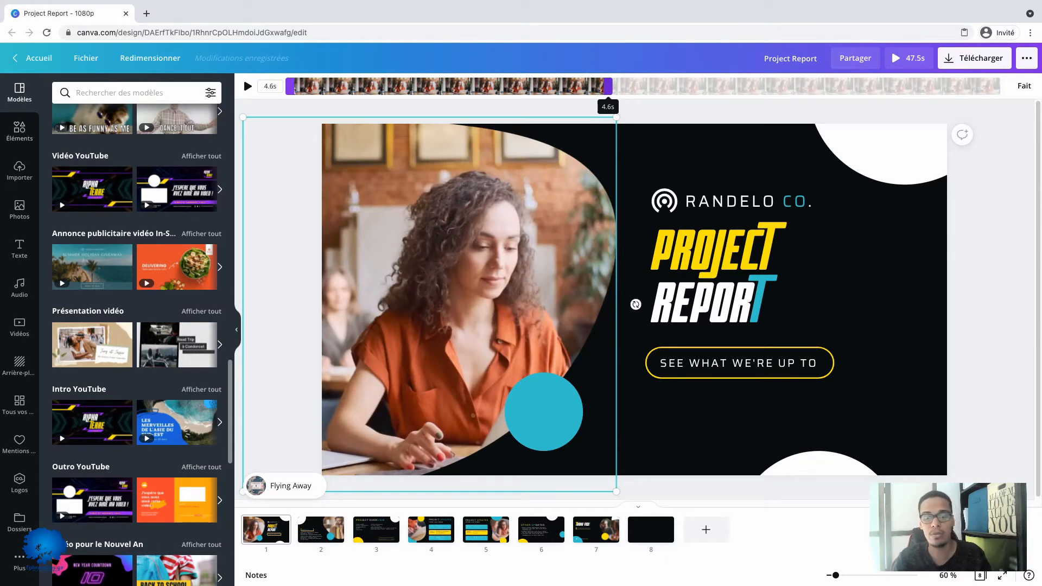
{"action": "mouse_move", "coordinate": [608, 86]}
{"action": "left_mouse_down"}
{"action": "mouse_move", "coordinate": [651, 85]}
{"action": "mouse_move", "coordinate": [562, 86]}
{"action": "mouse_move", "coordinate": [622, 86]}
{"action": "left_mouse_up"}
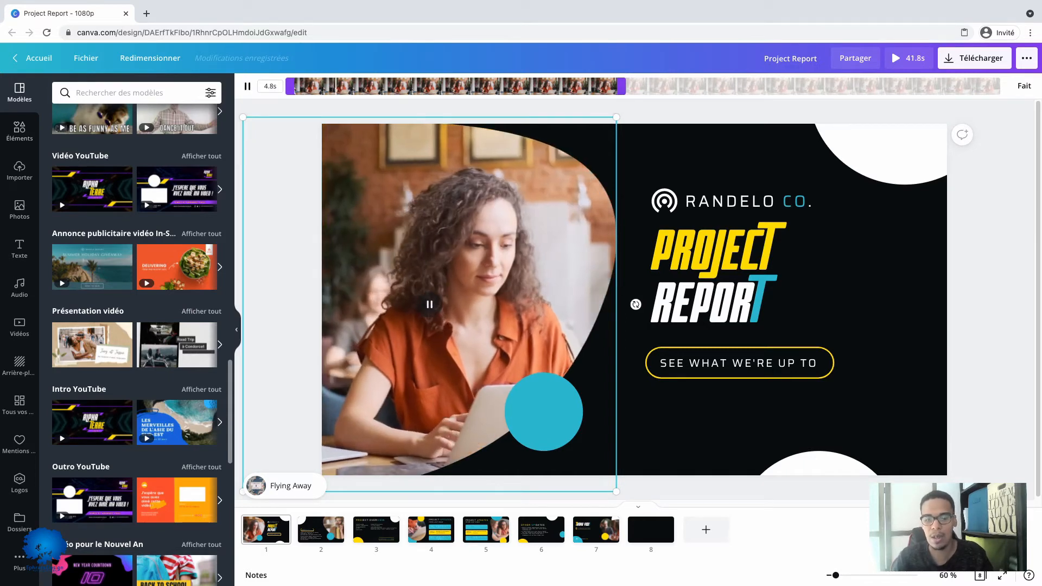
{"action": "left_click", "coordinate": [542, 529]}
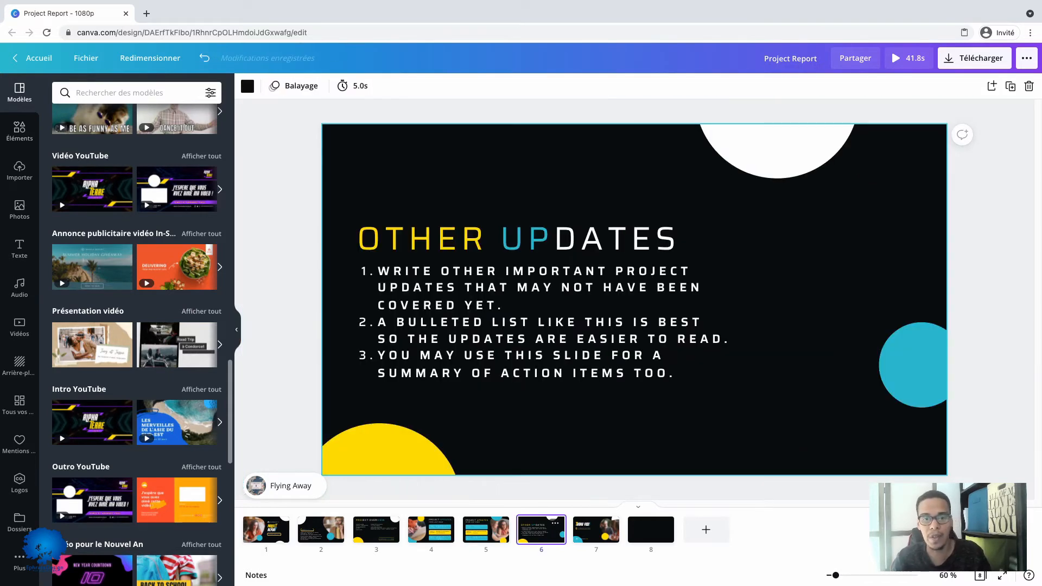
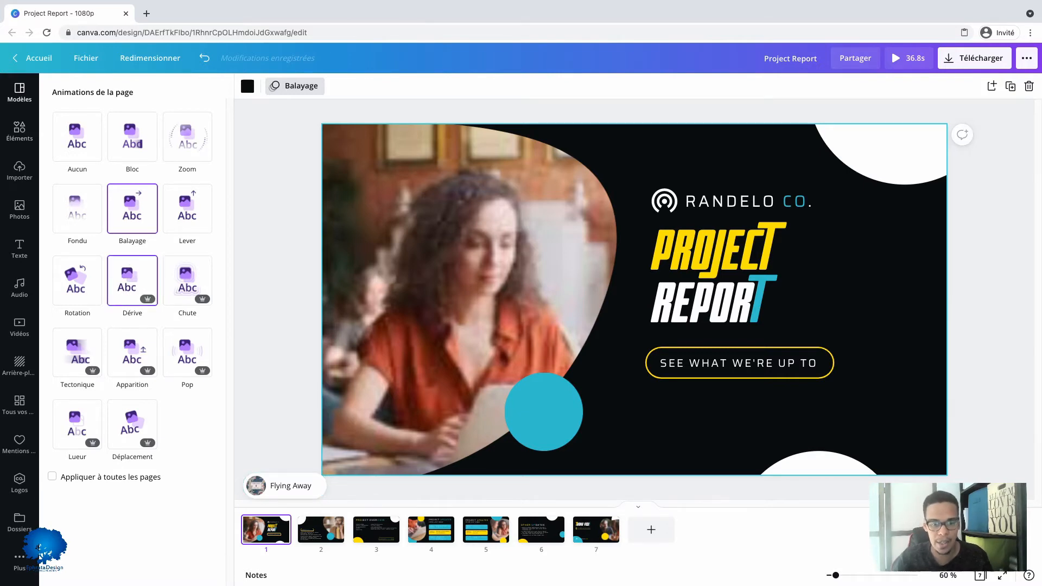
Try the Dérive page animation on all pages and check it on pages 2 and 3
{"action": "left_click", "coordinate": [132, 281]}
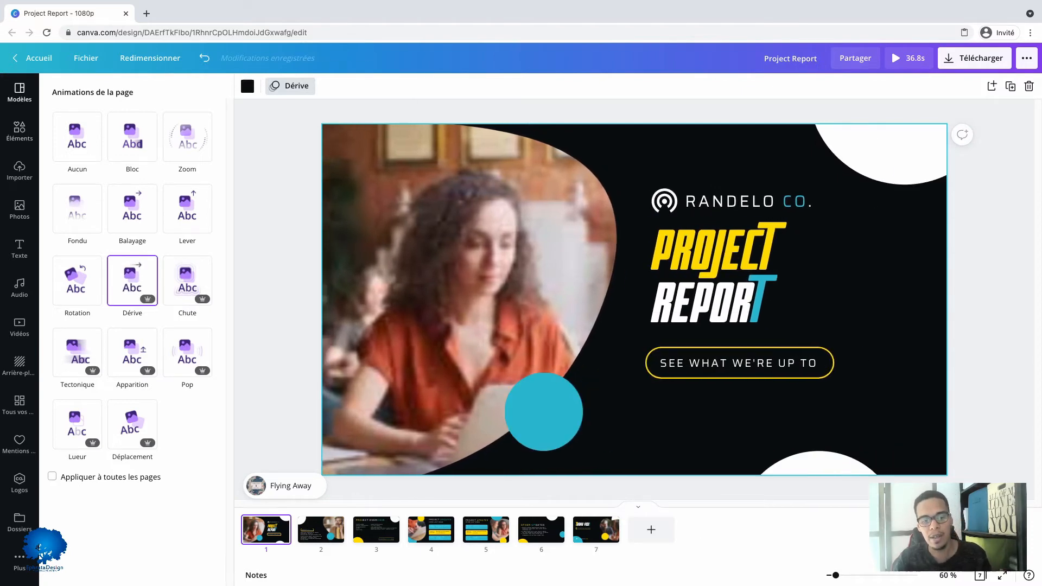
{"action": "left_click", "coordinate": [53, 476]}
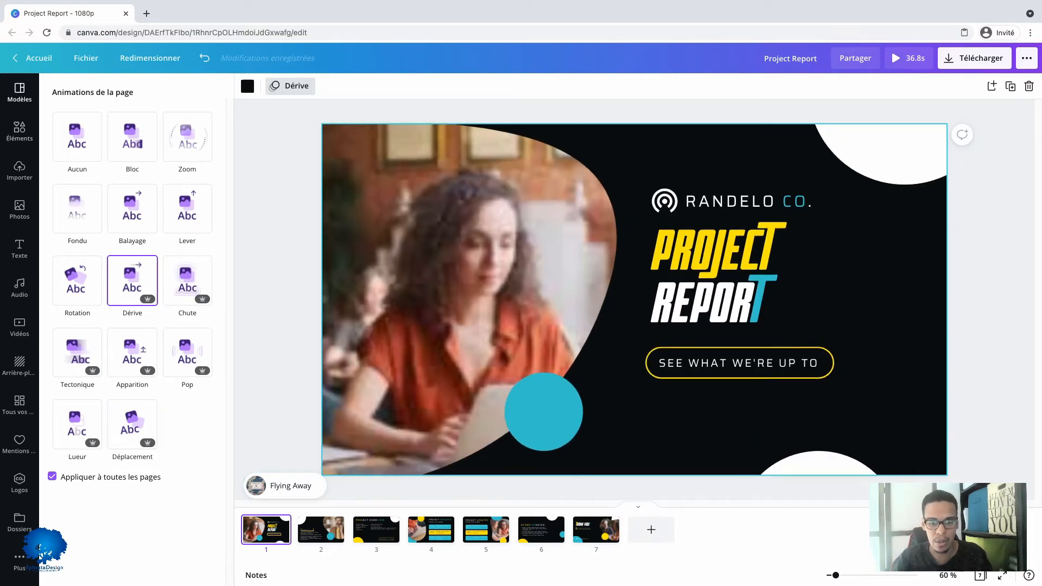
{"action": "left_click", "coordinate": [321, 530]}
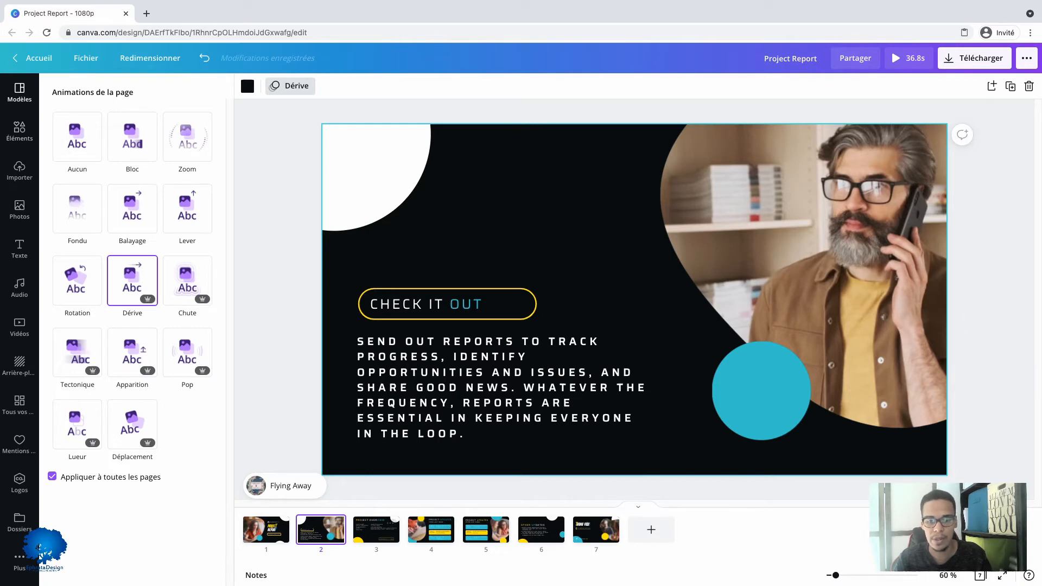
{"action": "left_click", "coordinate": [376, 529]}
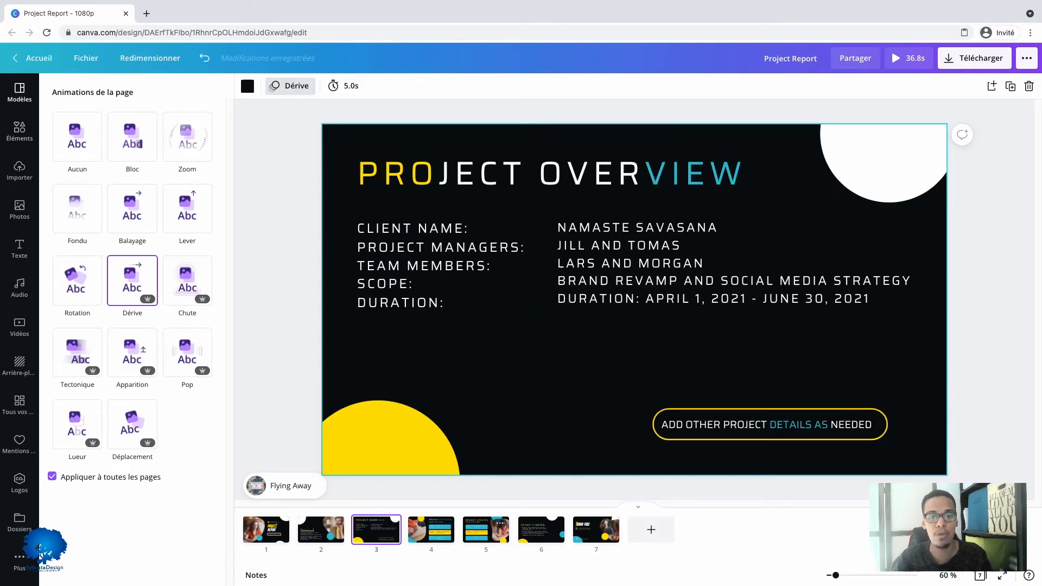
Apply the Balayage page animation to all pages from page 1 and check it on pages 2 to 6
{"action": "left_click", "coordinate": [266, 529]}
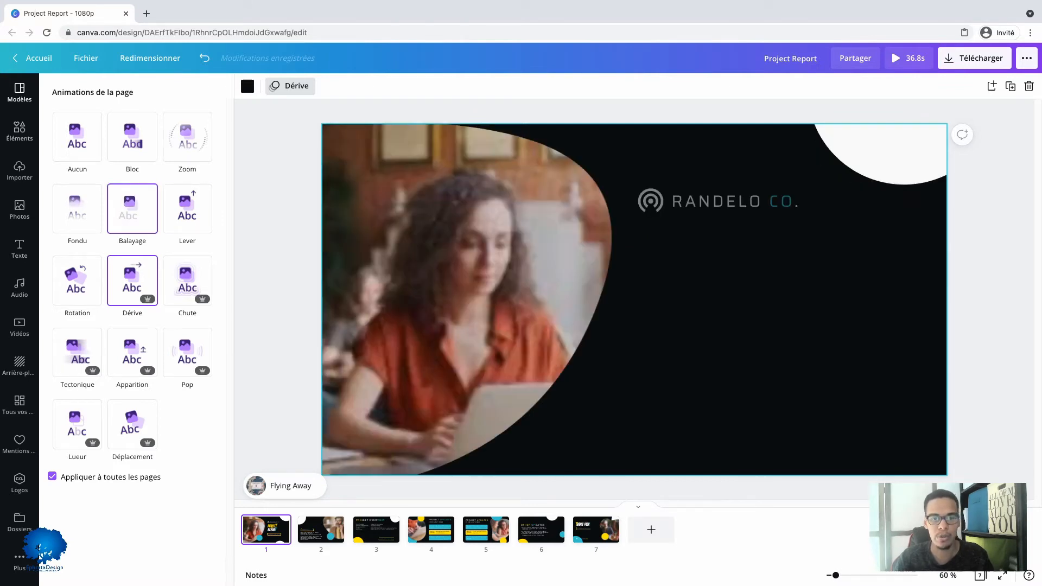
{"action": "left_click", "coordinate": [132, 209]}
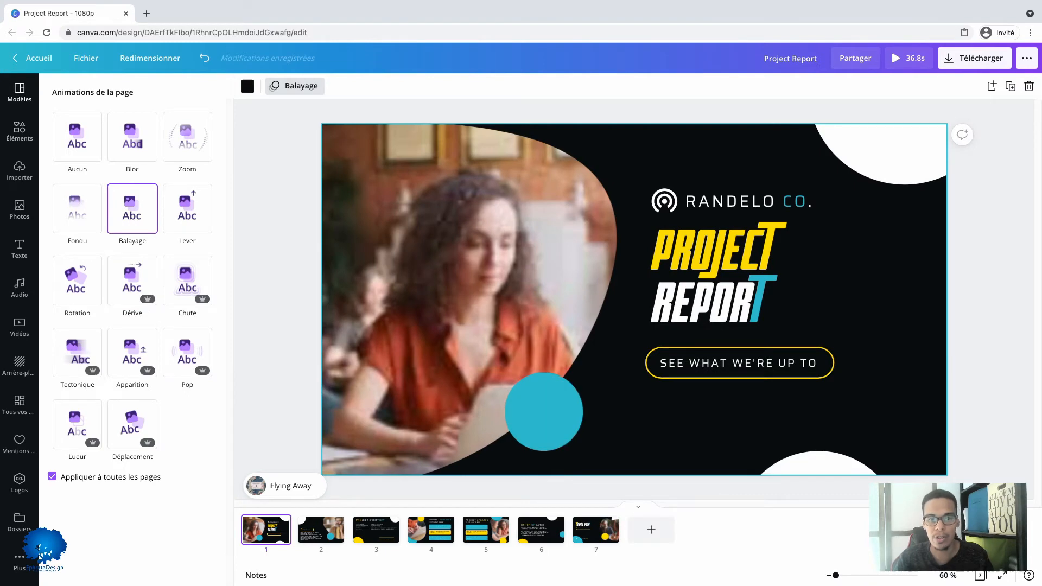
{"action": "left_click", "coordinate": [321, 529]}
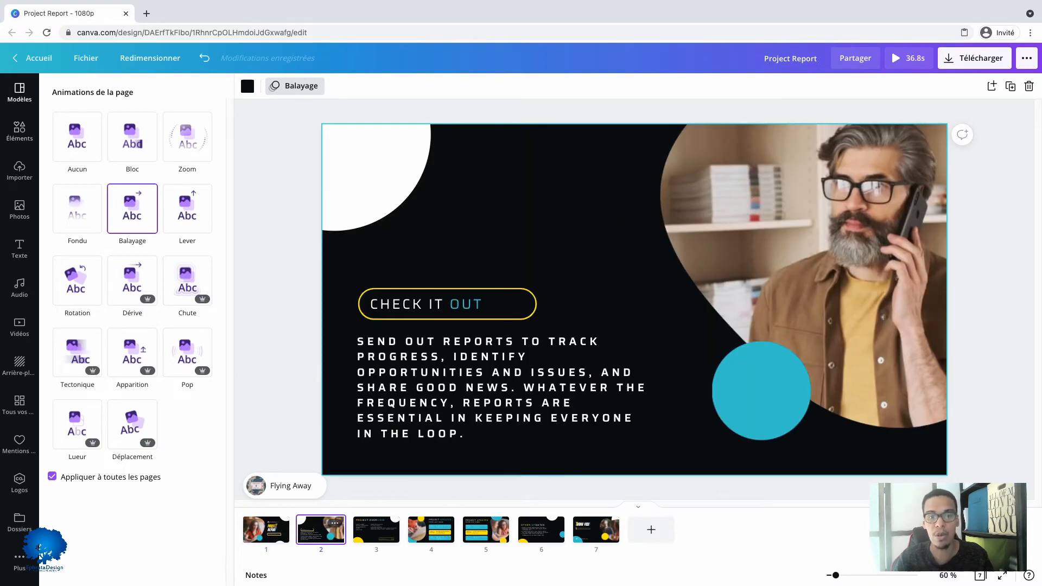
{"action": "left_click", "coordinate": [376, 530]}
{"action": "left_click", "coordinate": [431, 530]}
{"action": "left_click", "coordinate": [486, 530]}
{"action": "left_click", "coordinate": [541, 530]}
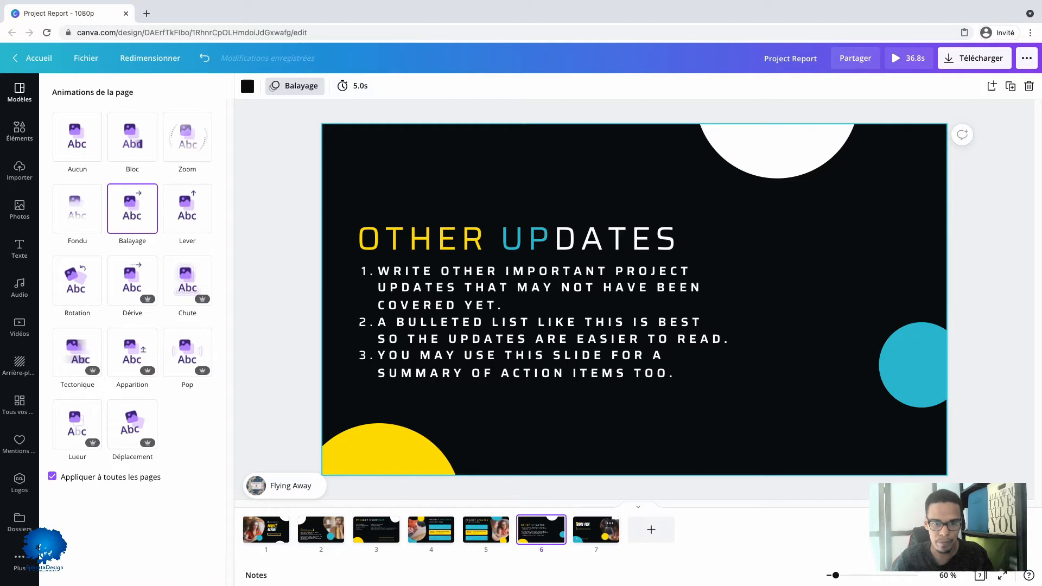
{"action": "key", "text": "Escape"}
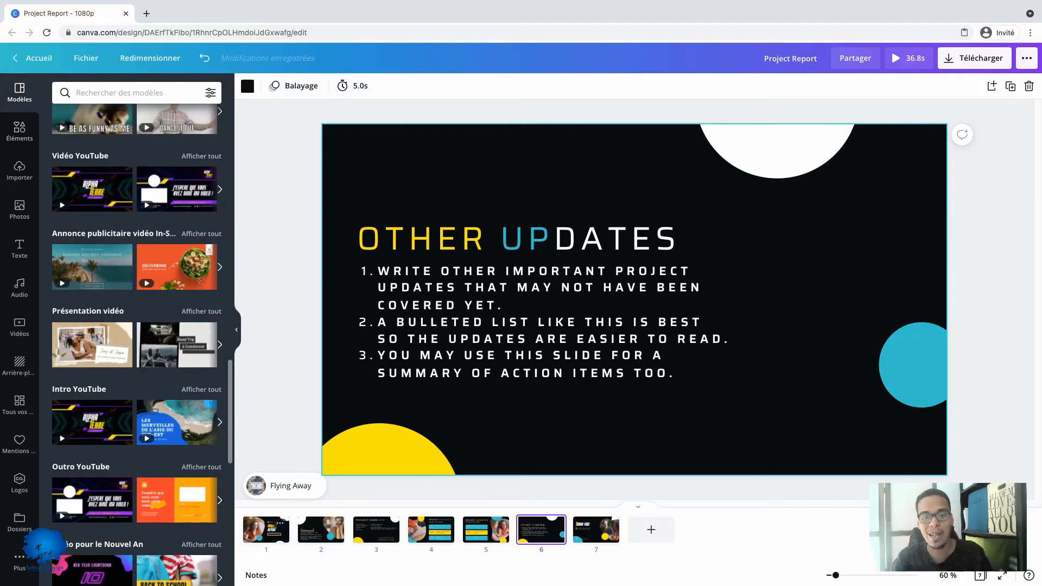
Apply the Explosion text animation to the "PROJECT REPORT" title on page 1
{"action": "left_click", "coordinate": [266, 530]}
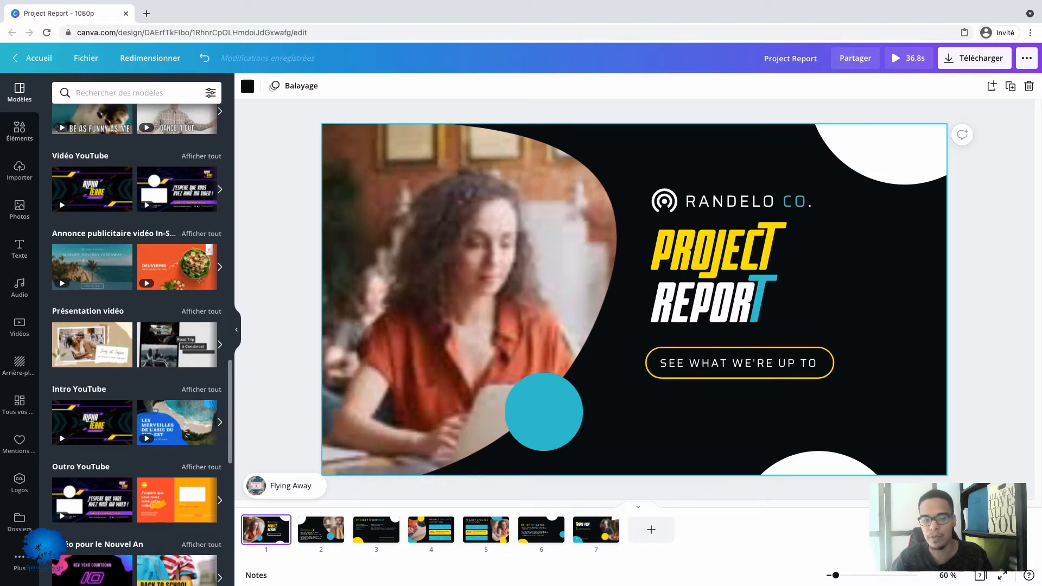
{"action": "left_click", "coordinate": [717, 272]}
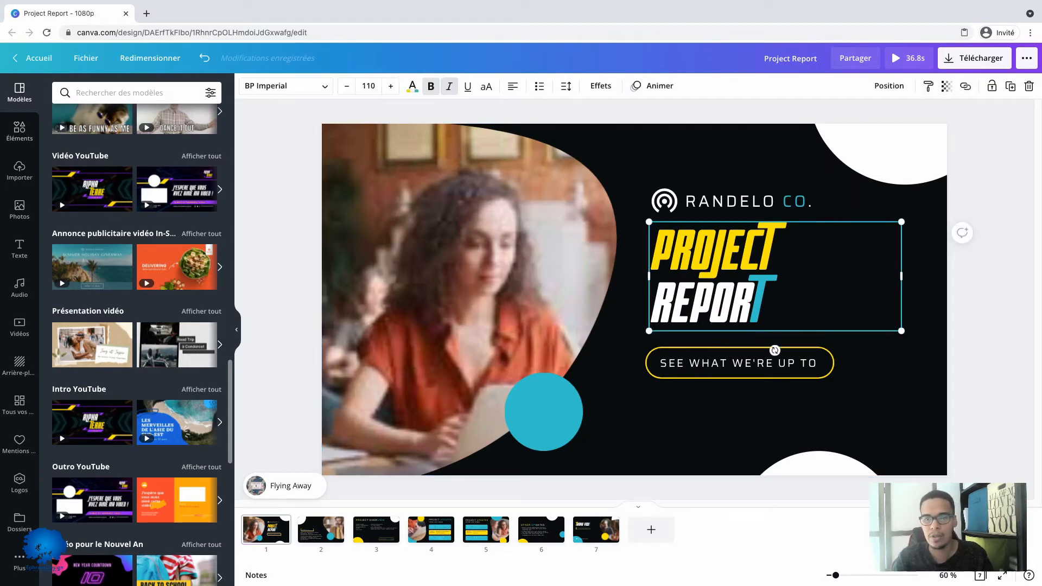
{"action": "left_click", "coordinate": [654, 86]}
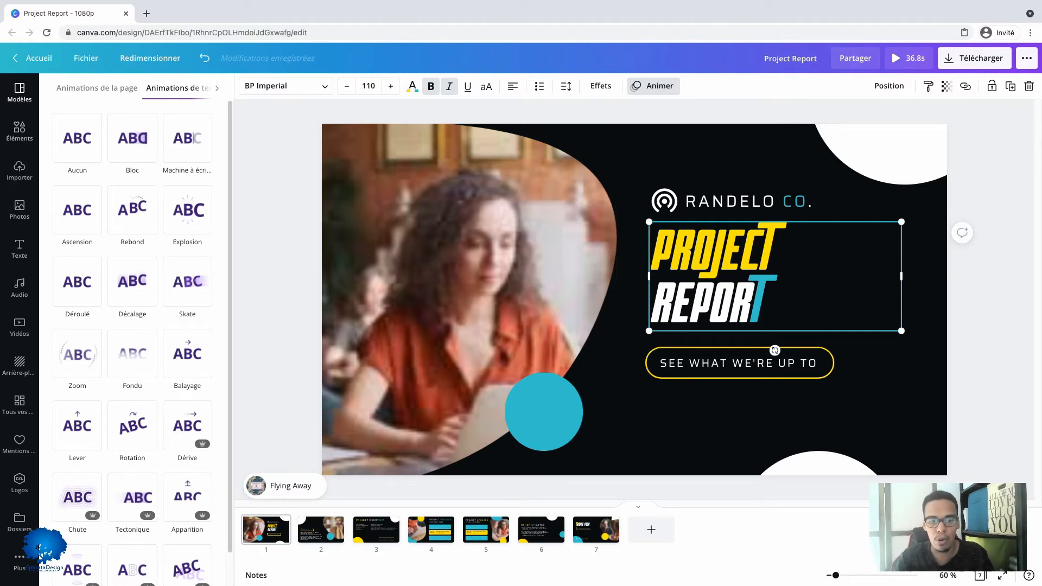
{"action": "mouse_move", "coordinate": [186, 425]}
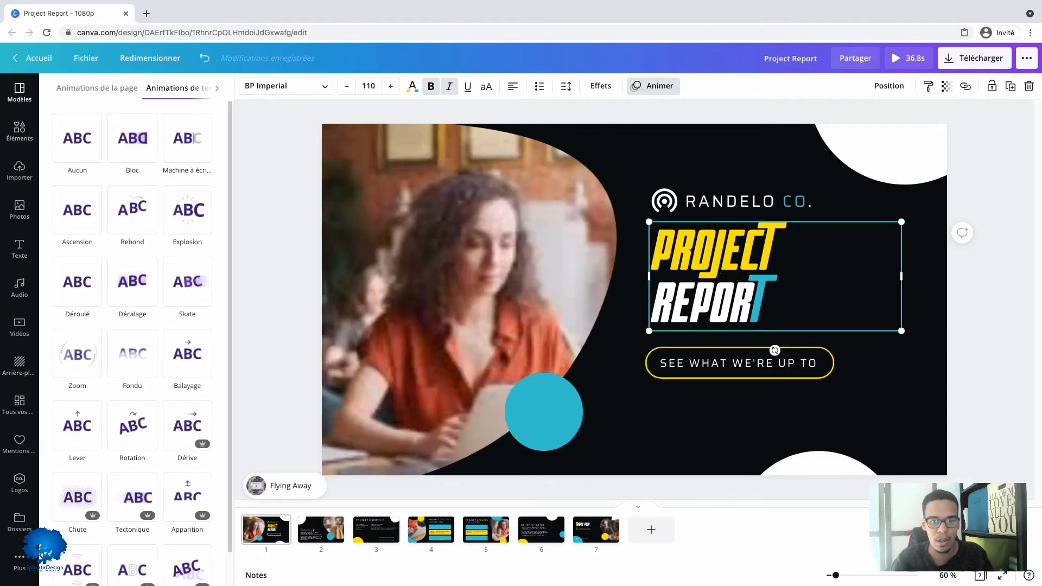
{"action": "left_click", "coordinate": [187, 211]}
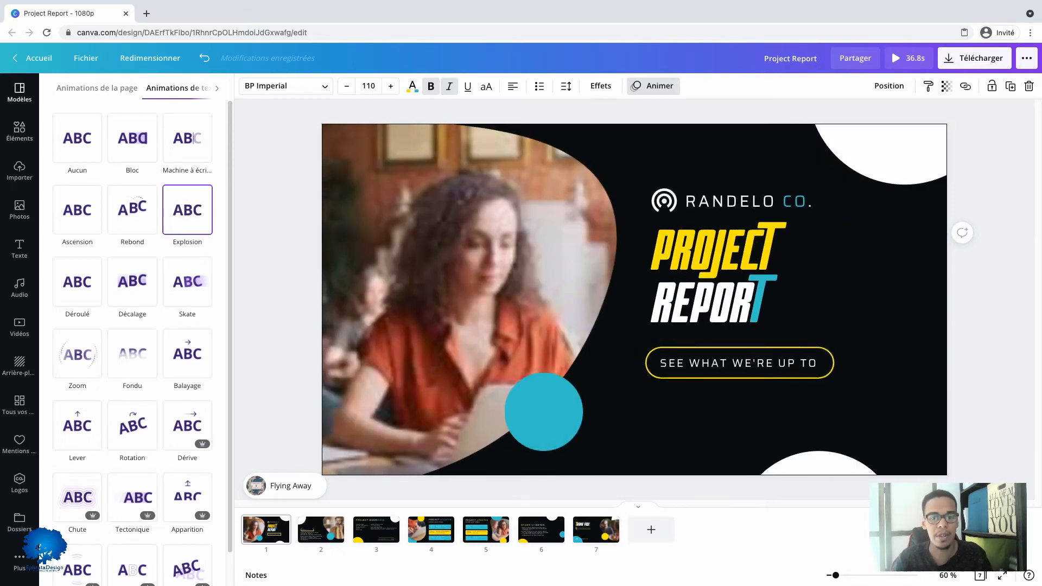
{"action": "left_click", "coordinate": [187, 210]}
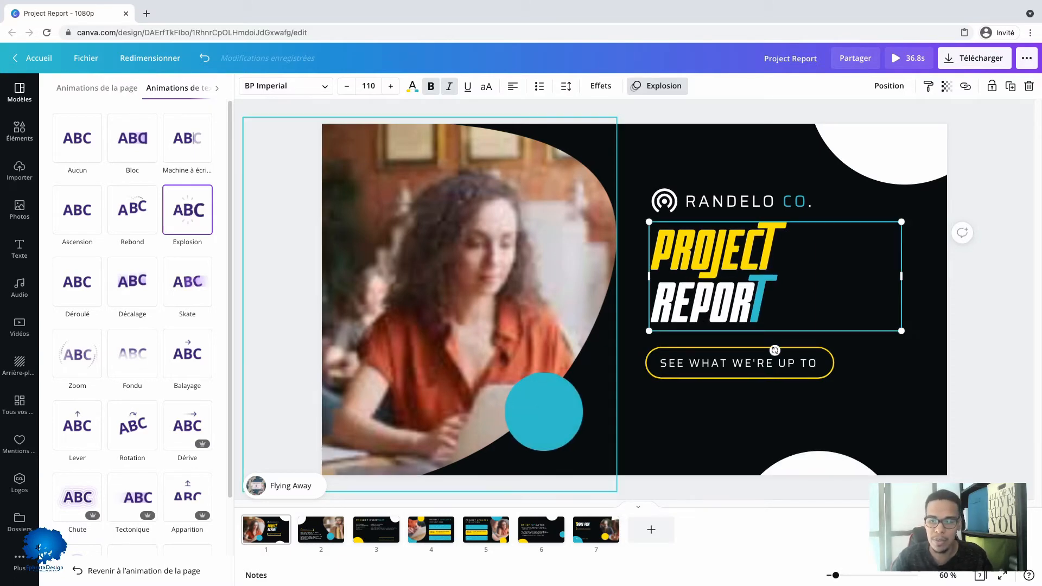
Apply the Machine à écrire text animation to "SEE WHAT WE'RE UP TO" on page 1 and "CHECK IT OUT" on page 2
{"action": "left_click", "coordinate": [660, 359]}
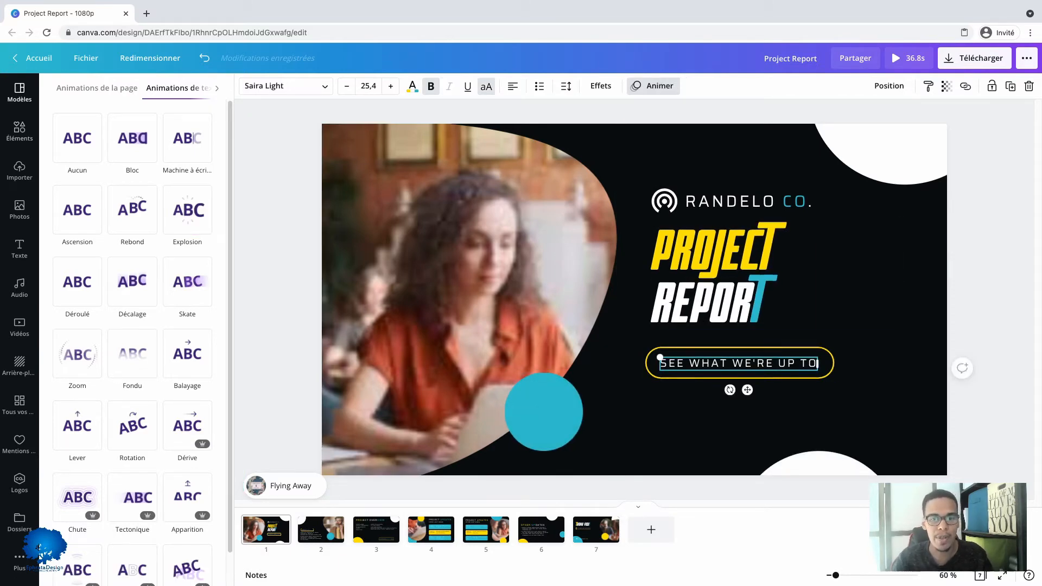
{"action": "left_click", "coordinate": [179, 138]}
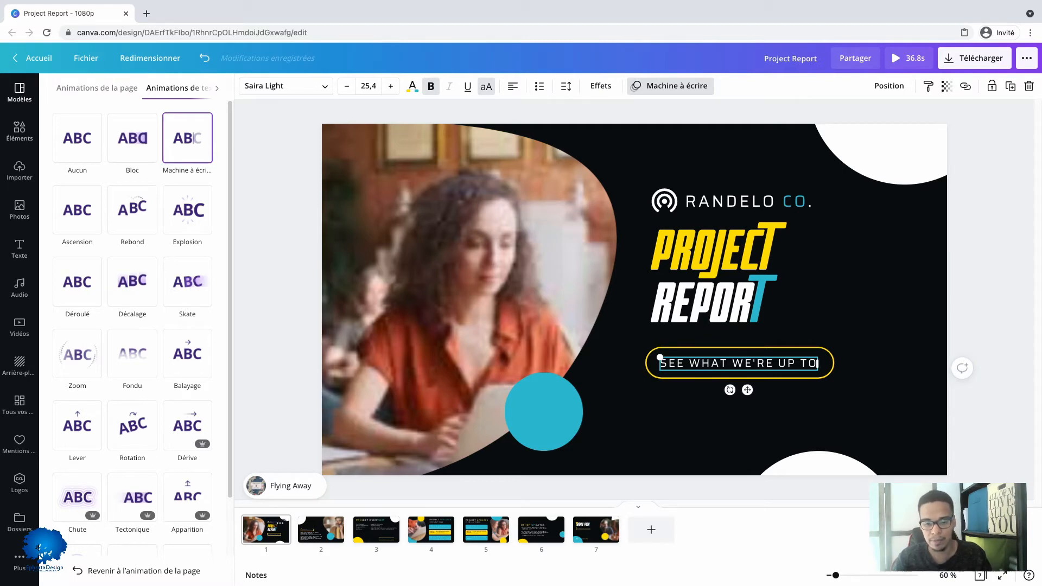
{"action": "left_click", "coordinate": [321, 529]}
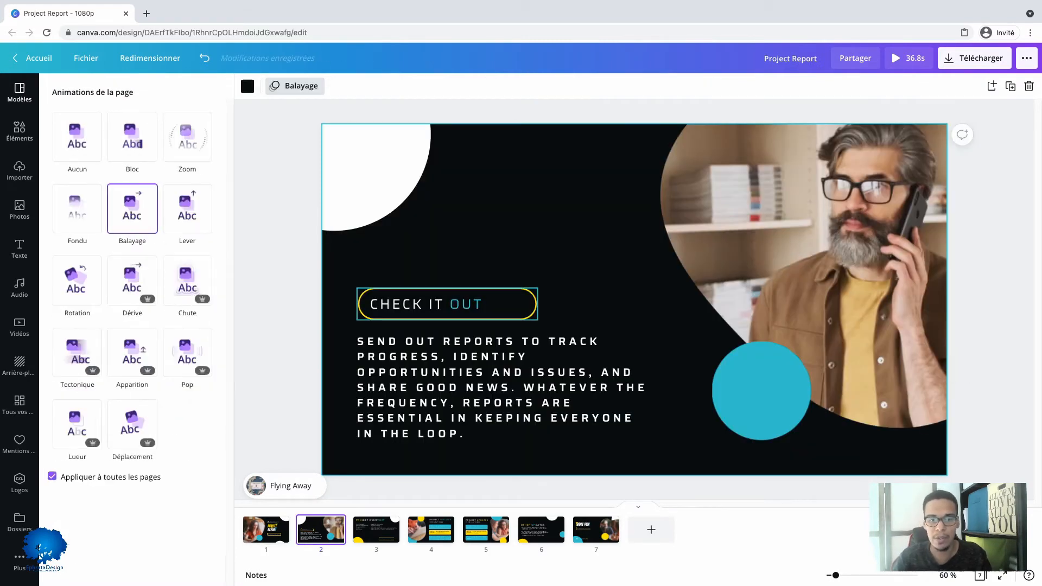
{"action": "left_click", "coordinate": [516, 303]}
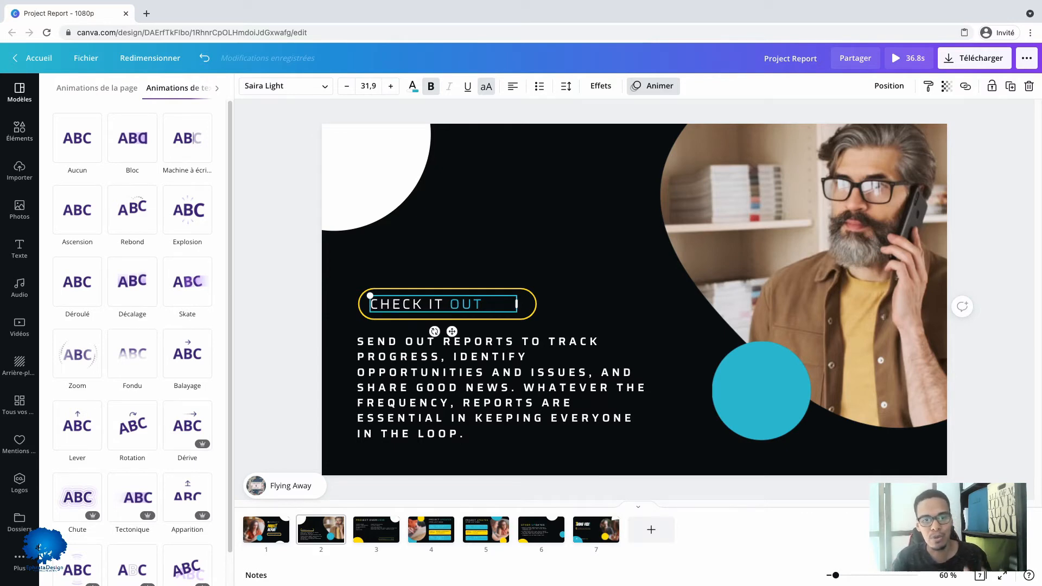
{"action": "left_click", "coordinate": [187, 138]}
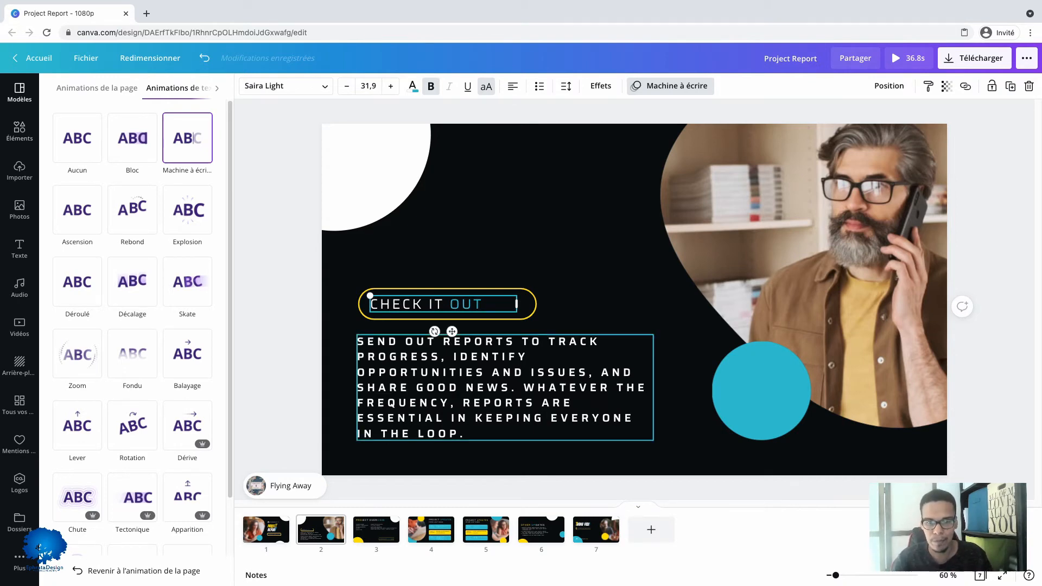
Apply the Explosion text animation to the "PROJECT OVERVIEW" title on page 3
{"action": "left_click", "coordinate": [376, 529]}
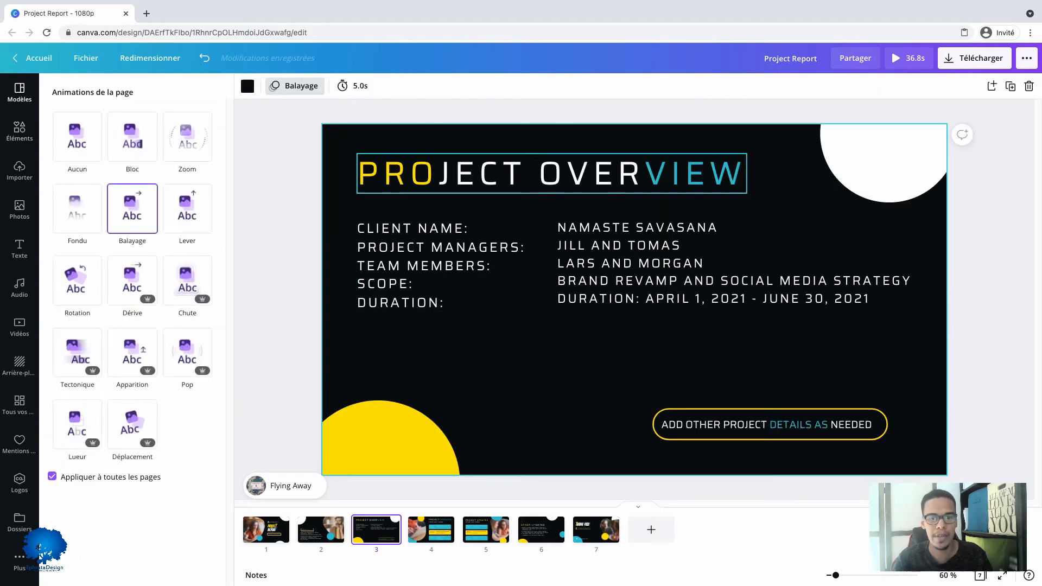
{"action": "left_click", "coordinate": [552, 173]}
{"action": "left_click", "coordinate": [187, 210]}
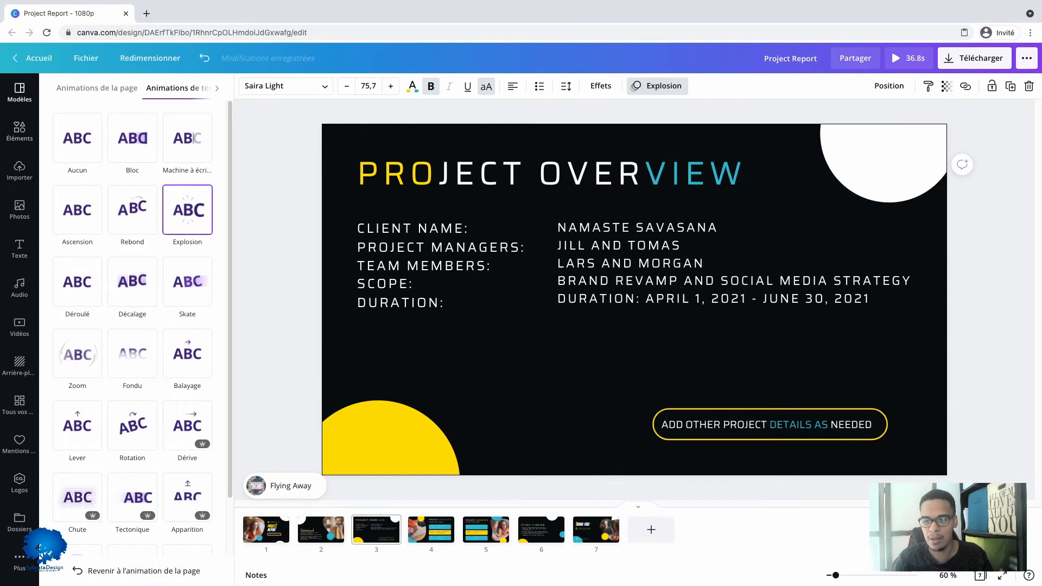
Apply the Machine à écrire text animation to the "ADD OTHER PROJECT DETAILS AS NEEDED" text on page 3
{"action": "left_click", "coordinate": [879, 424]}
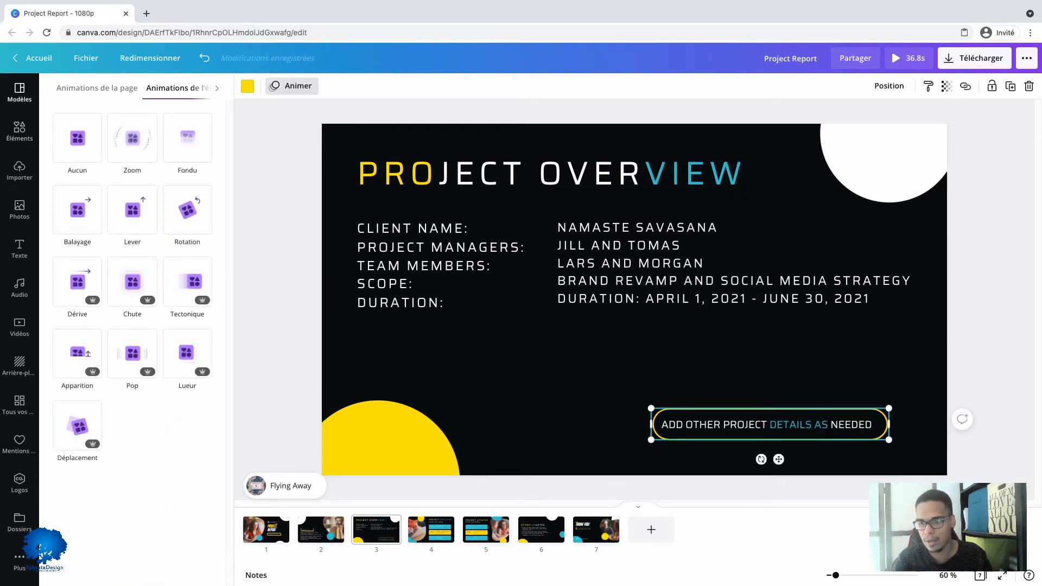
{"action": "left_click", "coordinate": [766, 424]}
{"action": "left_click", "coordinate": [766, 424]}
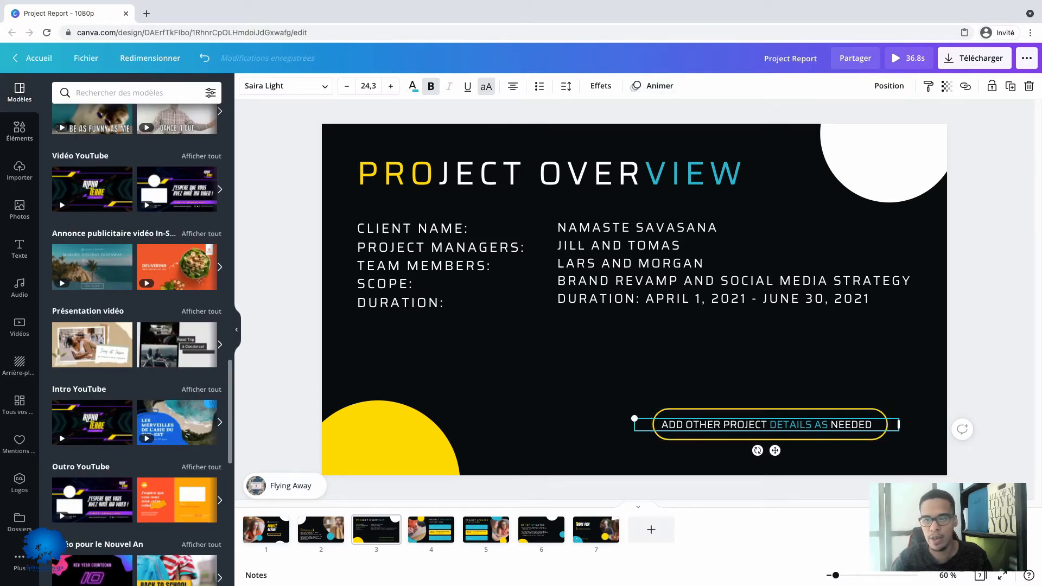
{"action": "left_click", "coordinate": [654, 86]}
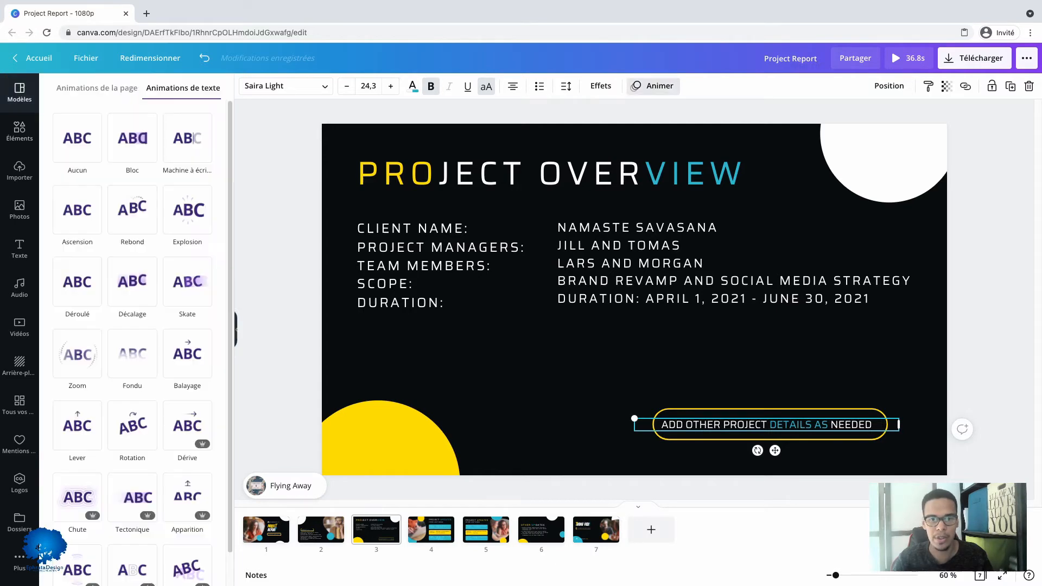
{"action": "left_click", "coordinate": [187, 138]}
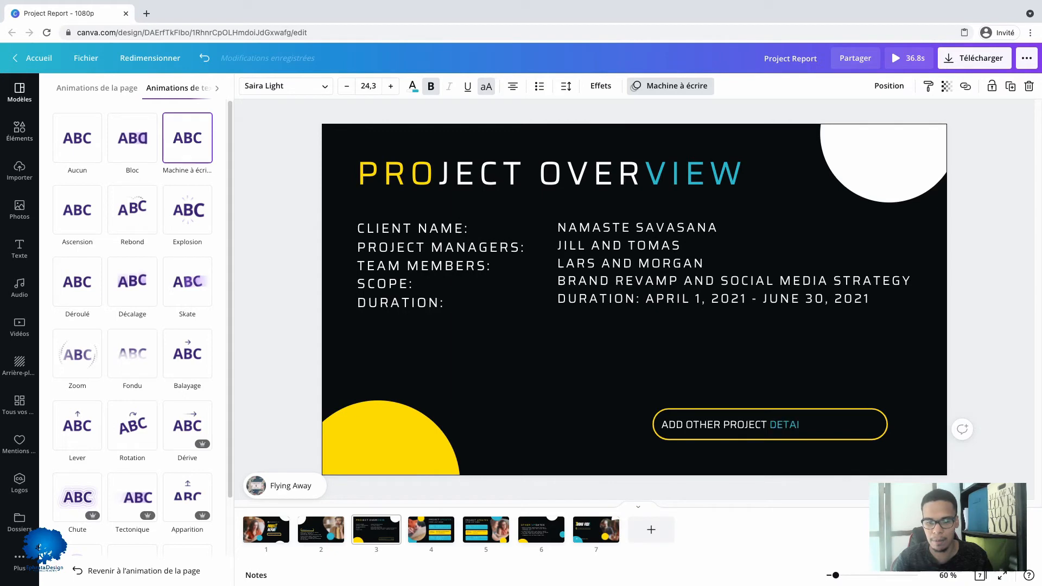
Apply the Explosion text animation to the "PROJECT UPDATES" title on page 4
{"action": "left_click", "coordinate": [431, 529]}
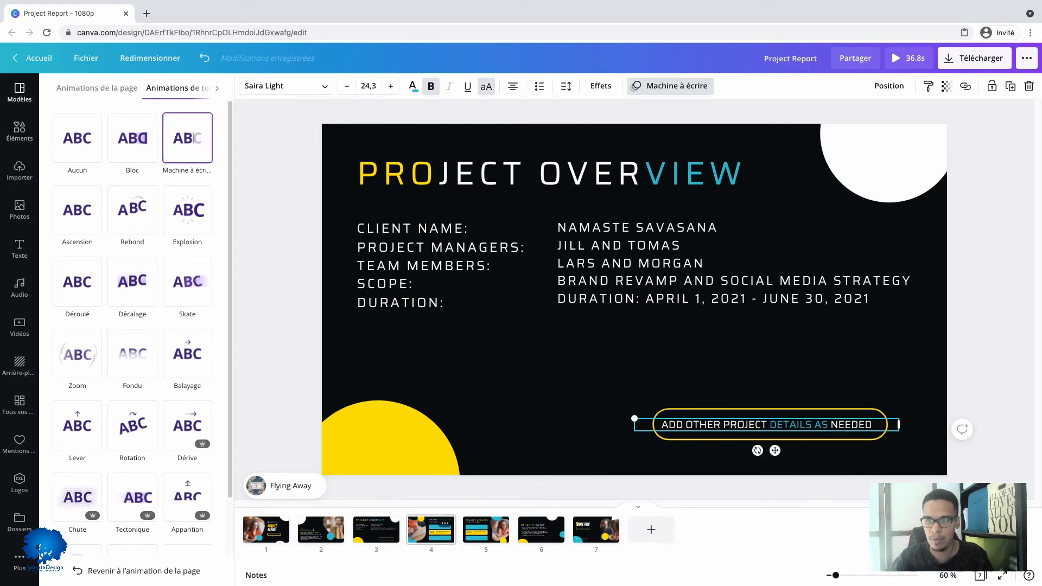
{"action": "left_click", "coordinate": [757, 168]}
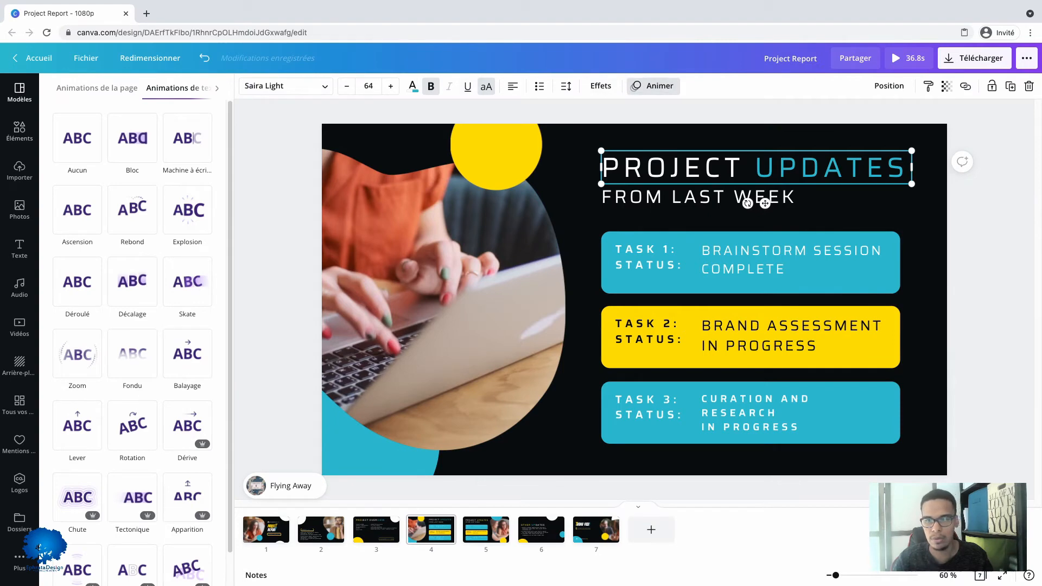
{"action": "left_click", "coordinate": [187, 210]}
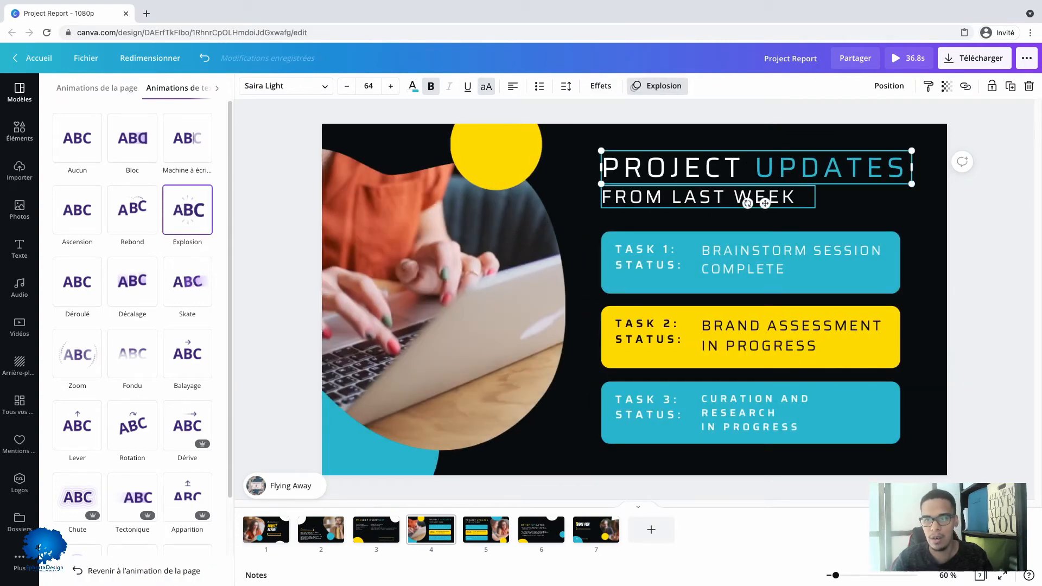
Group the "PROJECT UPDATES" title with the "FROM LAST WEEK" subtitle on page 4
{"action": "left_click", "coordinate": [604, 196]}
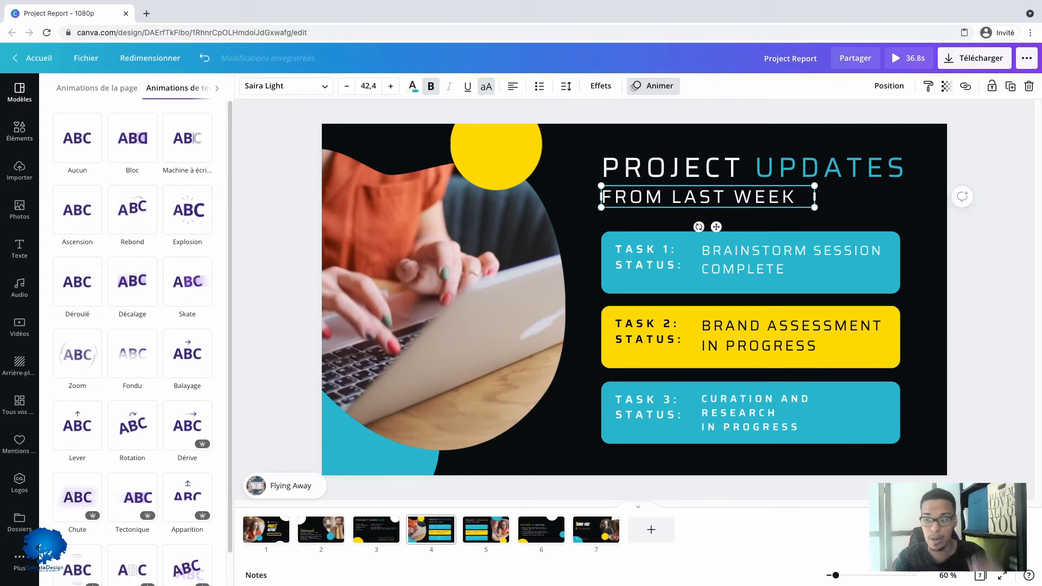
{"action": "left_click", "coordinate": [653, 86]}
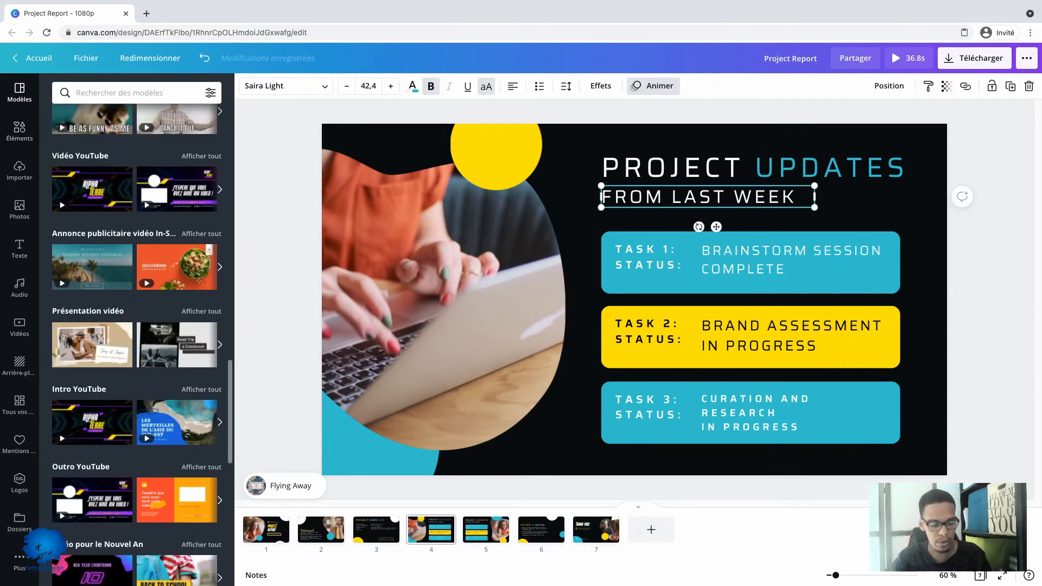
{"action": "left_click", "coordinate": [754, 167]}
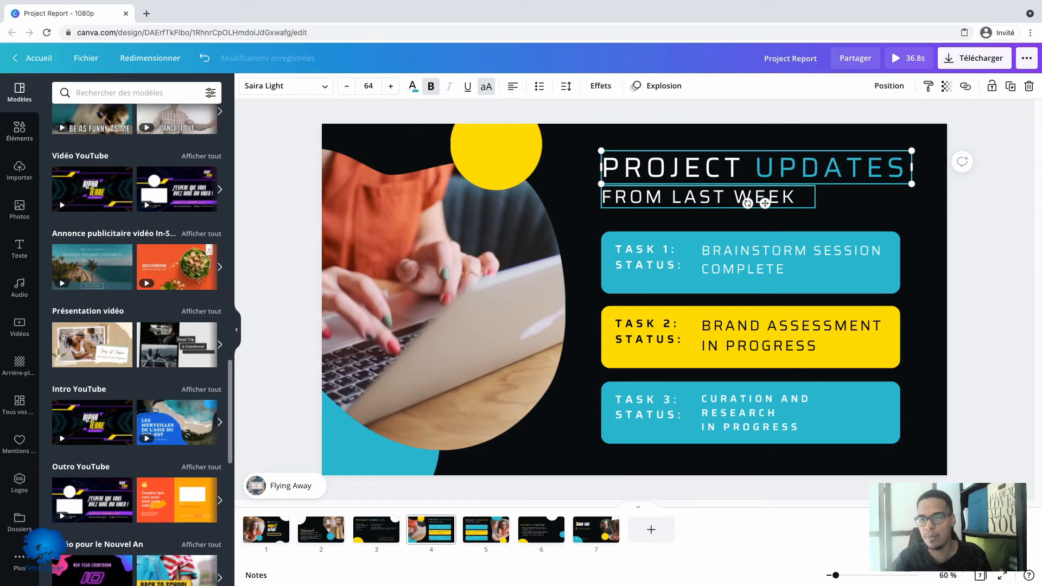
{"action": "left_click", "coordinate": [701, 196], "text": "shift"}
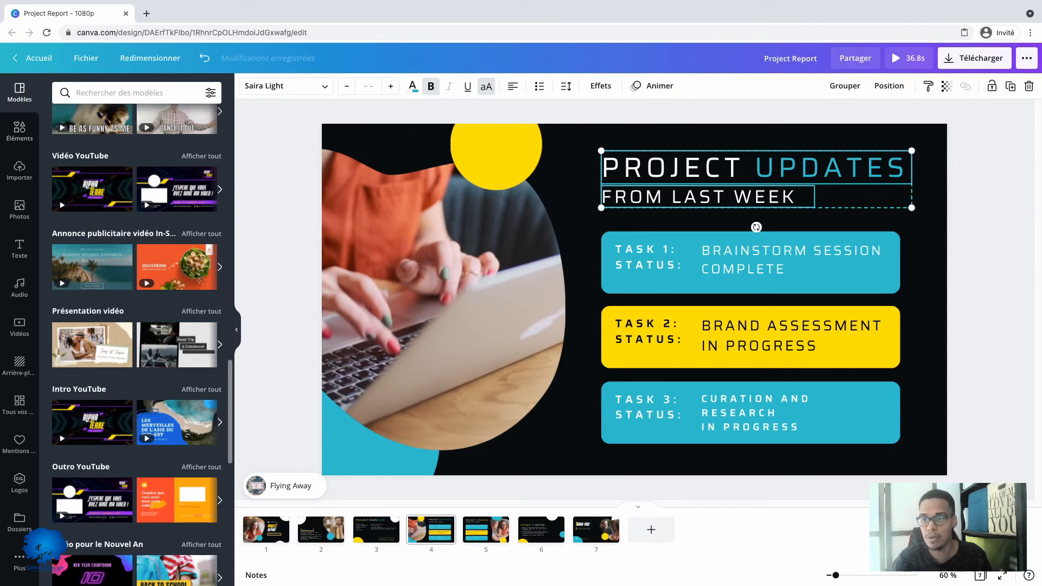
{"action": "left_click", "coordinate": [845, 85]}
{"action": "left_click", "coordinate": [962, 163]}
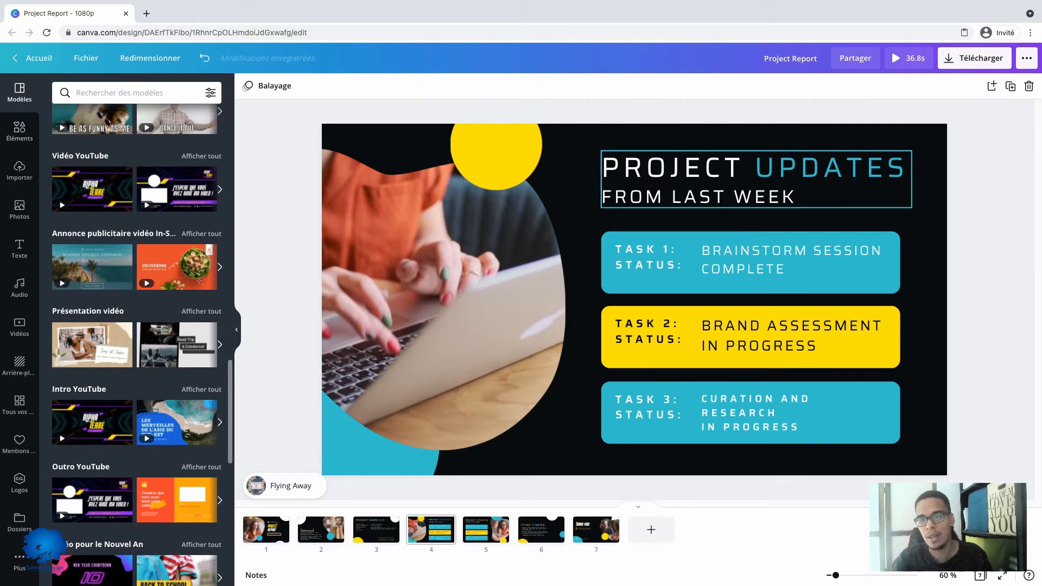
Apply the Explosion text animation to the grouped heading on page 4 and ungroup its two text lines
{"action": "left_click", "coordinate": [707, 197]}
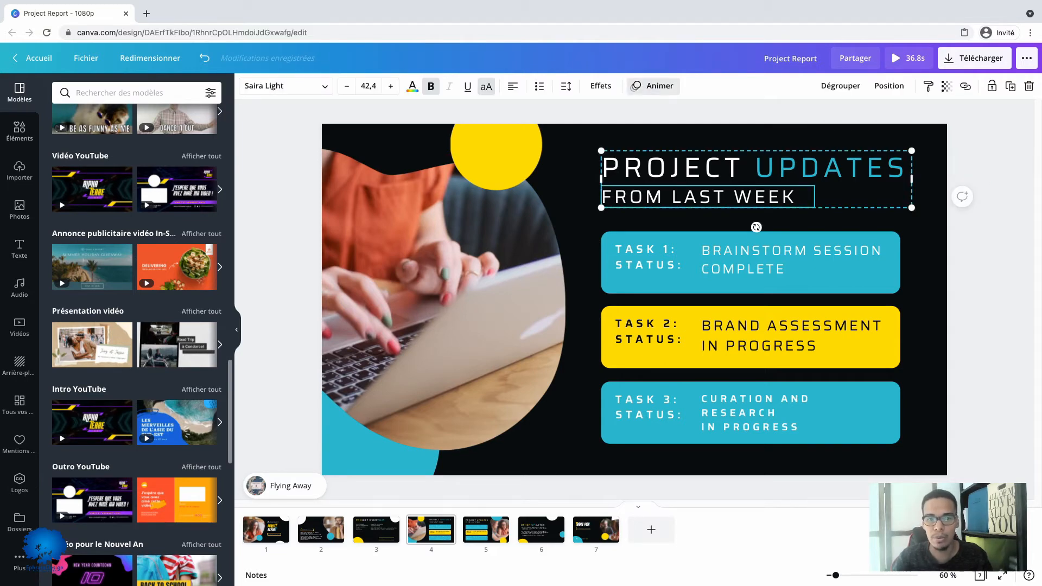
{"action": "left_click", "coordinate": [654, 86]}
{"action": "left_click", "coordinate": [187, 210]}
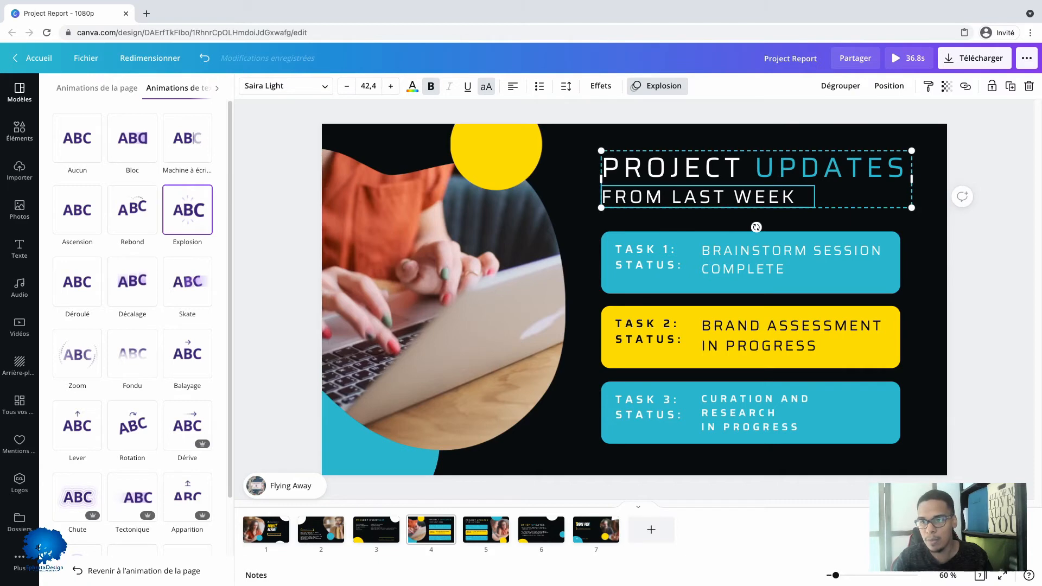
{"action": "left_click", "coordinate": [840, 86]}
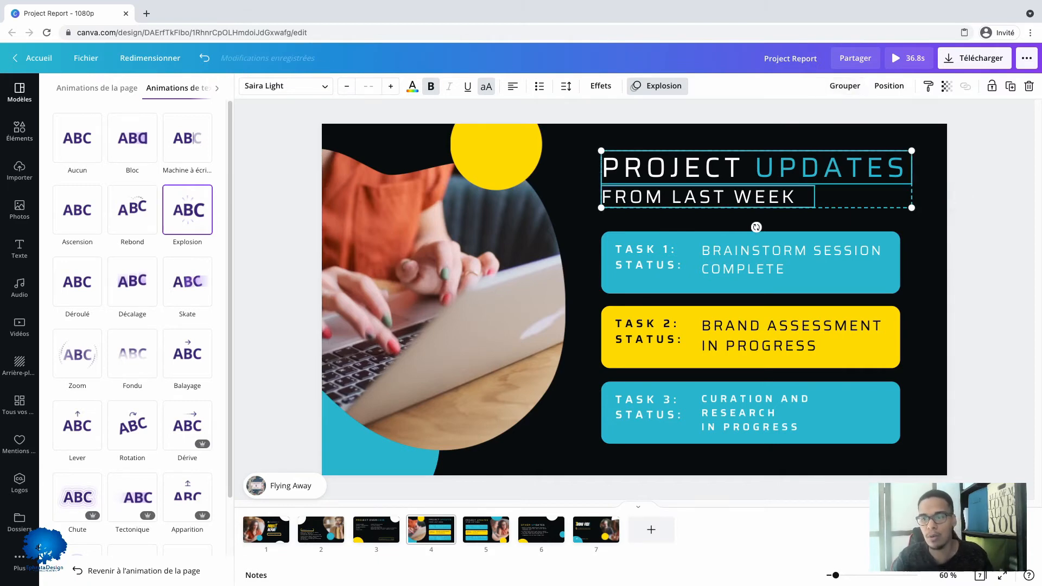
{"action": "key", "text": "Escape"}
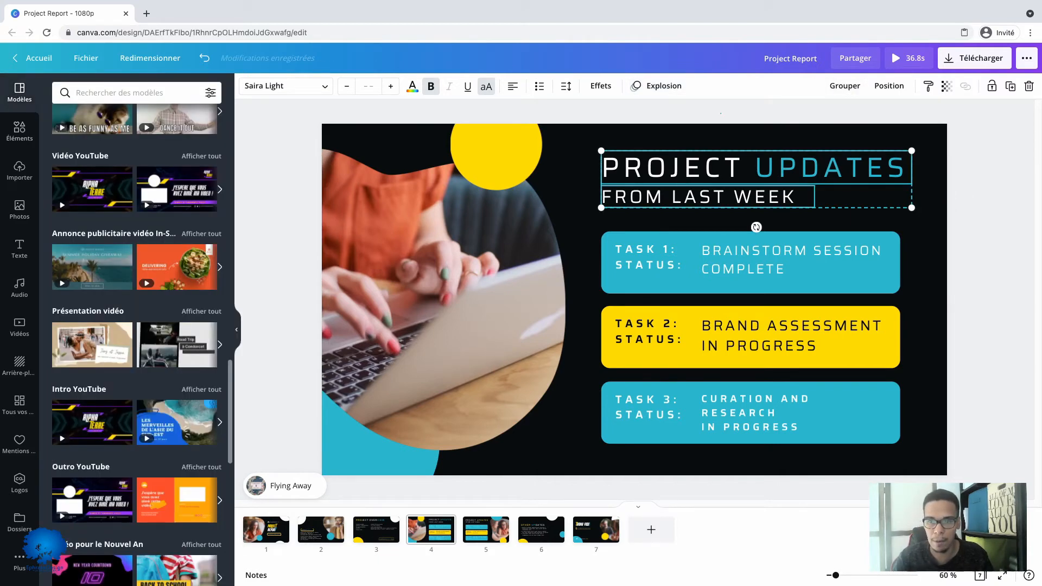
{"action": "left_click", "coordinate": [721, 113]}
Apply the Balayage text animation to the "FROM LAST WEEK" subtitle on page 4
{"action": "left_click", "coordinate": [756, 168]}
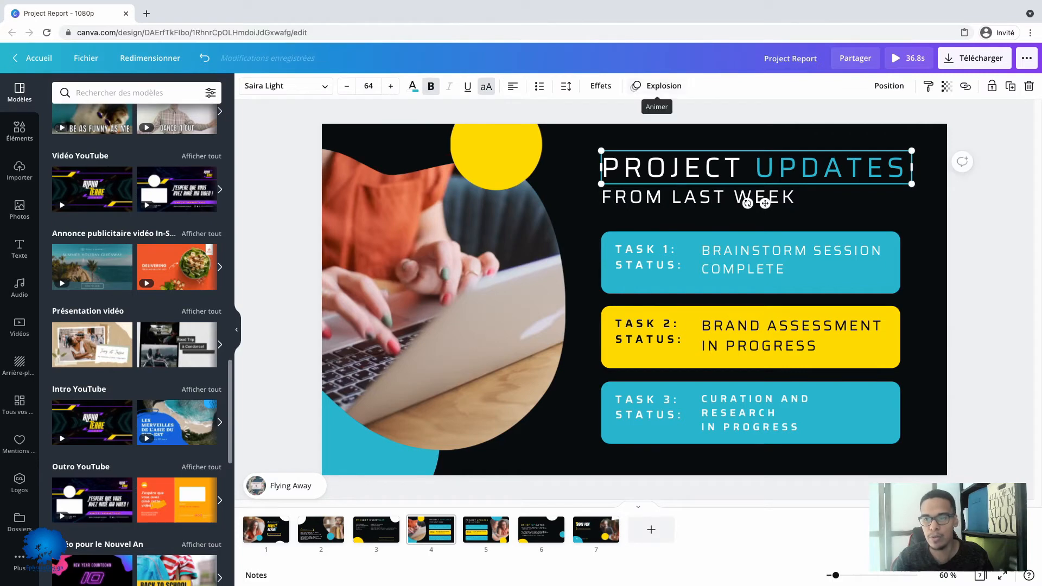
{"action": "left_click", "coordinate": [708, 197]}
{"action": "left_click", "coordinate": [658, 86]}
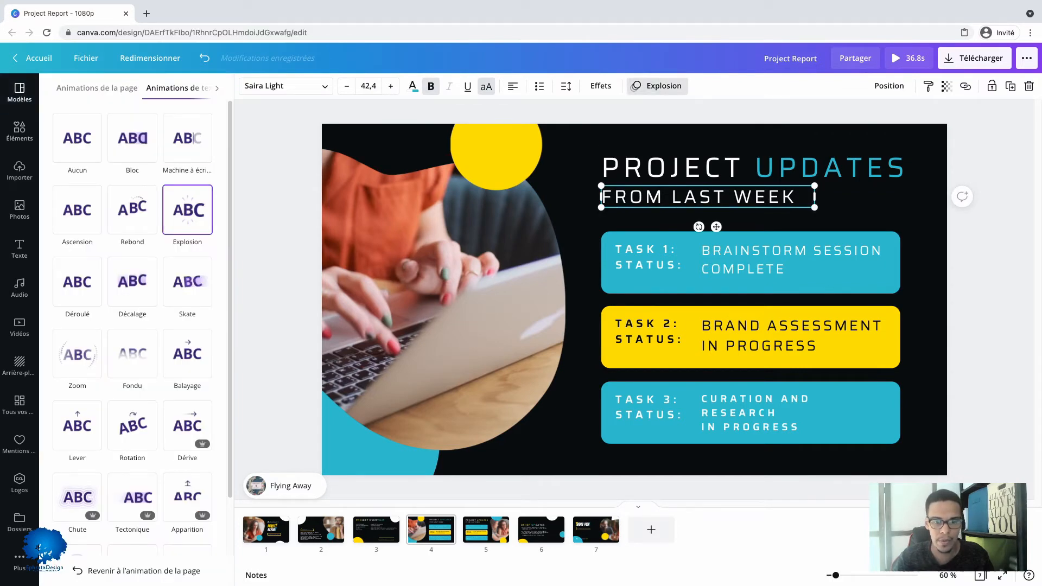
{"action": "left_click", "coordinate": [186, 354]}
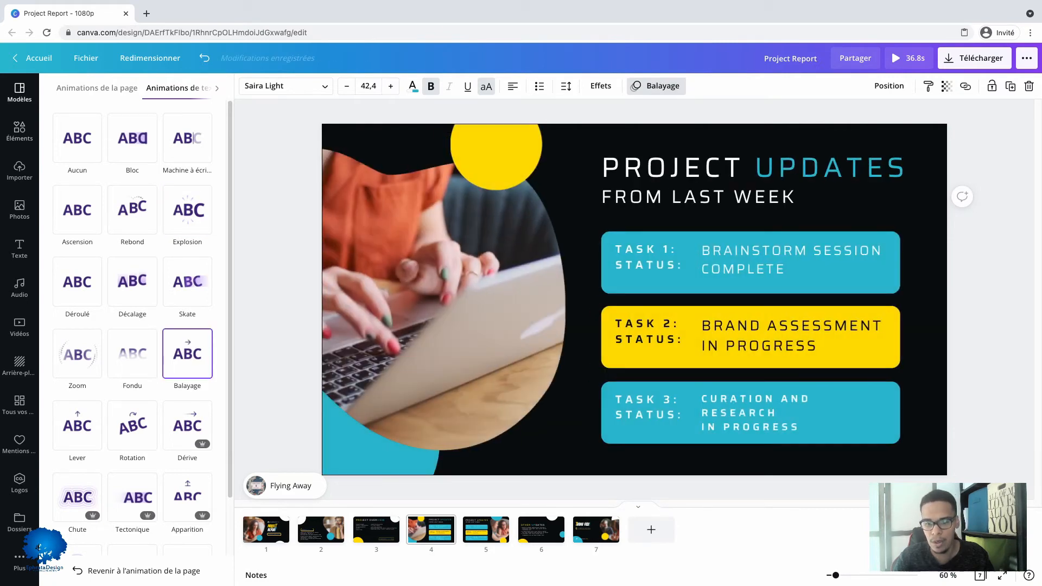
Ungroup the heading on page 5 and apply the Explosion text animation to its "PROJECT UPDATES" title
{"action": "left_click", "coordinate": [499, 526]}
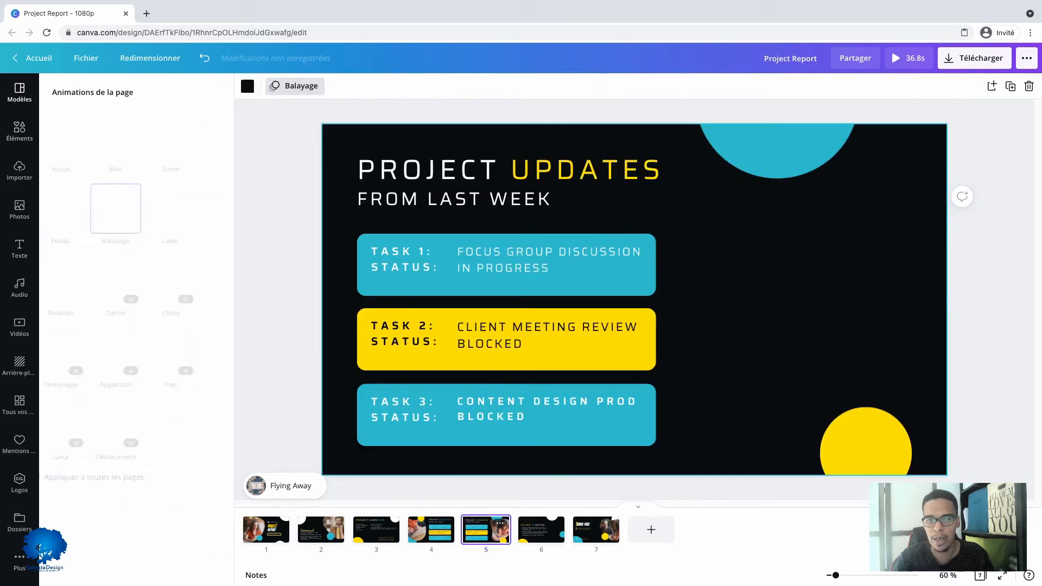
{"action": "left_click", "coordinate": [512, 182]}
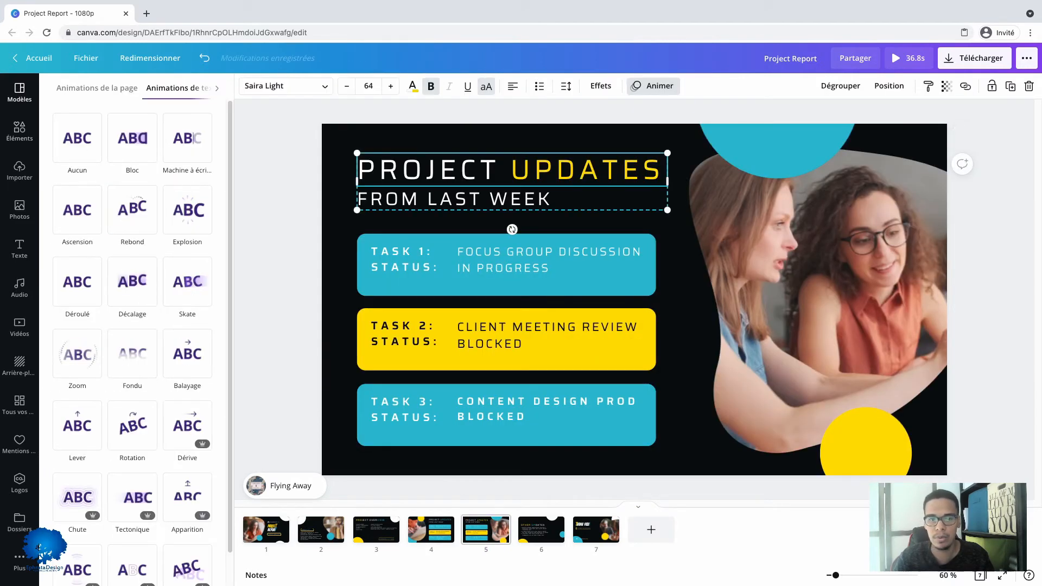
{"action": "left_click", "coordinate": [841, 85]}
{"action": "left_click", "coordinate": [653, 86]}
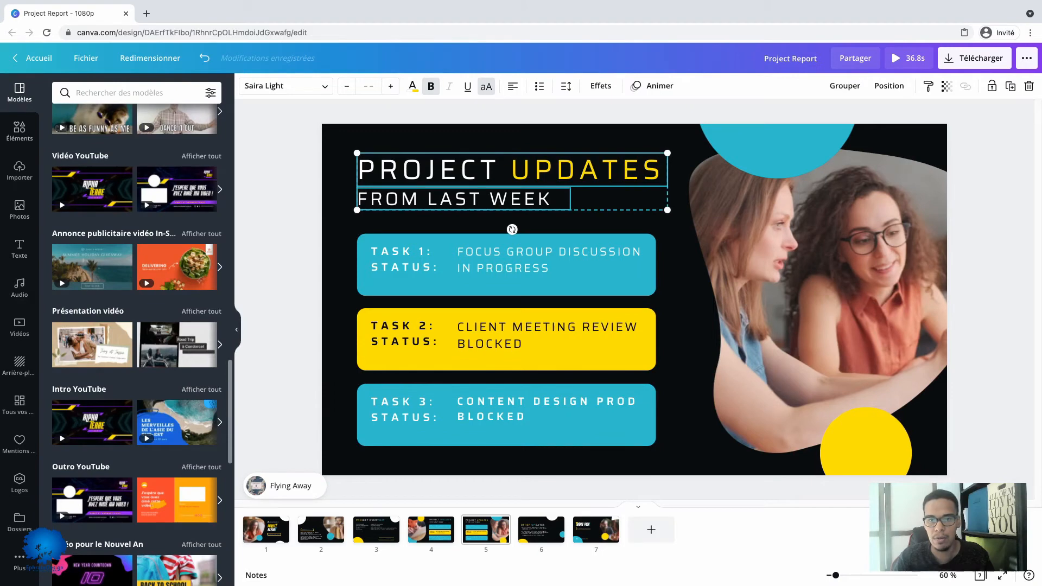
{"action": "key", "text": "Escape"}
{"action": "left_click", "coordinate": [512, 169]}
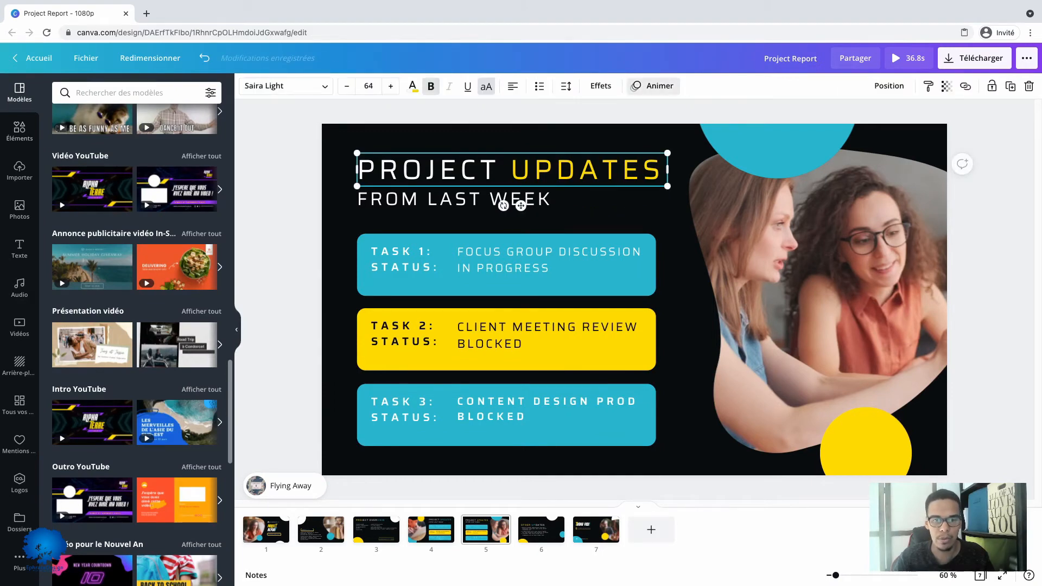
{"action": "left_click", "coordinate": [653, 86]}
{"action": "left_click", "coordinate": [187, 210]}
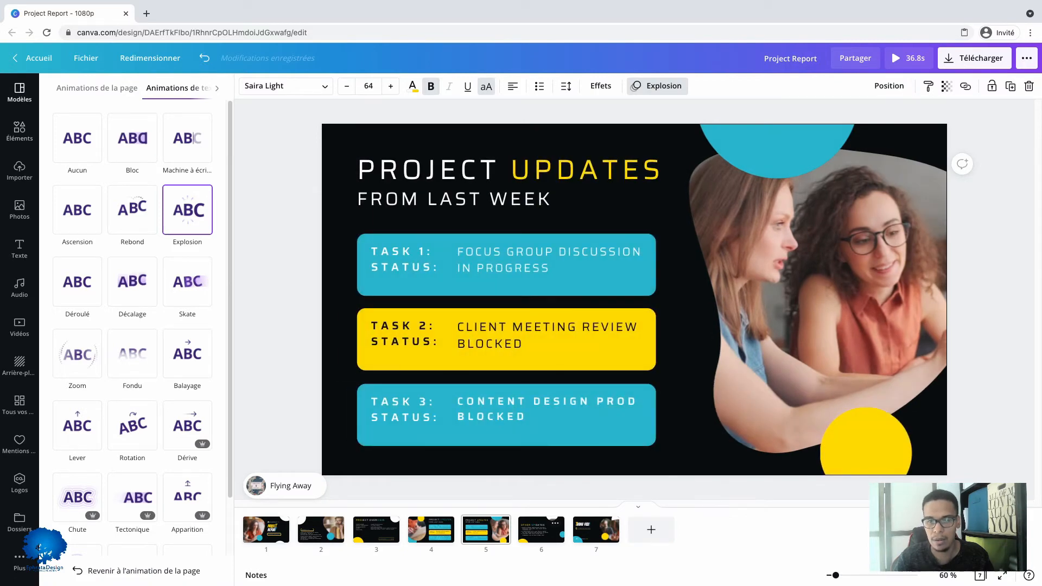
Ungroup the text block on page 6 and apply the Explosion text animation to its "OTHER UPDATES" title
{"action": "left_click", "coordinate": [542, 529]}
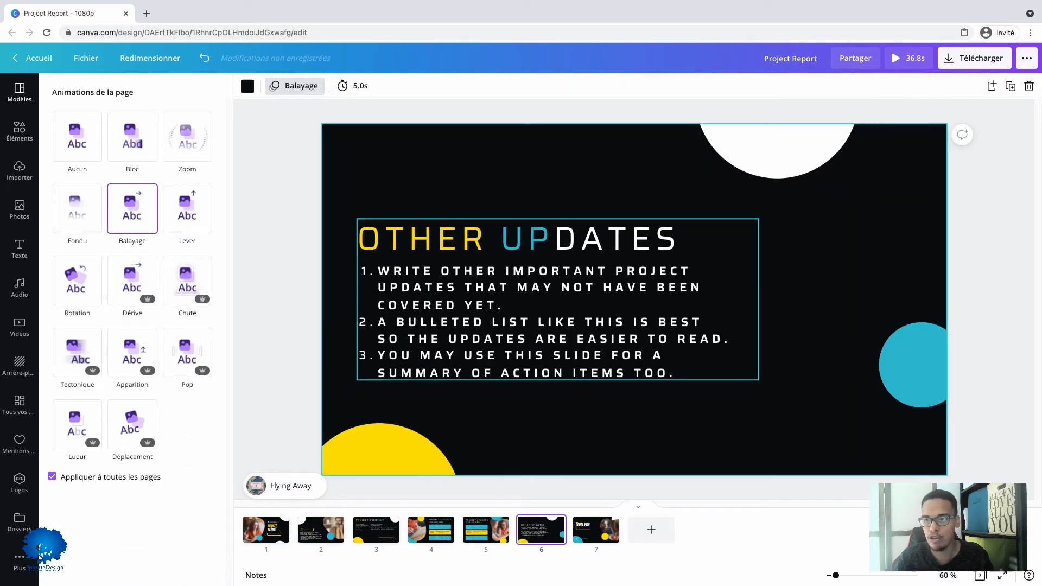
{"action": "left_click", "coordinate": [613, 239]}
{"action": "left_click", "coordinate": [845, 86]}
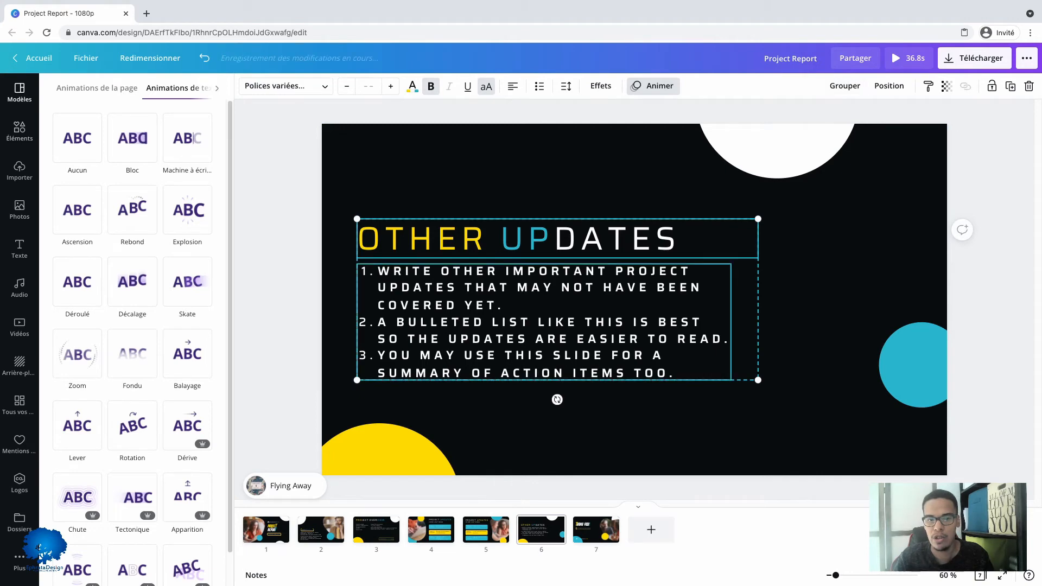
{"action": "key", "text": "Escape"}
{"action": "key", "text": "Escape"}
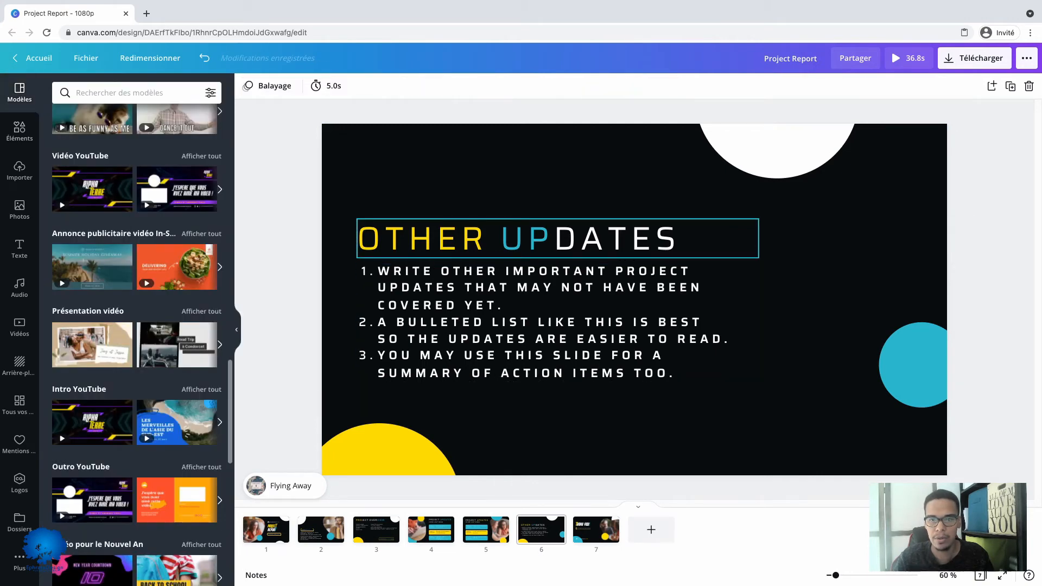
{"action": "left_click", "coordinate": [557, 247]}
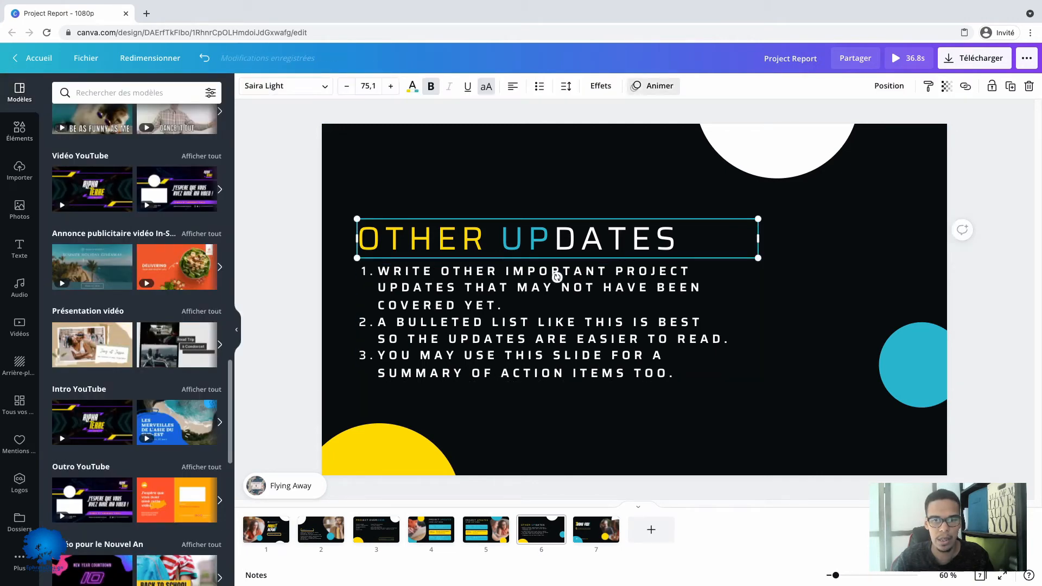
{"action": "left_click", "coordinate": [653, 86]}
{"action": "left_click", "coordinate": [187, 210]}
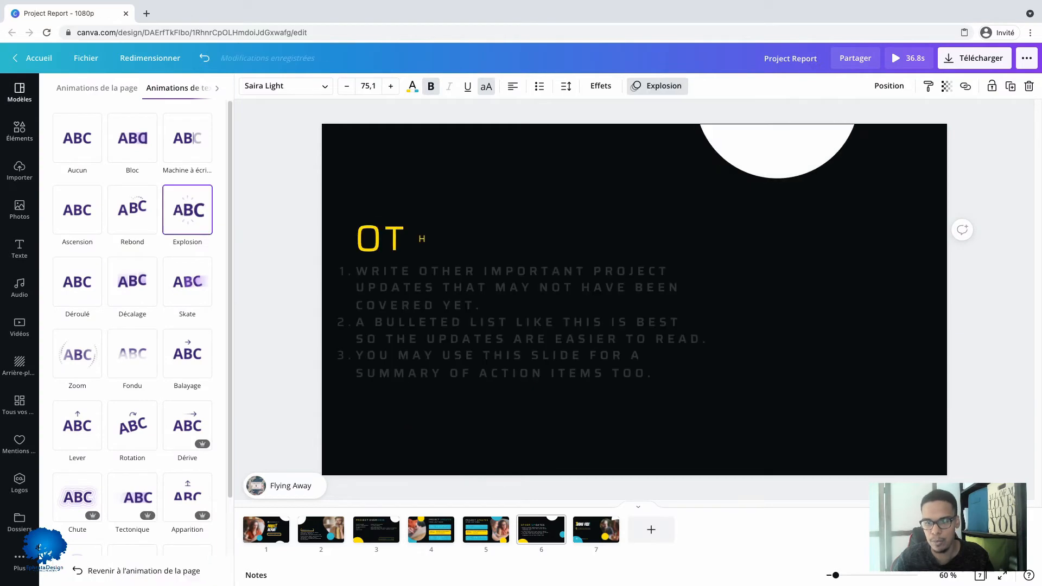
Apply the Explosion text animation to the "THANK YOU!" title on page 7
{"action": "left_click", "coordinate": [596, 529]}
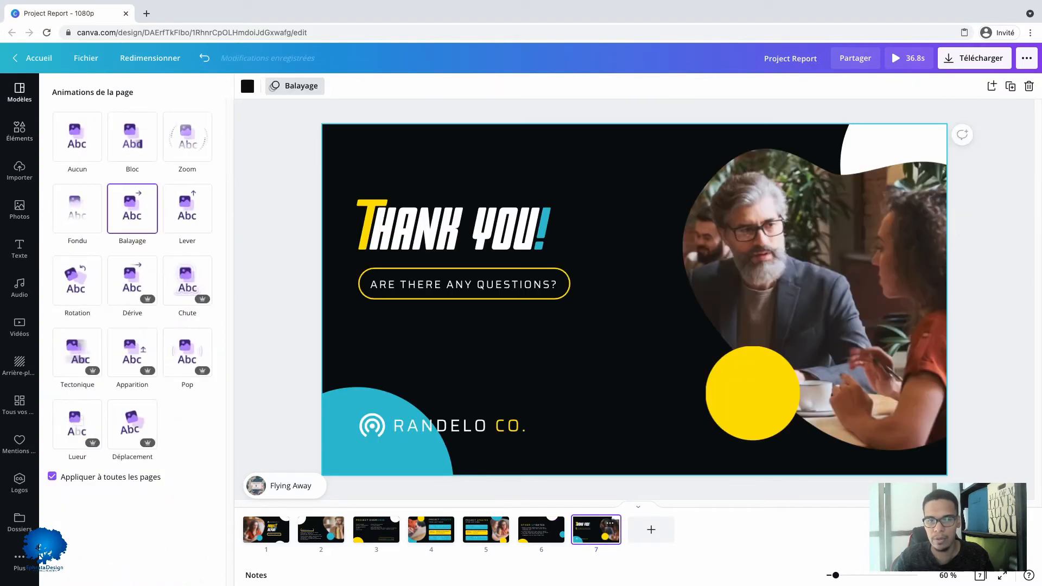
{"action": "left_click", "coordinate": [639, 225]}
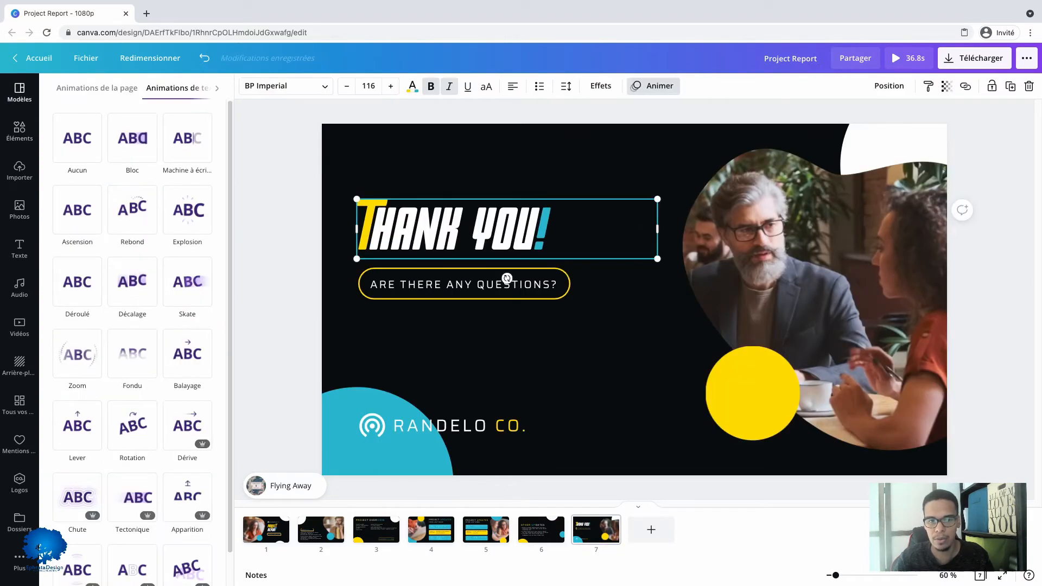
{"action": "left_click", "coordinate": [187, 210]}
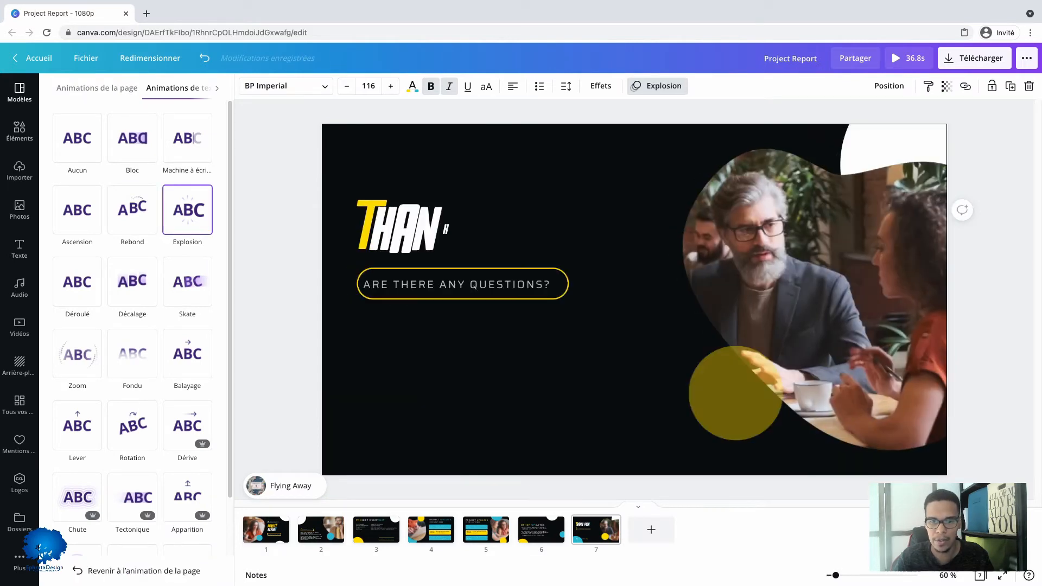
Apply the Machine à écrire text animation to the "ARE THERE ANY QUESTIONS?" text on page 7
{"action": "left_click", "coordinate": [560, 285]}
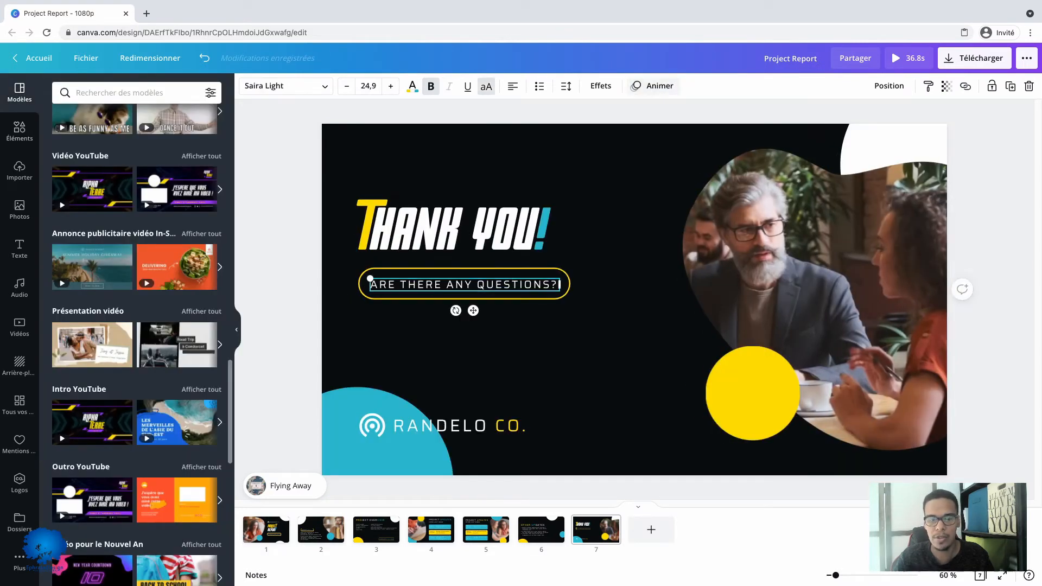
{"action": "left_click", "coordinate": [654, 86]}
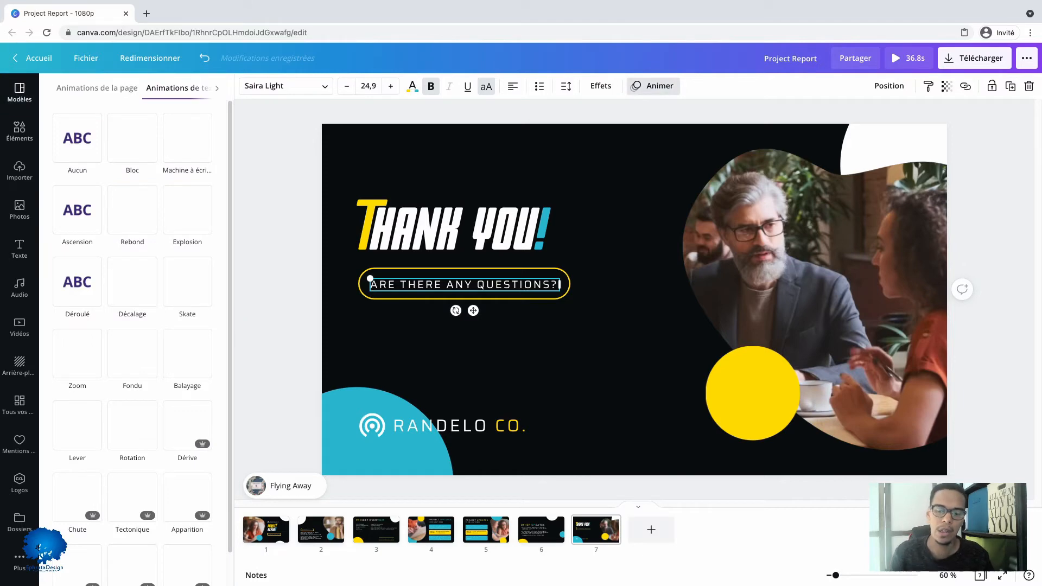
{"action": "left_click", "coordinate": [187, 139]}
{"action": "left_click", "coordinate": [559, 284]}
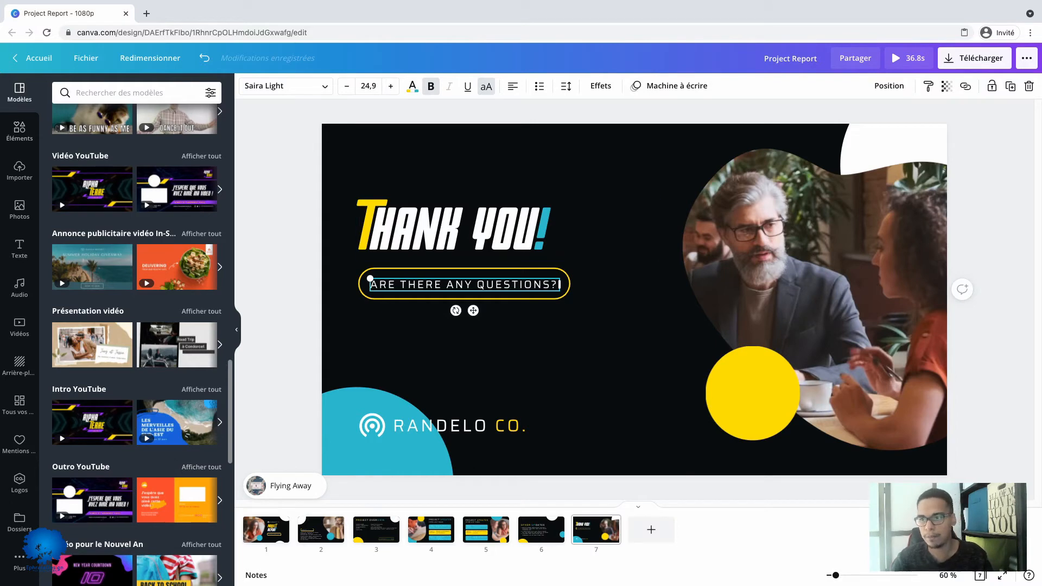
Play the preview of the whole presentation to review the animations on every page
{"action": "left_click", "coordinate": [908, 54]}
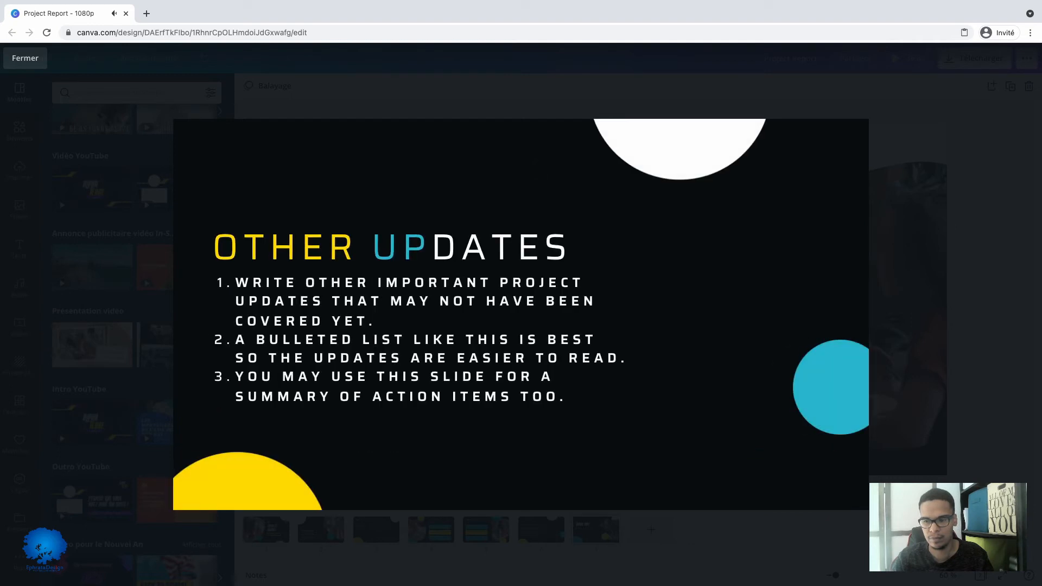
{"action": "mouse_move", "coordinate": [823, 495]}
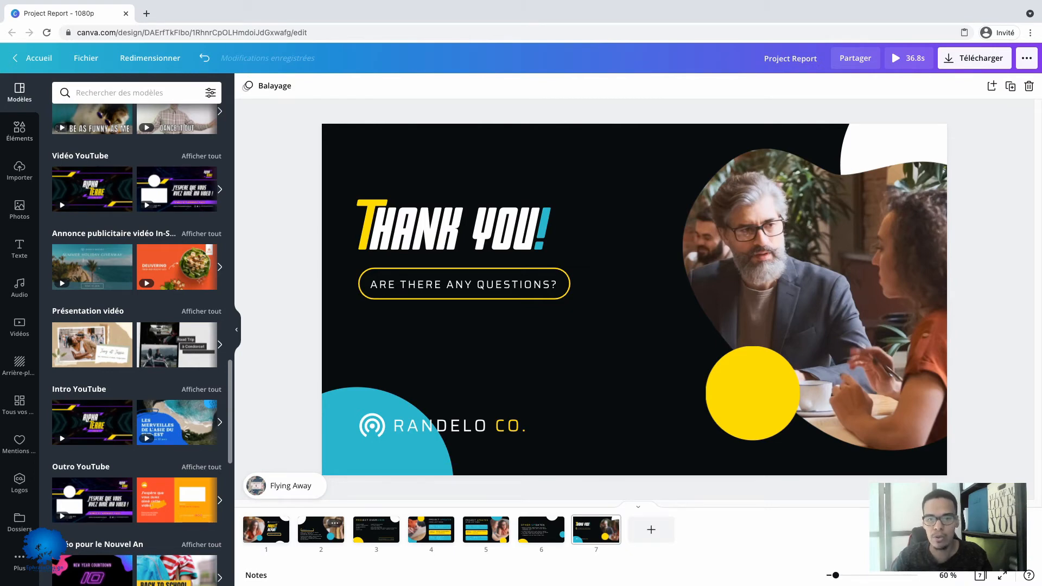
Ungroup the circular logo icon from the RANDELO CO. text on page 1 and select the icon alone
{"action": "left_click", "coordinate": [266, 529]}
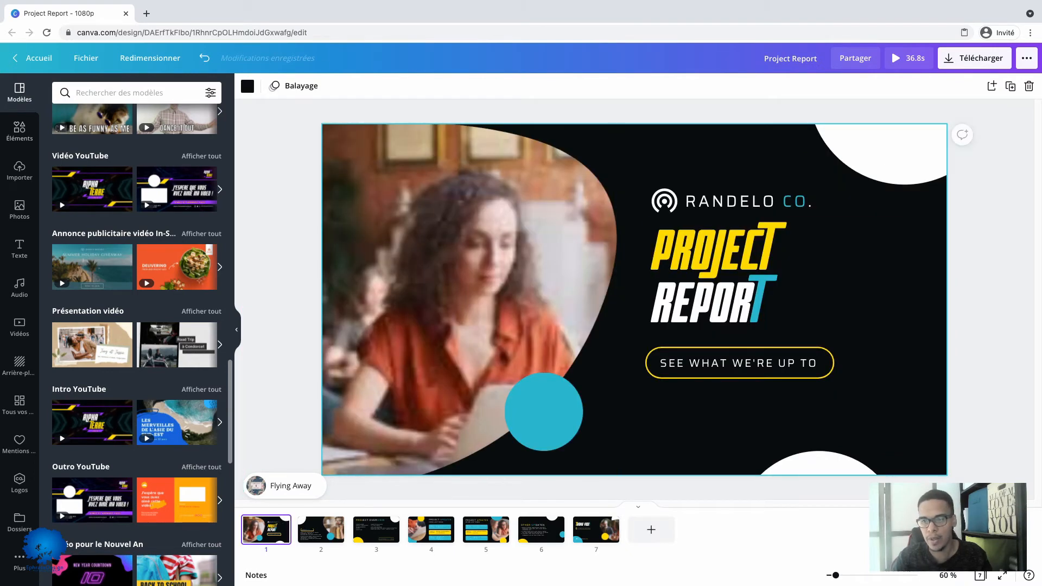
{"action": "left_click", "coordinate": [664, 201]}
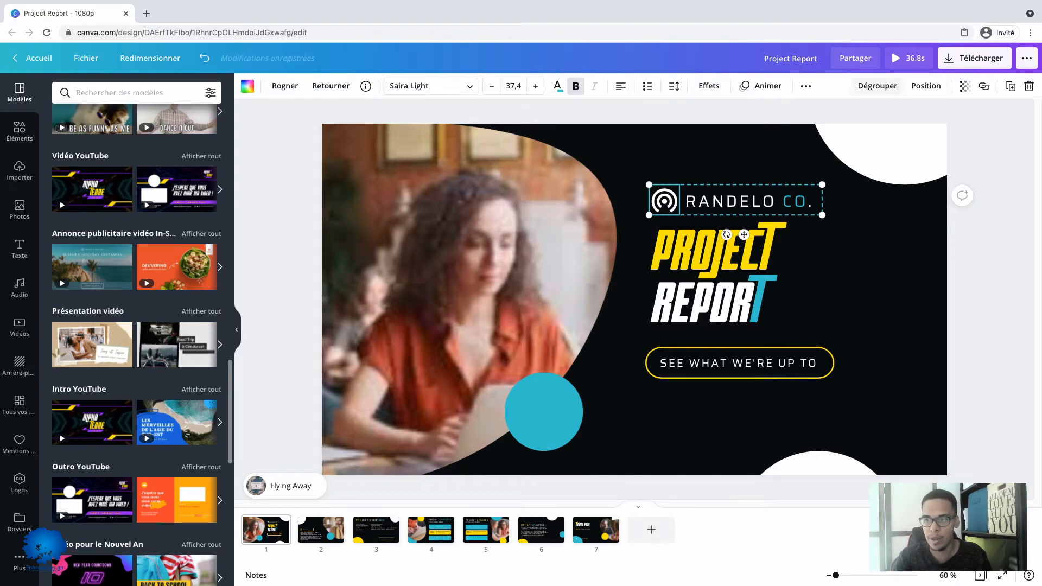
{"action": "left_click", "coordinate": [877, 85]}
{"action": "left_click", "coordinate": [869, 111]}
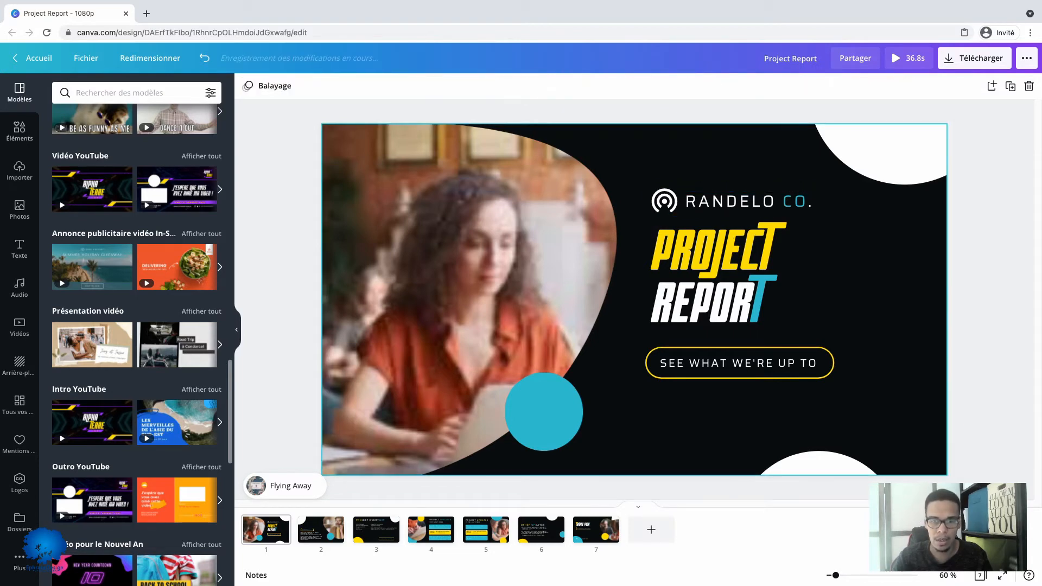
{"action": "left_click", "coordinate": [664, 200]}
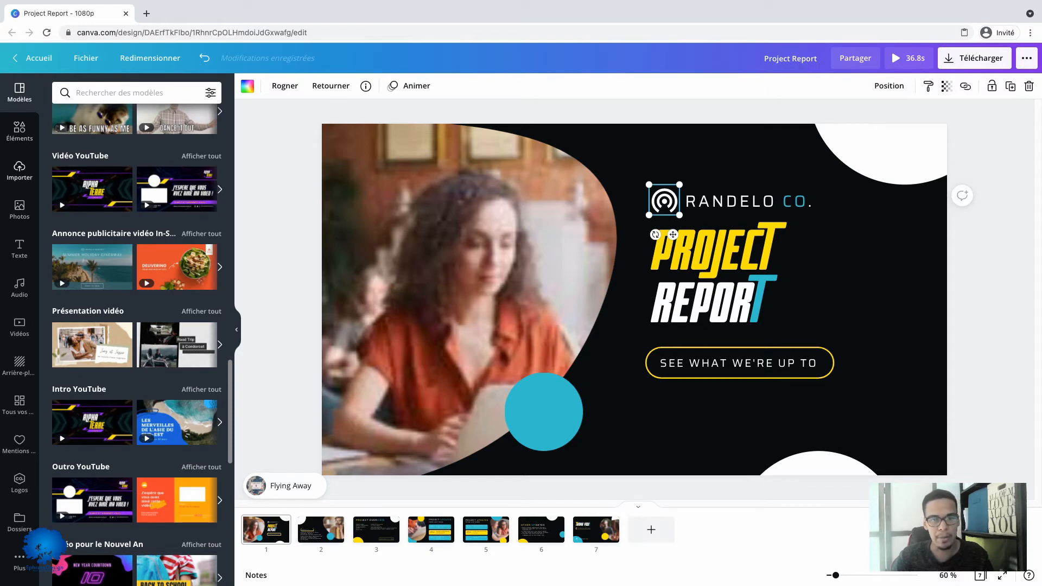
Search the uploaded images for "logo" and insert the white EphrataDesign tree logo on page 1
{"action": "left_click", "coordinate": [19, 170]}
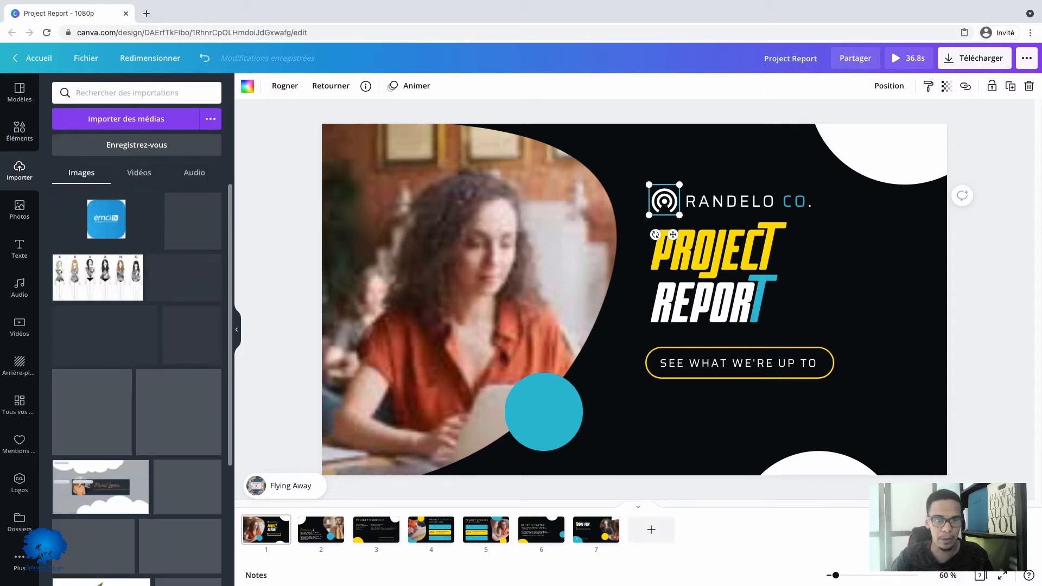
{"action": "type", "text": "logo"}
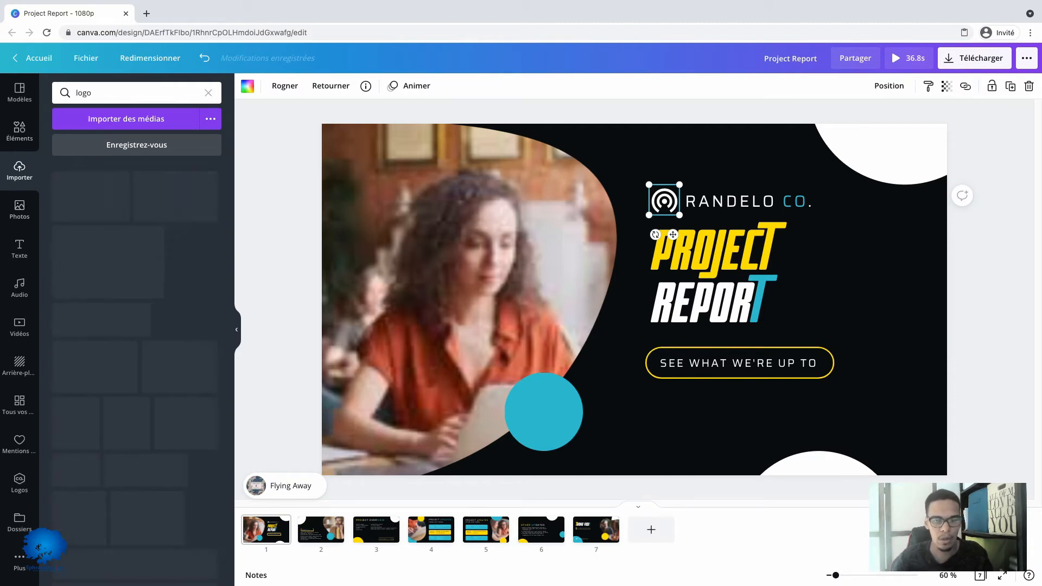
{"action": "scroll", "coordinate": [136, 374], "scroll_direction": "down", "scroll_amount": 10}
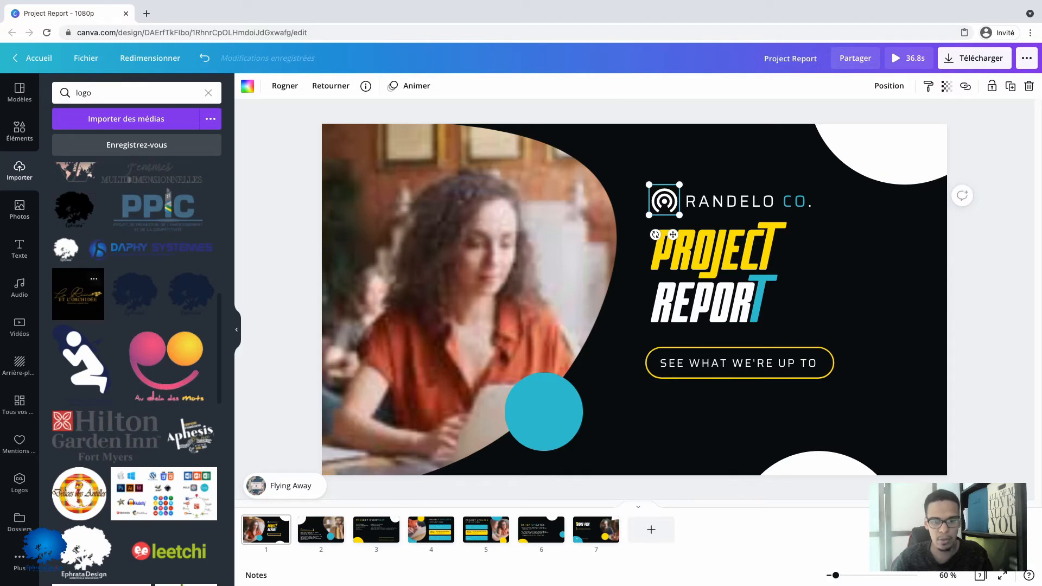
{"action": "scroll", "coordinate": [104, 435], "scroll_direction": "down", "scroll_amount": 2}
{"action": "left_click", "coordinate": [104, 435]}
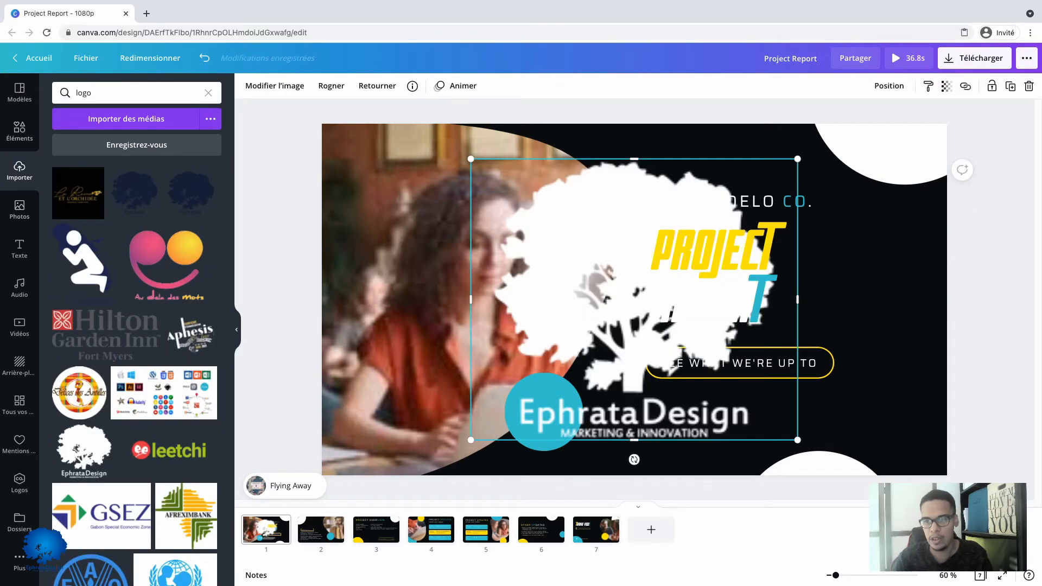
Shrink the EphrataDesign logo to about the size of the circular icon and undo the accidental move of the RANDELO CO. text
{"action": "left_click_drag", "start_coordinate": [471, 440], "coordinate": [737, 210]}
{"action": "left_click", "coordinate": [236, 329]}
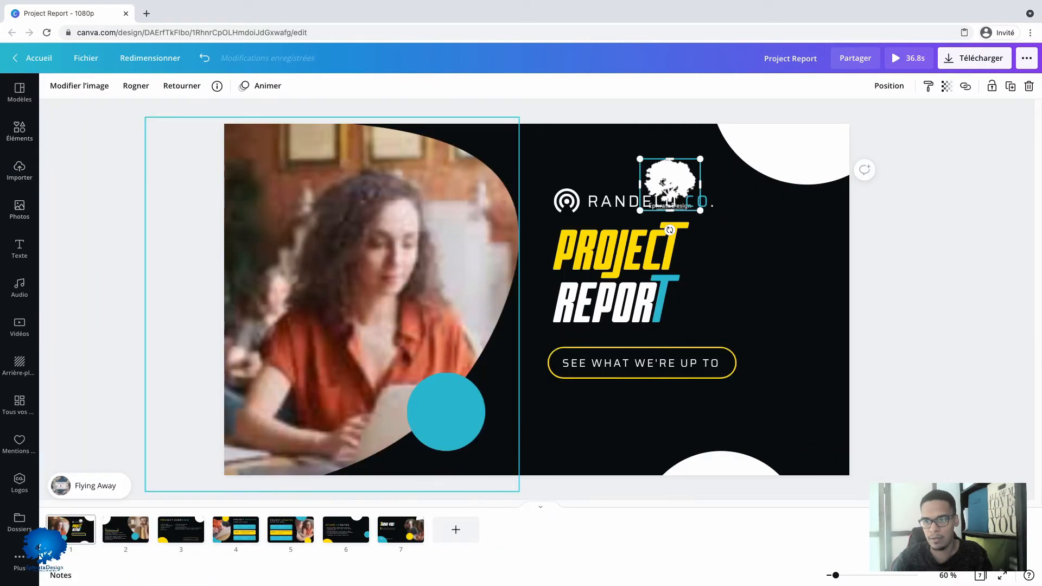
{"action": "left_click_drag", "start_coordinate": [700, 159], "coordinate": [647, 175]}
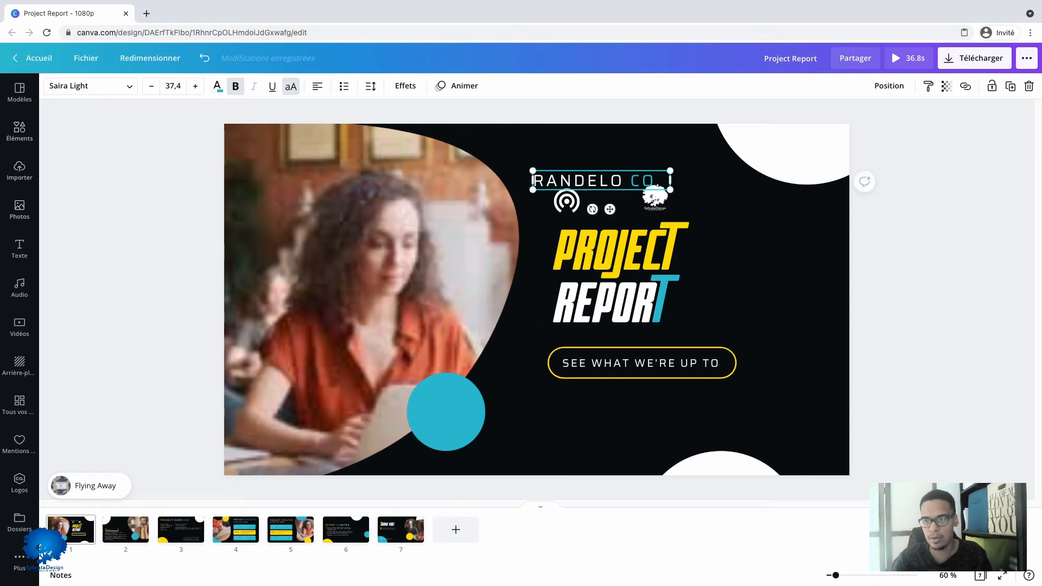
{"action": "key", "text": "super+z"}
{"action": "left_click", "coordinate": [655, 163]}
{"action": "left_click", "coordinate": [655, 197]}
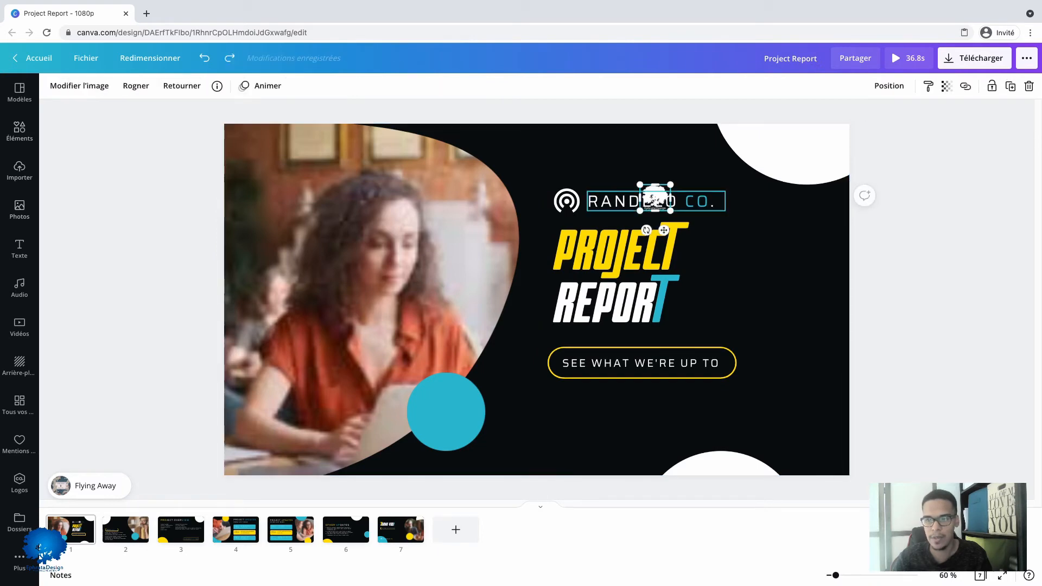
Delete the circular icon and place the EphrataDesign logo directly before the RANDELO CO. text, aligned with it
{"action": "left_click_drag", "start_coordinate": [655, 196], "coordinate": [566, 171]}
{"action": "left_click", "coordinate": [566, 198]}
{"action": "key", "text": "BackSpace"}
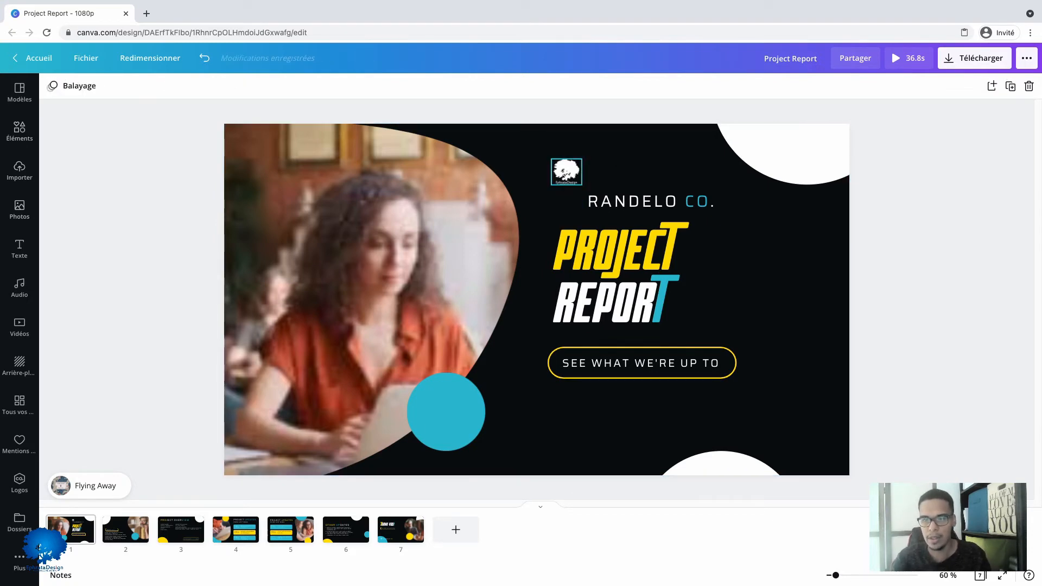
{"action": "left_click_drag", "start_coordinate": [566, 172], "coordinate": [571, 200]}
{"action": "left_click", "coordinate": [545, 222]}
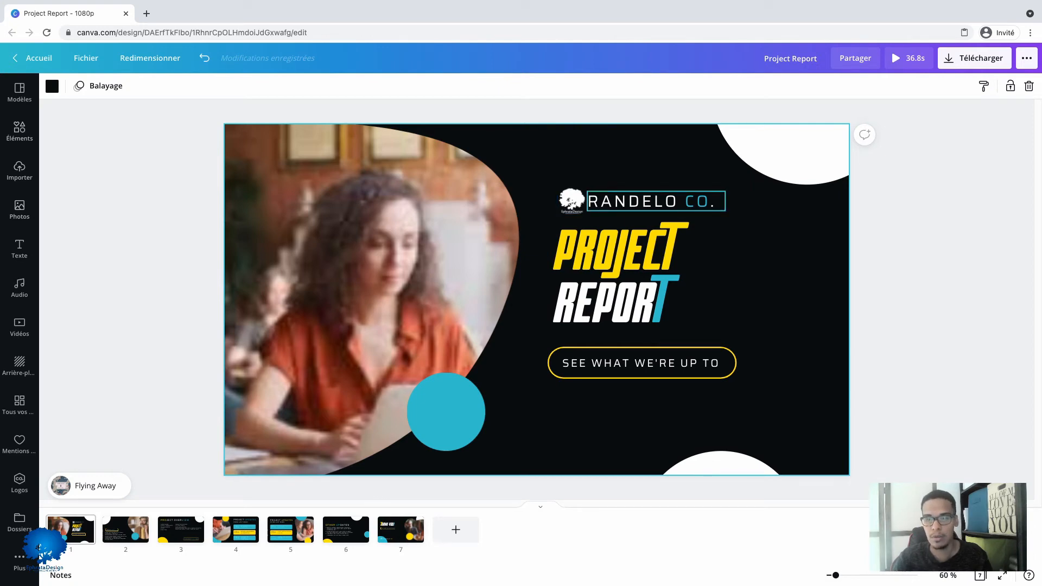
{"action": "left_click", "coordinate": [652, 201]}
{"action": "left_click_drag", "start_coordinate": [558, 167], "coordinate": [727, 217]}
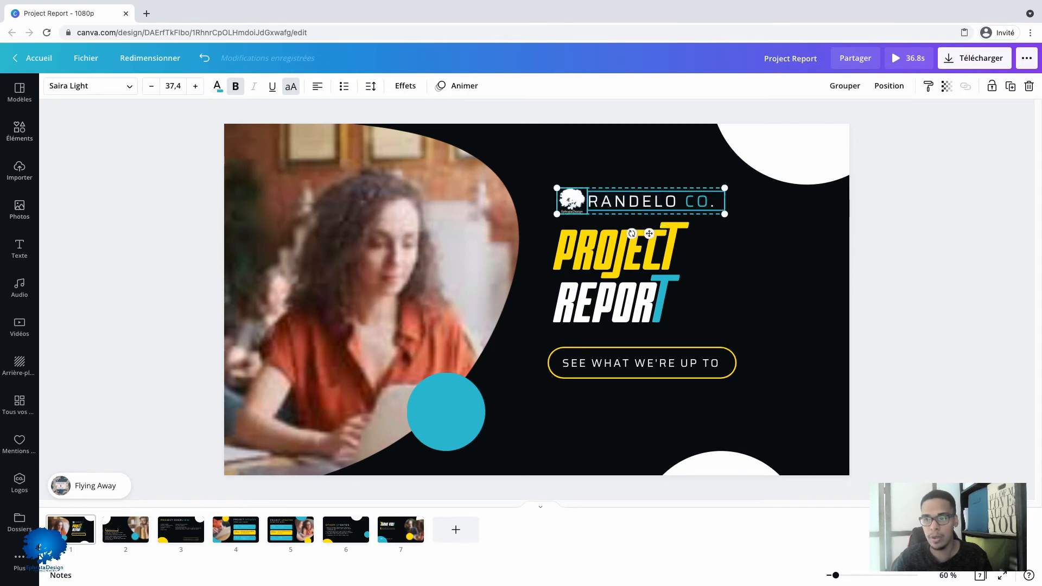
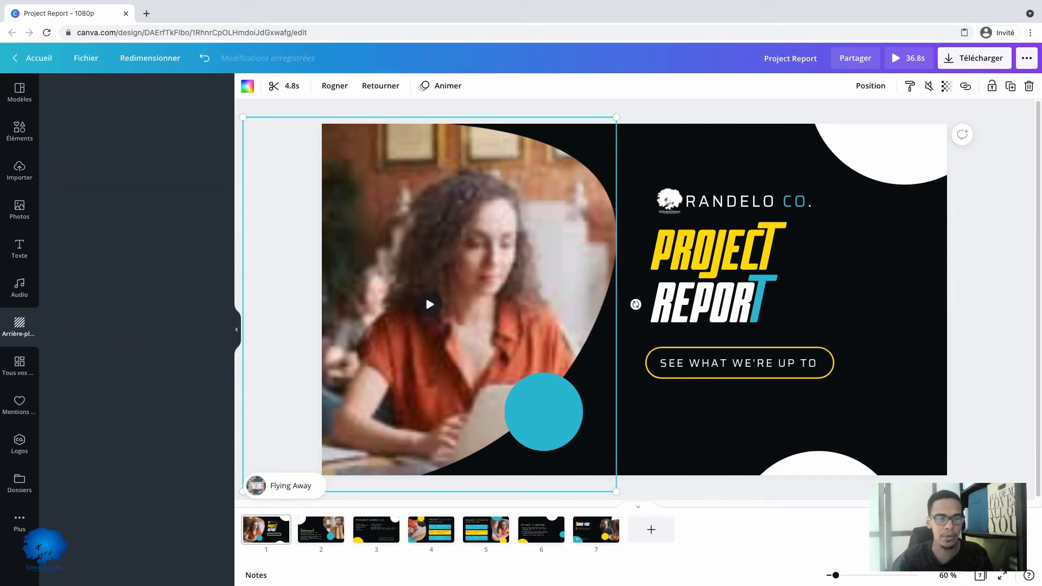
Open the video library and search it for "informatique"
{"action": "left_click", "coordinate": [19, 365]}
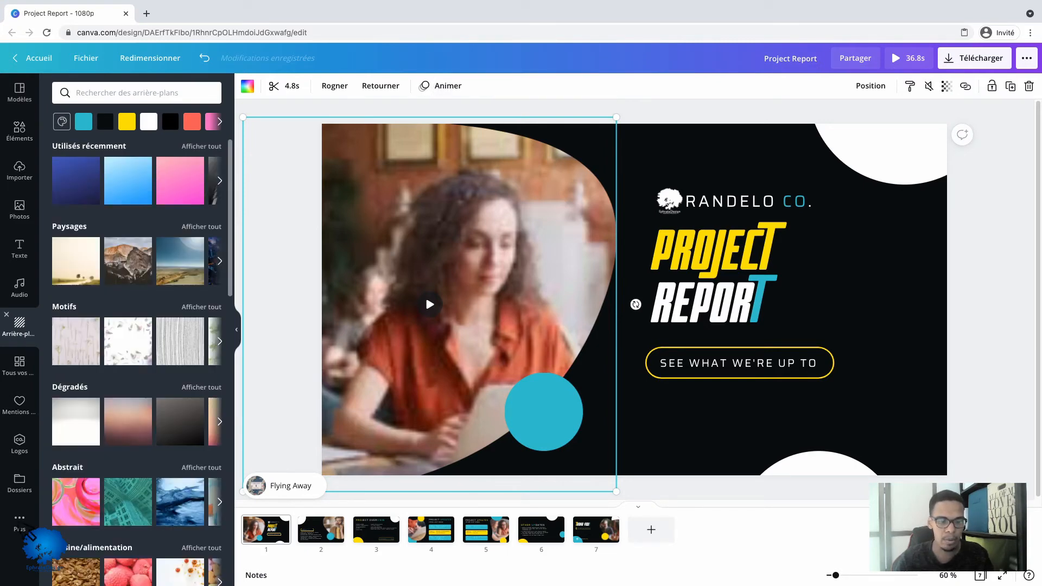
{"action": "left_click", "coordinate": [21, 522]}
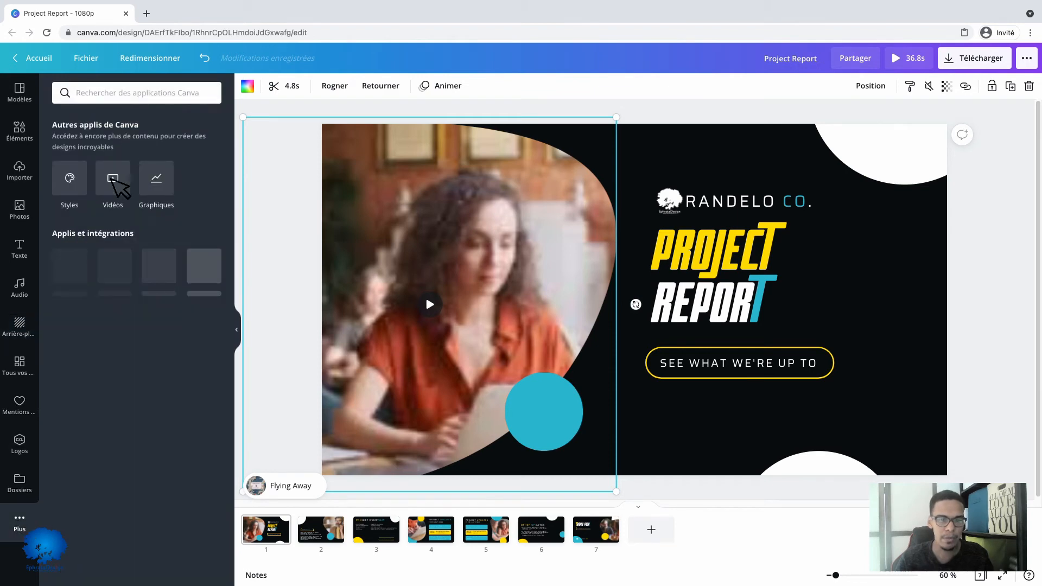
{"action": "left_click", "coordinate": [114, 182]}
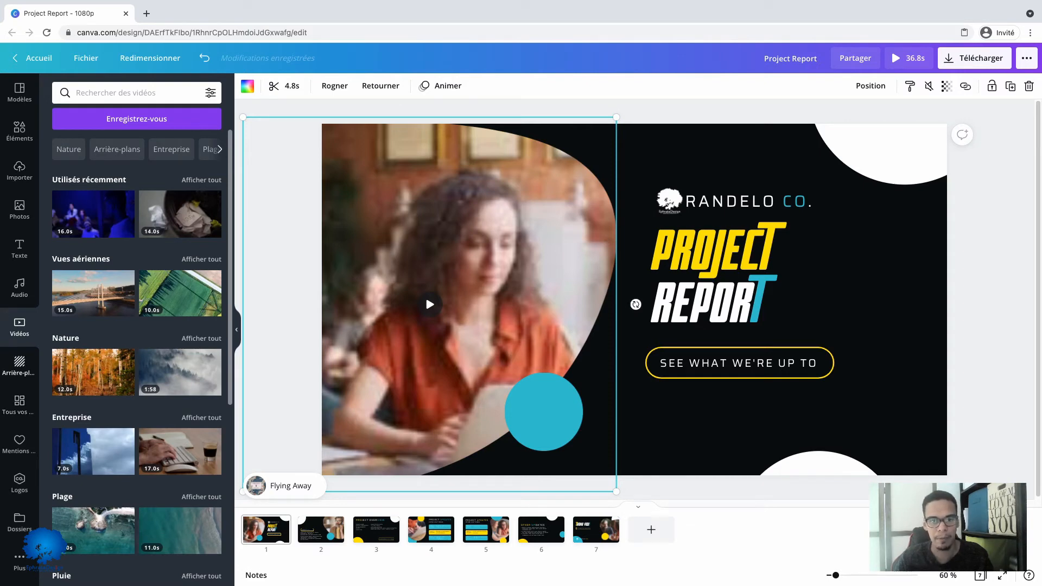
{"action": "left_click", "coordinate": [136, 92]}
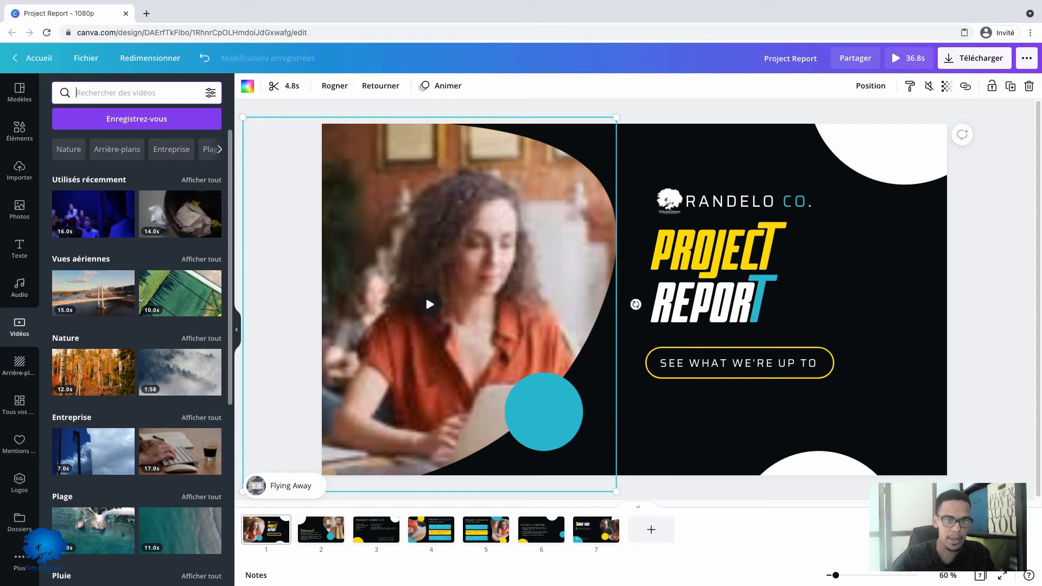
{"action": "type", "text": "infor"}
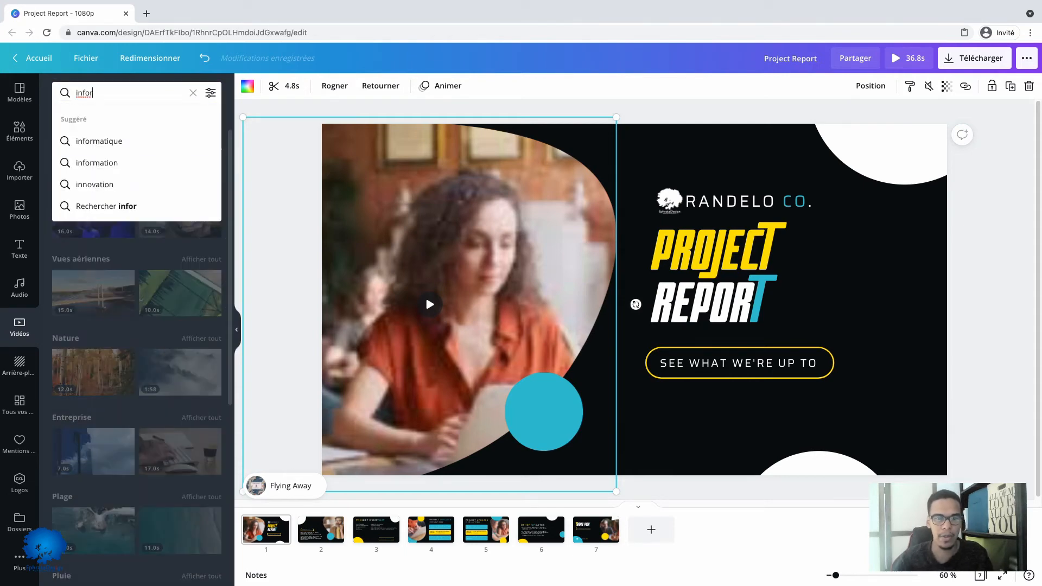
{"action": "left_click", "coordinate": [98, 141]}
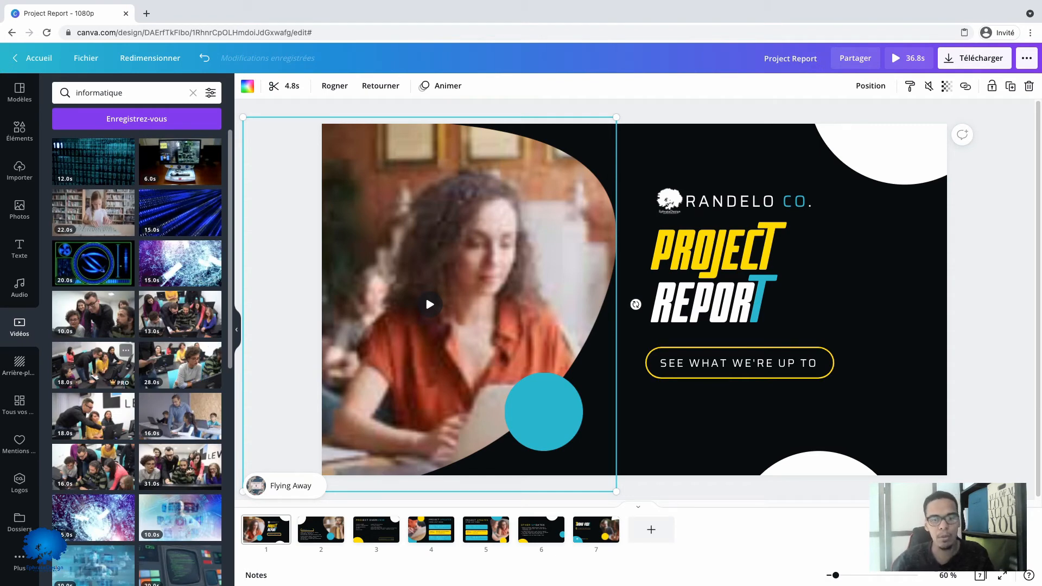
Filter the video results to Gratuit and replace page 1's clip with the 45.0s video of a person typing on a laptop
{"action": "scroll", "coordinate": [180, 466], "scroll_direction": "down", "scroll_amount": 5}
{"action": "scroll", "coordinate": [180, 418], "scroll_direction": "up", "scroll_amount": 5}
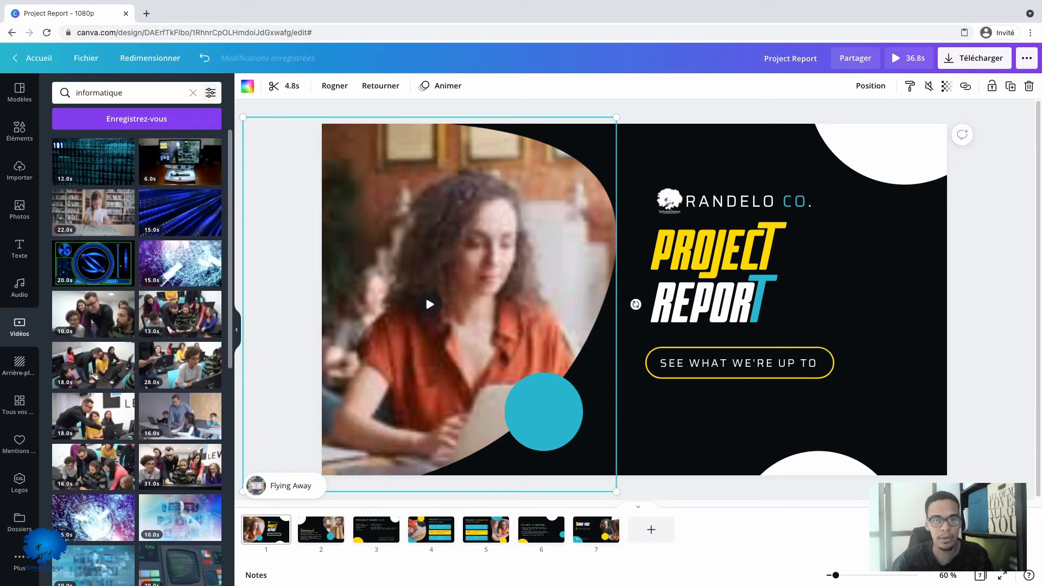
{"action": "left_click", "coordinate": [211, 93]}
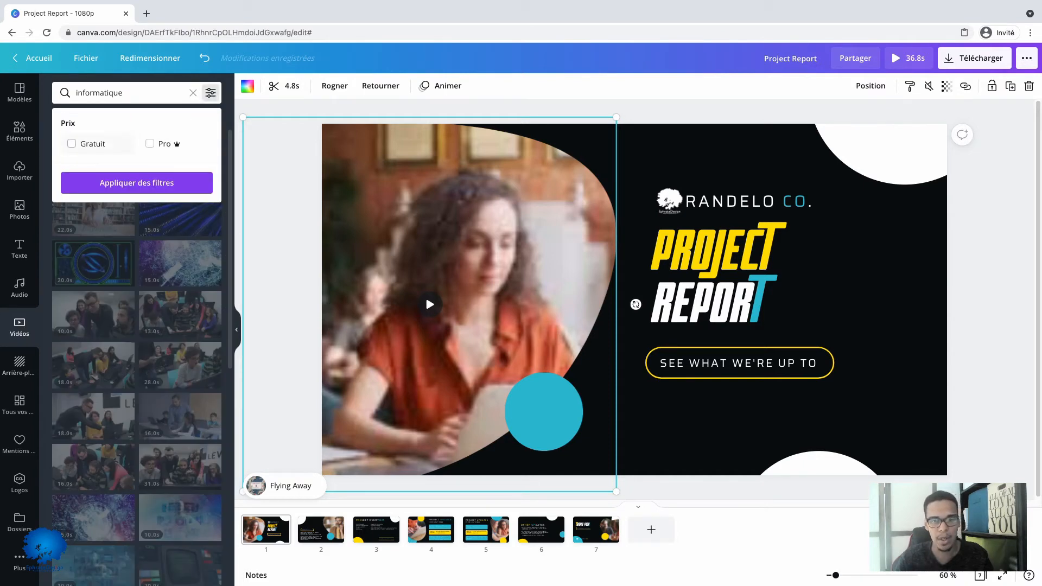
{"action": "left_click", "coordinate": [71, 144]}
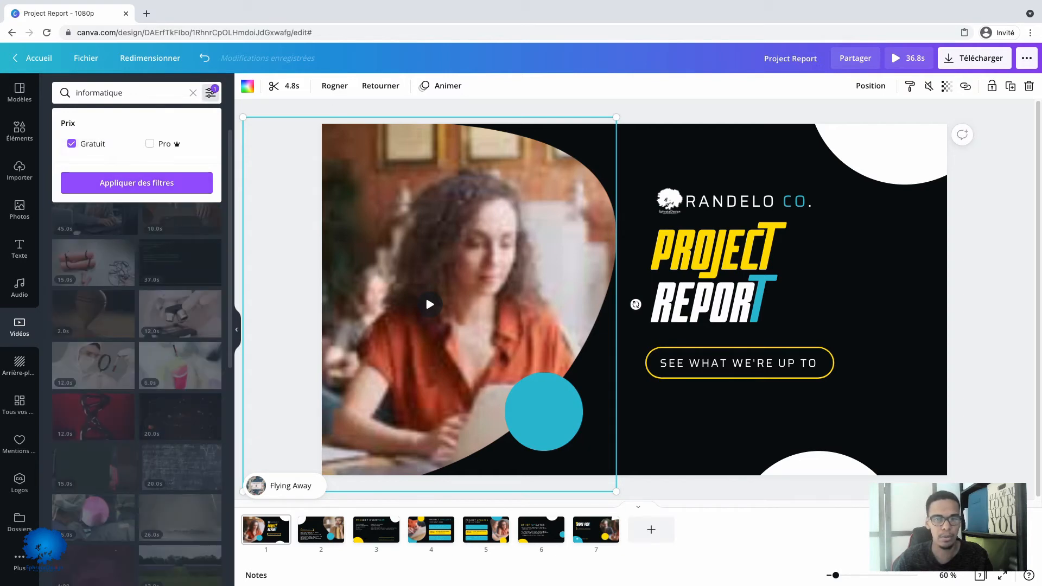
{"action": "left_click", "coordinate": [137, 182]}
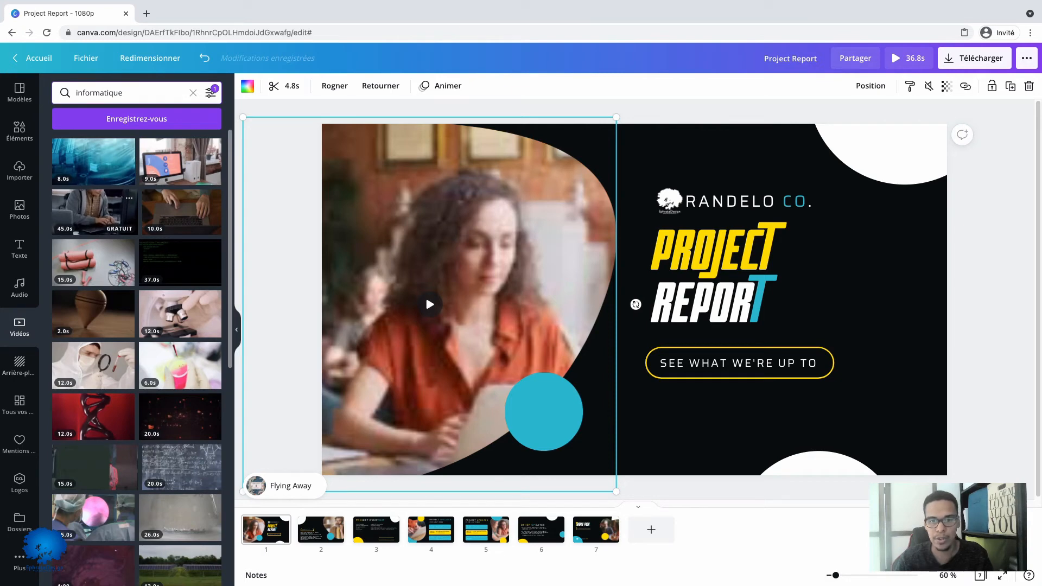
{"action": "left_click_drag", "start_coordinate": [93, 212], "coordinate": [426, 294]}
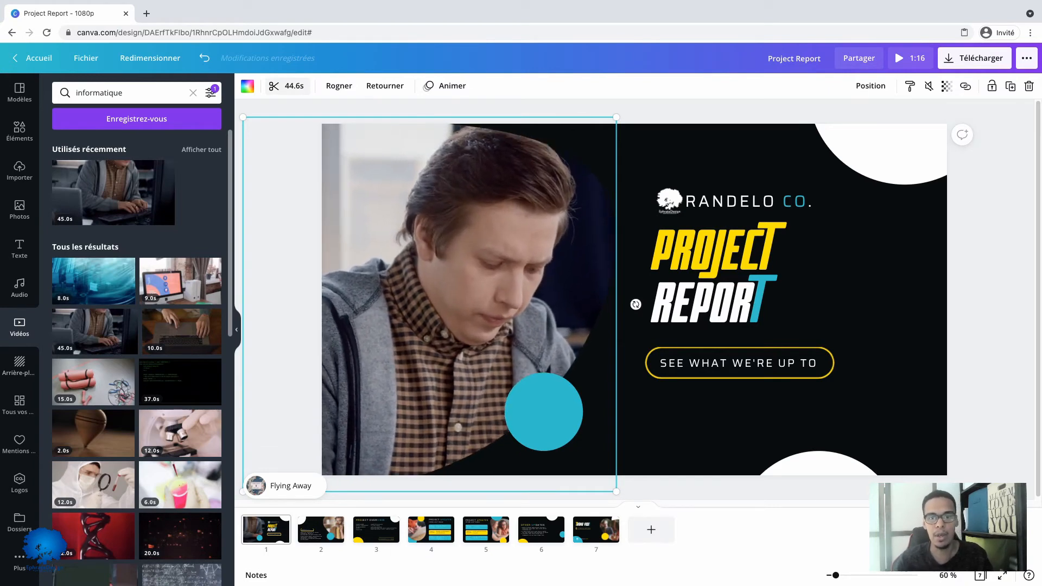
Trim both ends of page 1's new video to a 5.0s segment near its end, then deselect it
{"action": "left_click", "coordinate": [286, 86]}
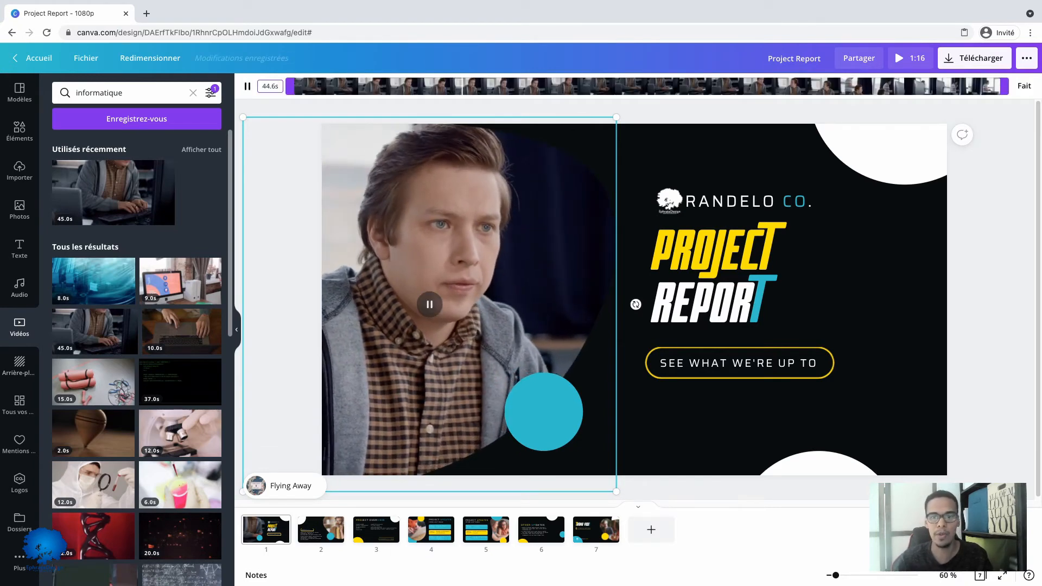
{"action": "left_click_drag", "start_coordinate": [289, 86], "coordinate": [835, 85]}
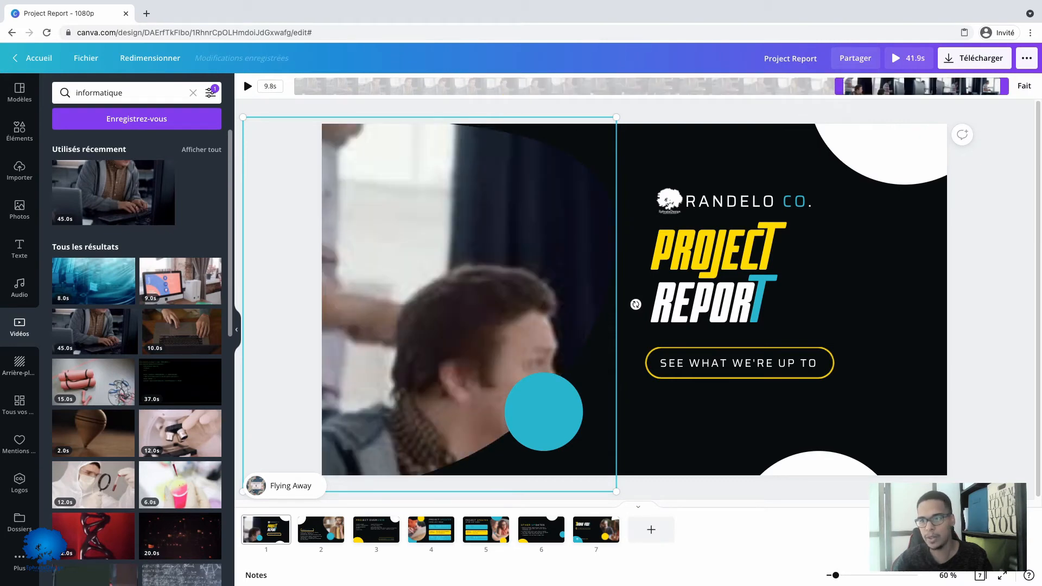
{"action": "left_click", "coordinate": [247, 86]}
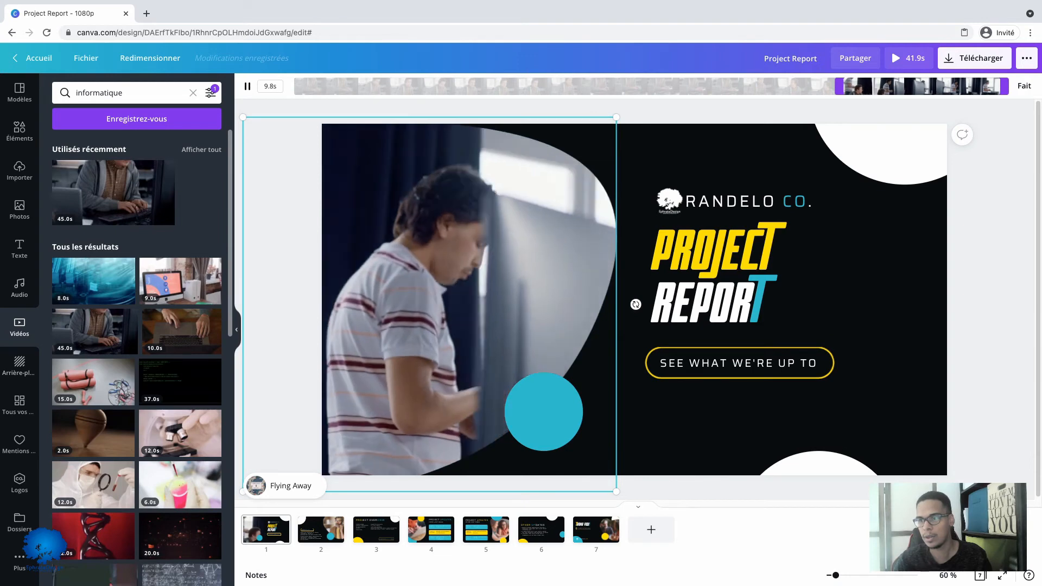
{"action": "left_click_drag", "start_coordinate": [1008, 86], "coordinate": [971, 86]}
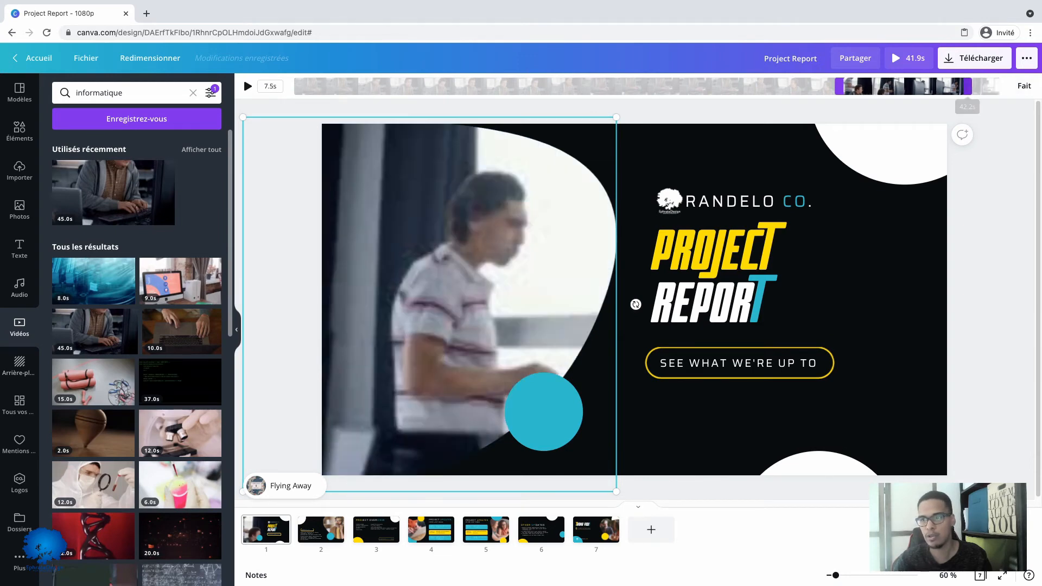
{"action": "key", "text": "space"}
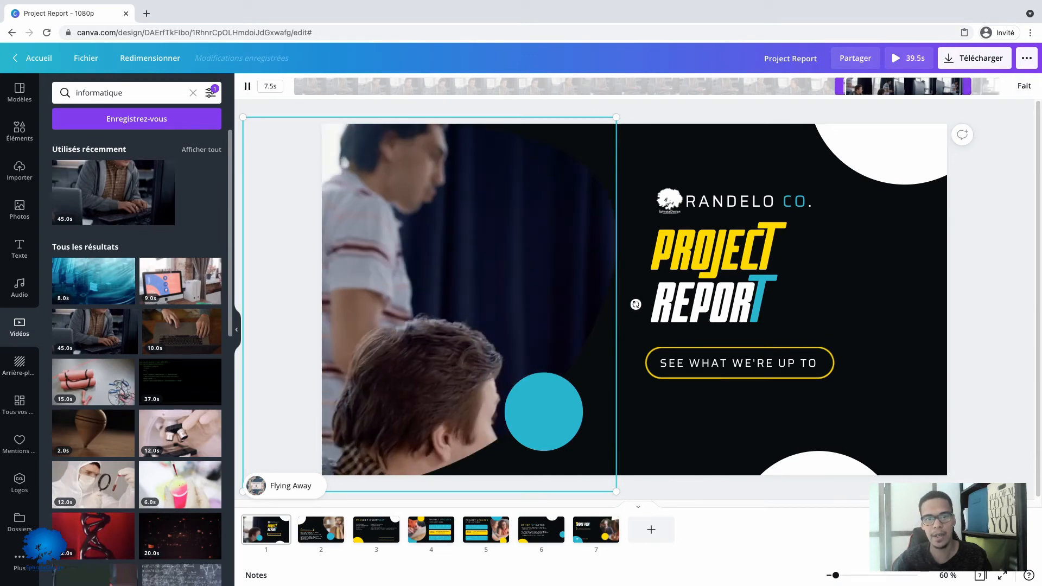
{"action": "left_click_drag", "start_coordinate": [839, 86], "coordinate": [874, 85]}
{"action": "key", "text": "space"}
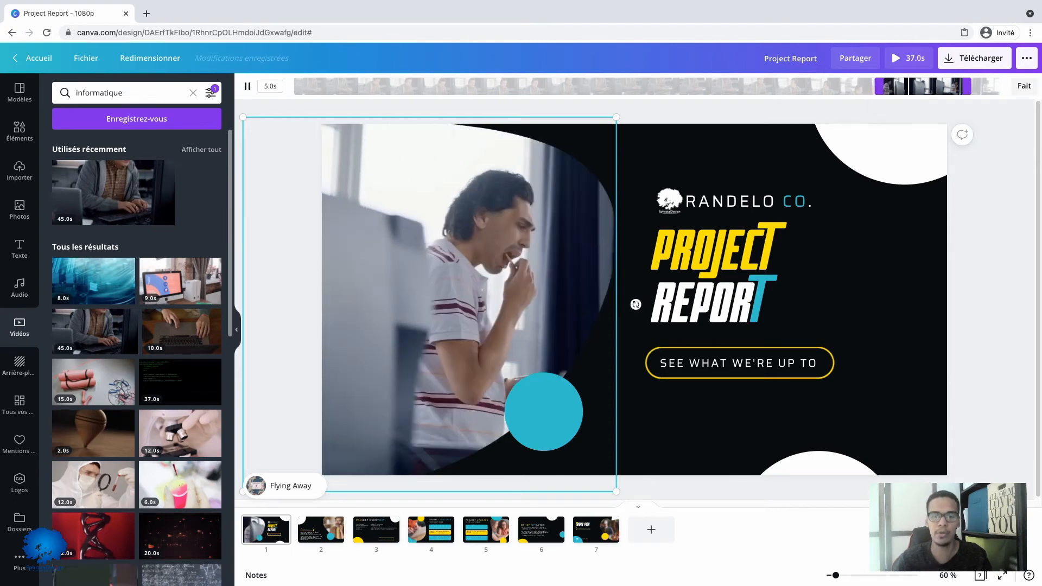
{"action": "left_click", "coordinate": [1024, 86]}
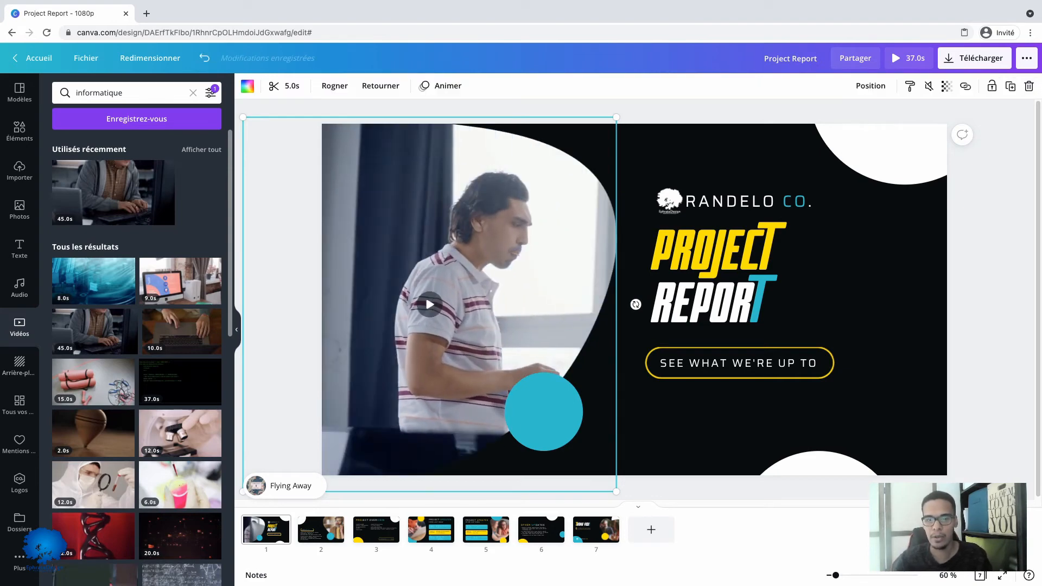
{"action": "key", "text": "Escape"}
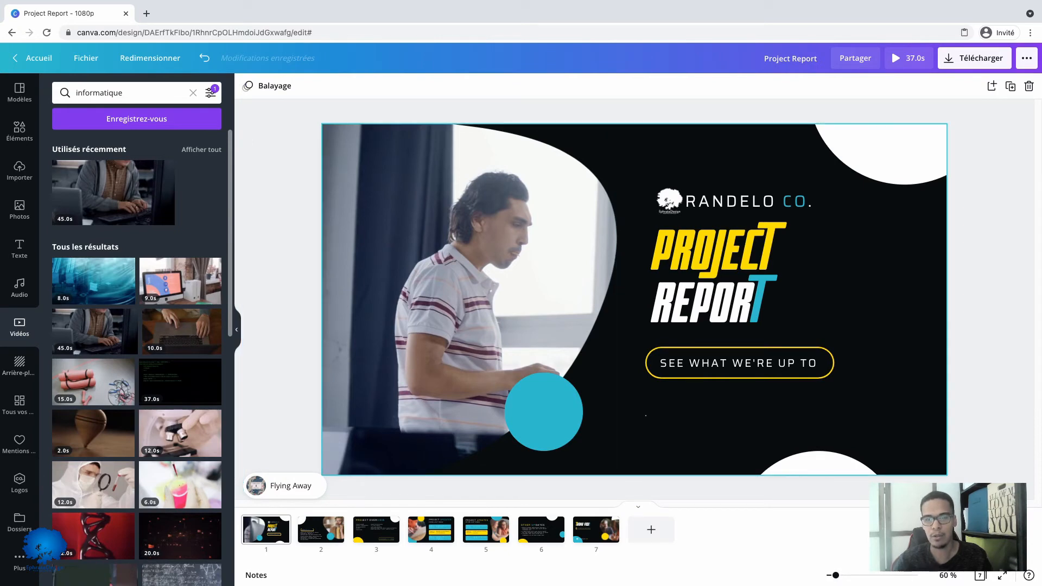
{"action": "left_click", "coordinate": [597, 415]}
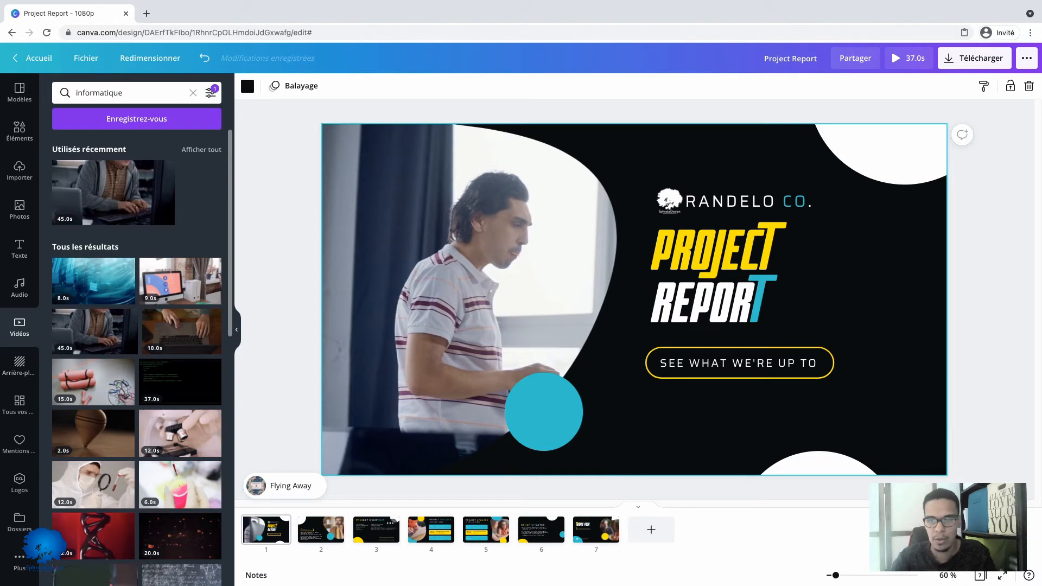
Replace page 2's video with the free 10.0s clip of hands on a laptop from the informatique results
{"action": "left_click", "coordinate": [321, 530]}
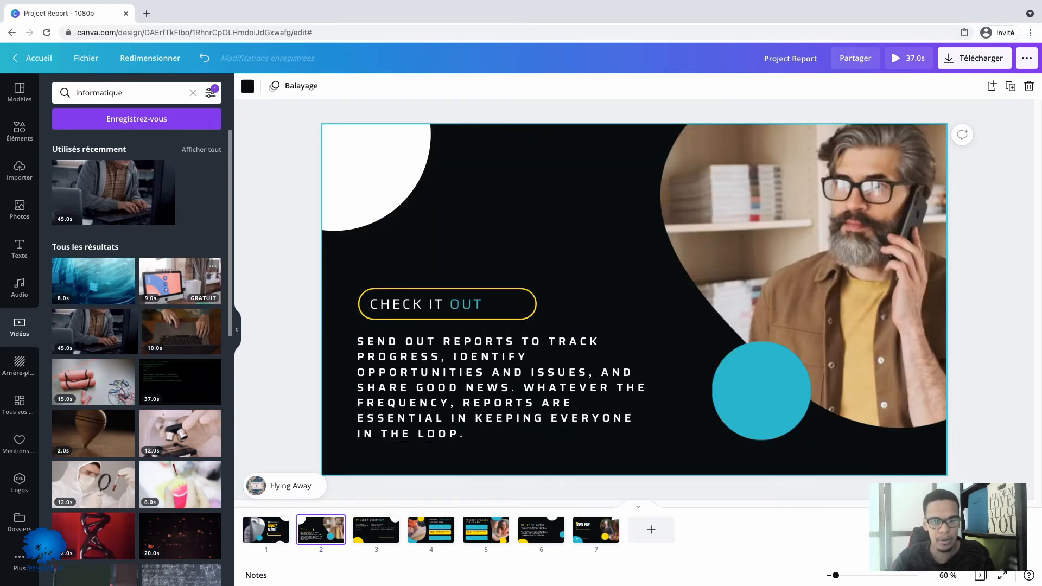
{"action": "scroll", "coordinate": [109, 276], "scroll_direction": "down", "scroll_amount": 1}
{"action": "scroll", "coordinate": [180, 315], "scroll_direction": "down", "scroll_amount": 5}
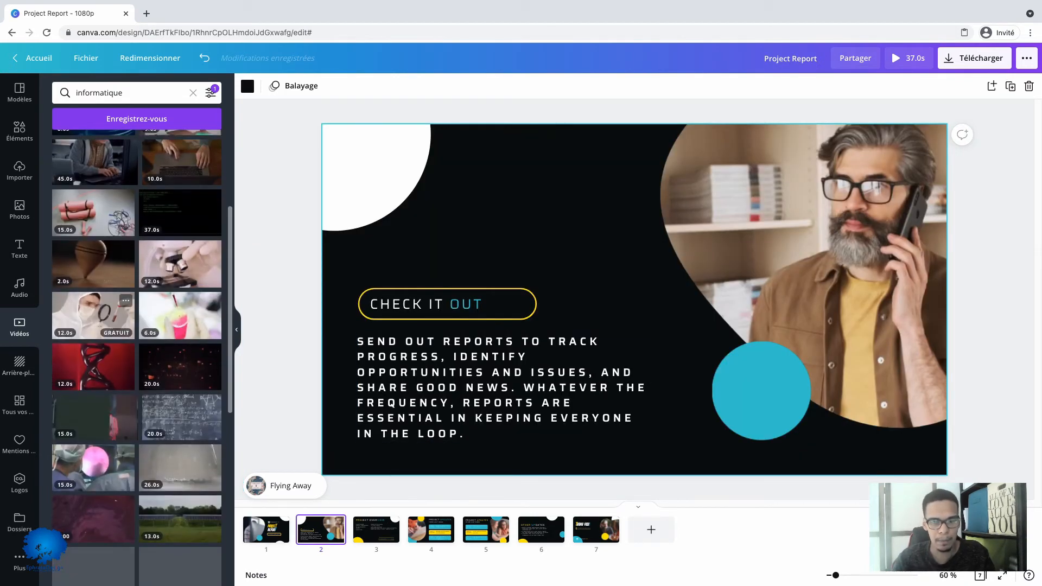
{"action": "scroll", "coordinate": [179, 315], "scroll_direction": "down", "scroll_amount": 5}
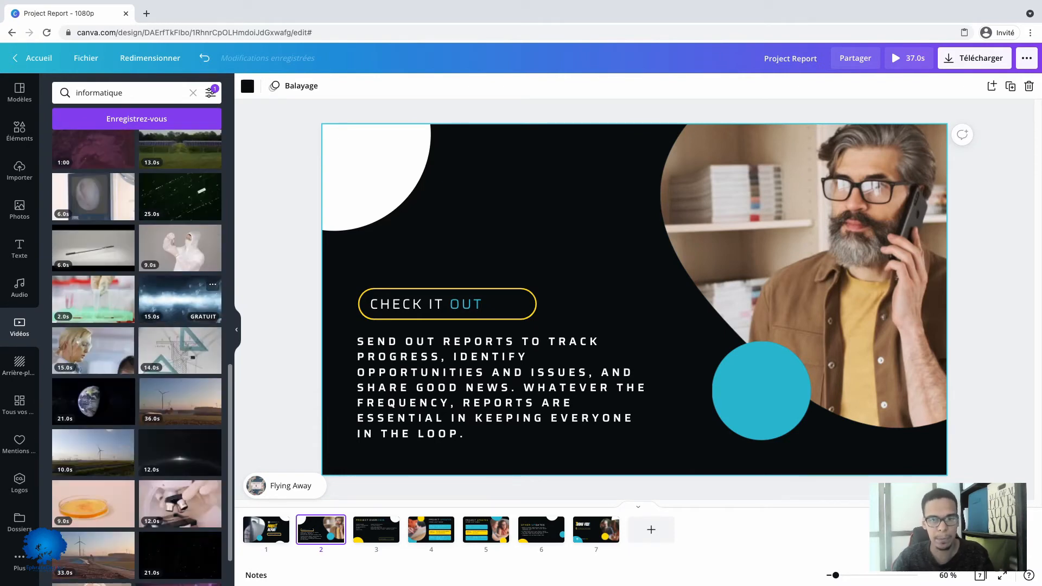
{"action": "scroll", "coordinate": [179, 298], "scroll_direction": "up", "scroll_amount": 10}
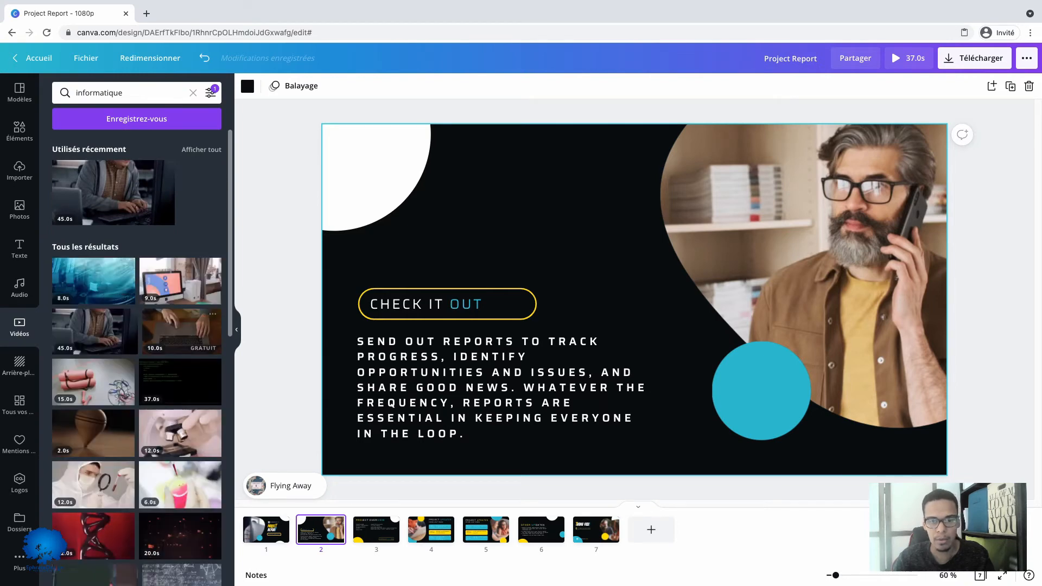
{"action": "left_click_drag", "start_coordinate": [179, 331], "coordinate": [912, 332]}
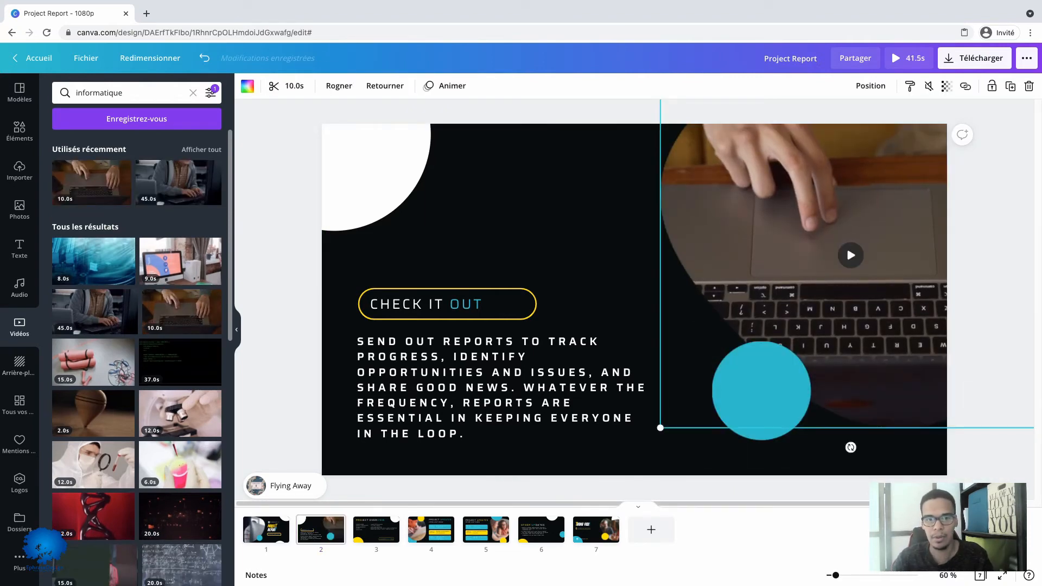
Trim the end of page 2's new video to a 5.5s duration, then deselect it
{"action": "left_click", "coordinate": [288, 86]}
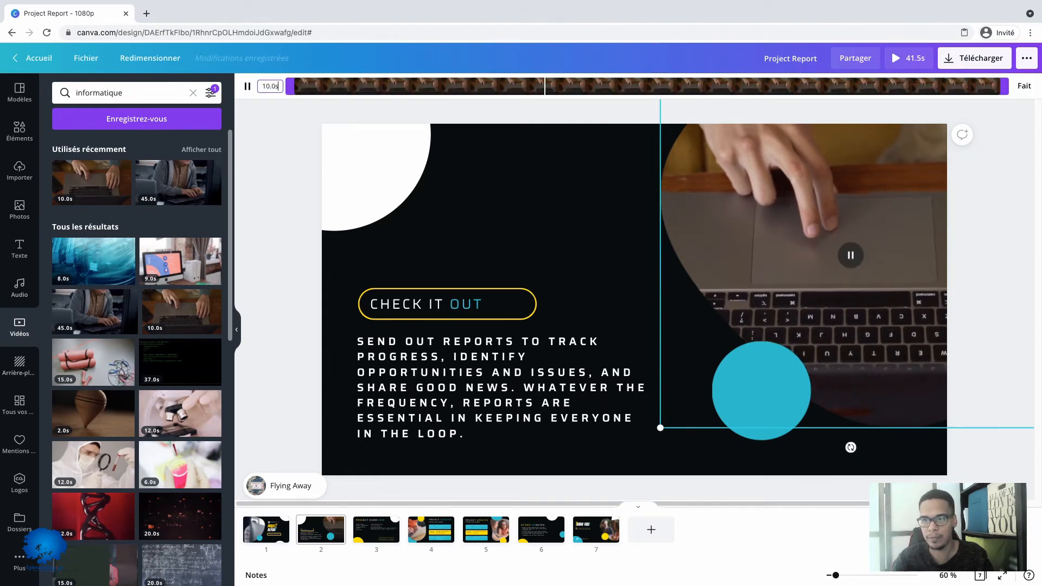
{"action": "left_click_drag", "start_coordinate": [1004, 86], "coordinate": [689, 86]}
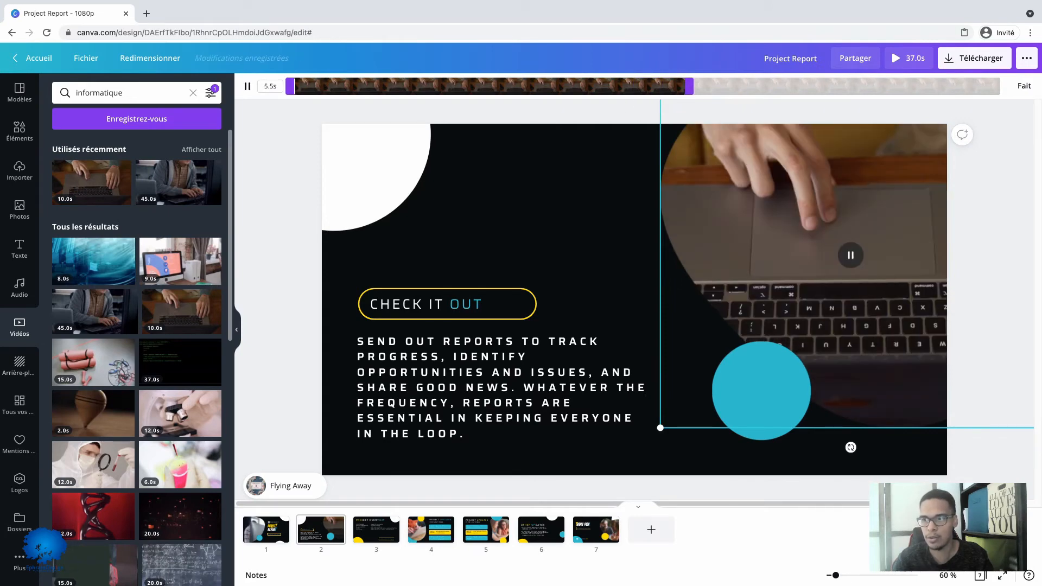
{"action": "left_click", "coordinate": [1024, 86]}
{"action": "left_click", "coordinate": [1029, 86]}
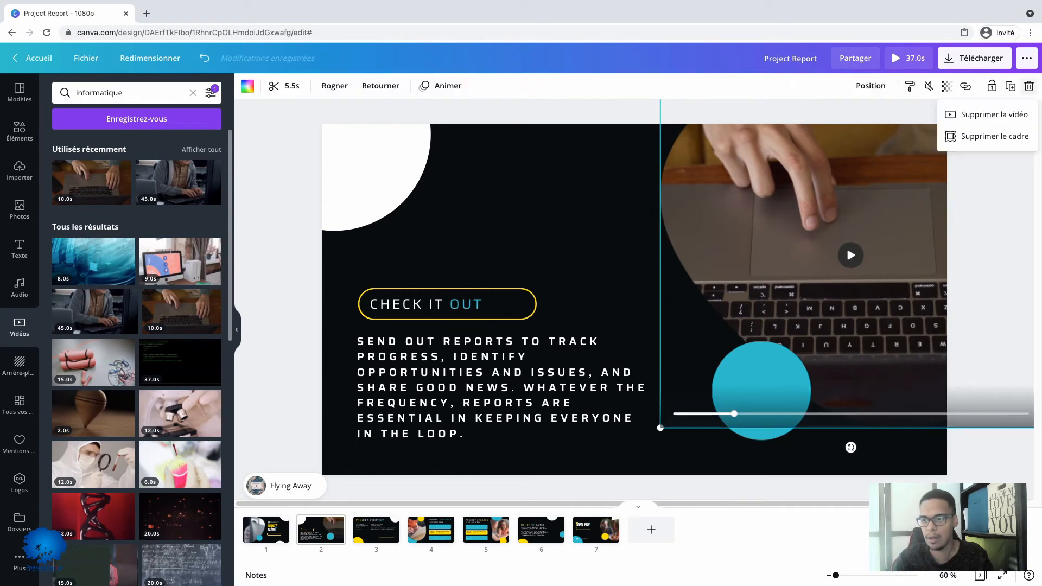
{"action": "left_click", "coordinate": [961, 131]}
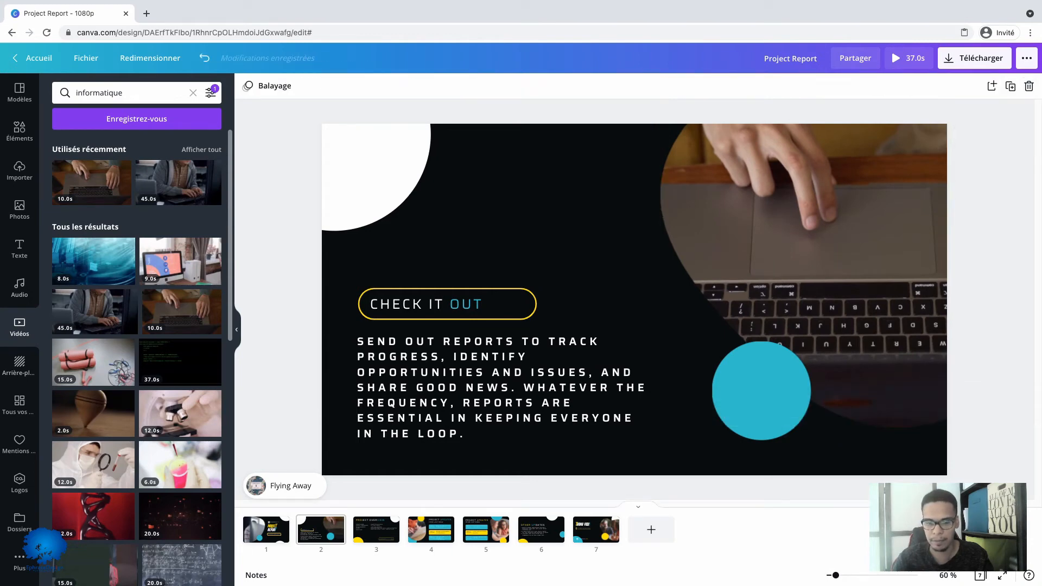
Replace page 4's video with the 30.0s teal futuristic interface clip from the informatique results and deselect it
{"action": "left_click", "coordinate": [376, 529]}
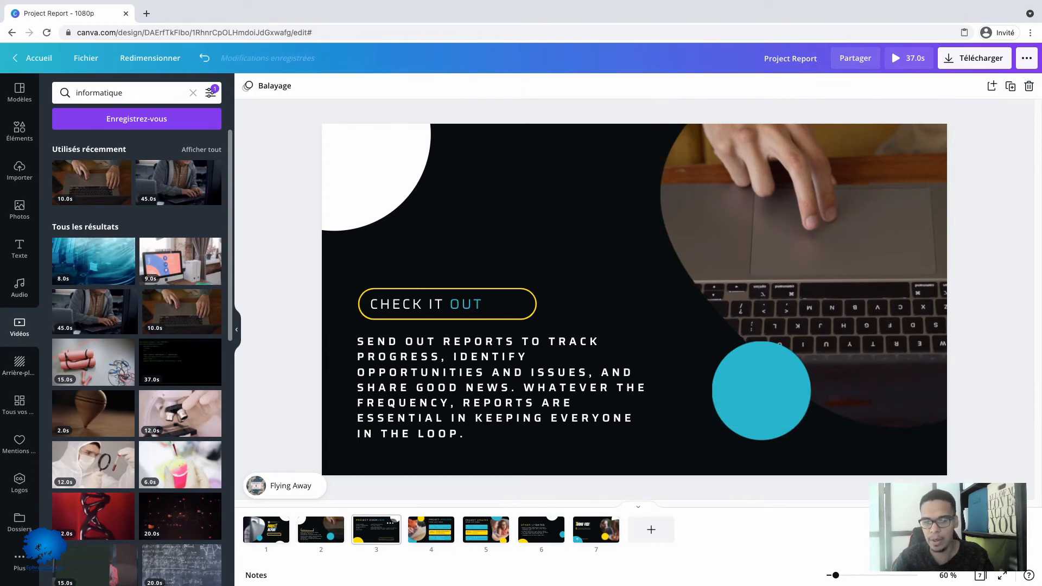
{"action": "left_click", "coordinate": [431, 529]}
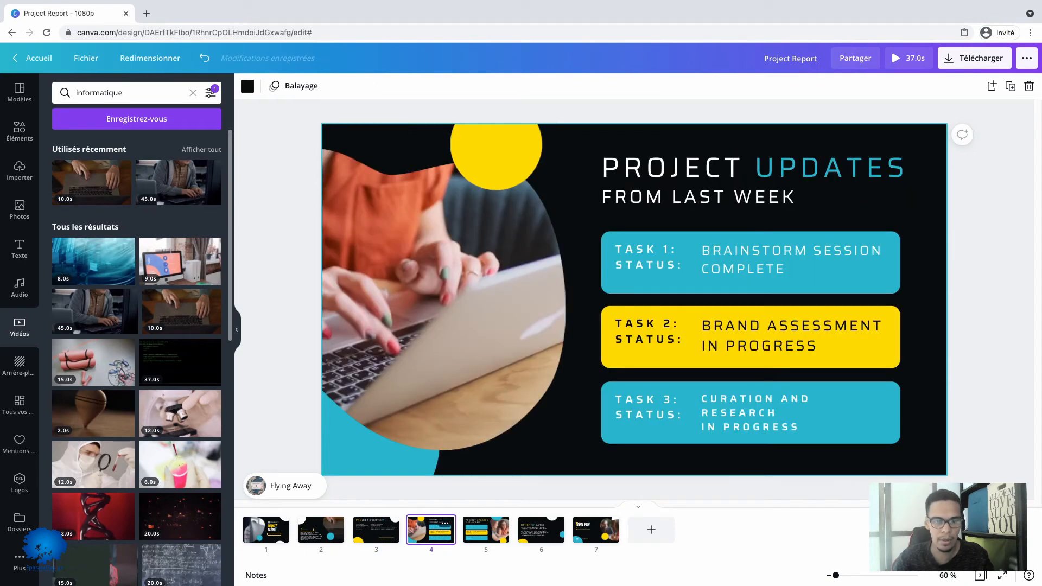
{"action": "left_click", "coordinate": [398, 299]}
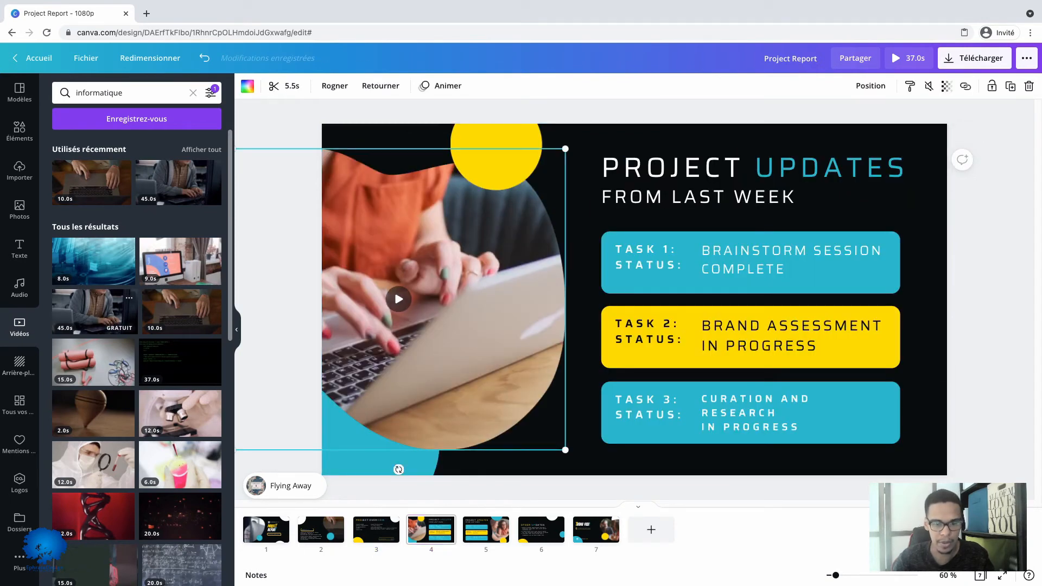
{"action": "scroll", "coordinate": [125, 367], "scroll_direction": "down", "scroll_amount": 1}
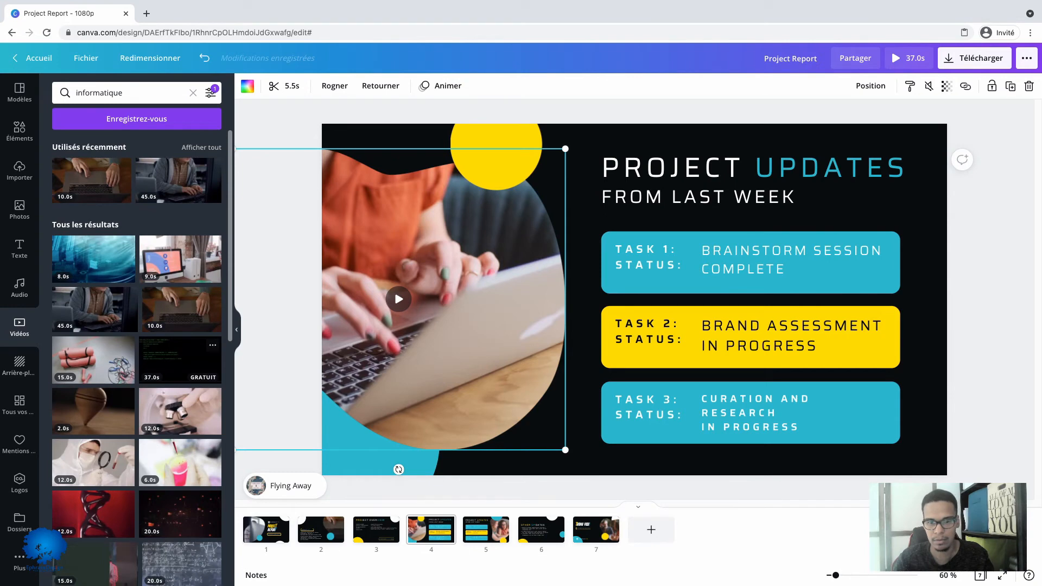
{"action": "mouse_move", "coordinate": [179, 358]}
{"action": "left_mouse_down"}
{"action": "mouse_move", "coordinate": [394, 289]}
{"action": "mouse_move", "coordinate": [325, 367]}
{"action": "mouse_move", "coordinate": [169, 355]}
{"action": "left_mouse_up"}
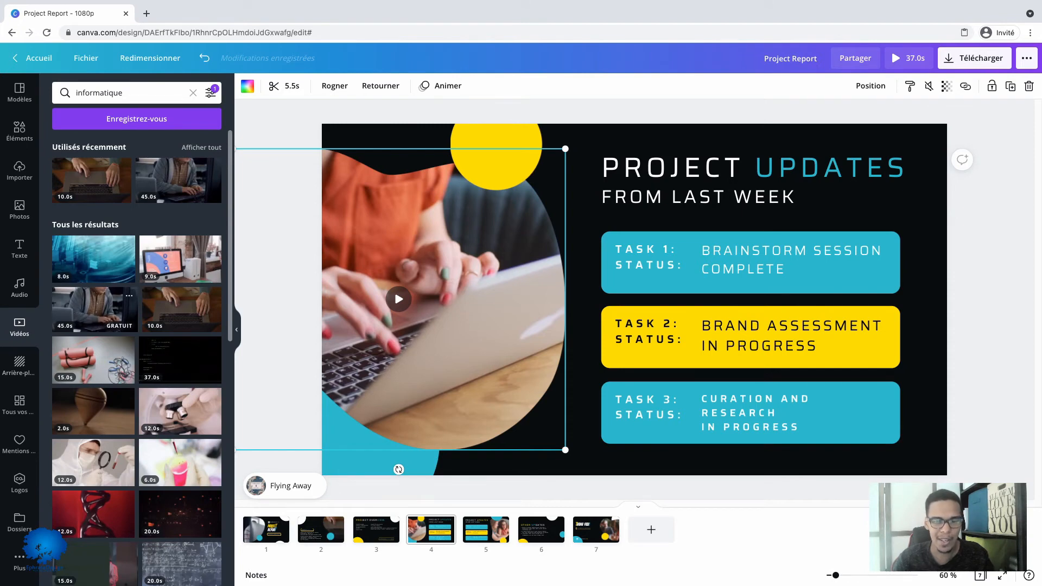
{"action": "scroll", "coordinate": [136, 336], "scroll_direction": "down", "scroll_amount": 1}
{"action": "scroll", "coordinate": [137, 336], "scroll_direction": "down", "scroll_amount": 4}
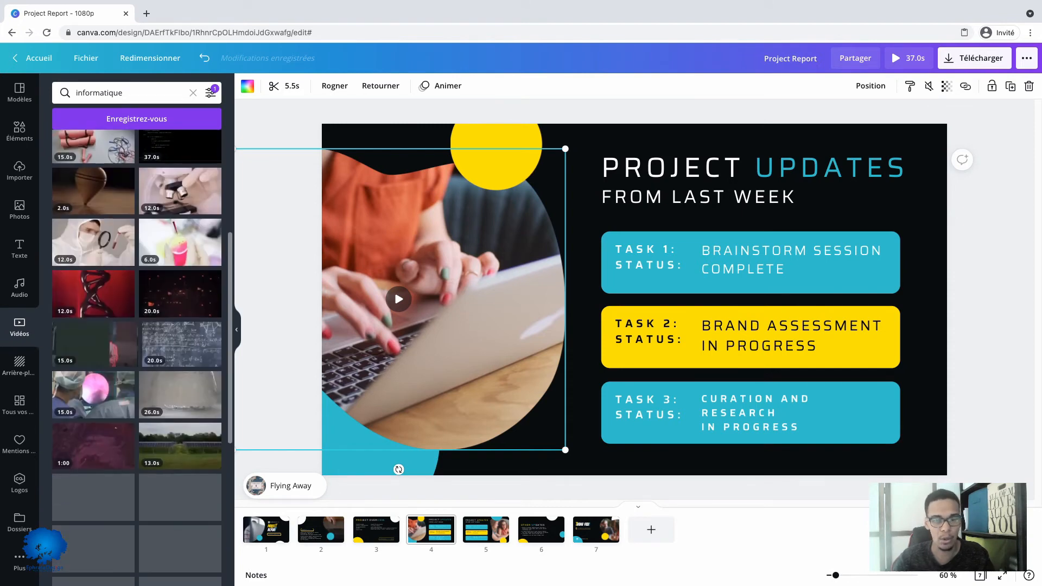
{"action": "scroll", "coordinate": [179, 295], "scroll_direction": "down", "scroll_amount": 6}
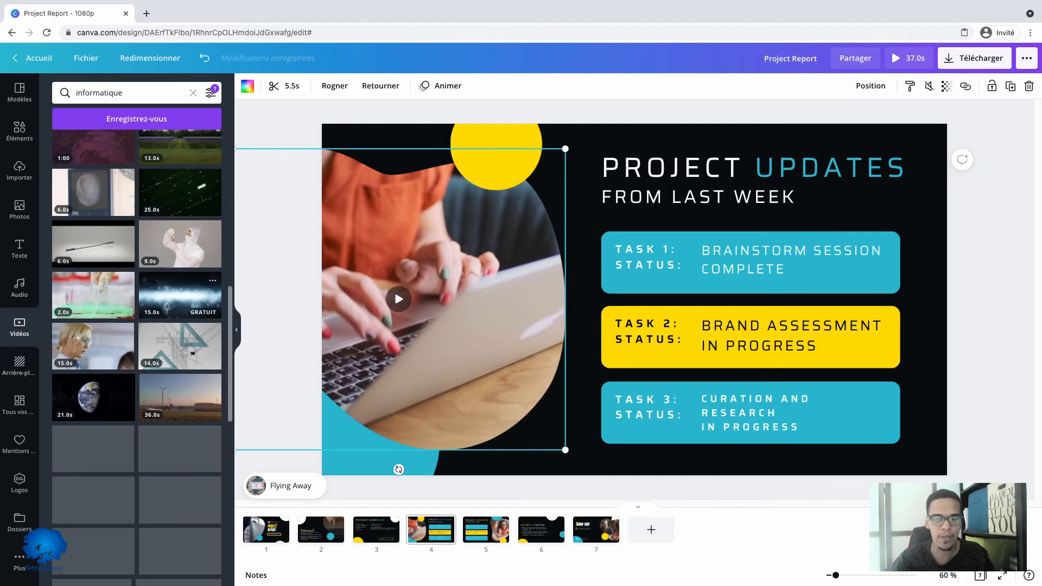
{"action": "scroll", "coordinate": [180, 282], "scroll_direction": "down", "scroll_amount": 5}
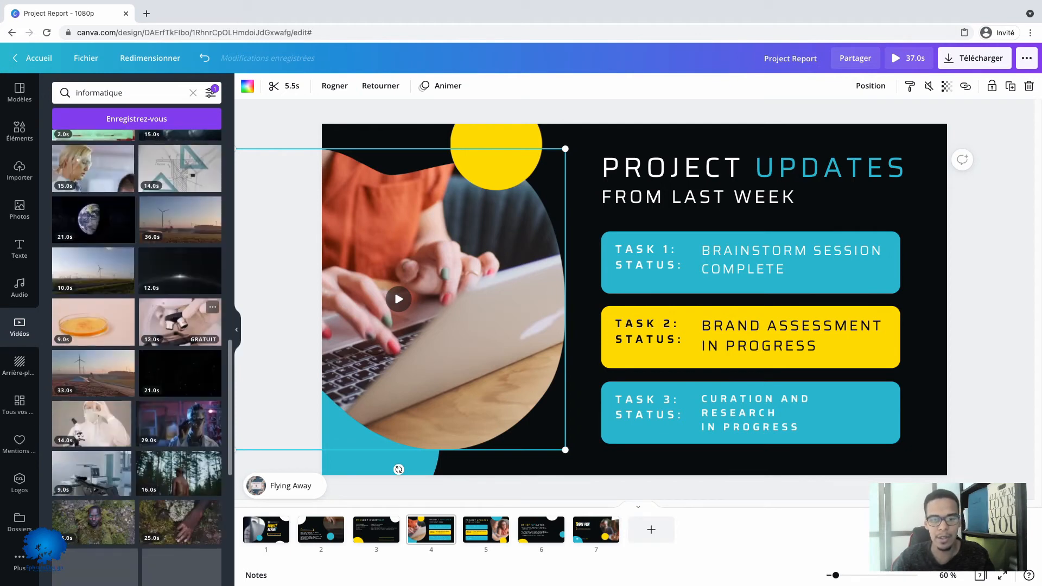
{"action": "scroll", "coordinate": [163, 282], "scroll_direction": "down", "scroll_amount": 5}
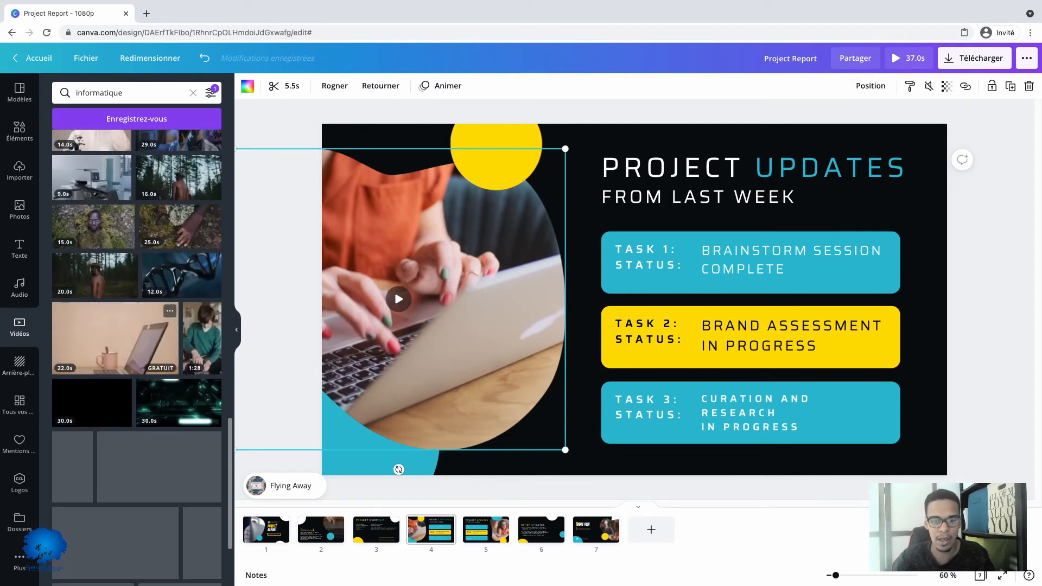
{"action": "scroll", "coordinate": [163, 347], "scroll_direction": "down", "scroll_amount": 1}
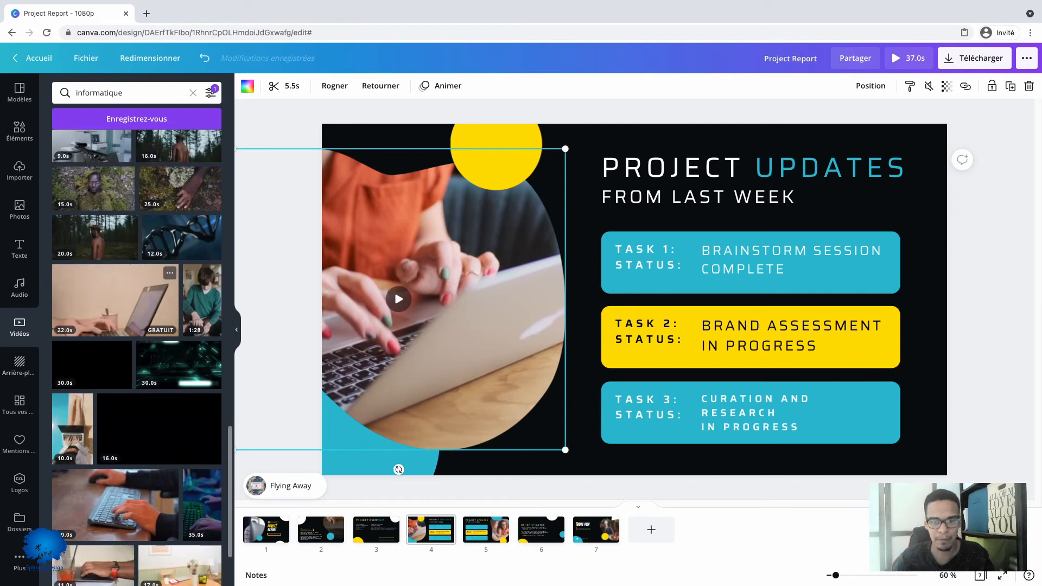
{"action": "left_click", "coordinate": [179, 350]}
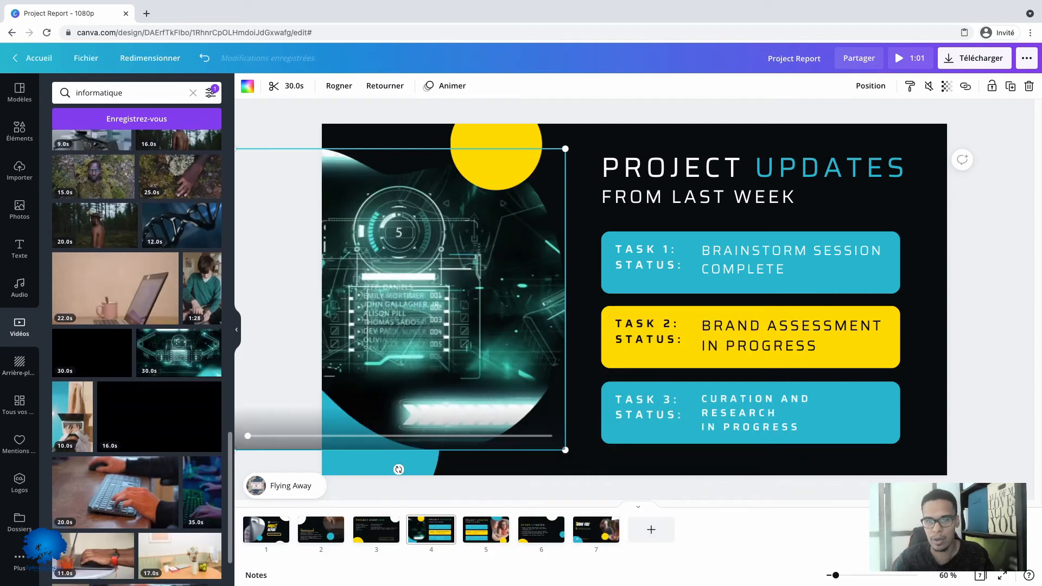
{"action": "key", "text": "Escape"}
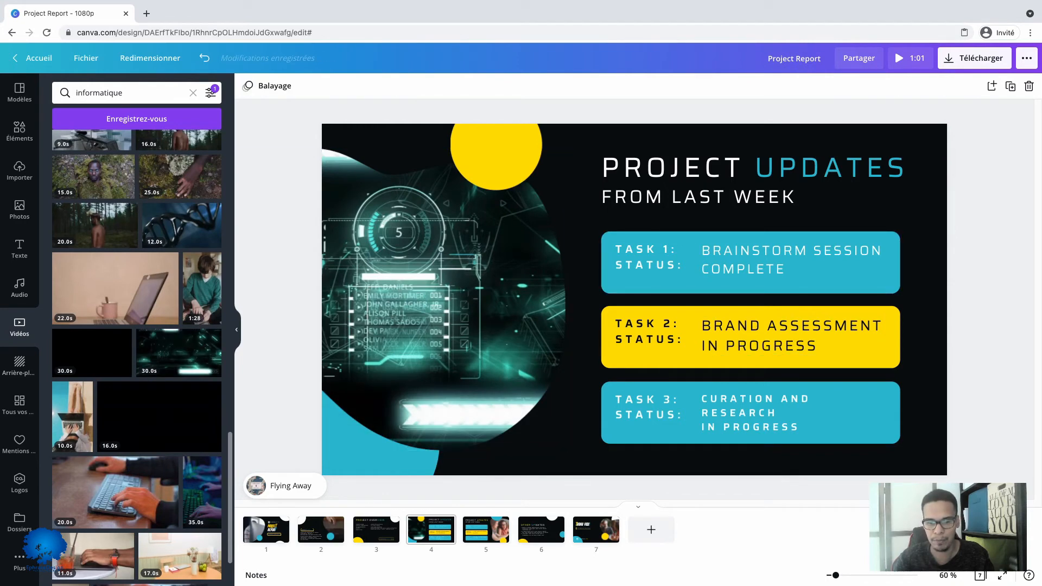
Replace page 5's video with the free clip of a hooded person sitting among computer screens
{"action": "left_click", "coordinate": [491, 531]}
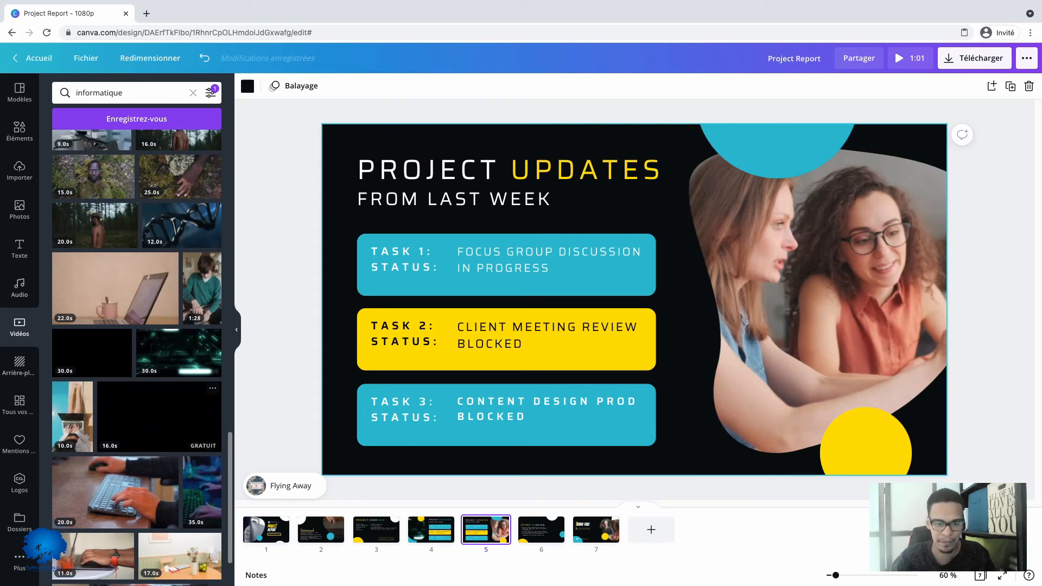
{"action": "scroll", "coordinate": [163, 359], "scroll_direction": "down", "scroll_amount": 5}
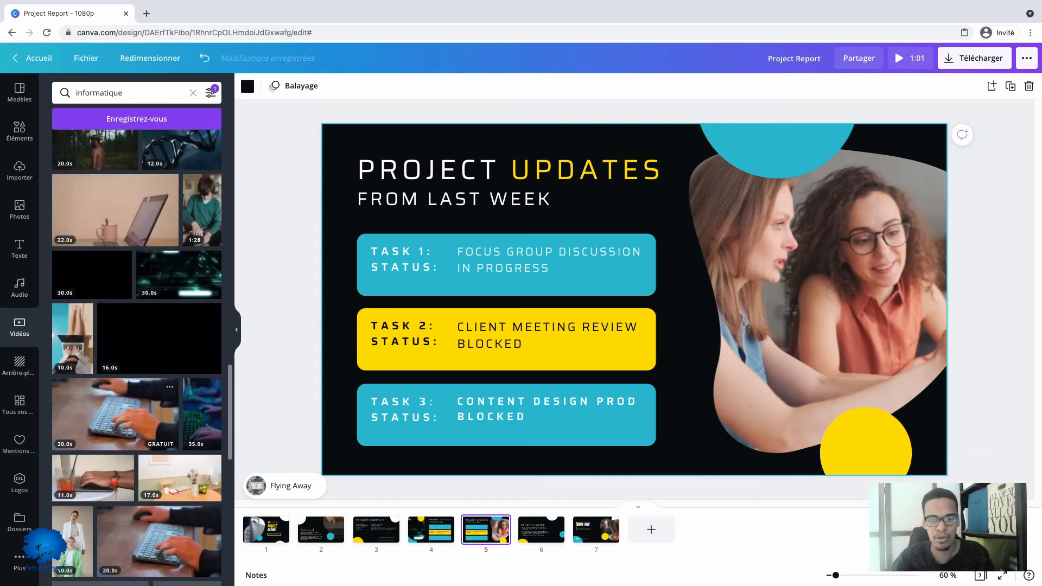
{"action": "scroll", "coordinate": [179, 434], "scroll_direction": "down", "scroll_amount": 1}
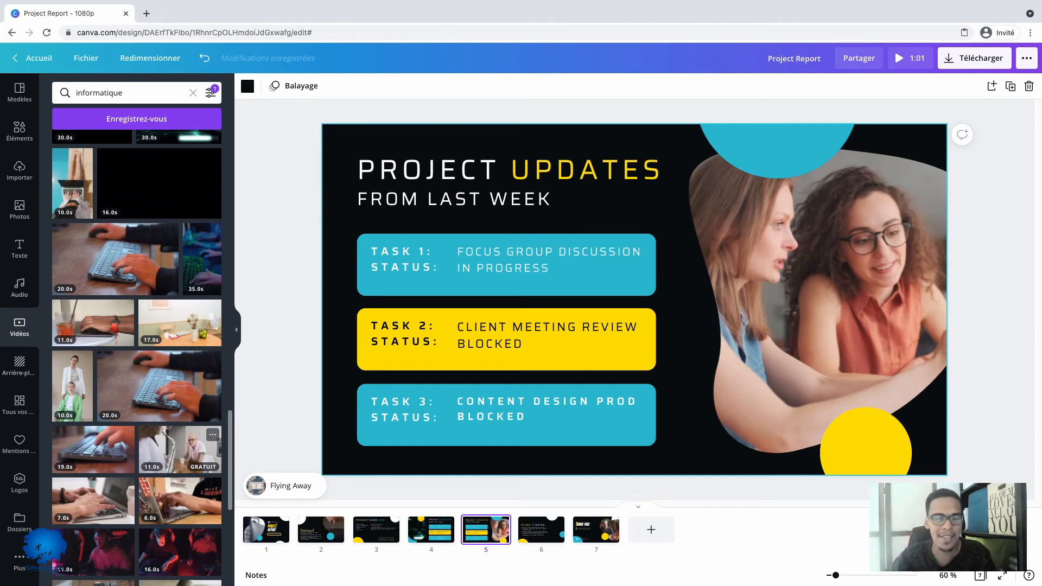
{"action": "scroll", "coordinate": [180, 445], "scroll_direction": "down", "scroll_amount": 1}
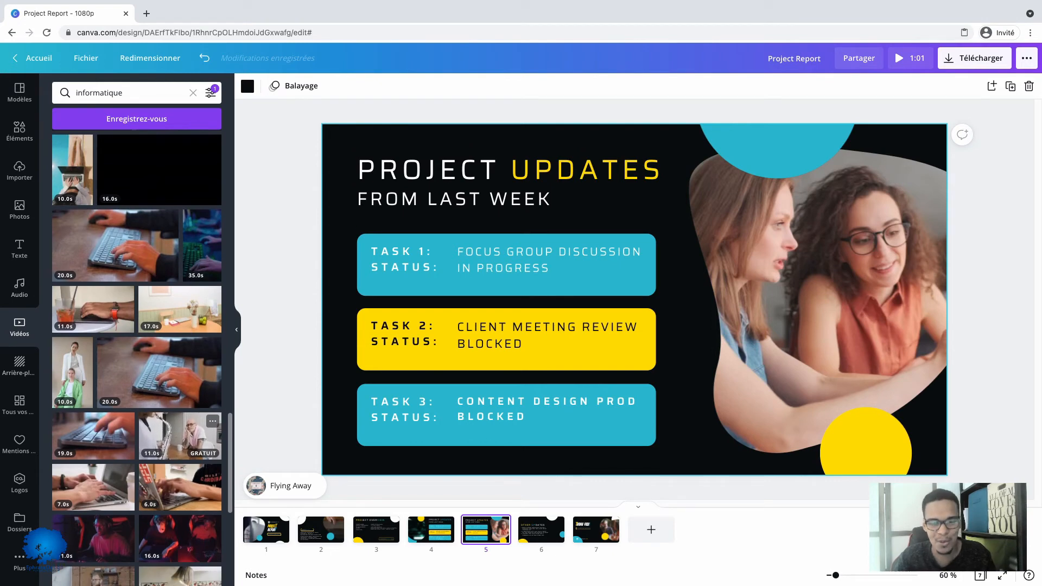
{"action": "scroll", "coordinate": [179, 434], "scroll_direction": "down", "scroll_amount": 2}
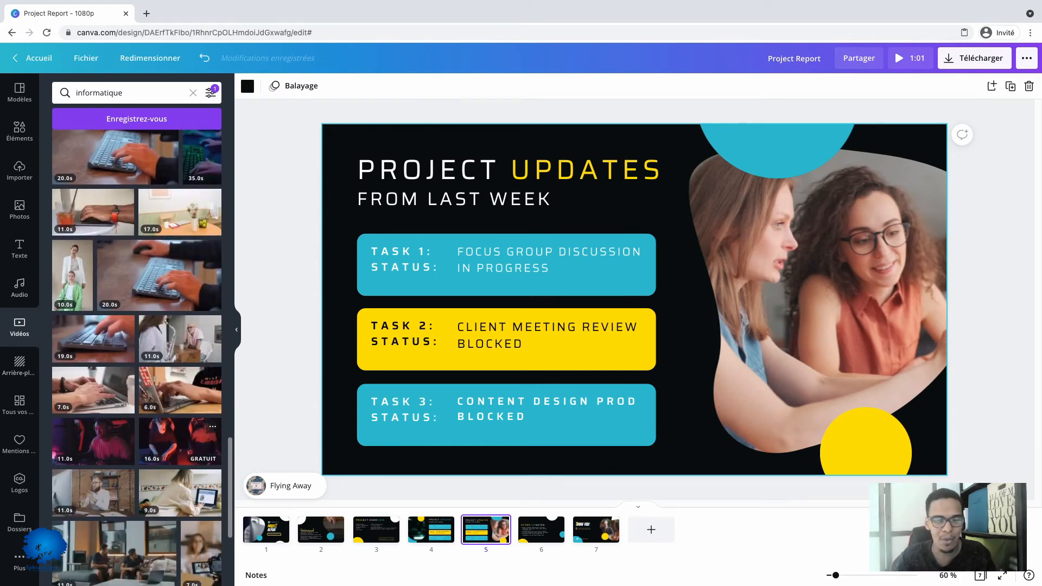
{"action": "scroll", "coordinate": [179, 435], "scroll_direction": "down", "scroll_amount": 2}
{"action": "scroll", "coordinate": [179, 429], "scroll_direction": "down", "scroll_amount": 1}
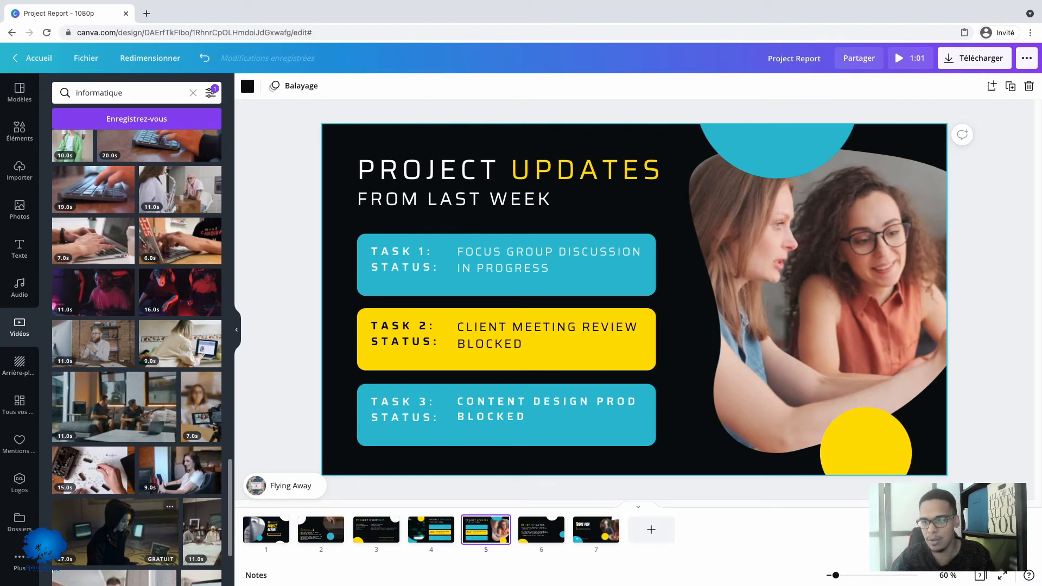
{"action": "left_click_drag", "start_coordinate": [115, 532], "coordinate": [770, 291]}
{"action": "left_click_drag", "start_coordinate": [869, 379], "coordinate": [871, 385]}
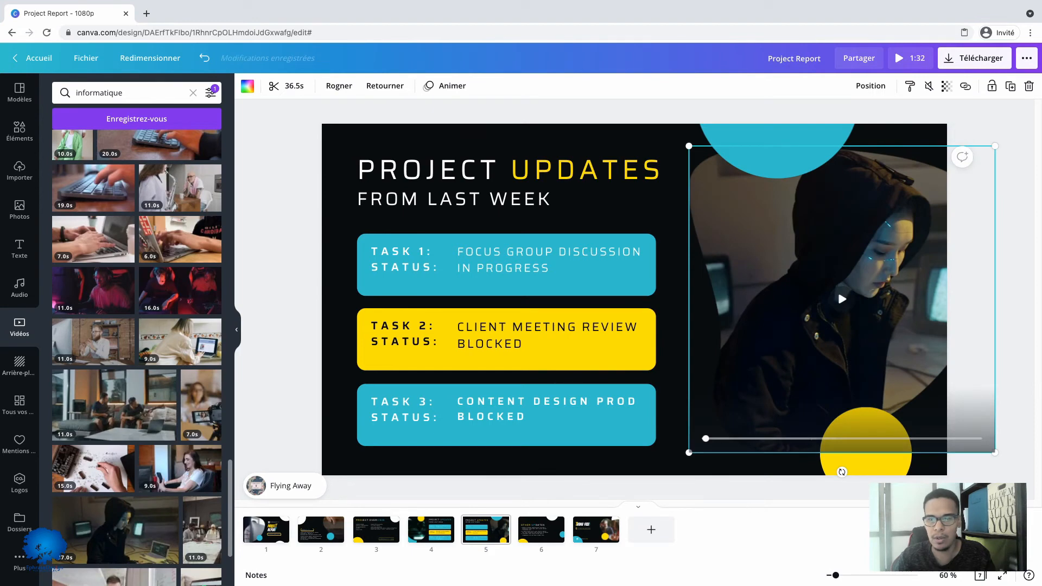
Trim the end of page 5's new video to a 5.0s duration, preview it, and deselect it
{"action": "left_click", "coordinate": [278, 85]}
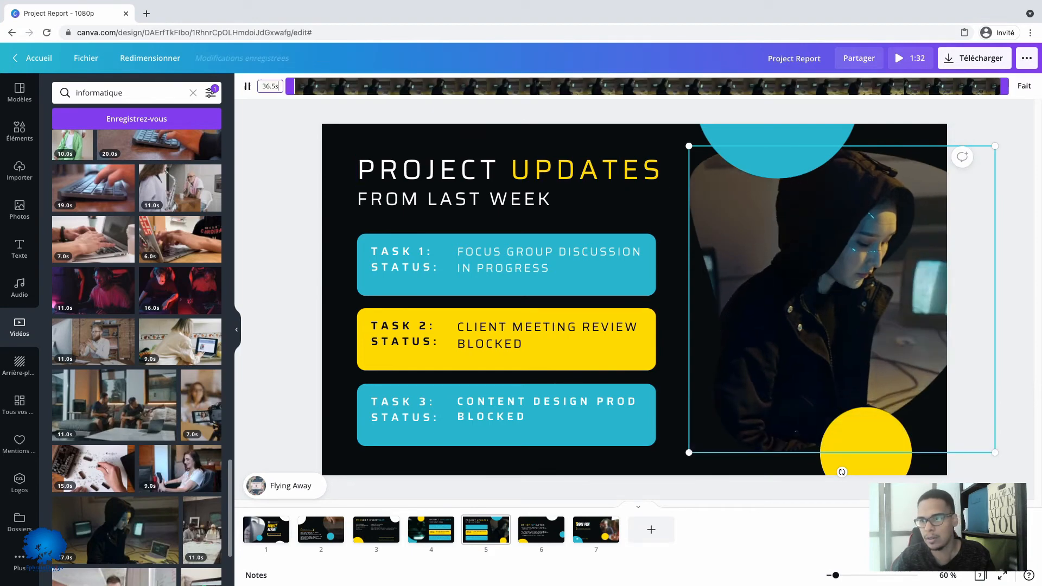
{"action": "left_click_drag", "start_coordinate": [1004, 86], "coordinate": [398, 86]}
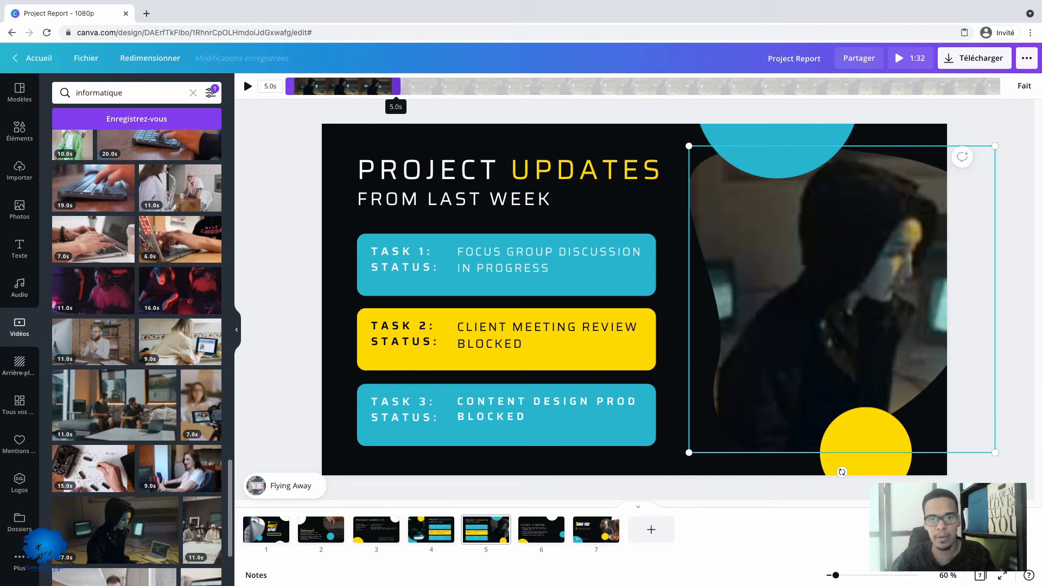
{"action": "key", "text": "space"}
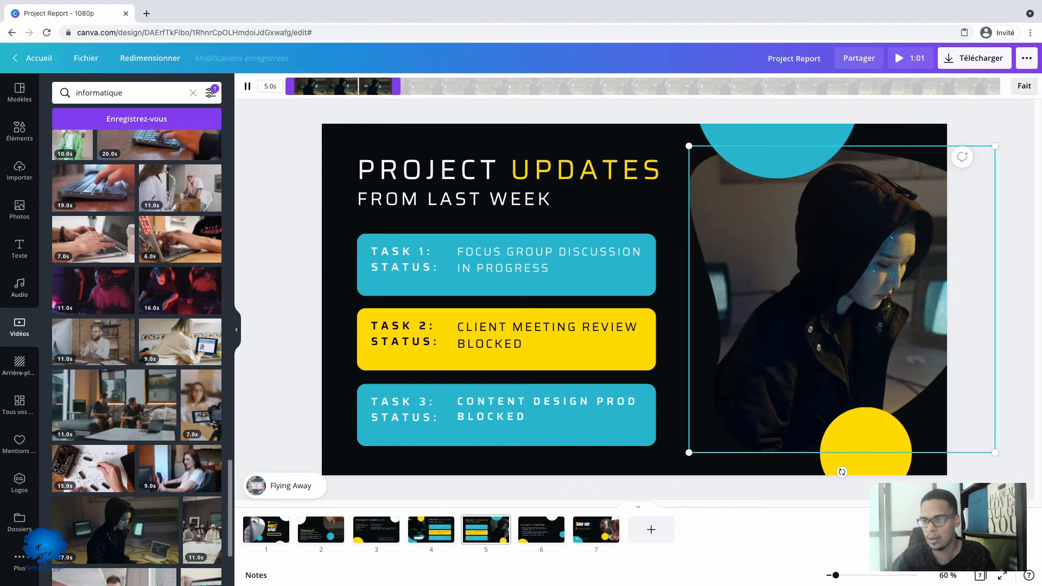
{"action": "left_click", "coordinate": [1024, 86]}
{"action": "key", "text": "Escape"}
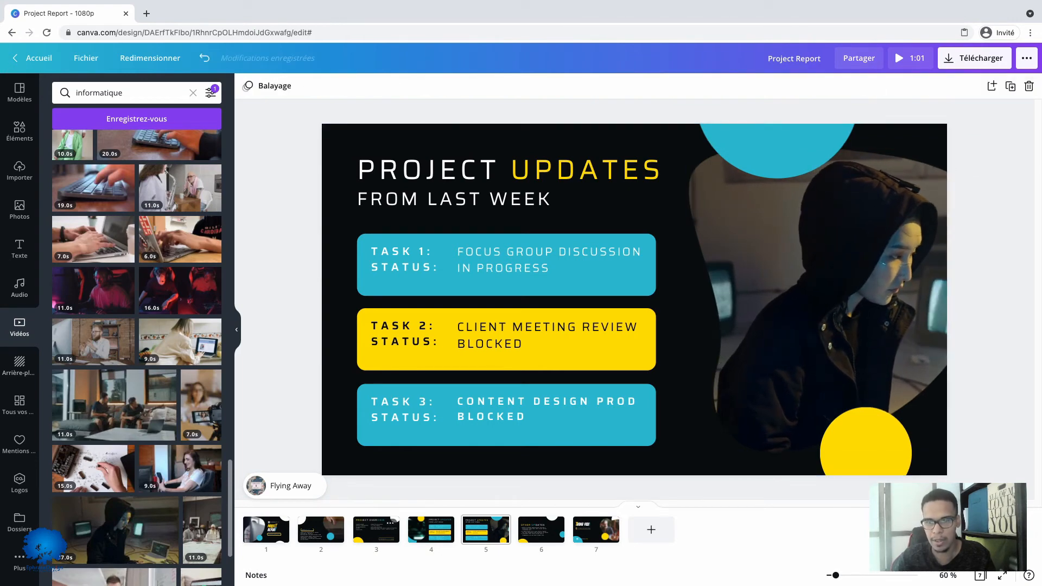
Review the replaced videos on pages 2, 4 and 5, checking the clip length on page 2
{"action": "left_click", "coordinate": [321, 530]}
{"action": "left_click", "coordinate": [803, 254]}
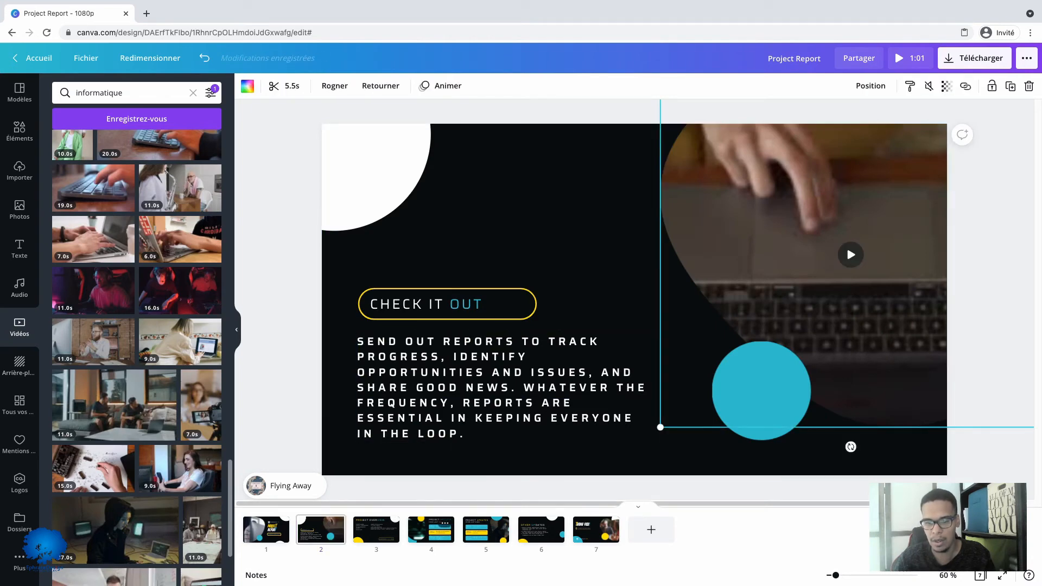
{"action": "left_click", "coordinate": [431, 530]}
{"action": "left_click", "coordinate": [486, 530]}
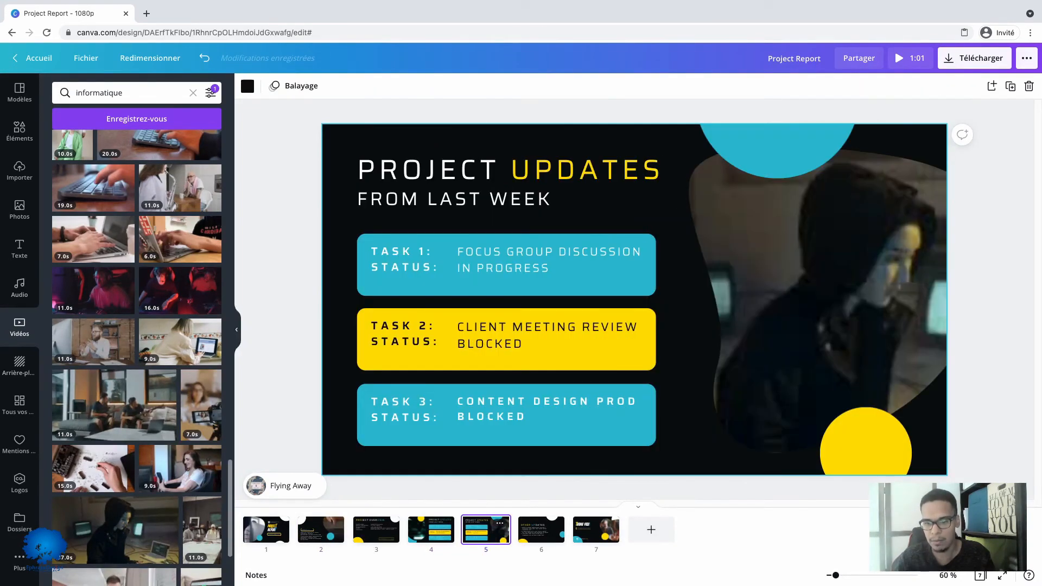
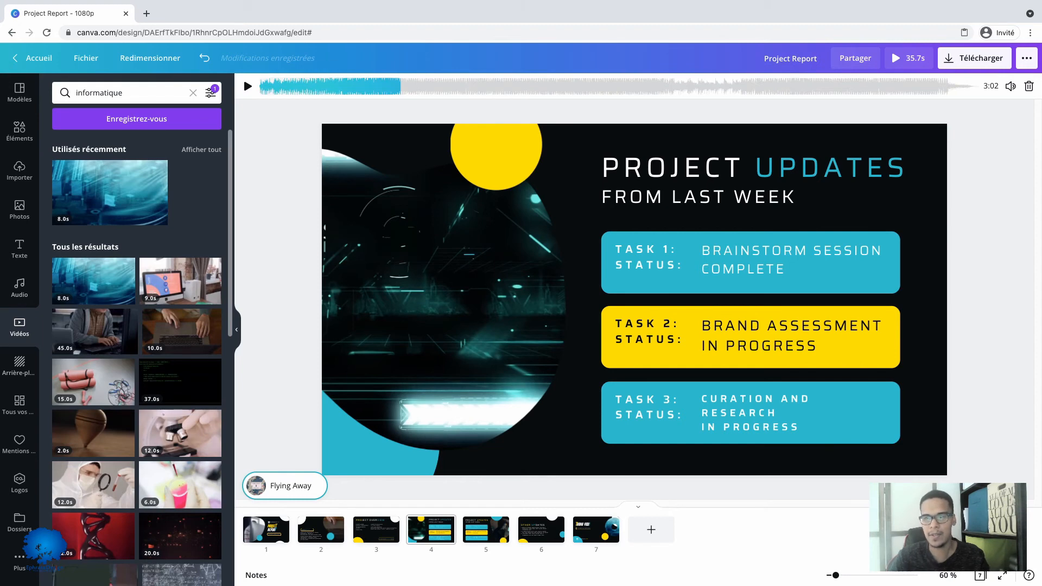
Play back part of the Flying Away soundtrack and pause it
{"action": "mouse_move", "coordinate": [329, 86]}
{"action": "left_mouse_down"}
{"action": "mouse_move", "coordinate": [908, 86]}
{"action": "mouse_move", "coordinate": [329, 86]}
{"action": "left_mouse_up"}
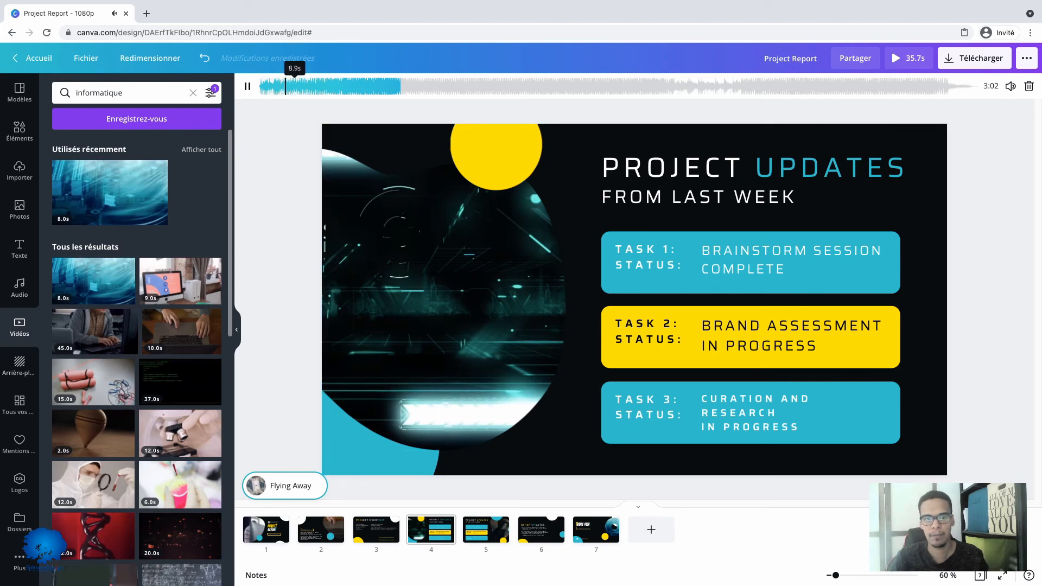
{"action": "key", "text": "space"}
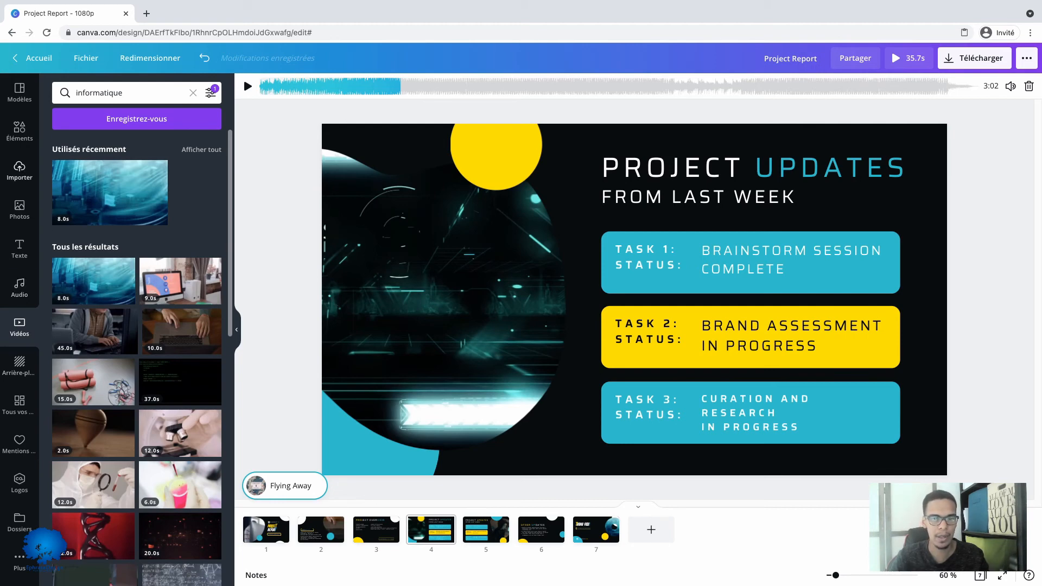
Replace the soundtrack with the uploaded 3:12 audio "y2mate.com - feet on water" and preview it
{"action": "left_click", "coordinate": [19, 171]}
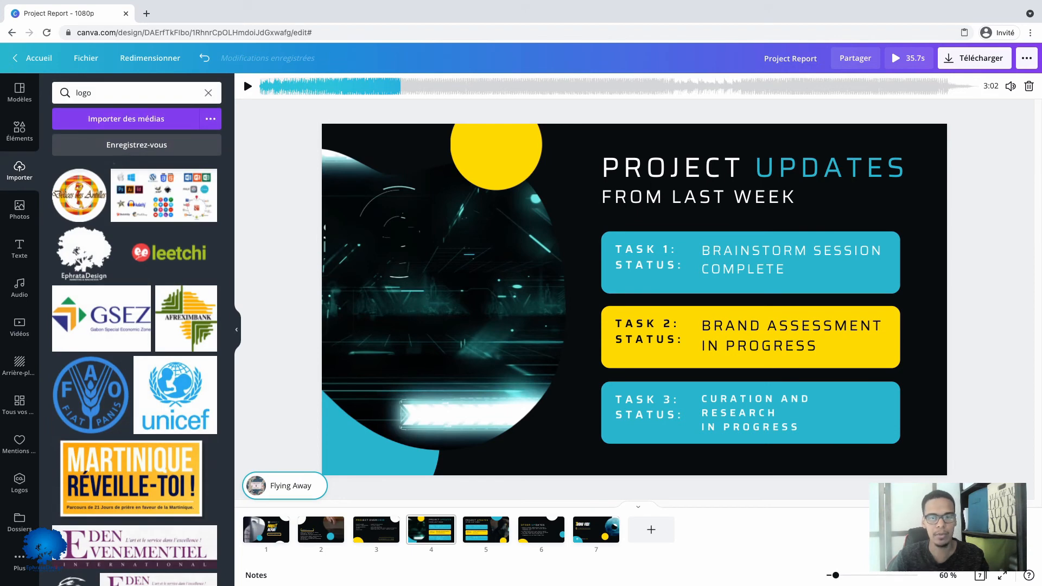
{"action": "left_click", "coordinate": [207, 93]}
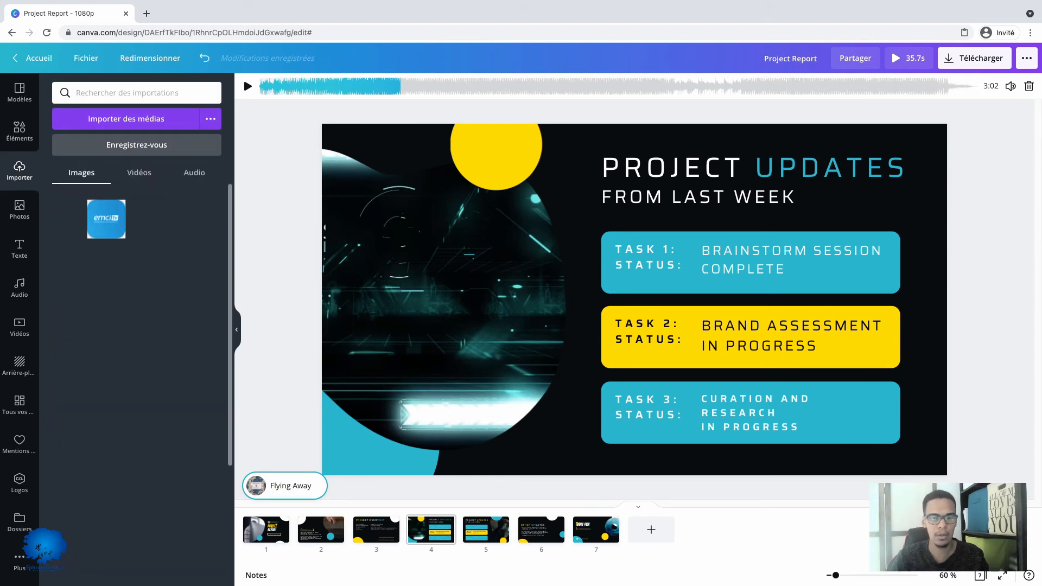
{"action": "left_click", "coordinate": [194, 173]}
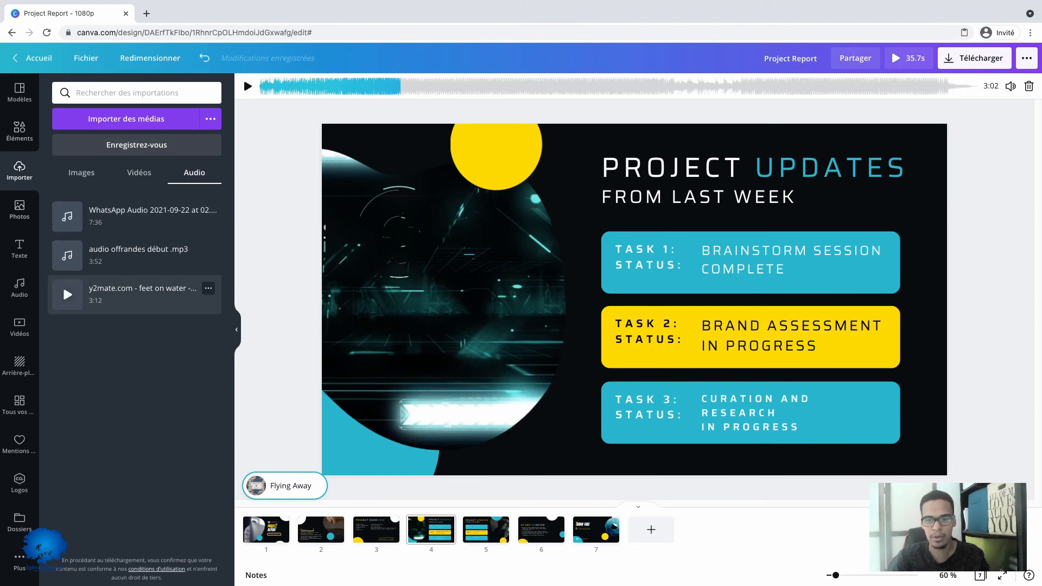
{"action": "left_click_drag", "start_coordinate": [63, 284], "coordinate": [435, 244]}
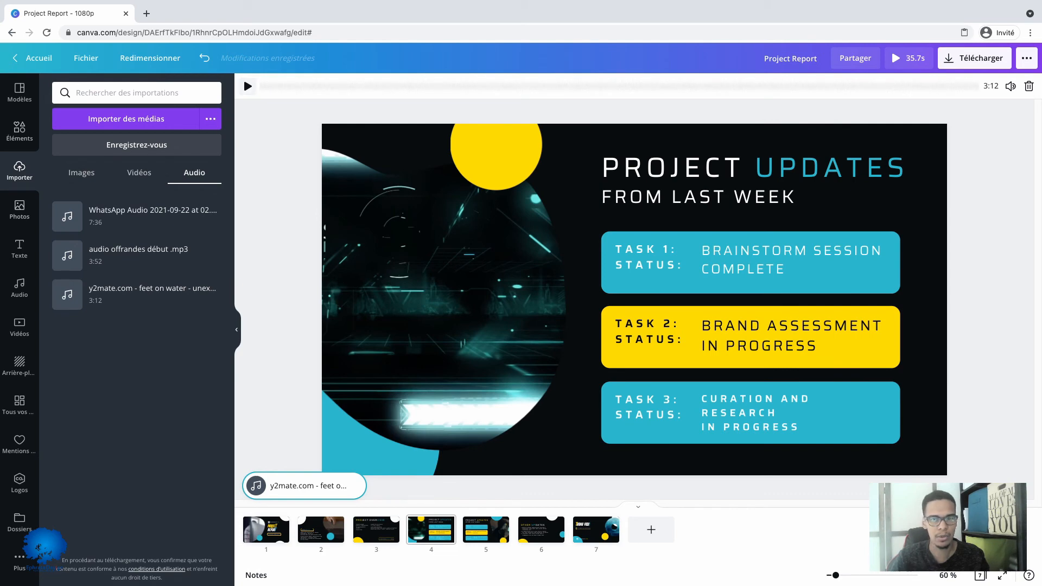
{"action": "left_click", "coordinate": [247, 86]}
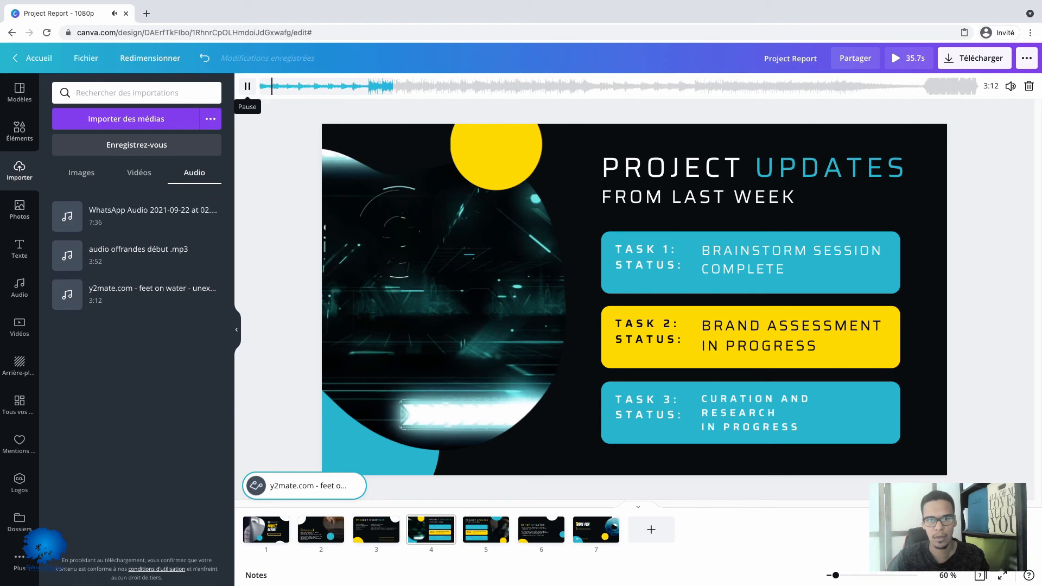
{"action": "left_click", "coordinate": [247, 86]}
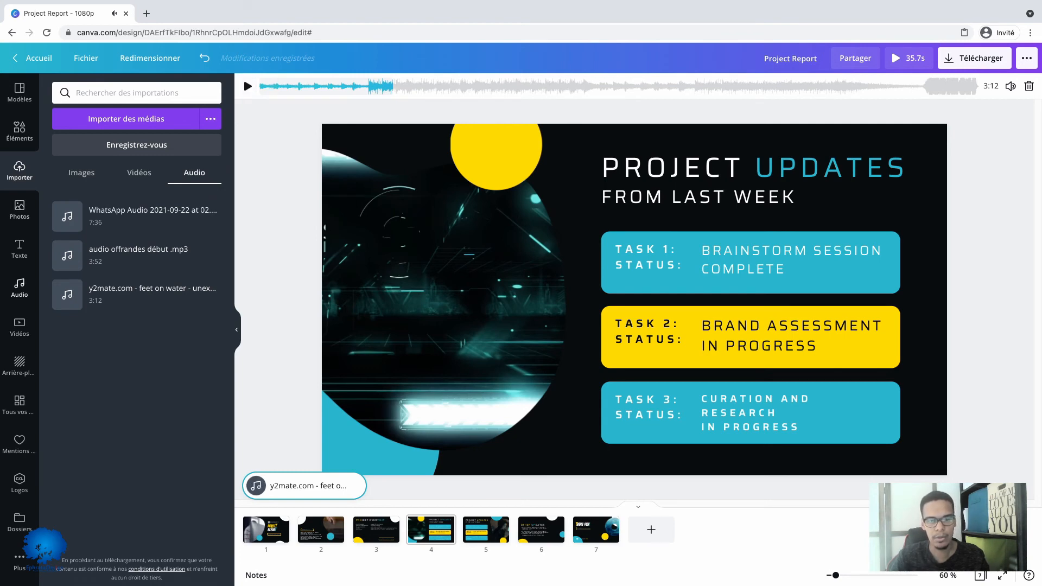
Browse the audio library and filter it to free (Gratuit) tracks of the Instruments type
{"action": "left_click", "coordinate": [19, 286]}
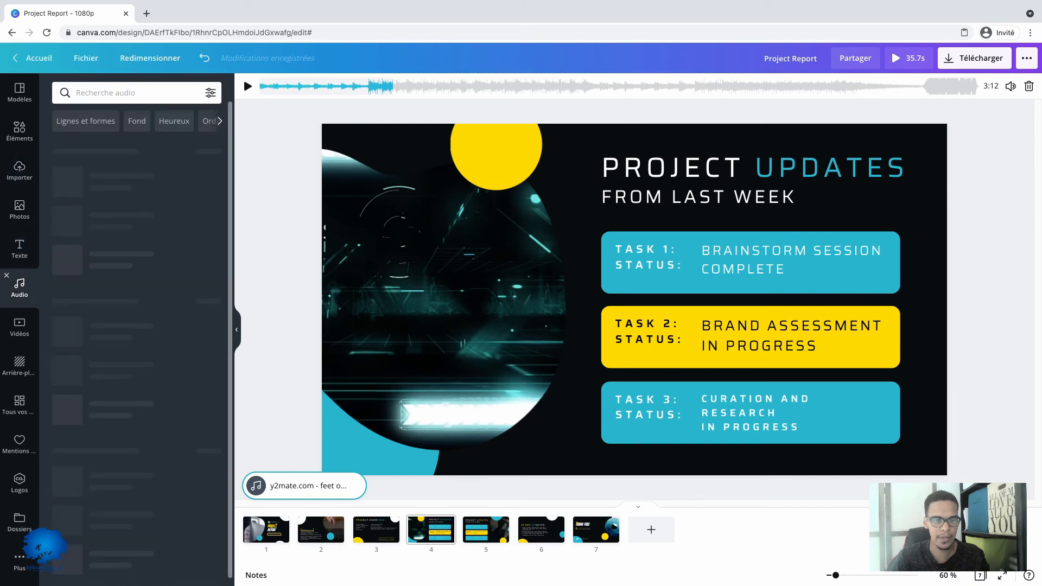
{"action": "left_click", "coordinate": [7, 275]}
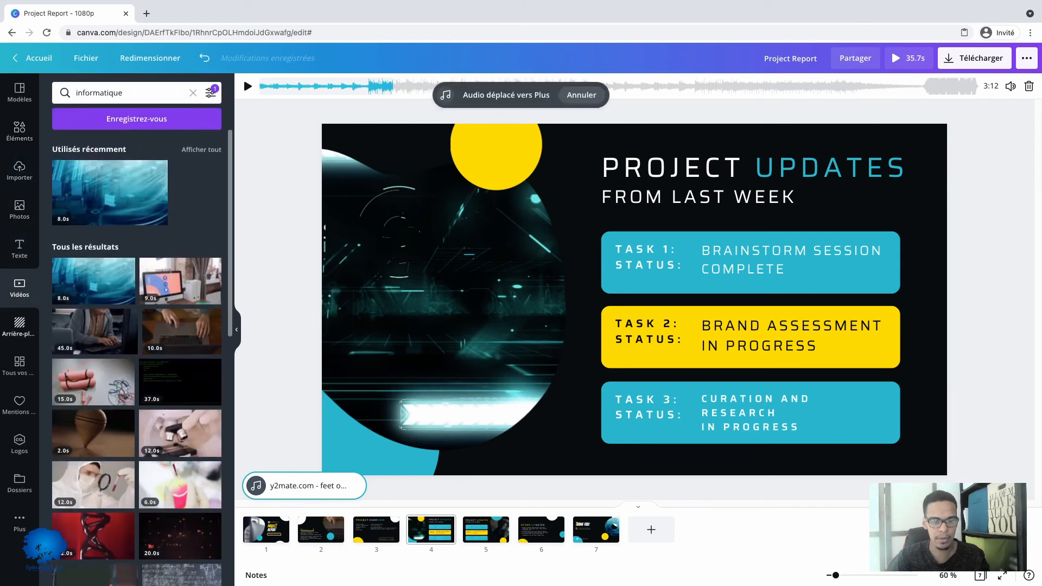
{"action": "left_click", "coordinate": [19, 522]}
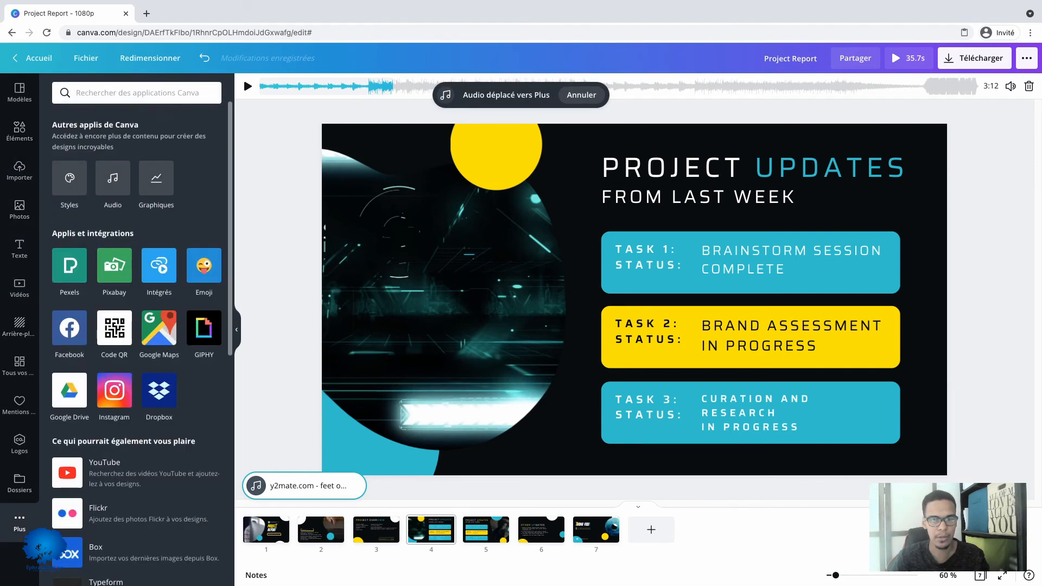
{"action": "left_click", "coordinate": [112, 177]}
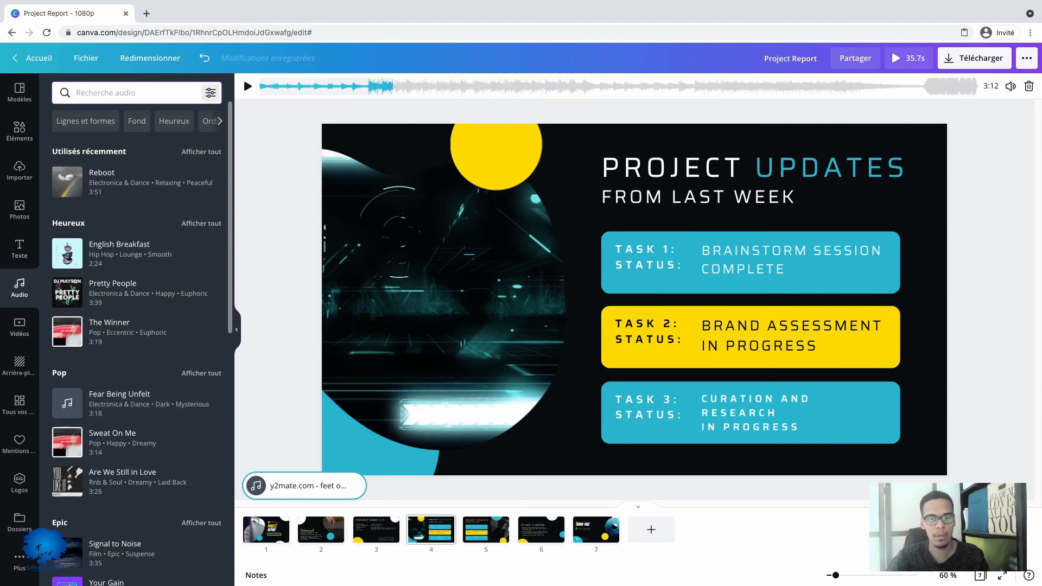
{"action": "left_click", "coordinate": [210, 93]}
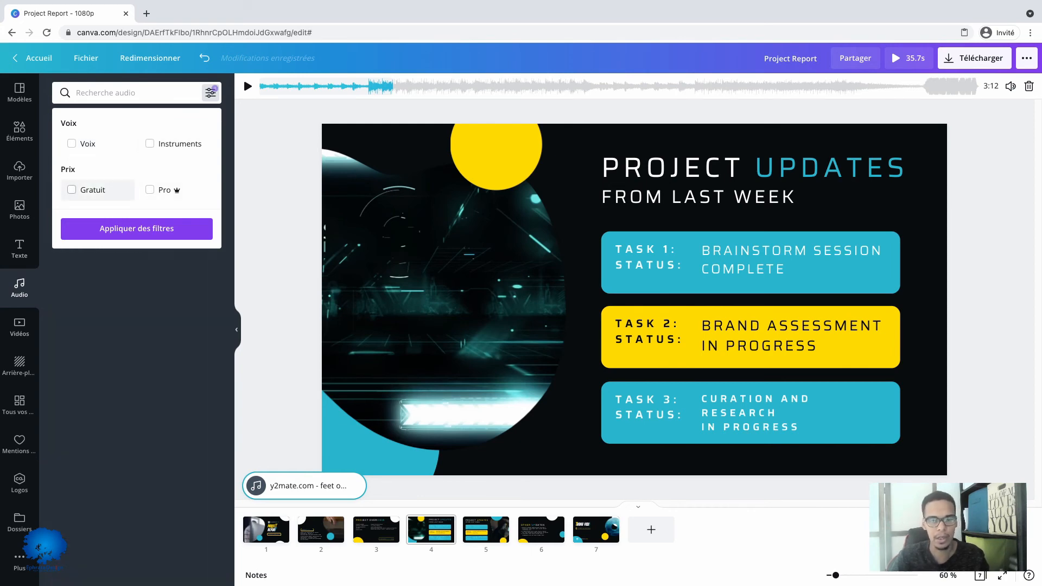
{"action": "left_click", "coordinate": [72, 189]}
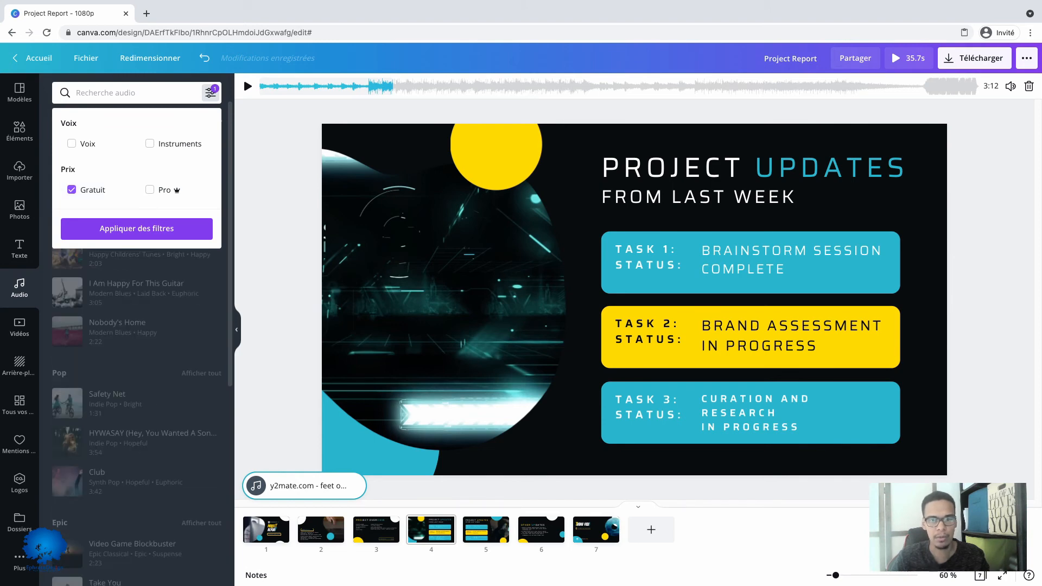
{"action": "left_click", "coordinate": [150, 144]}
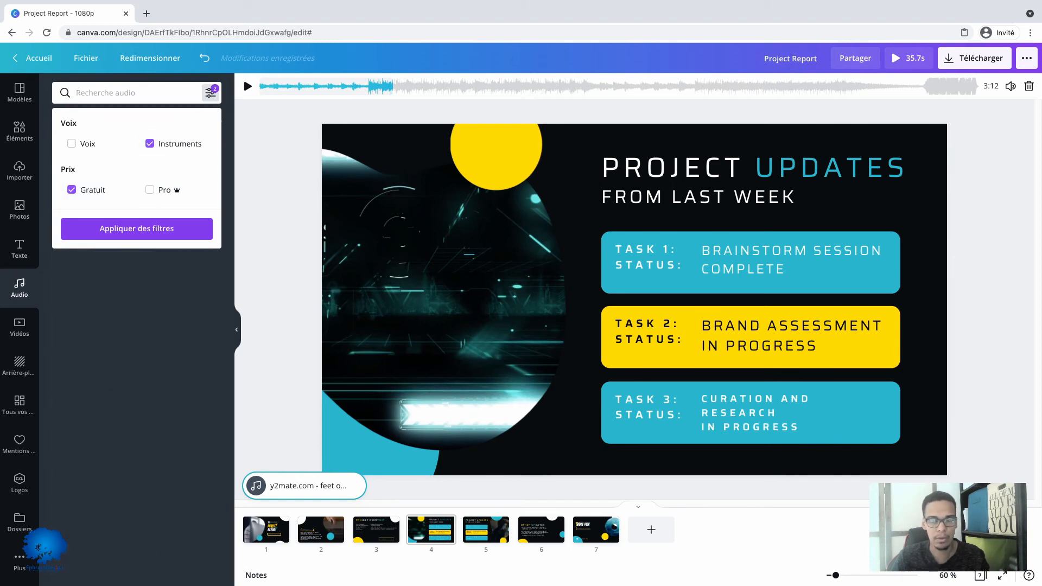
{"action": "left_click", "coordinate": [137, 229]}
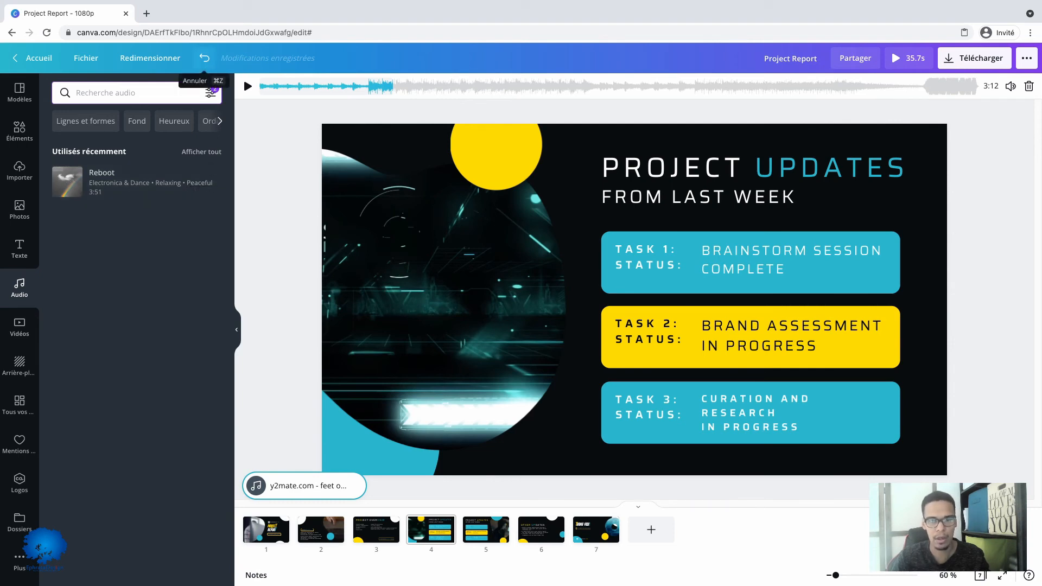
Try Reboot as the soundtrack, and undo both soundtrack replacements back to Flying Away
{"action": "left_click", "coordinate": [130, 181]}
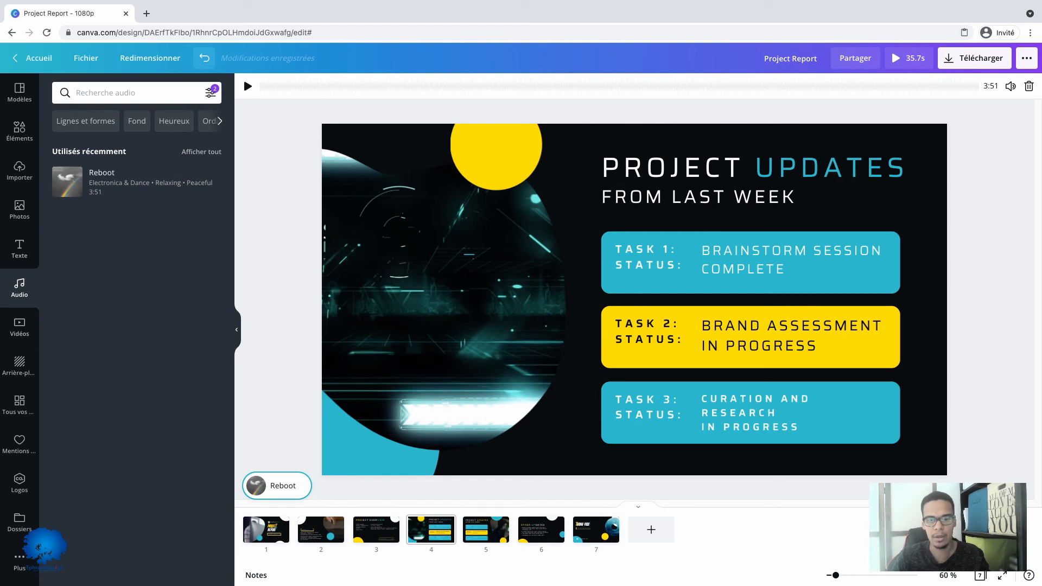
{"action": "key", "text": "ctrl+z"}
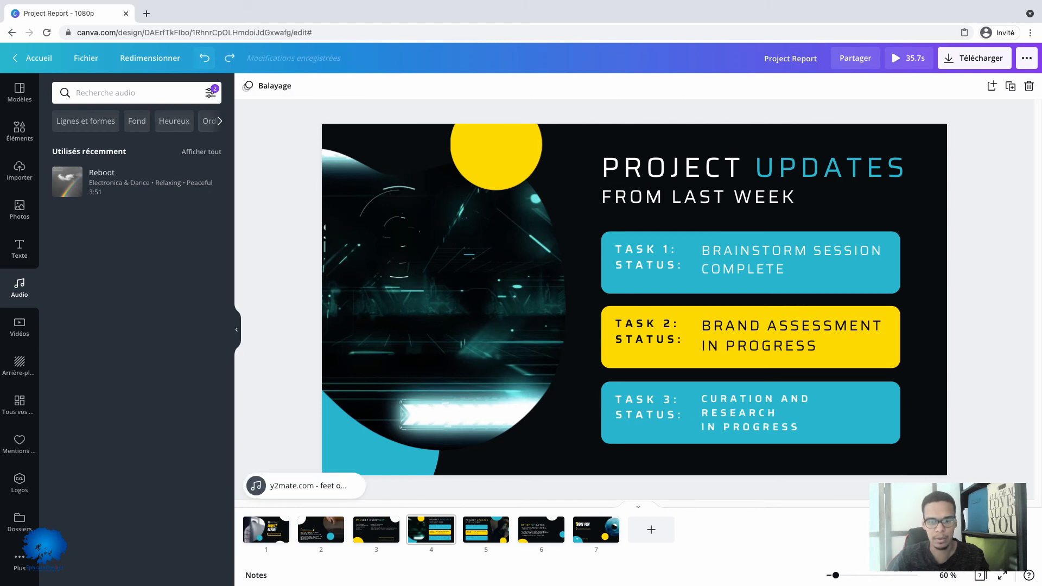
{"action": "key", "text": "ctrl+z"}
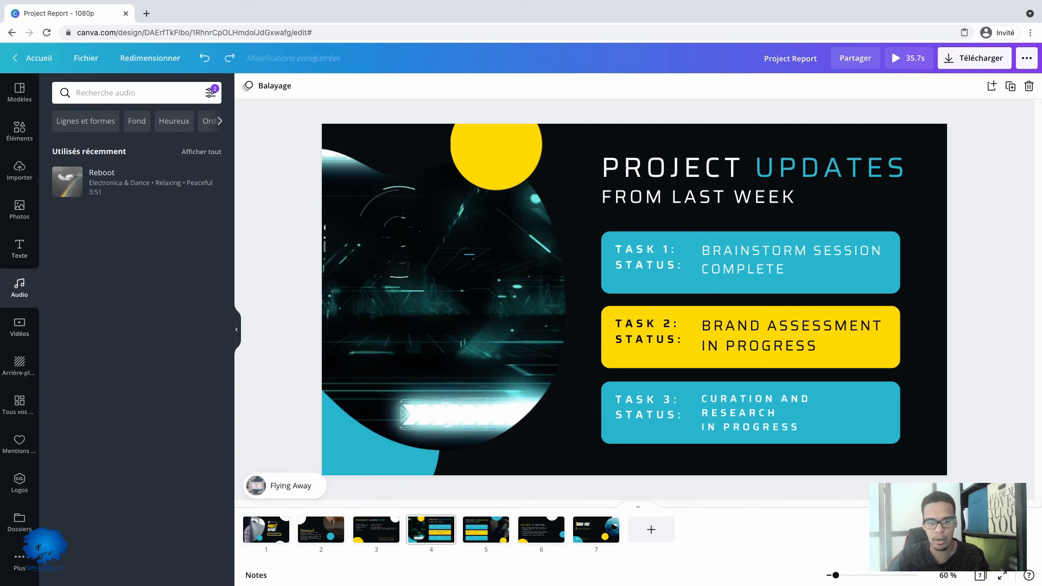
Play the Flying Away soundtrack and lower its volume to 9
{"action": "left_click", "coordinate": [284, 485]}
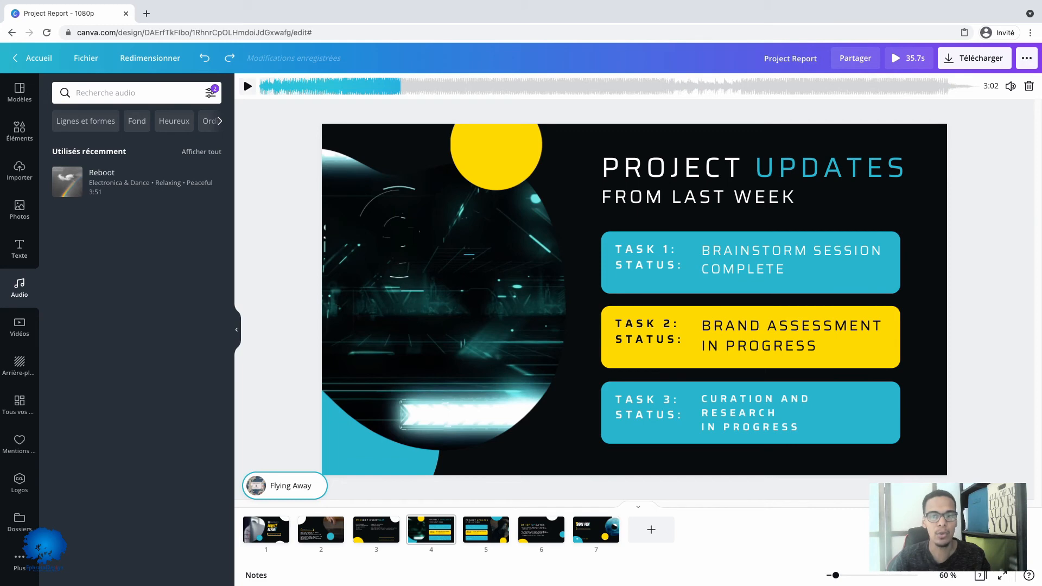
{"action": "left_click", "coordinate": [247, 86]}
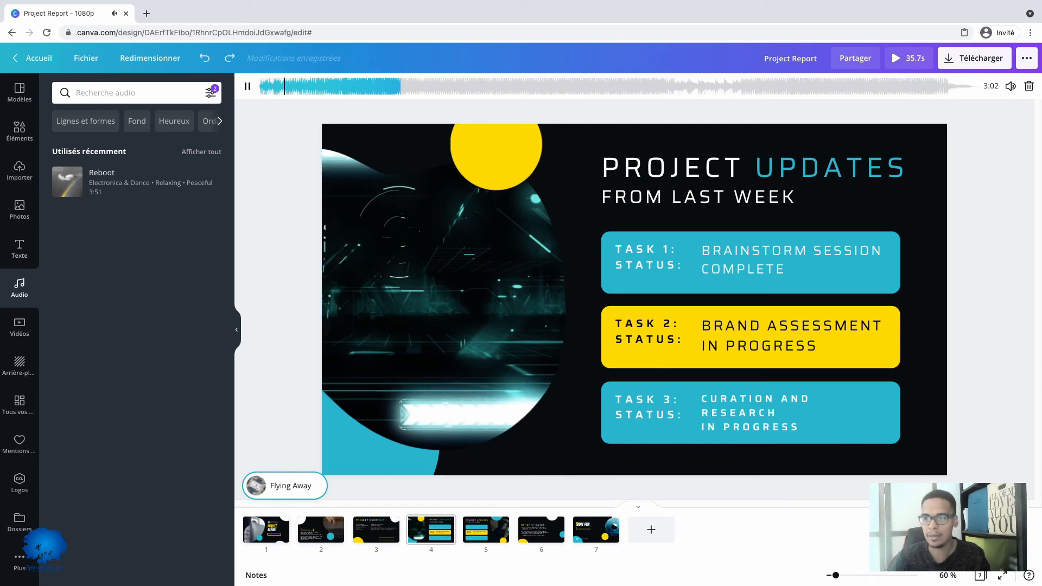
{"action": "left_click", "coordinate": [1010, 86]}
{"action": "left_click_drag", "start_coordinate": [977, 115], "coordinate": [877, 114]}
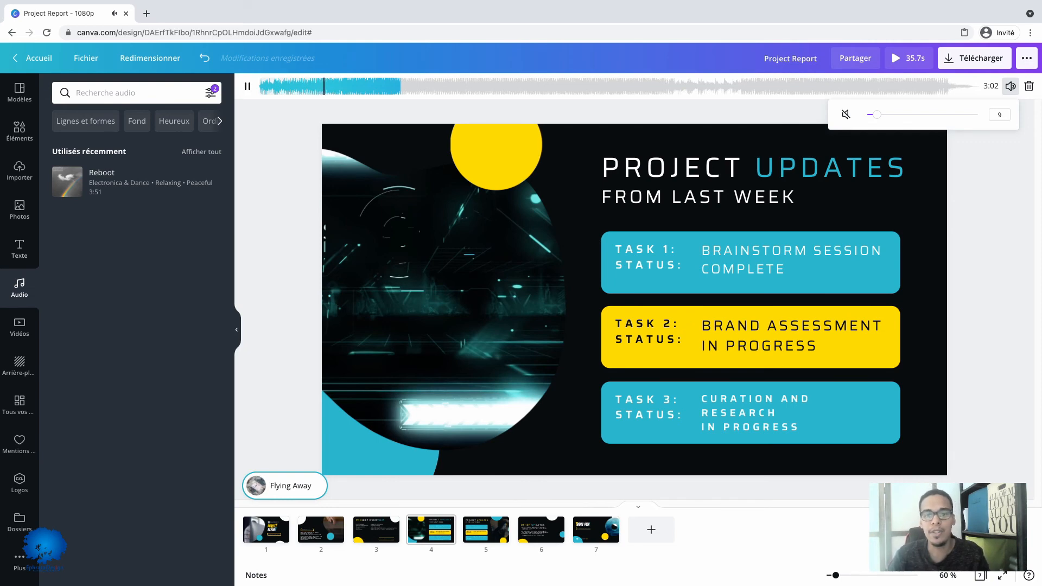
Shift the Flying Away excerpt to the middle of the track, starting at about 1:24, and listen to it
{"action": "left_click_drag", "start_coordinate": [350, 86], "coordinate": [648, 86]}
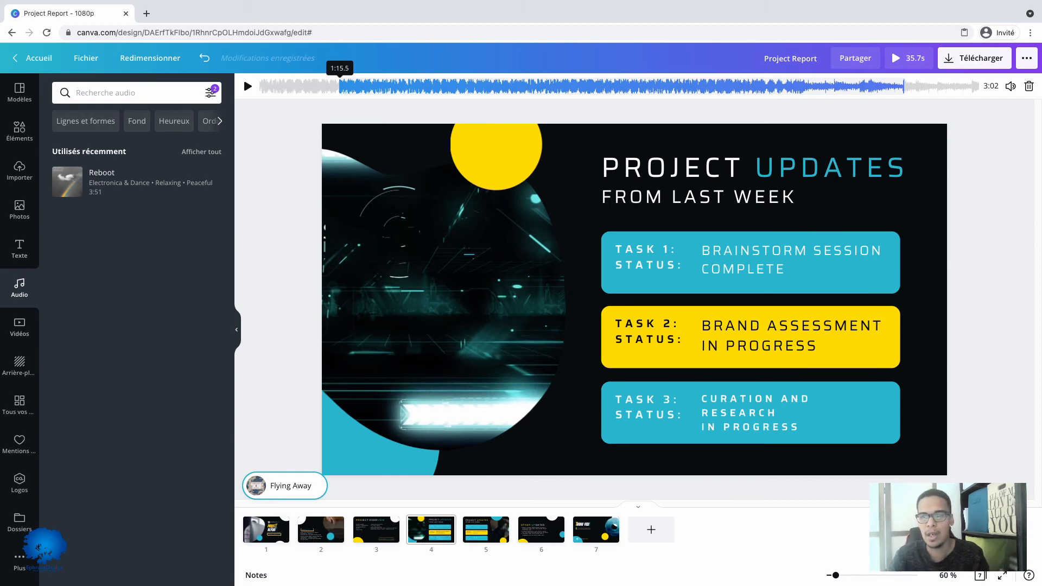
{"action": "mouse_move", "coordinate": [651, 86]}
{"action": "left_mouse_down"}
{"action": "mouse_move", "coordinate": [331, 86]}
{"action": "mouse_move", "coordinate": [651, 86]}
{"action": "left_mouse_up"}
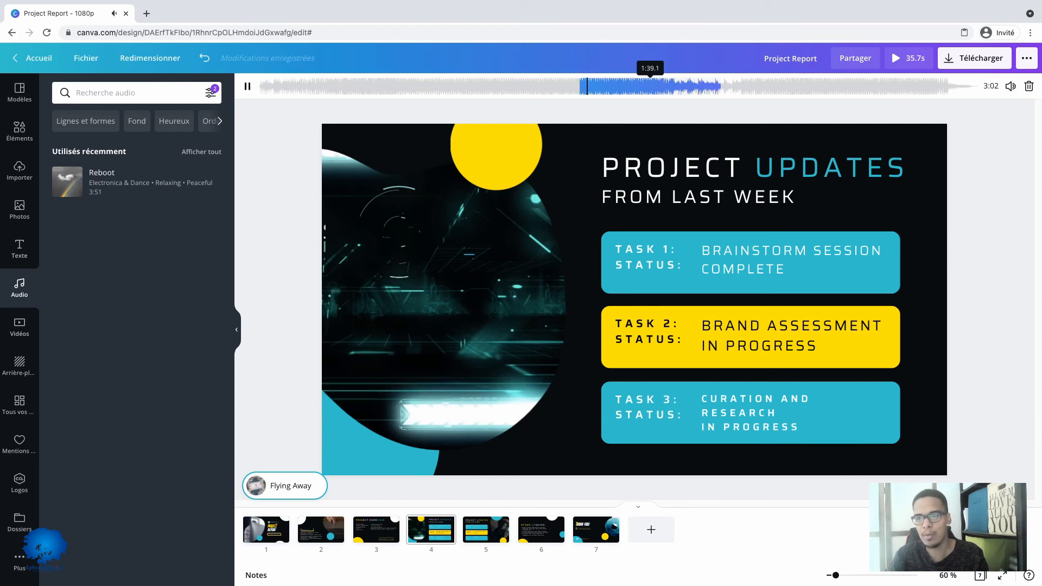
{"action": "left_click_drag", "start_coordinate": [654, 86], "coordinate": [348, 86]}
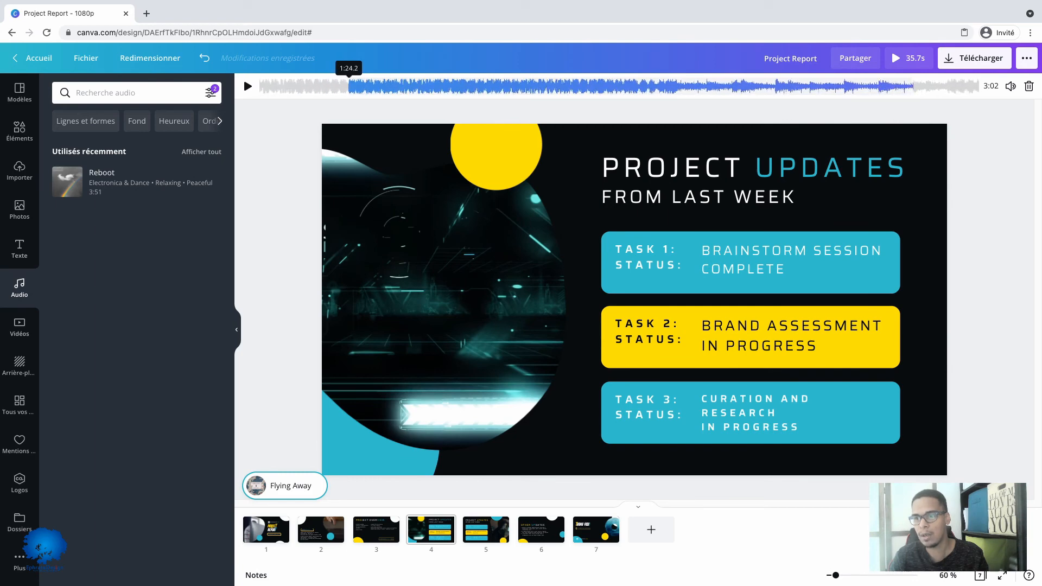
{"action": "left_click_drag", "start_coordinate": [668, 86], "coordinate": [667, 86]}
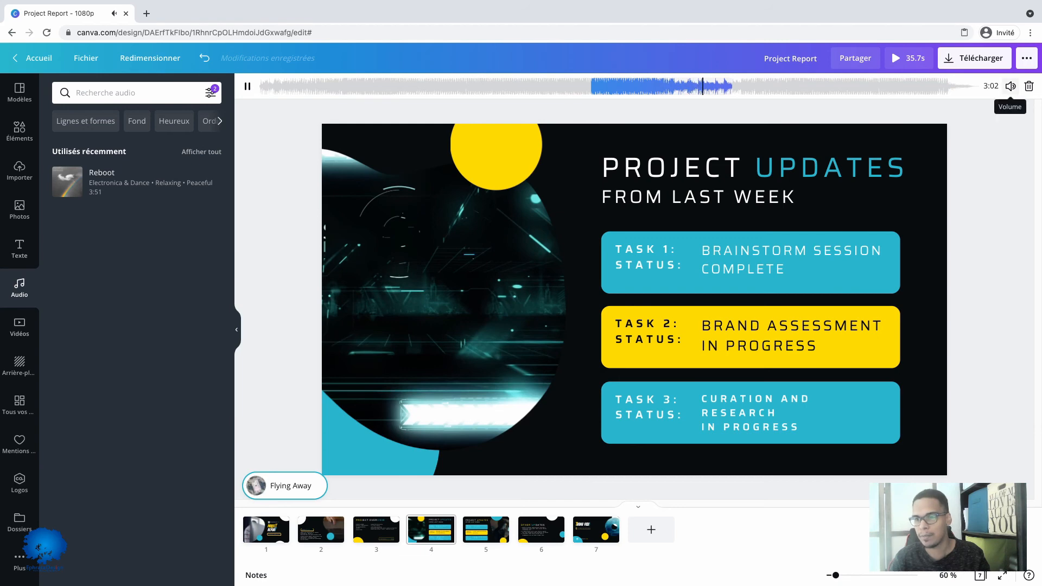
Raise the Flying Away soundtrack's volume to 100 and deselect it
{"action": "left_click", "coordinate": [1010, 86]}
{"action": "left_click_drag", "start_coordinate": [872, 115], "coordinate": [978, 115]}
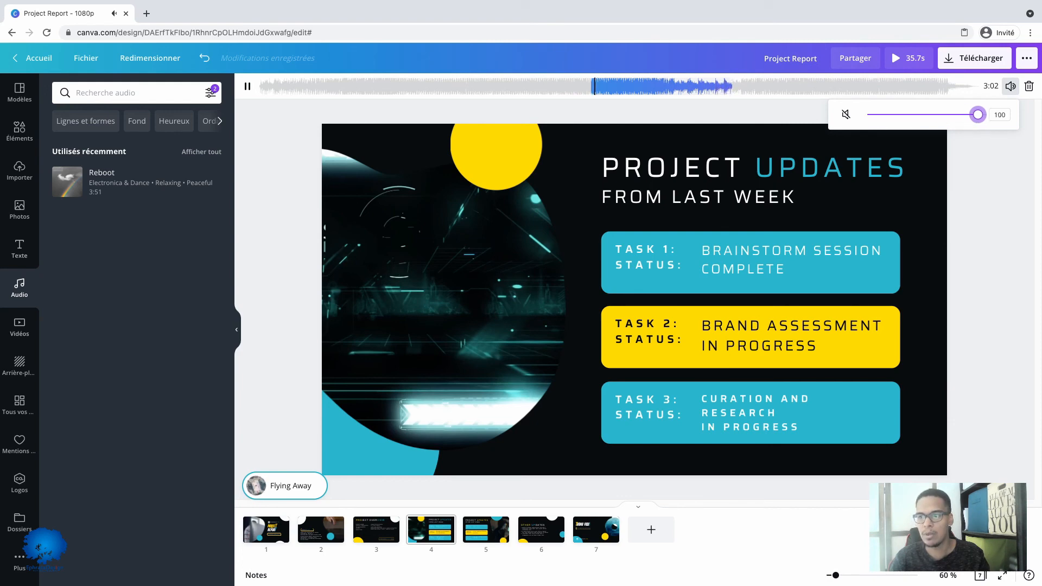
{"action": "left_click", "coordinate": [977, 217]}
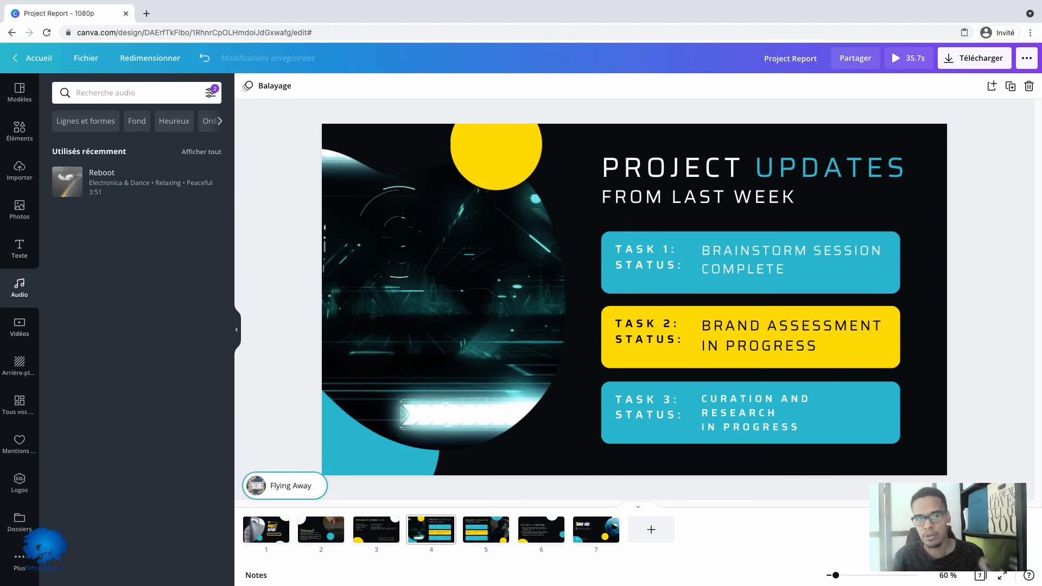
Shift the Flying Away excerpt to the last part of the track, set its volume to 21, and deselect it
{"action": "left_click", "coordinate": [284, 486]}
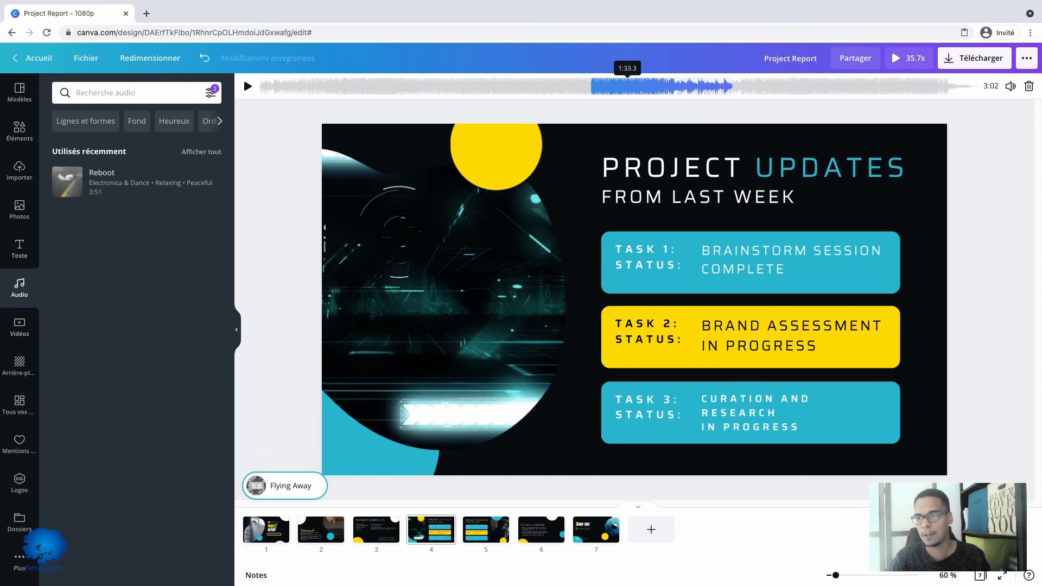
{"action": "left_click_drag", "start_coordinate": [627, 87], "coordinate": [870, 86]}
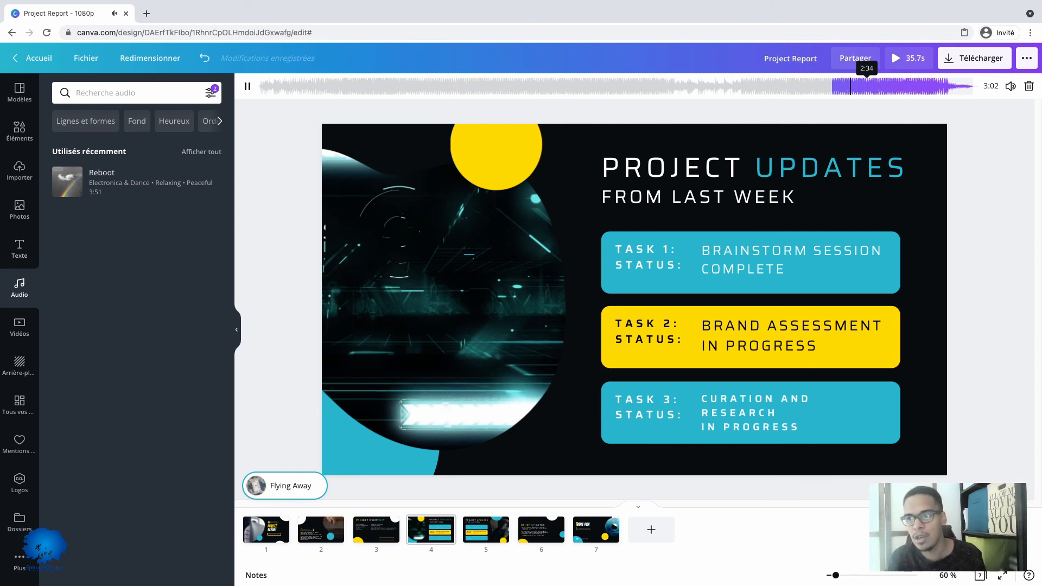
{"action": "left_click", "coordinate": [1011, 85]}
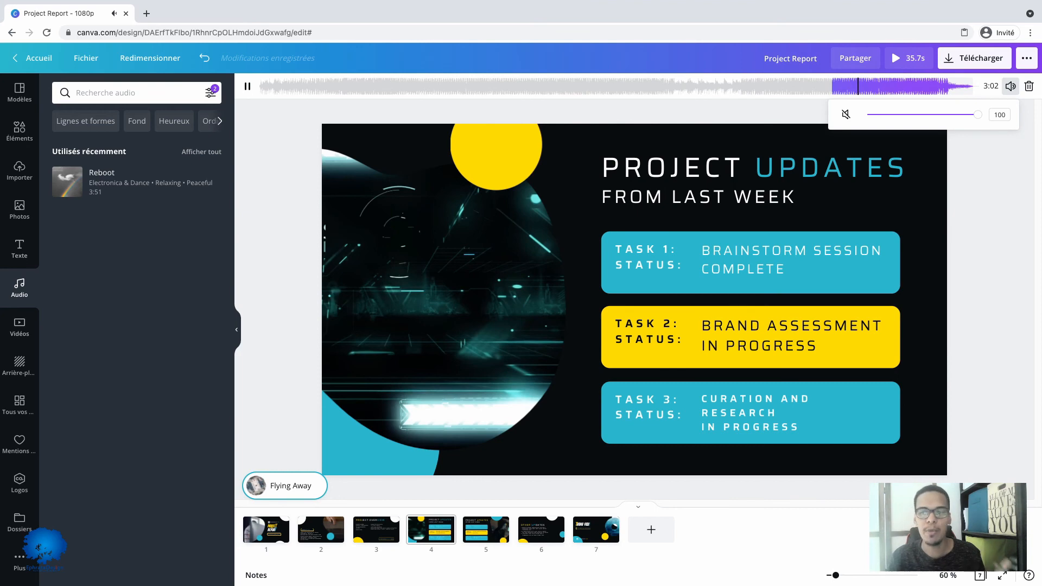
{"action": "left_click_drag", "start_coordinate": [978, 114], "coordinate": [890, 114]}
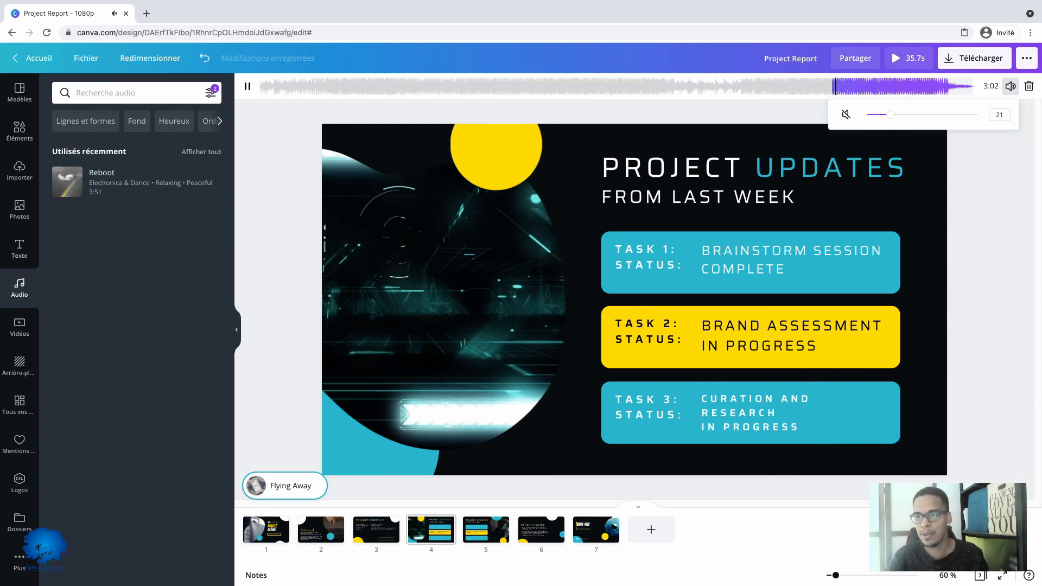
{"action": "key", "text": "Escape"}
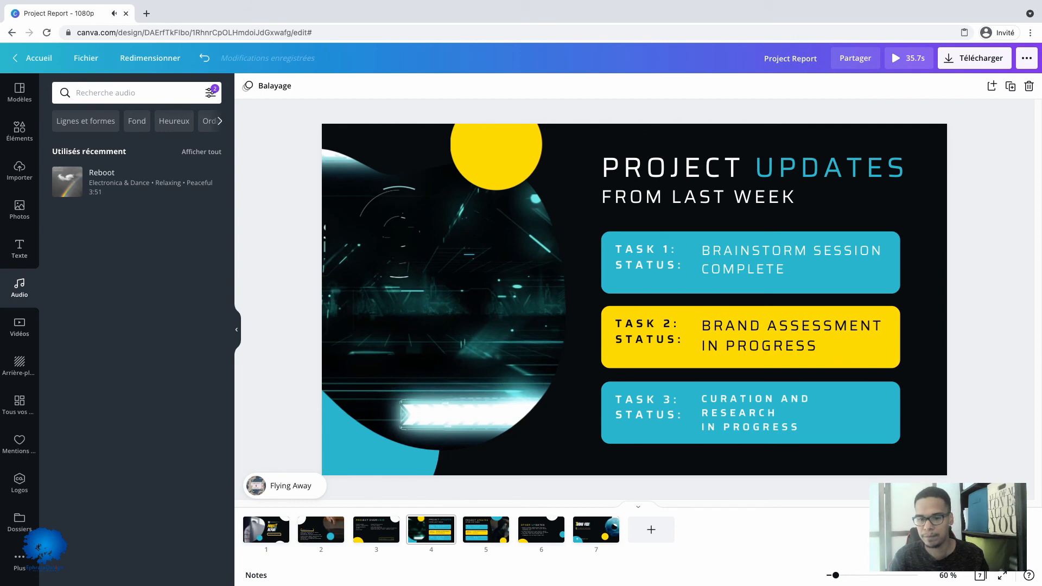
Preview the whole presentation with its soundtrack through to the Thank You page, and close the preview
{"action": "key", "text": "space"}
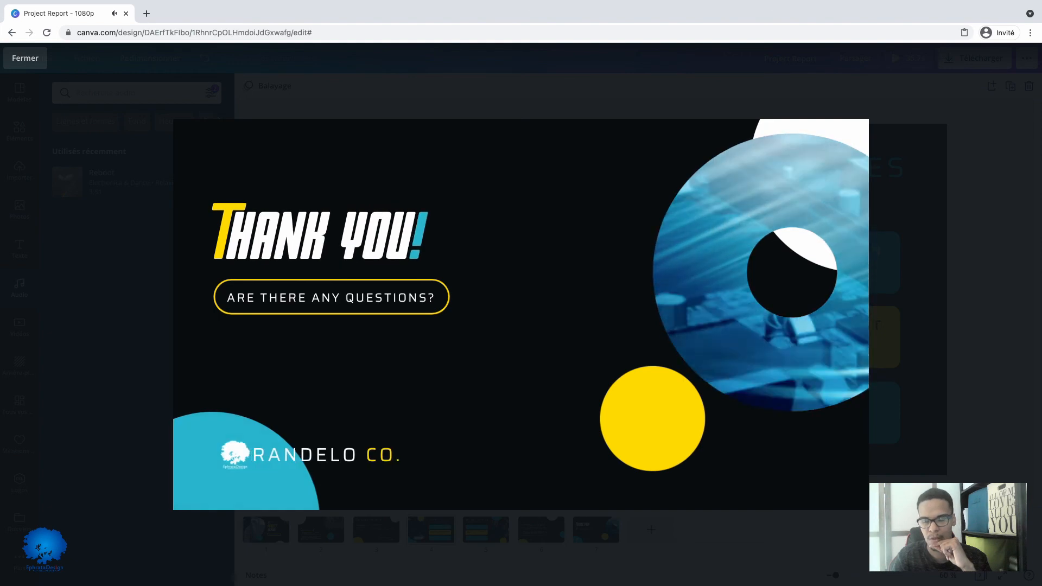
{"action": "key", "text": "Escape"}
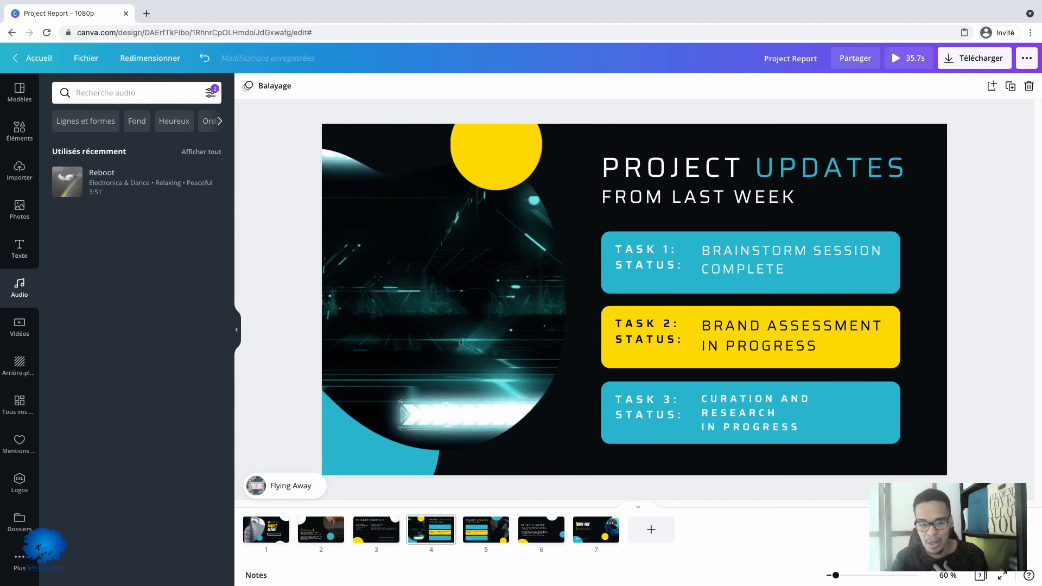
Look through the presentation's pages from the title page to the Thank You page
{"action": "left_click", "coordinate": [266, 530]}
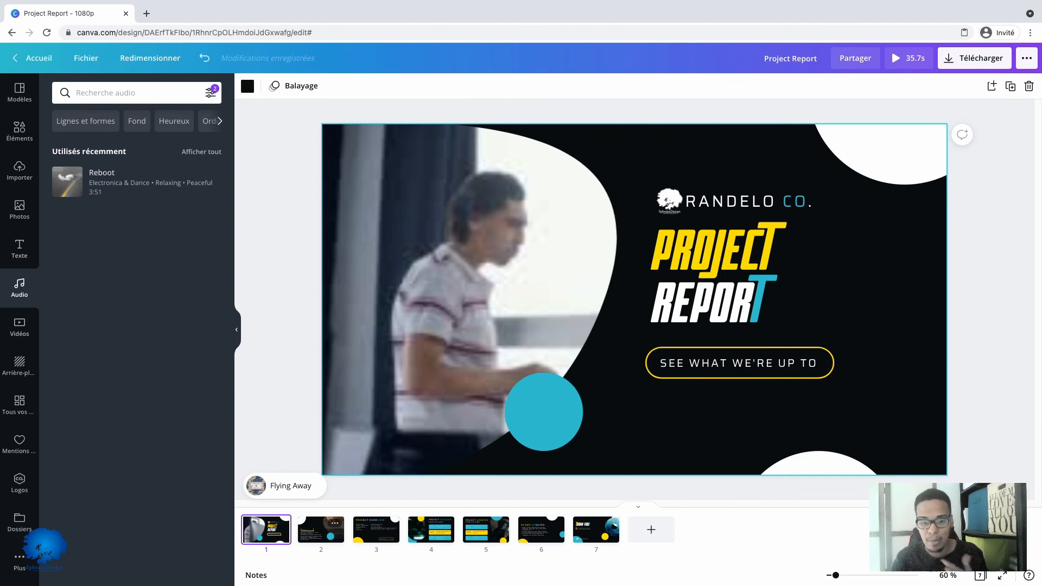
{"action": "left_click", "coordinate": [376, 529]}
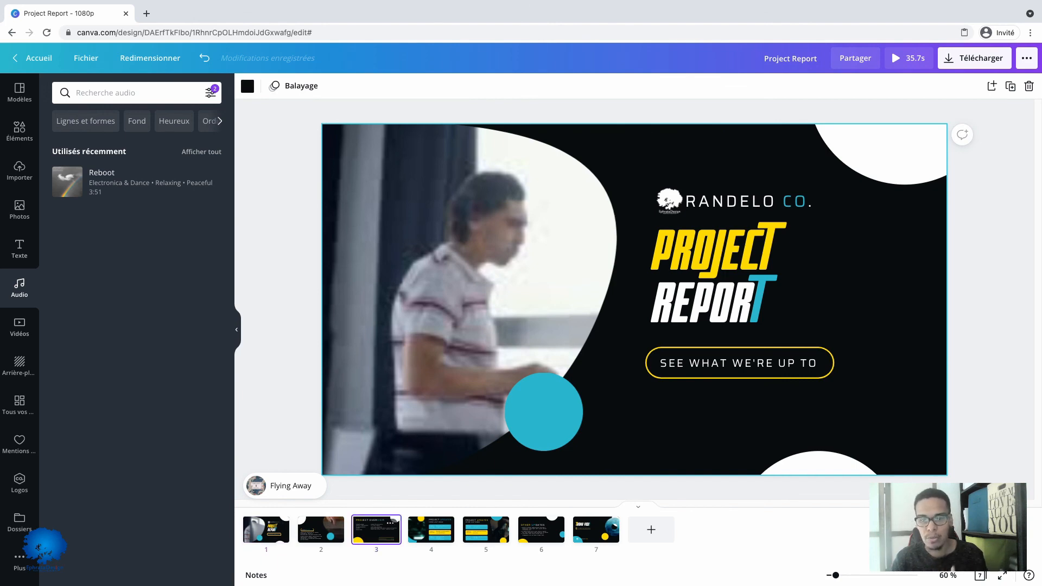
{"action": "left_click", "coordinate": [431, 529]}
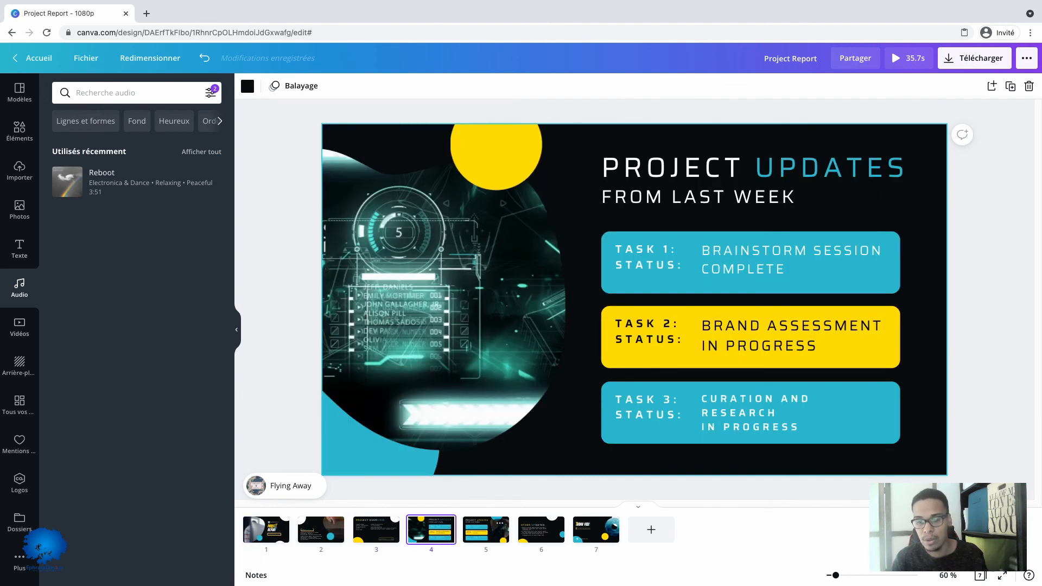
{"action": "left_click", "coordinate": [485, 529]}
{"action": "left_click", "coordinate": [541, 529]}
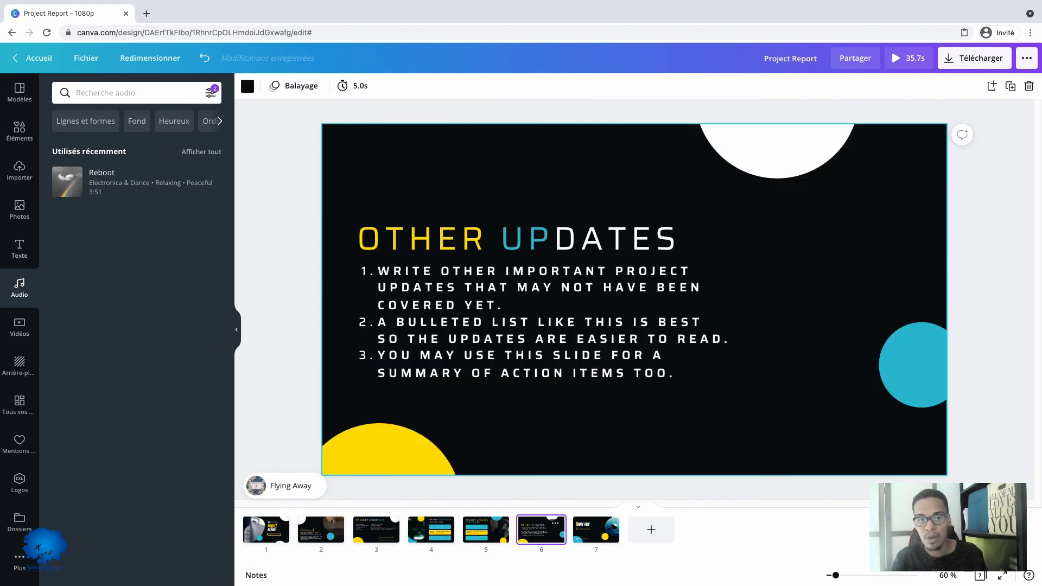
{"action": "left_click", "coordinate": [596, 530]}
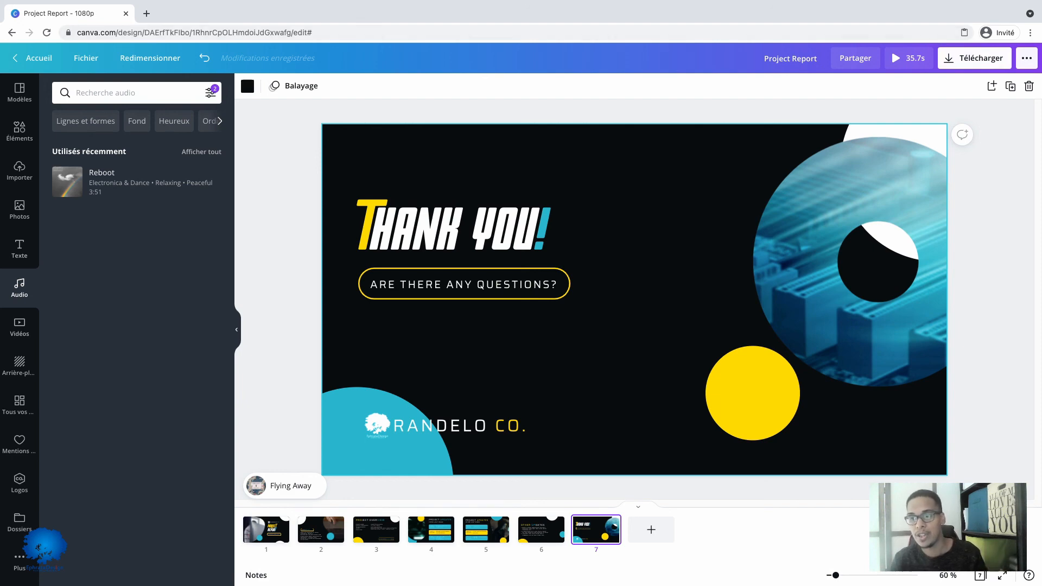
Review the available download file types for the presentation and close the download settings without exporting
{"action": "left_click", "coordinate": [974, 59]}
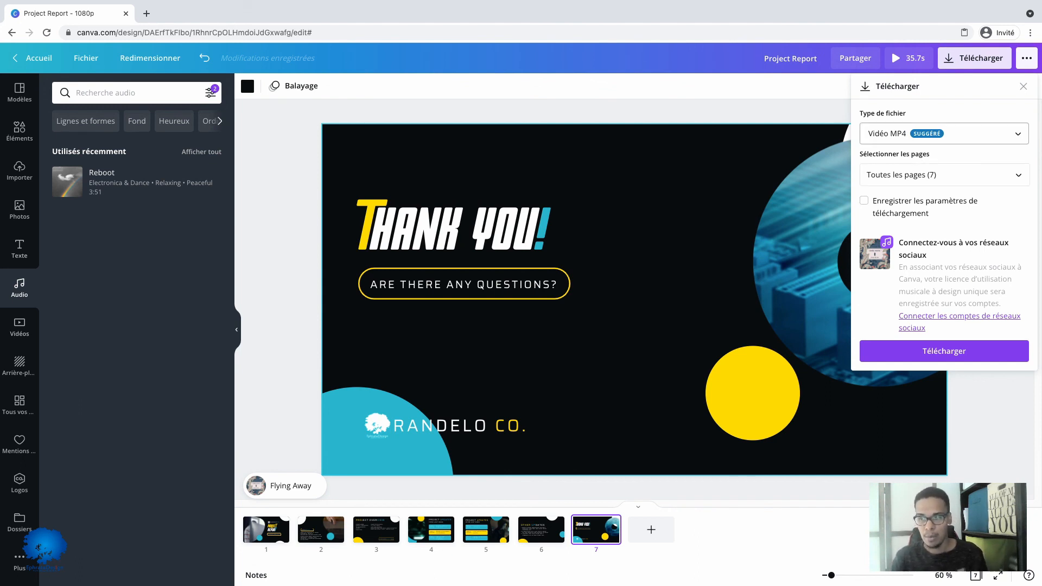
{"action": "left_click", "coordinate": [945, 134]}
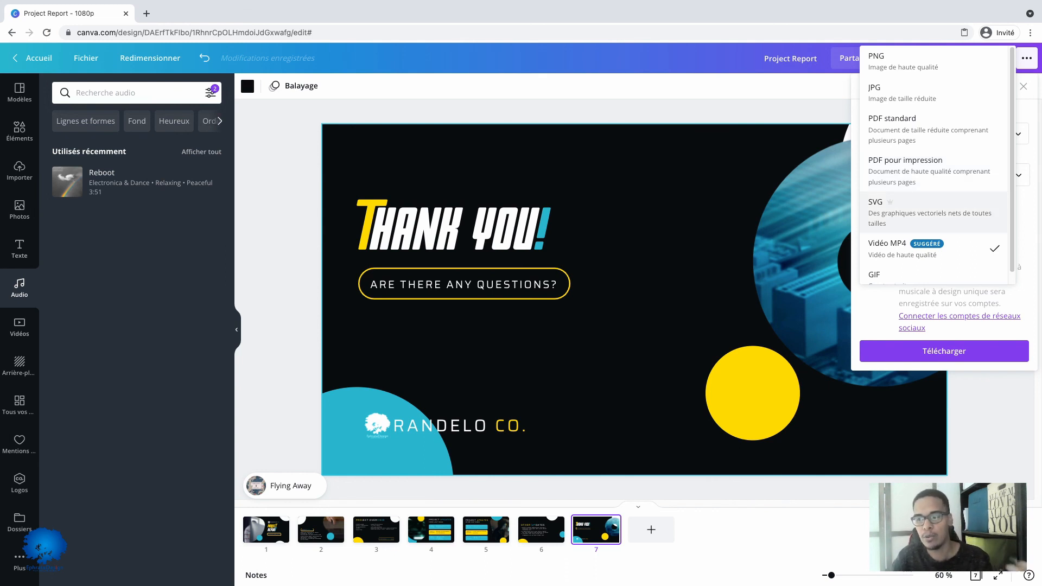
{"action": "scroll", "coordinate": [933, 244], "scroll_direction": "down", "scroll_amount": 1}
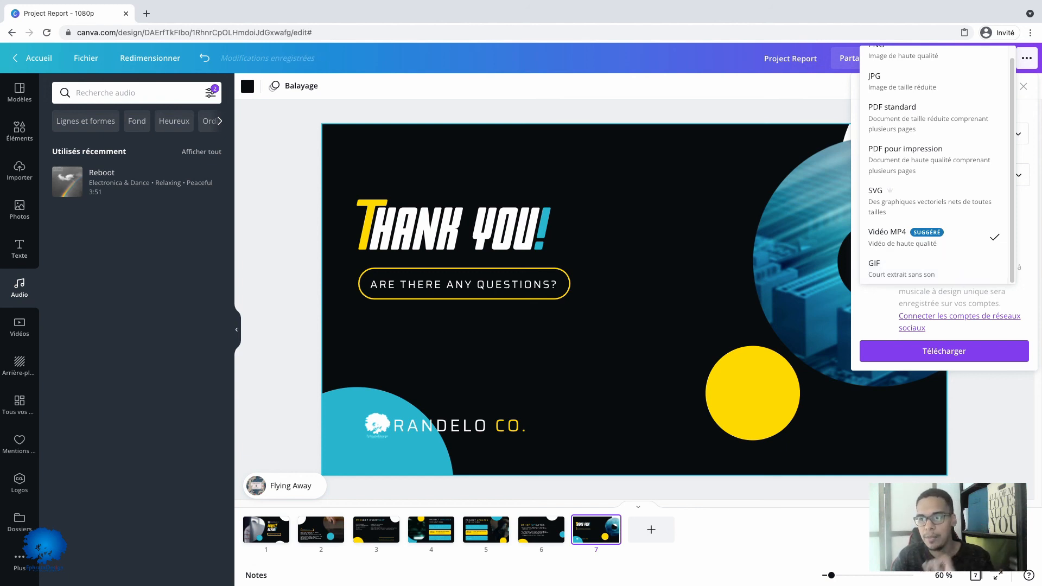
{"action": "key", "text": "Escape"}
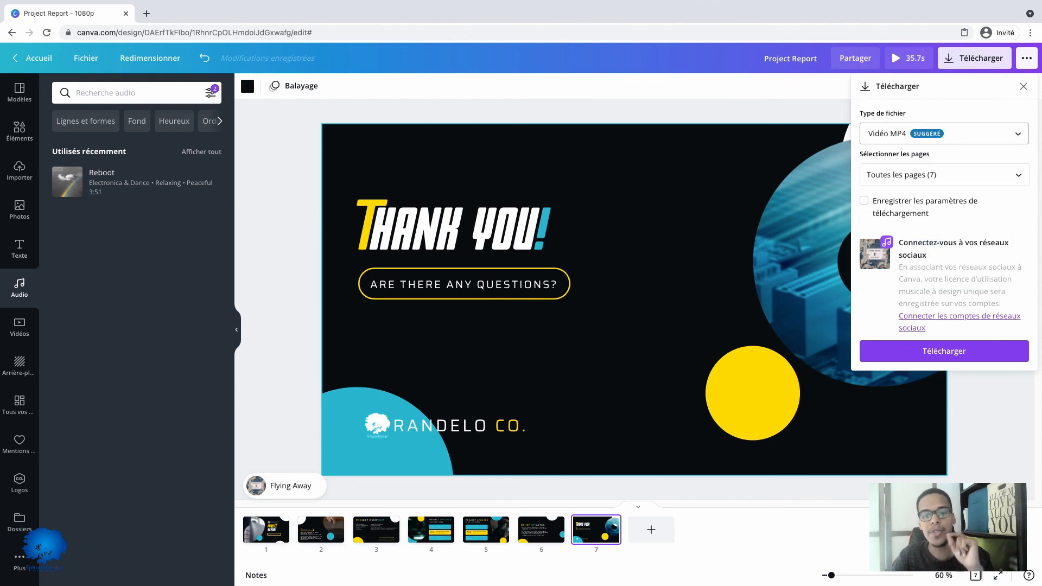
{"action": "left_click", "coordinate": [1023, 86]}
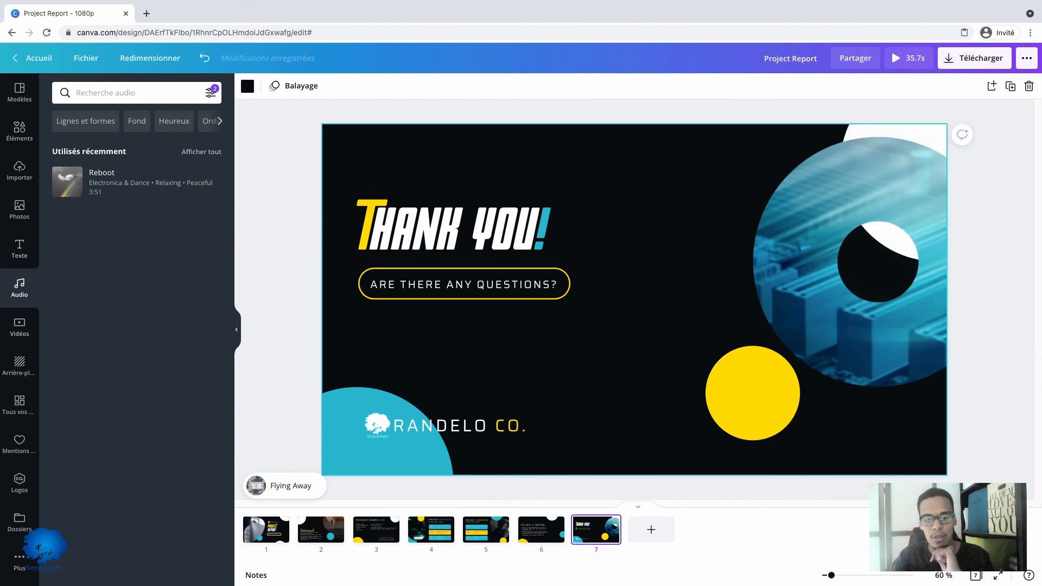
Replace the video in page 1's frame with the 26.9-second clip from the uploaded videos
{"action": "left_click", "coordinate": [266, 530]}
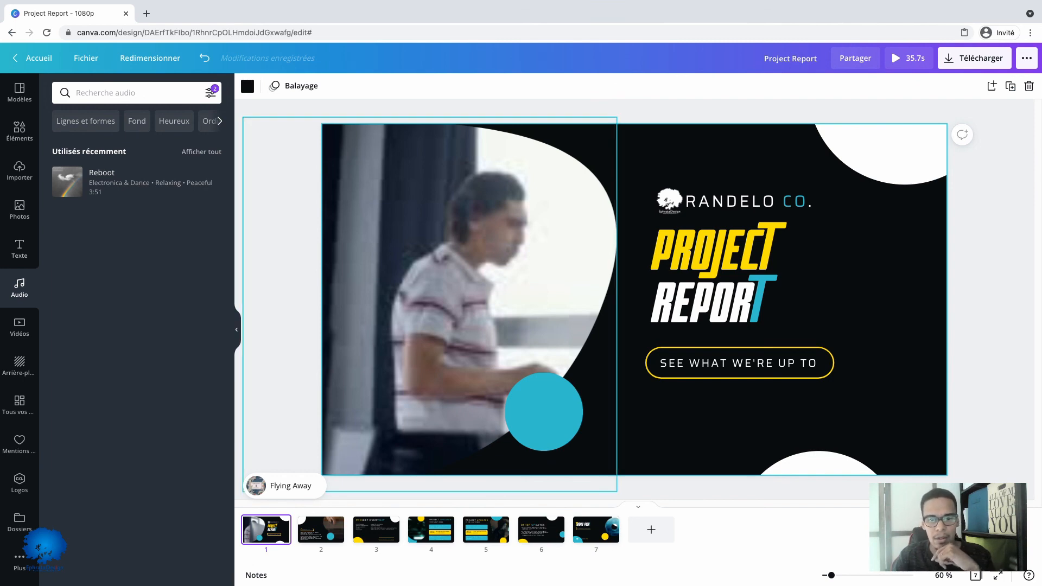
{"action": "left_click", "coordinate": [430, 305]}
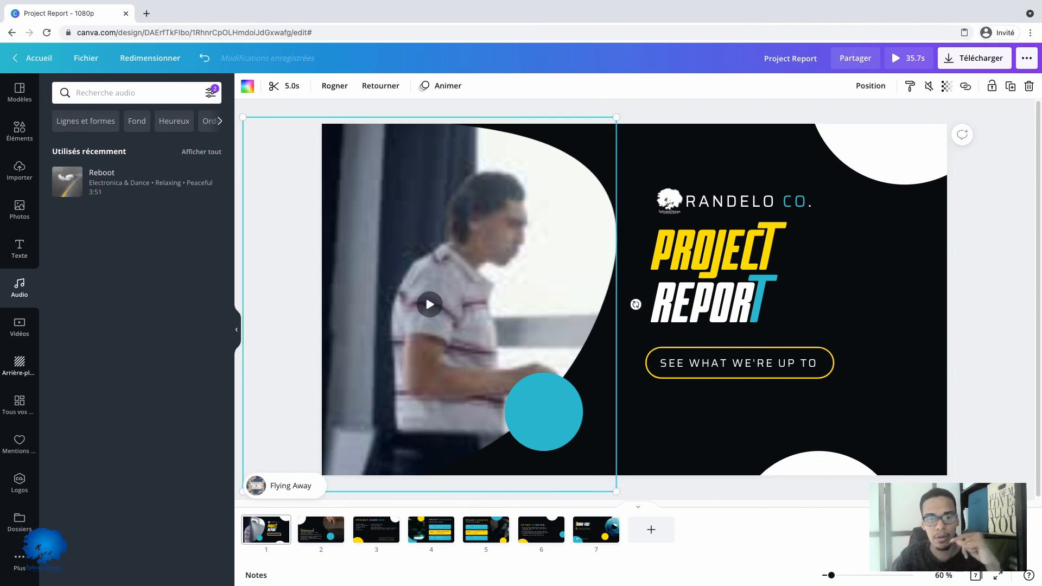
{"action": "left_click", "coordinate": [20, 325]}
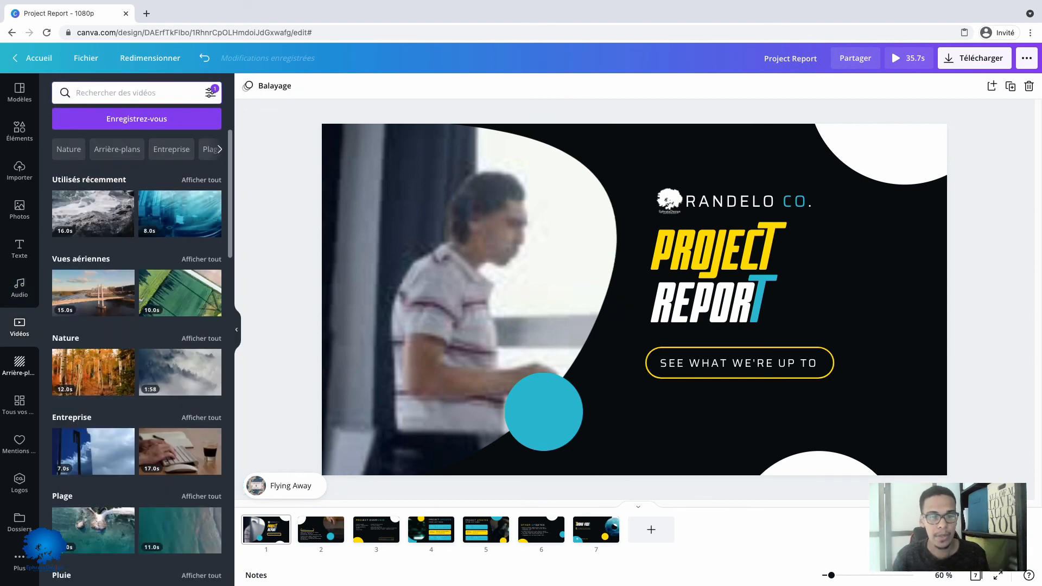
{"action": "left_click", "coordinate": [20, 171]}
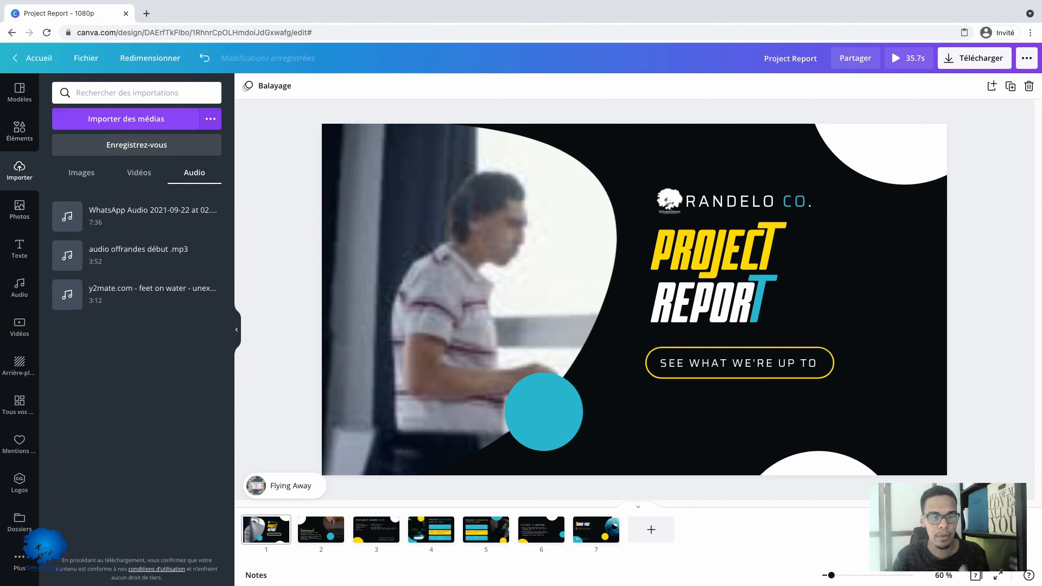
{"action": "left_click", "coordinate": [138, 173]}
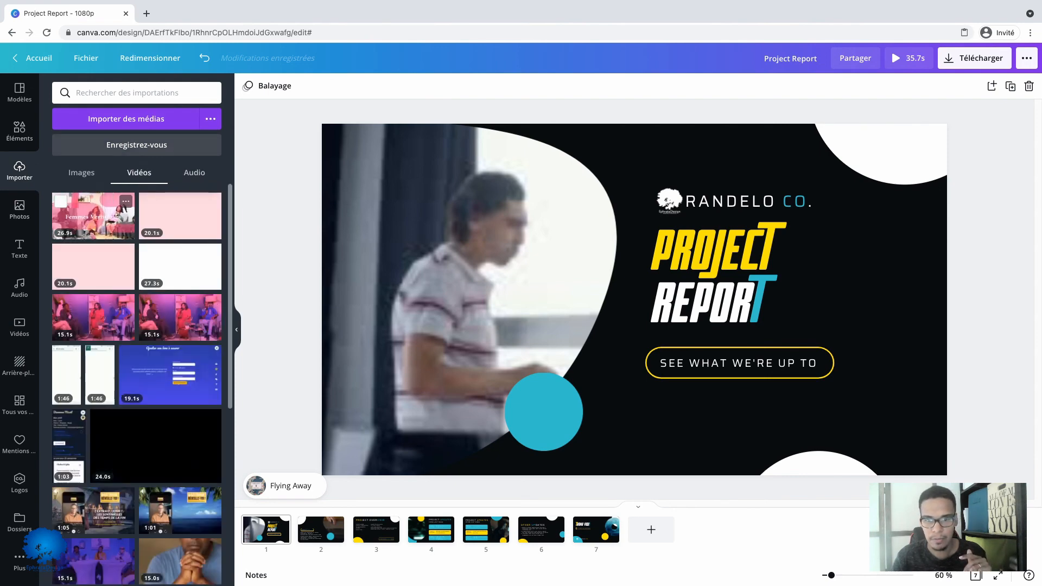
{"action": "left_click_drag", "start_coordinate": [93, 216], "coordinate": [380, 272]}
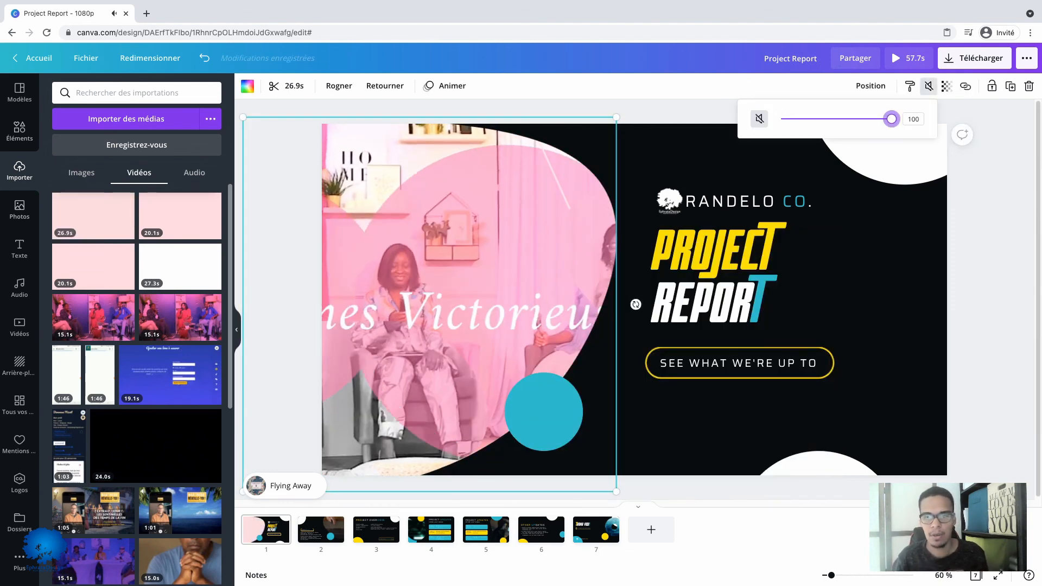
{"action": "left_click", "coordinate": [428, 305]}
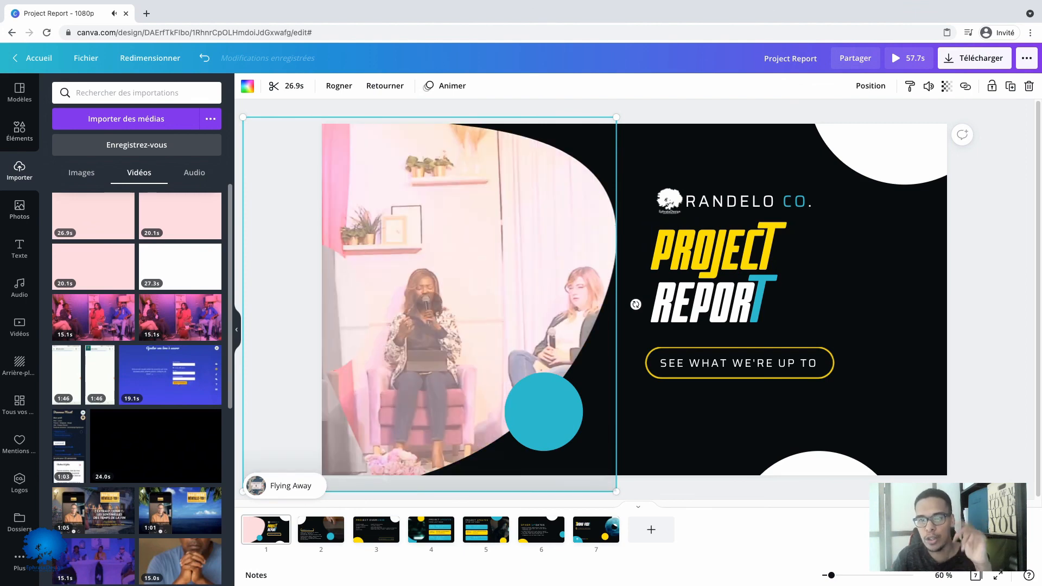
Set the volume of page 1's replacement clip to 0 and briefly preview the presentation
{"action": "left_click", "coordinate": [929, 86]}
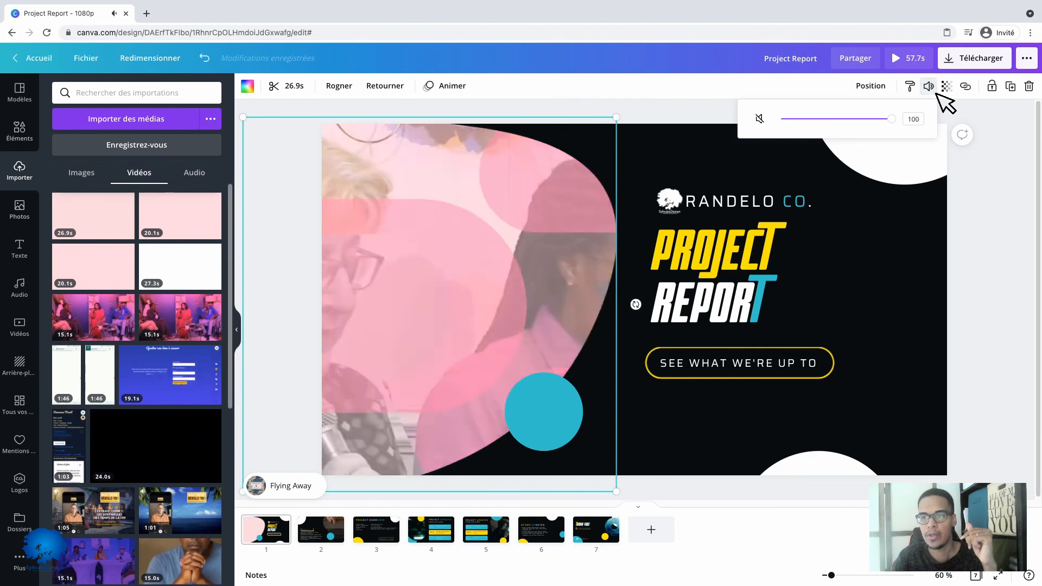
{"action": "left_click_drag", "start_coordinate": [891, 119], "coordinate": [781, 119]}
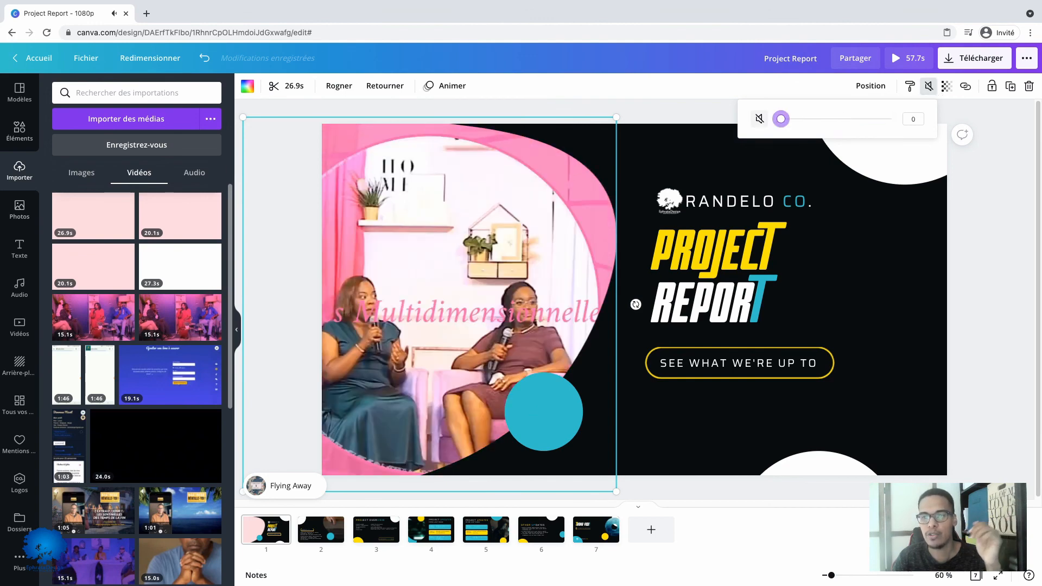
{"action": "left_click", "coordinate": [929, 86]}
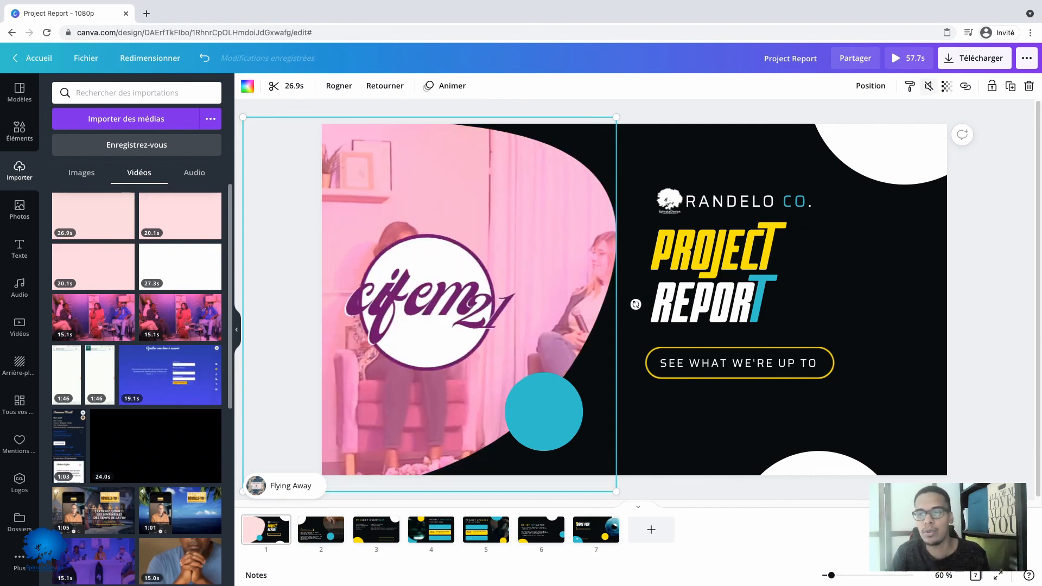
{"action": "left_click", "coordinate": [908, 58]}
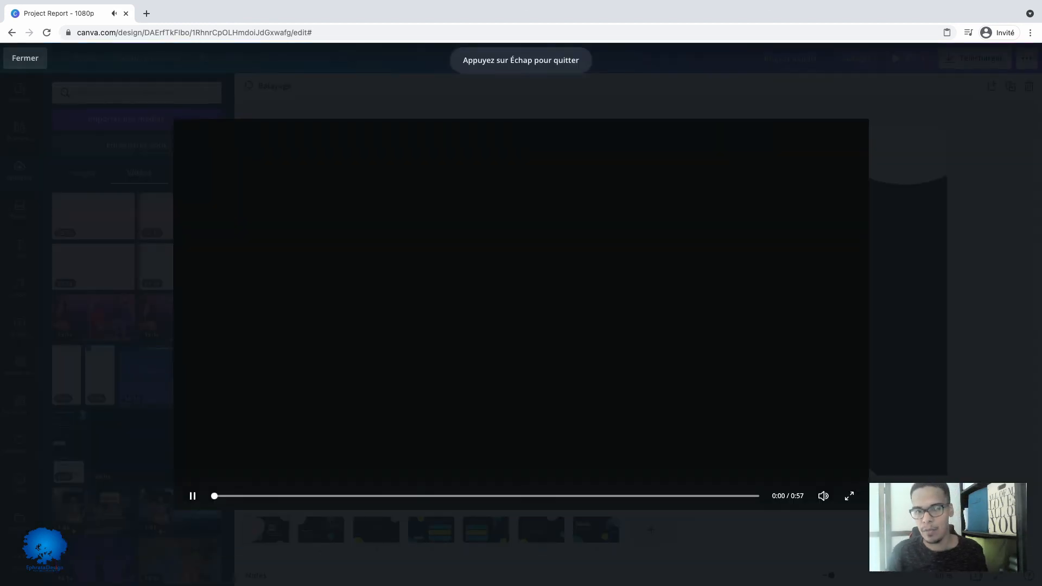
{"action": "key", "text": "Escape"}
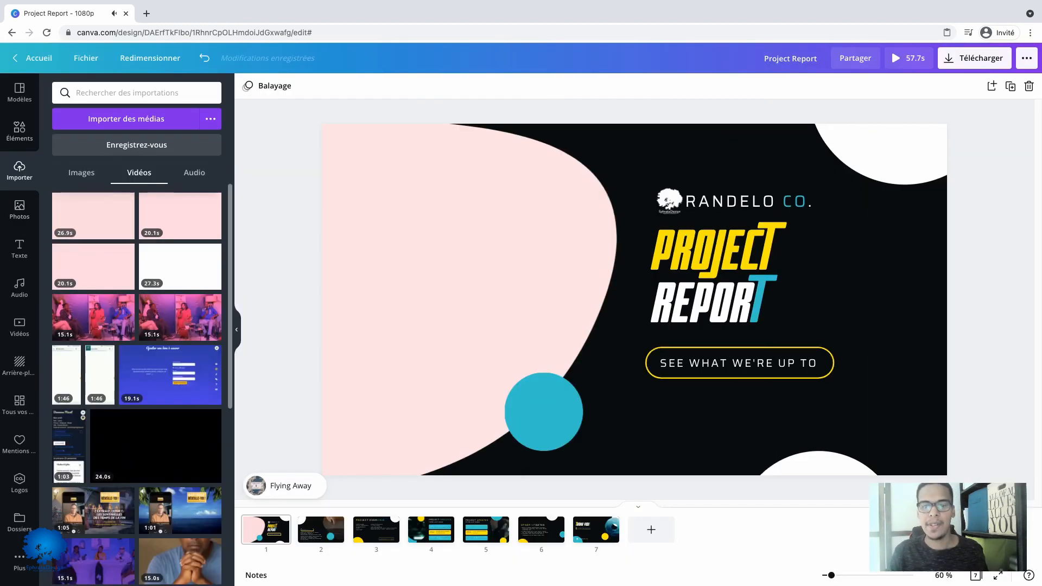
Check the volume setting of the clip on page 1 and close it
{"action": "left_click", "coordinate": [430, 304]}
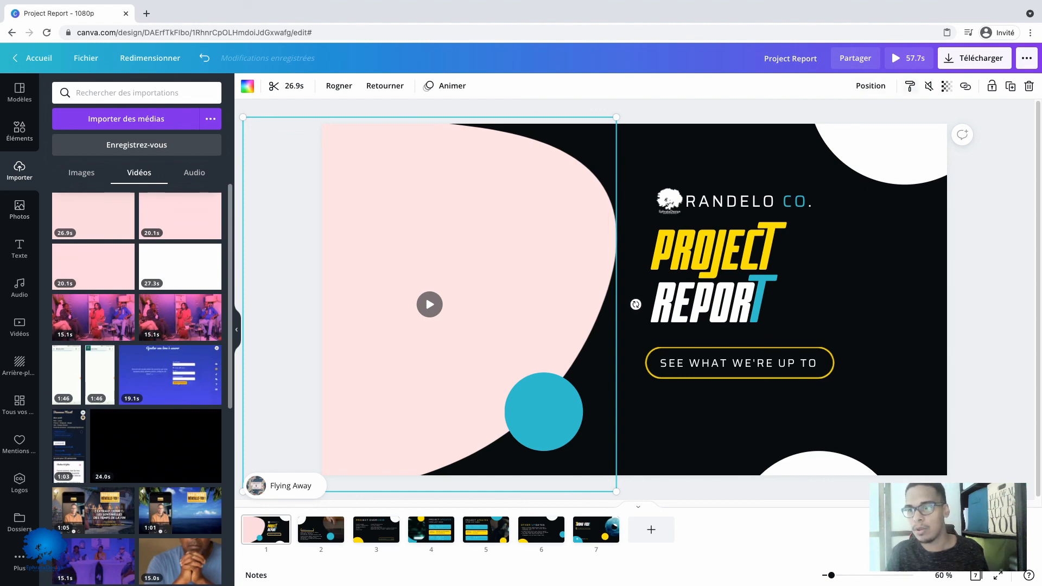
{"action": "left_click", "coordinate": [929, 86]}
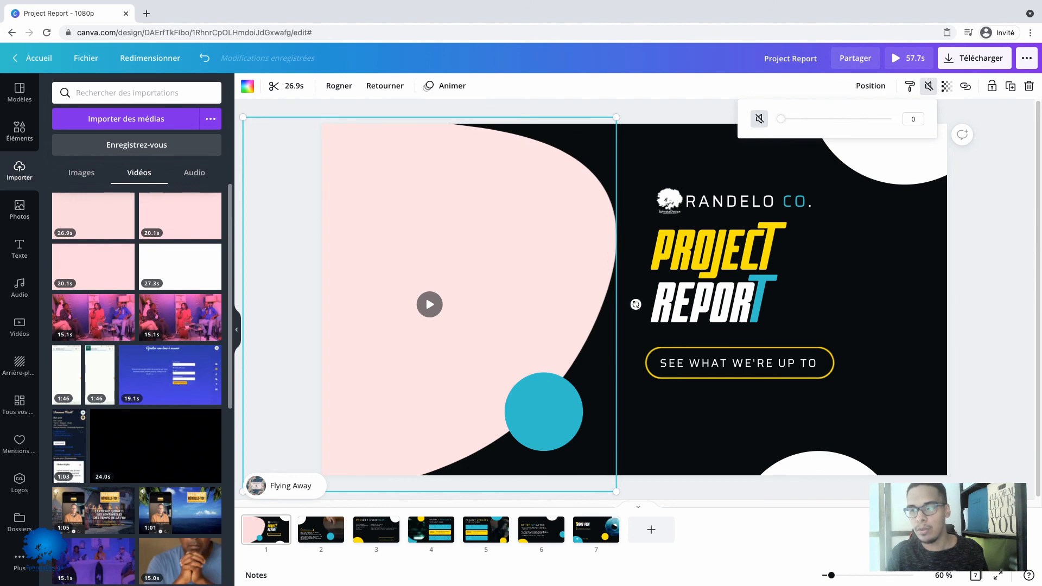
{"action": "mouse_move", "coordinate": [781, 119]}
{"action": "left_mouse_down"}
{"action": "mouse_move", "coordinate": [884, 118]}
{"action": "mouse_move", "coordinate": [781, 119]}
{"action": "left_mouse_up"}
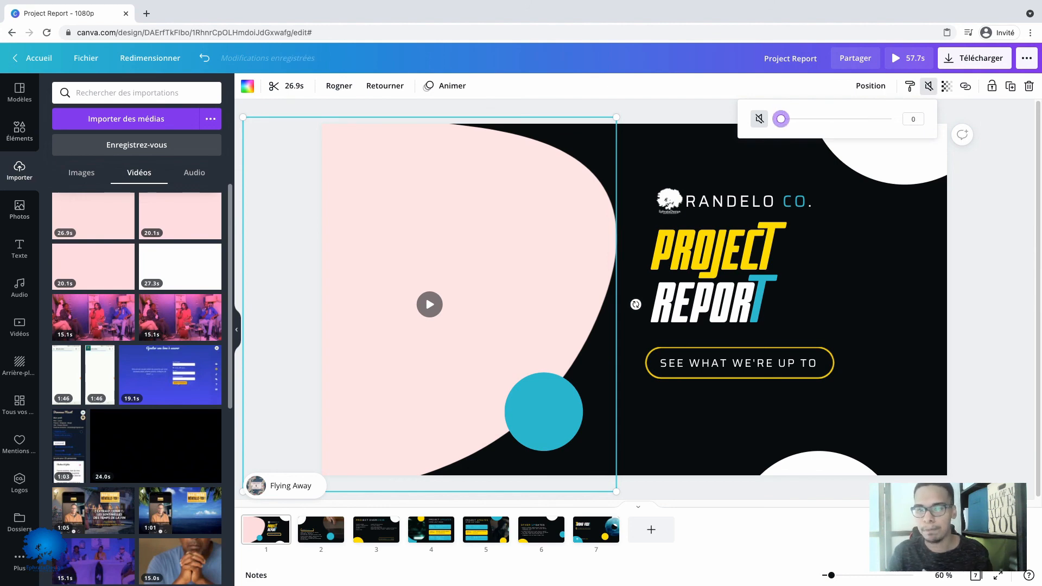
{"action": "key", "text": "Escape"}
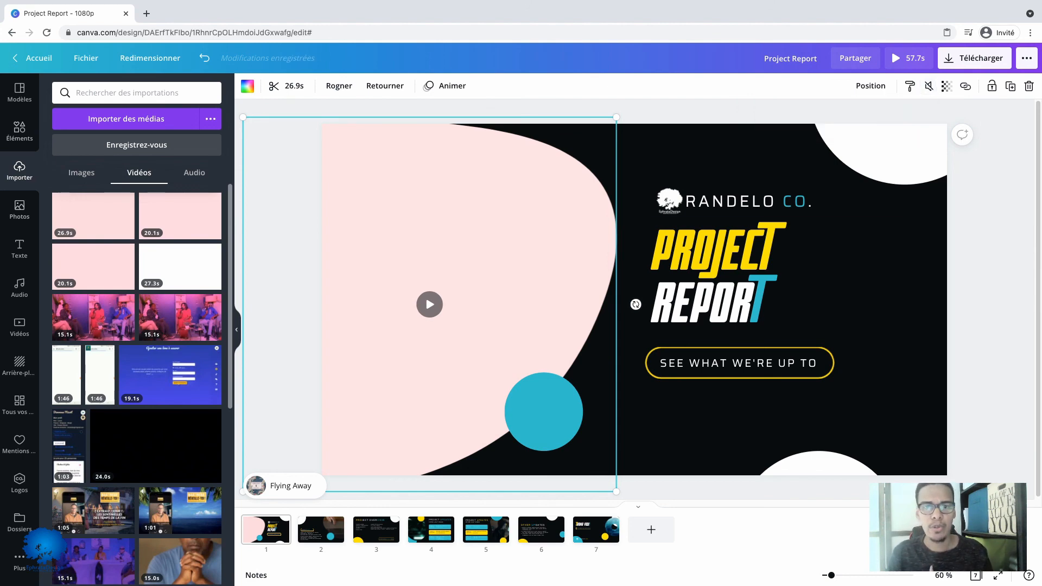
Undo the volume change and the video replacement on page 1
{"action": "left_click", "coordinate": [204, 58]}
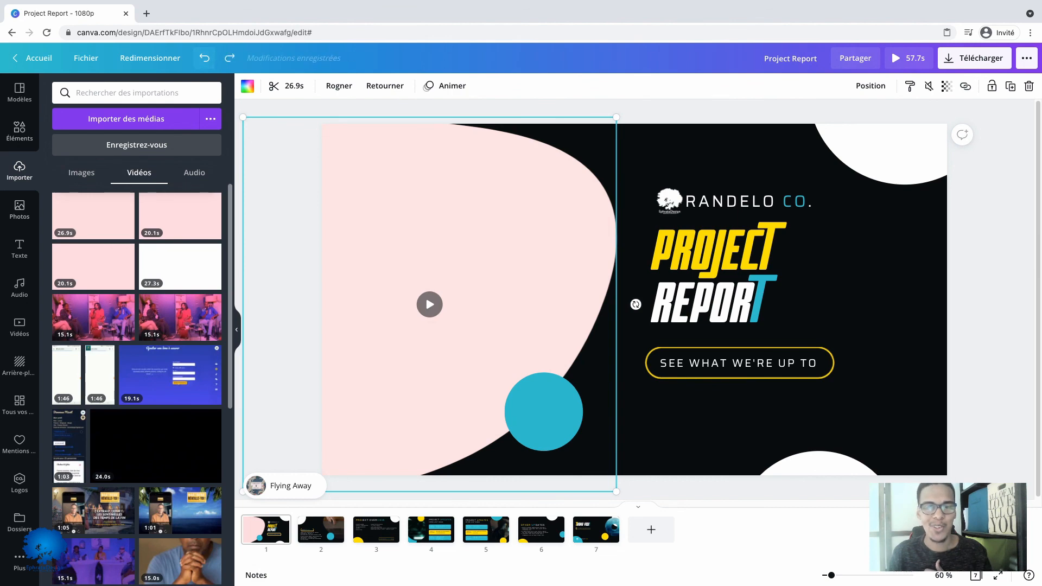
{"action": "left_click", "coordinate": [204, 58]}
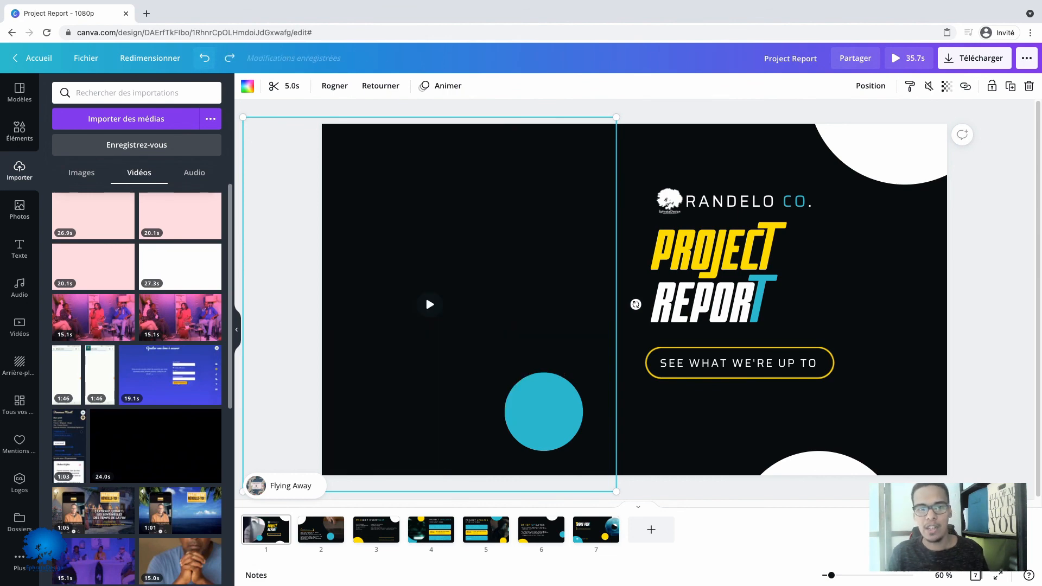